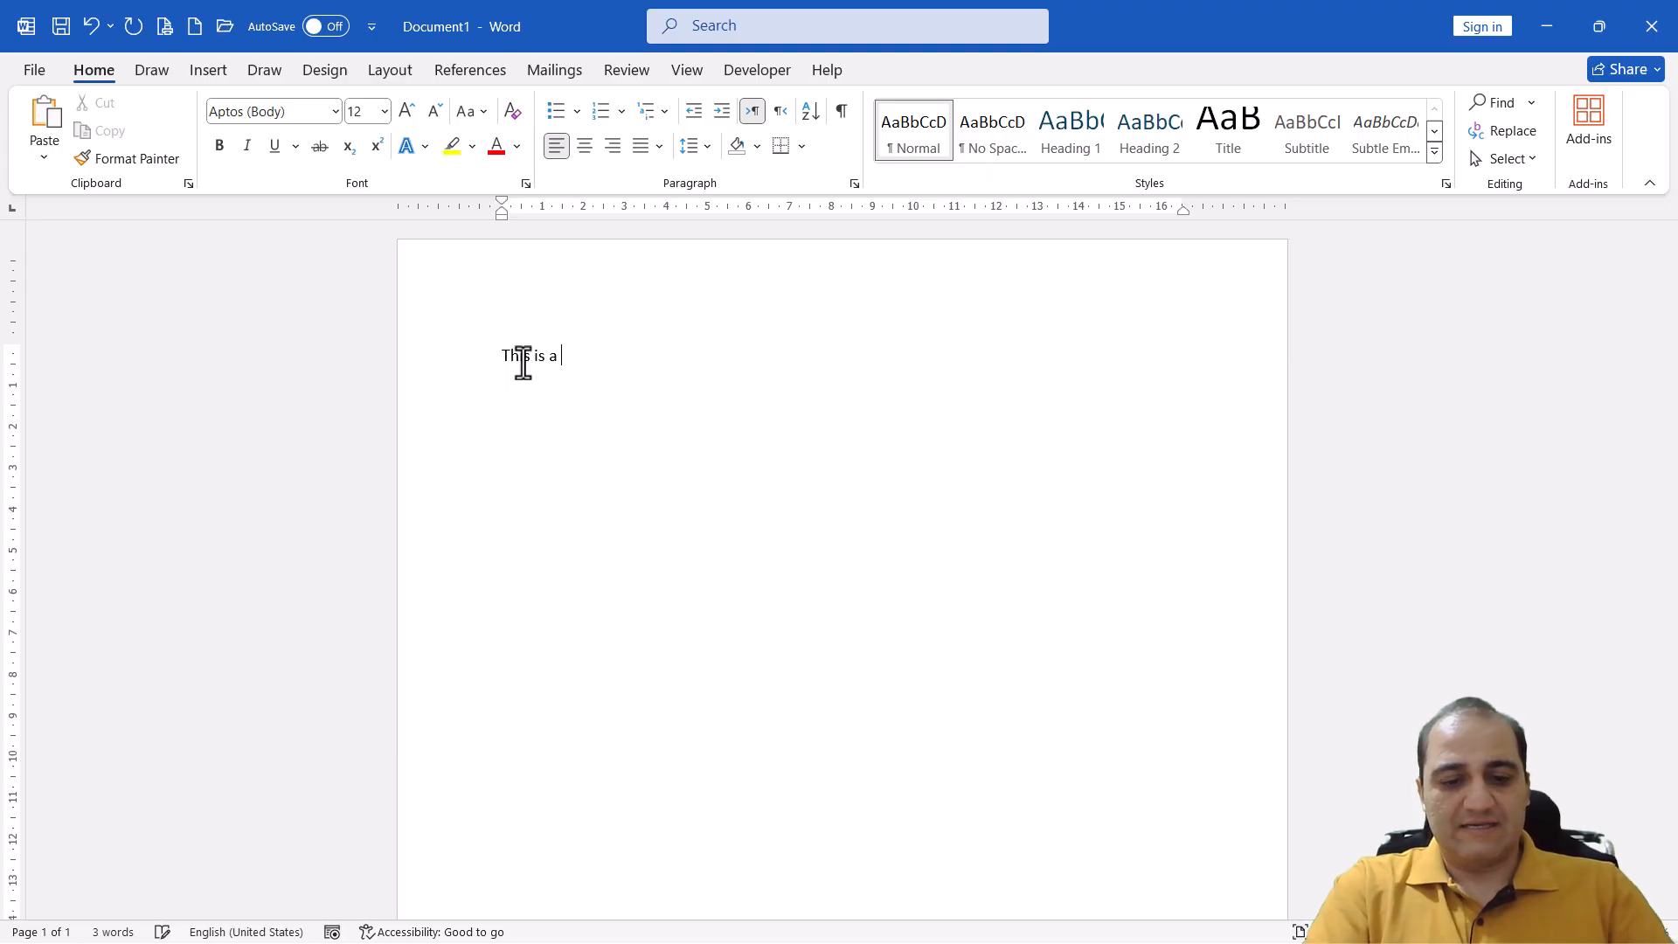
# Complete the opening line so that it reads "This is a test for Microsoft Word class."
pyautogui.write('test for Mi')
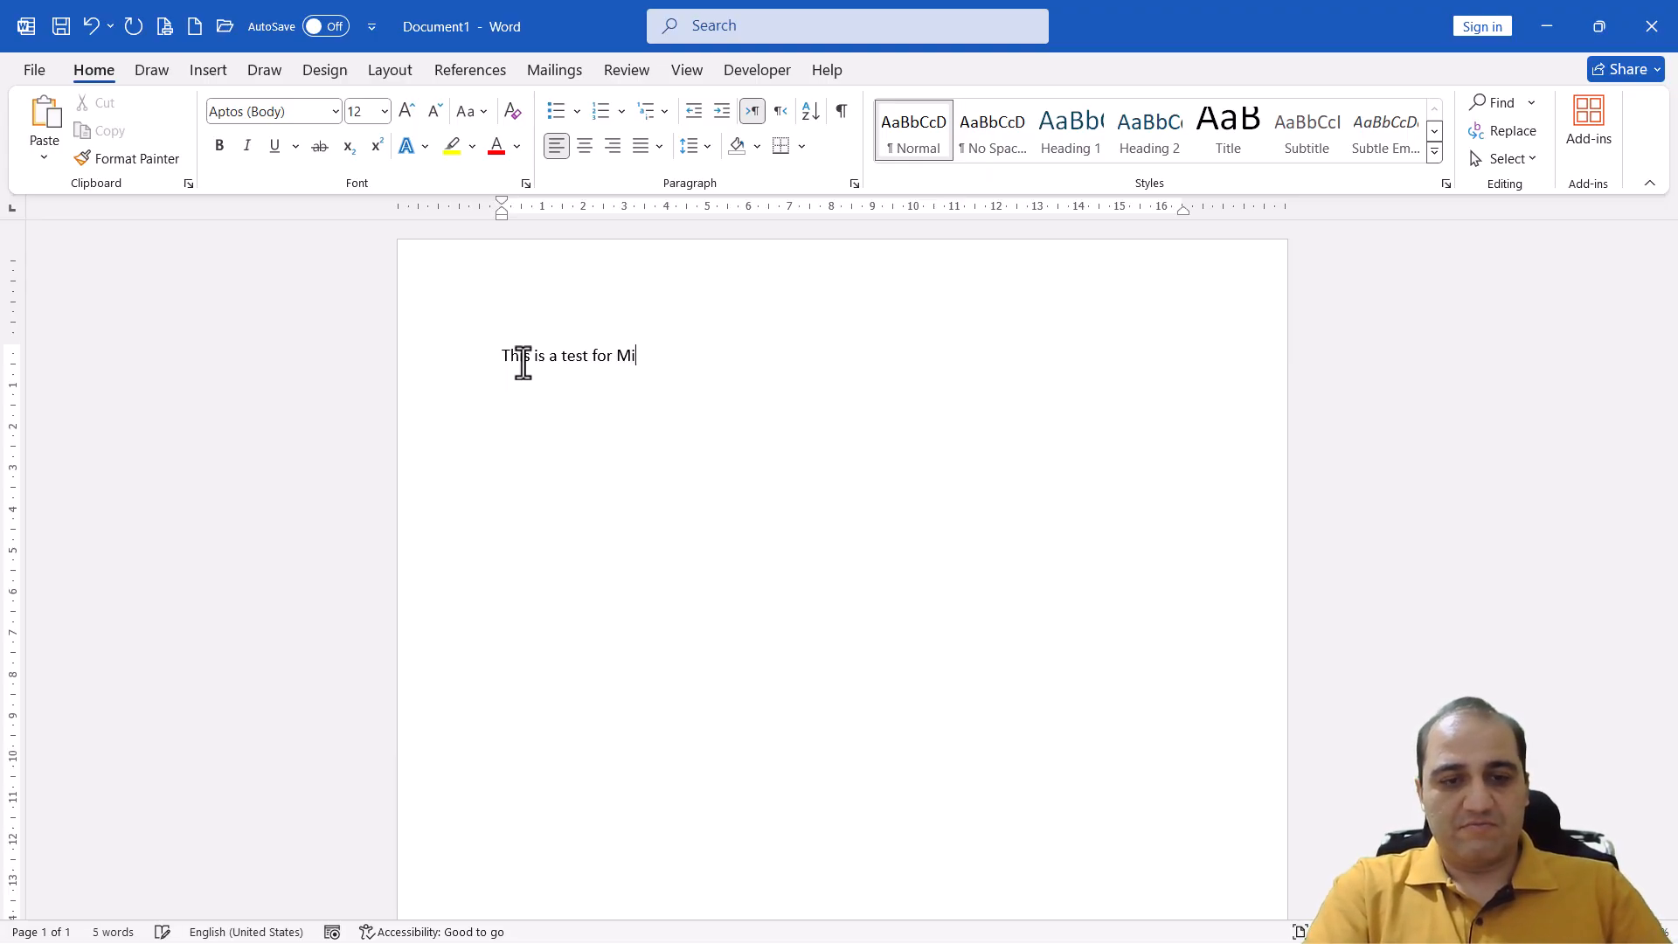
pyautogui.write('crosoft Word c')
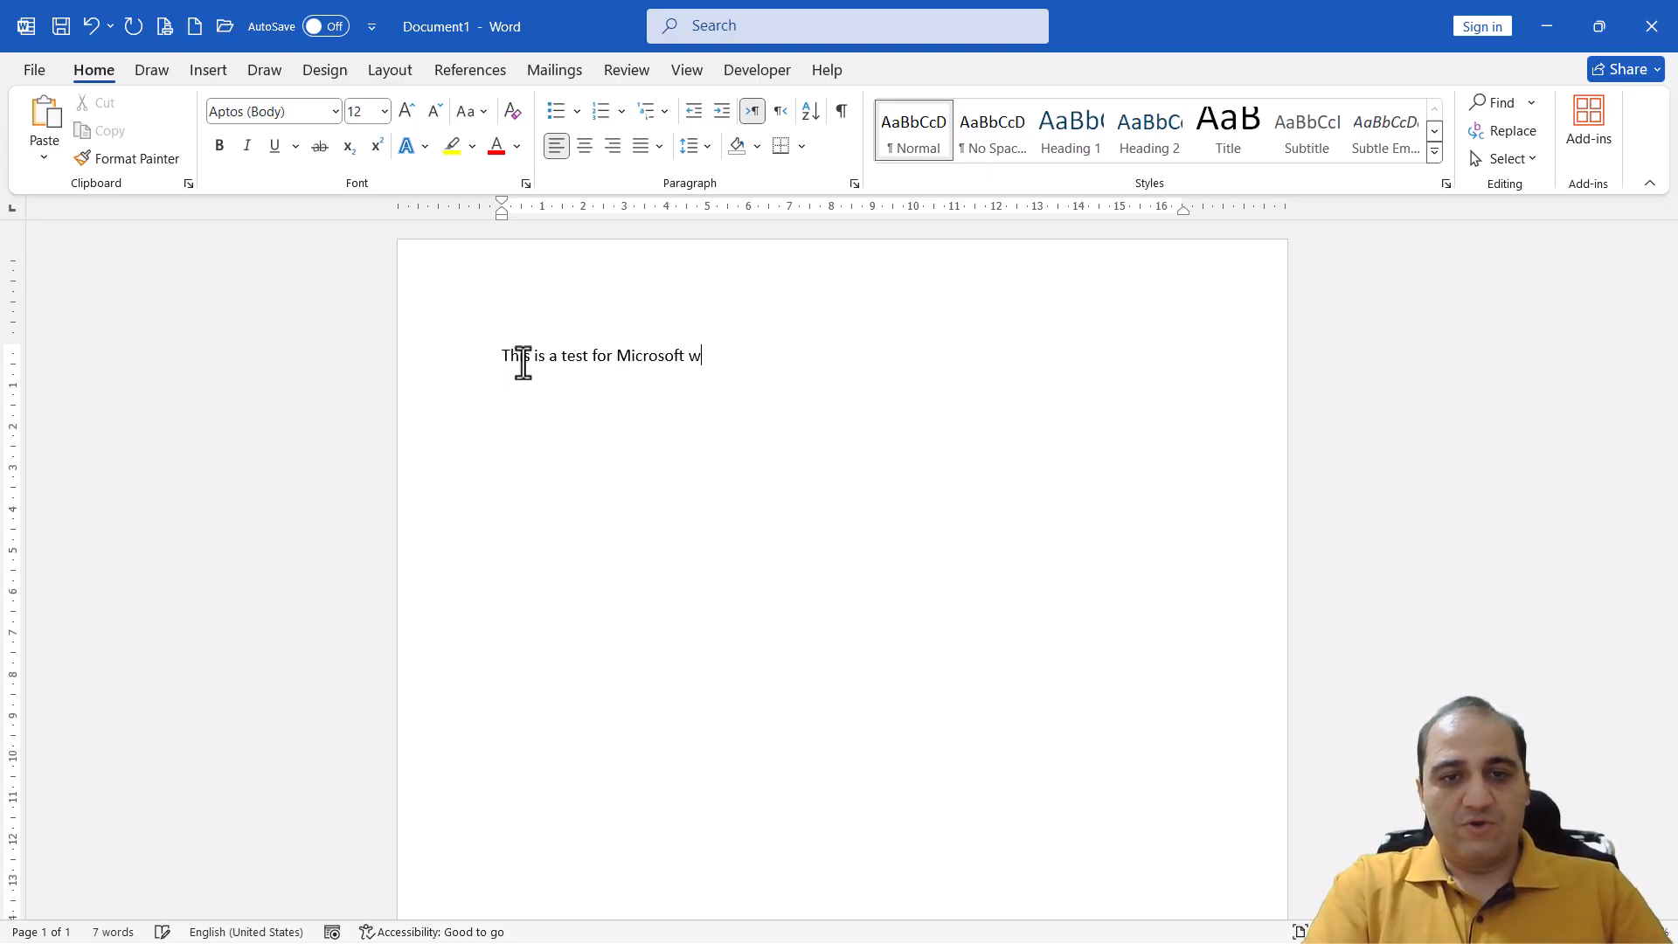
pyautogui.write('lass.')
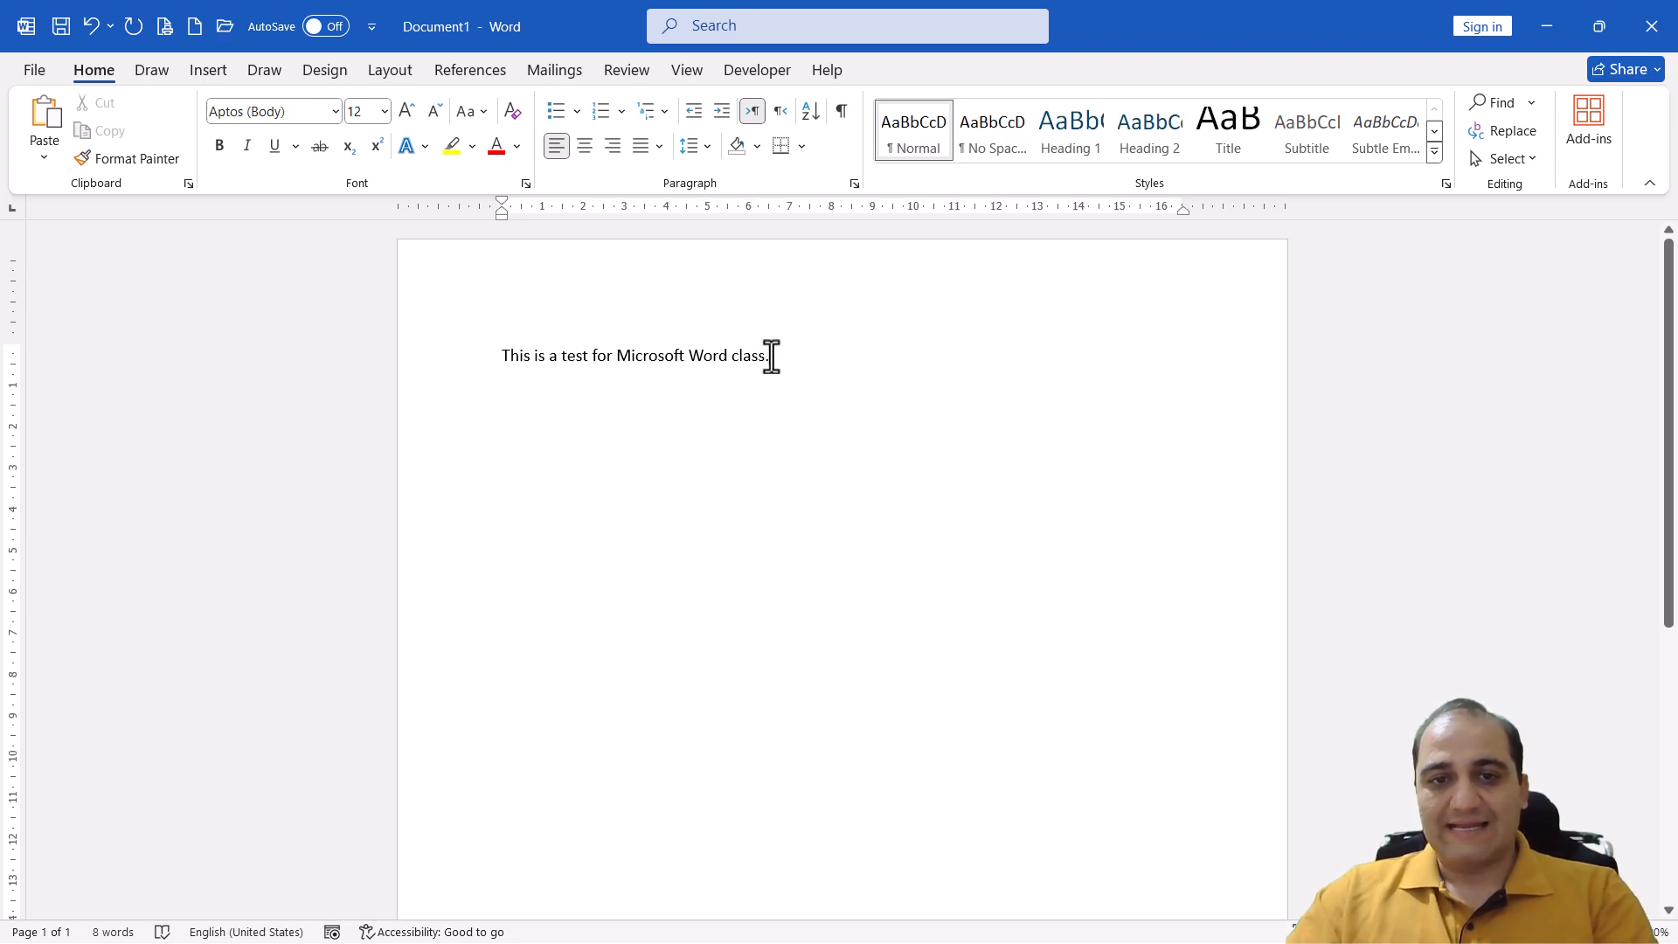
# Change the font of the whole sentence to Berlin Sans FB Demi
pyautogui.moveTo(770, 357); pyautogui.dragTo(510, 355)
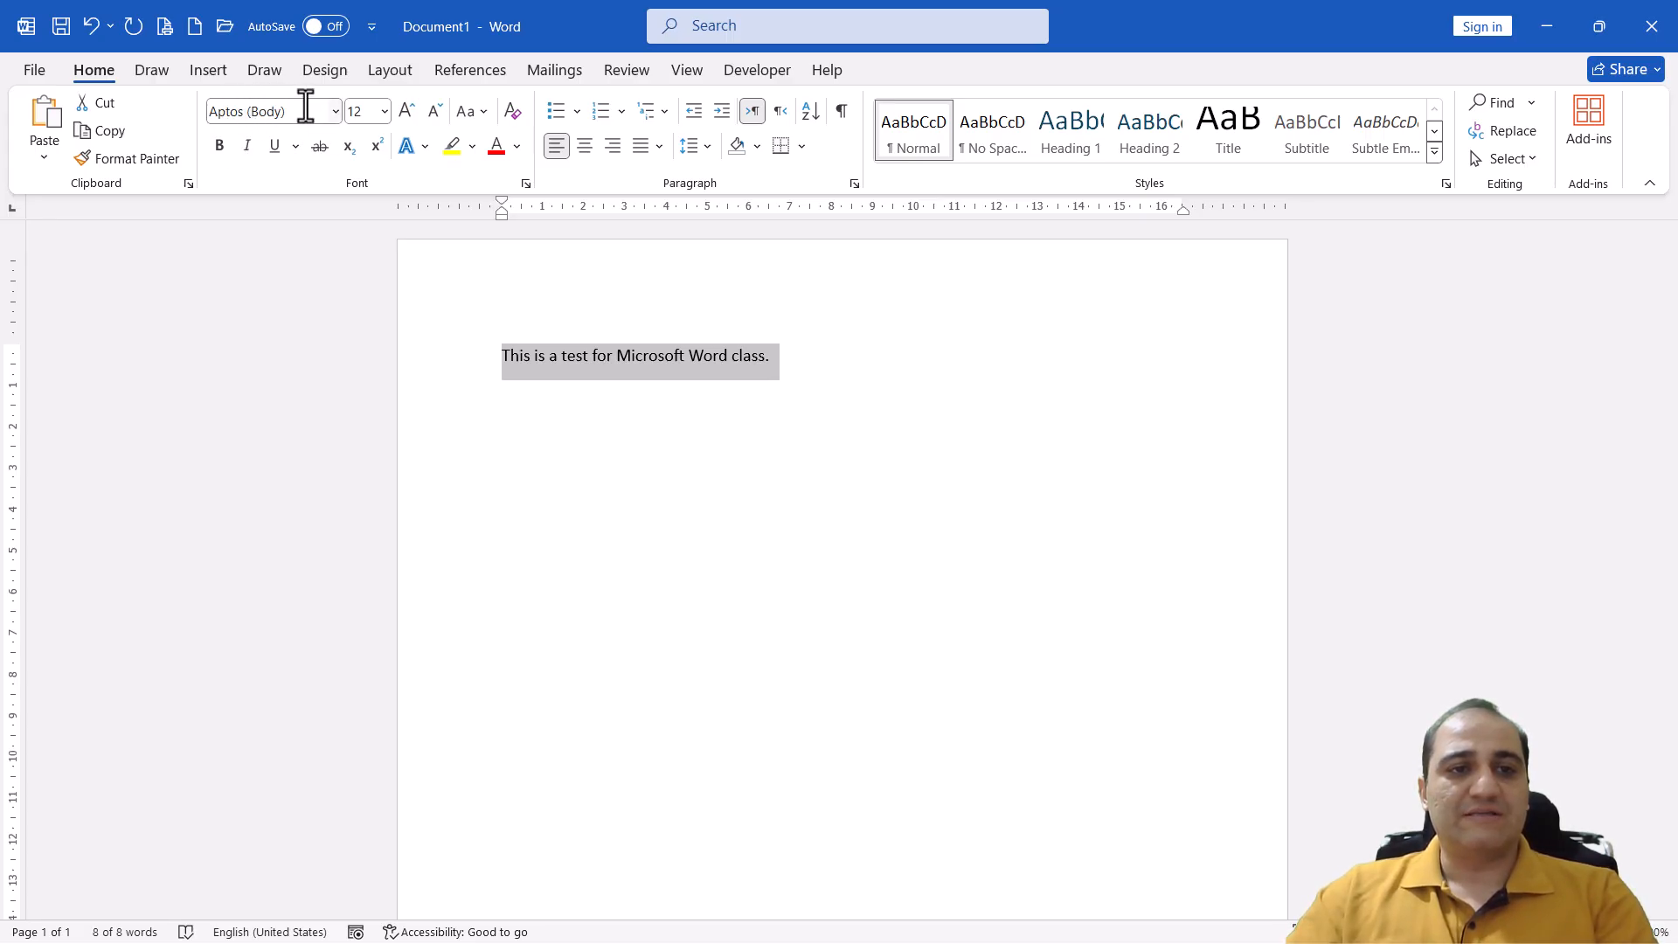
pyautogui.click(334, 110)
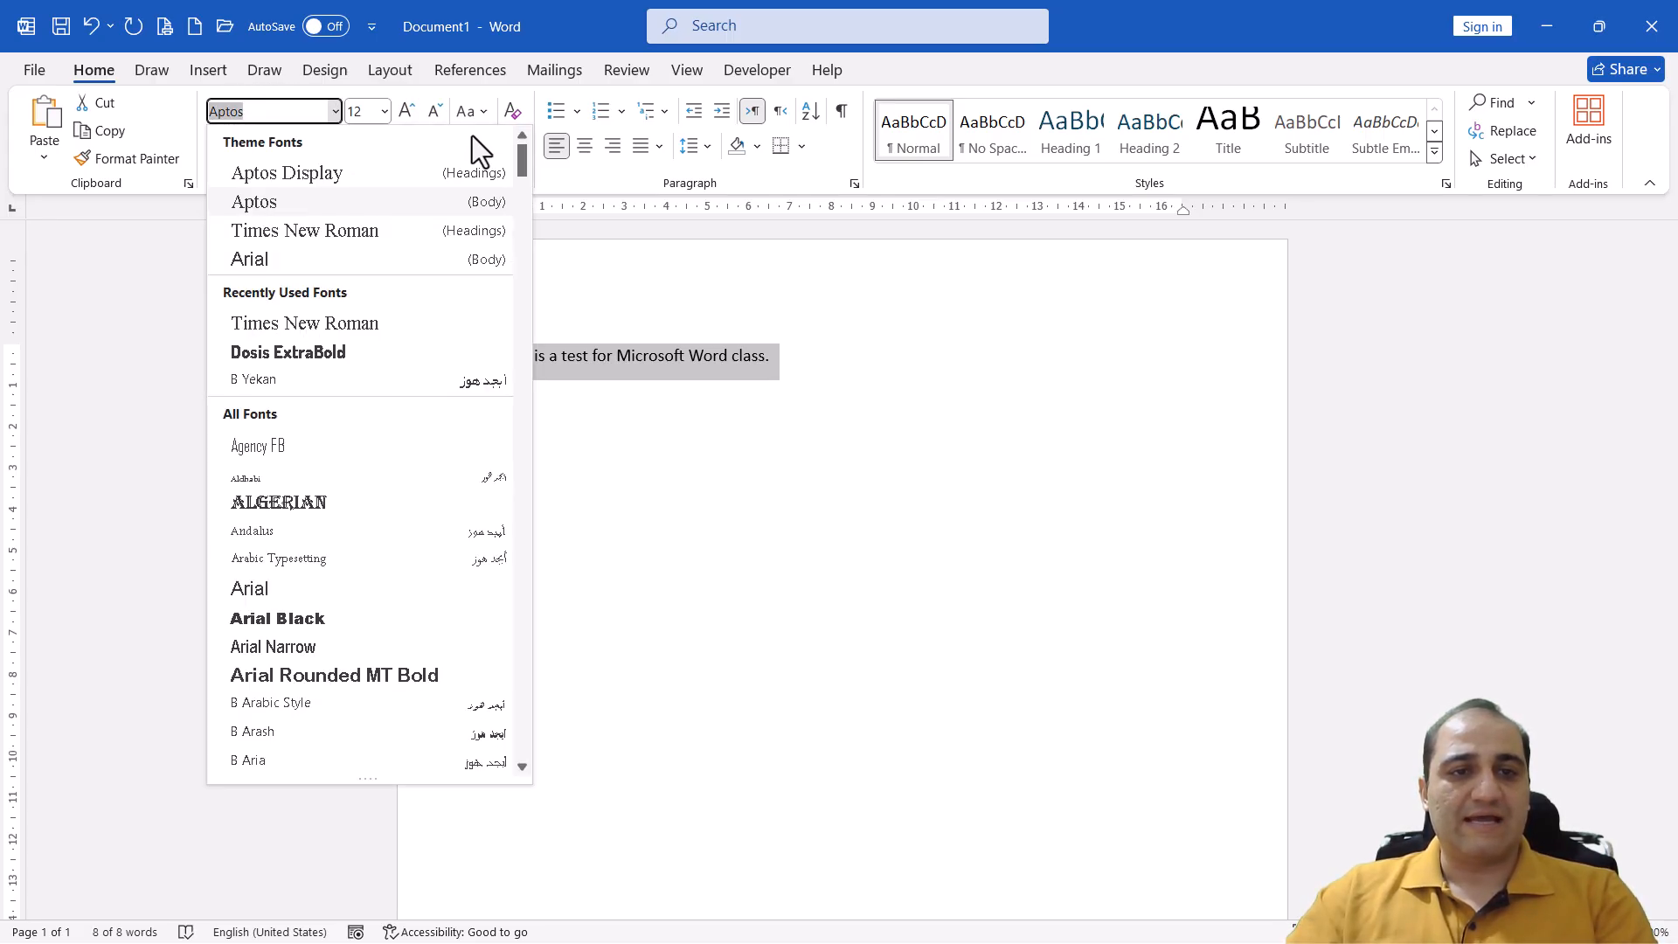
pyautogui.moveTo(522, 164); pyautogui.dragTo(526, 348)
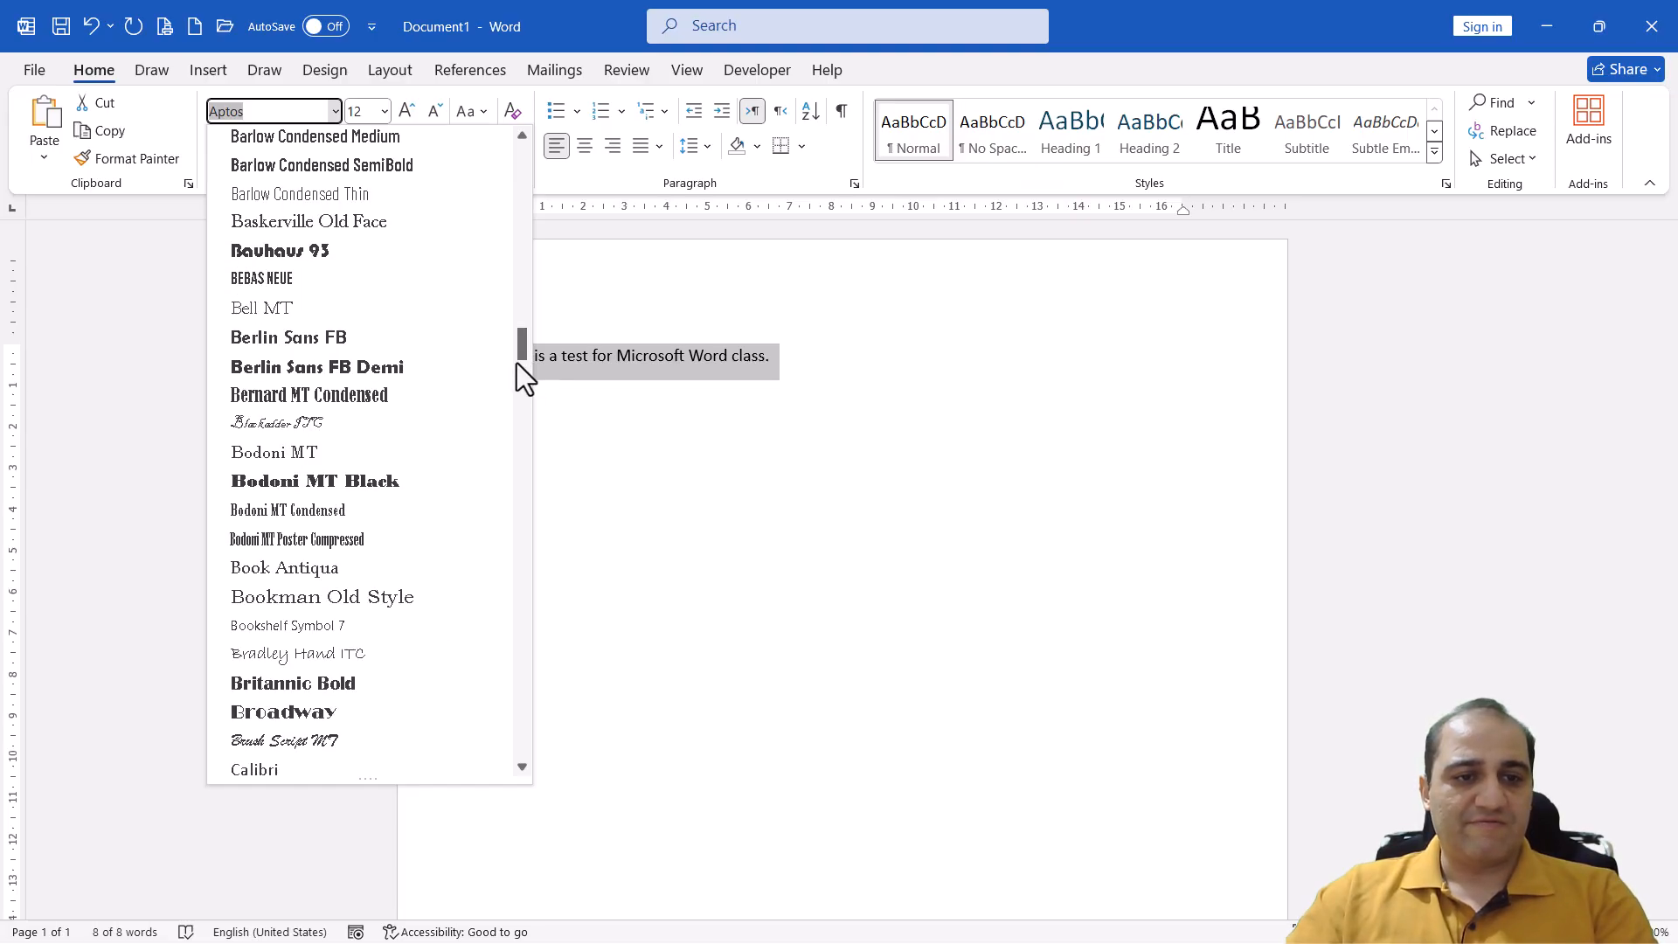
pyautogui.click(375, 365)
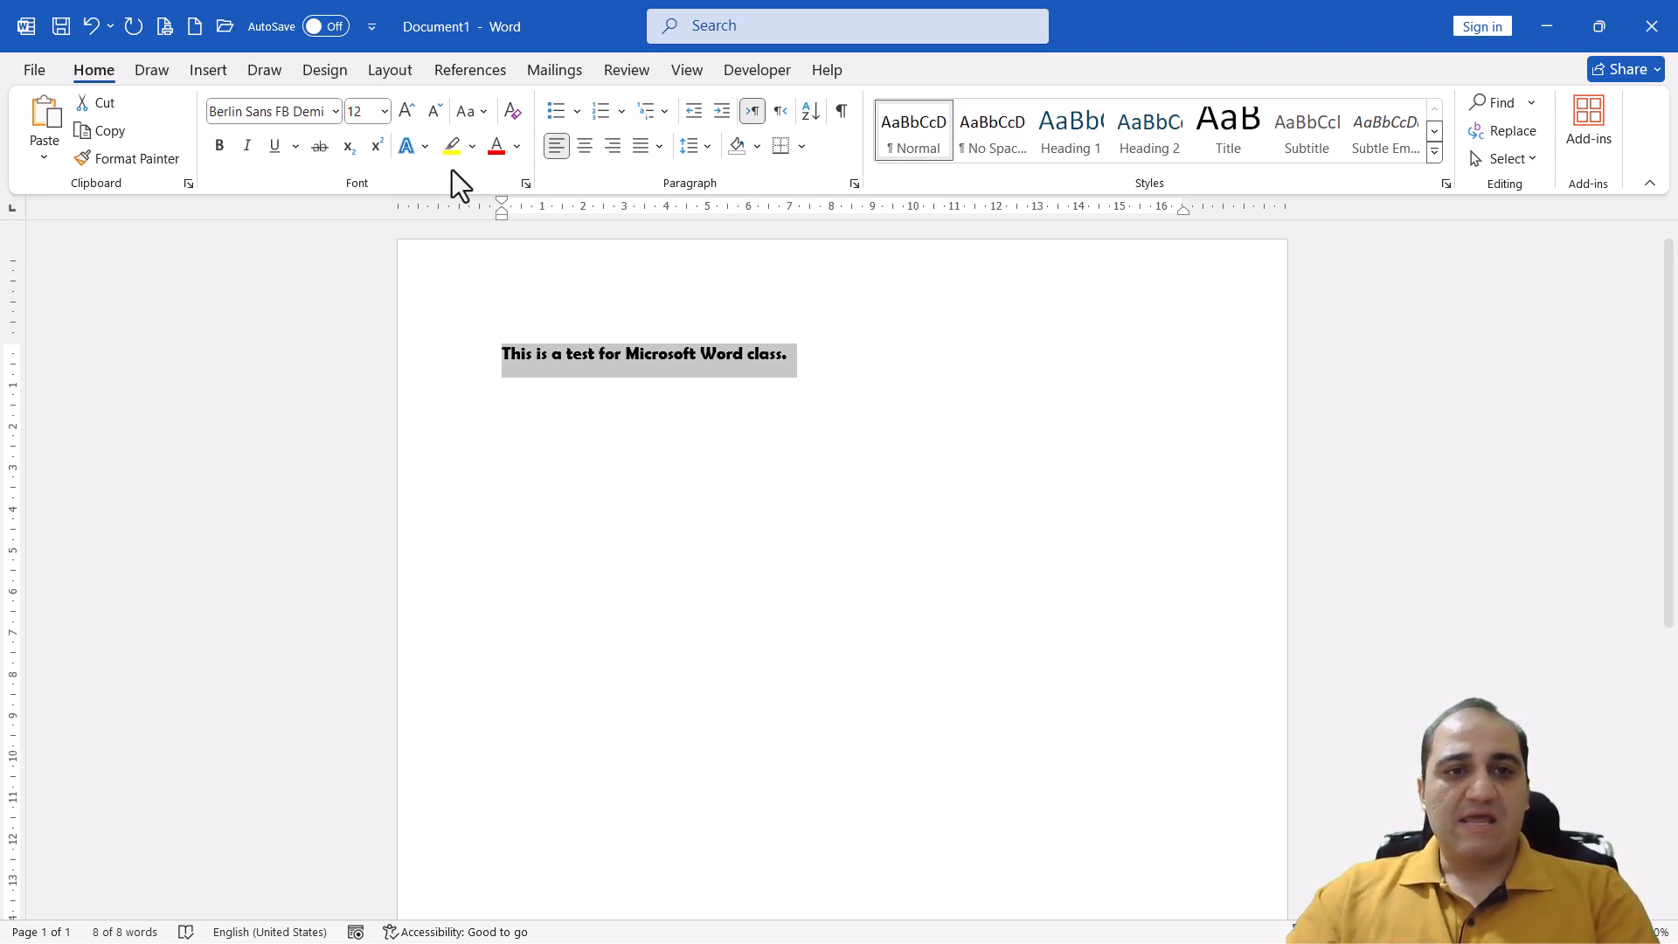
# Set the sentence's font size to the preset value 24
pyautogui.click(385, 111)
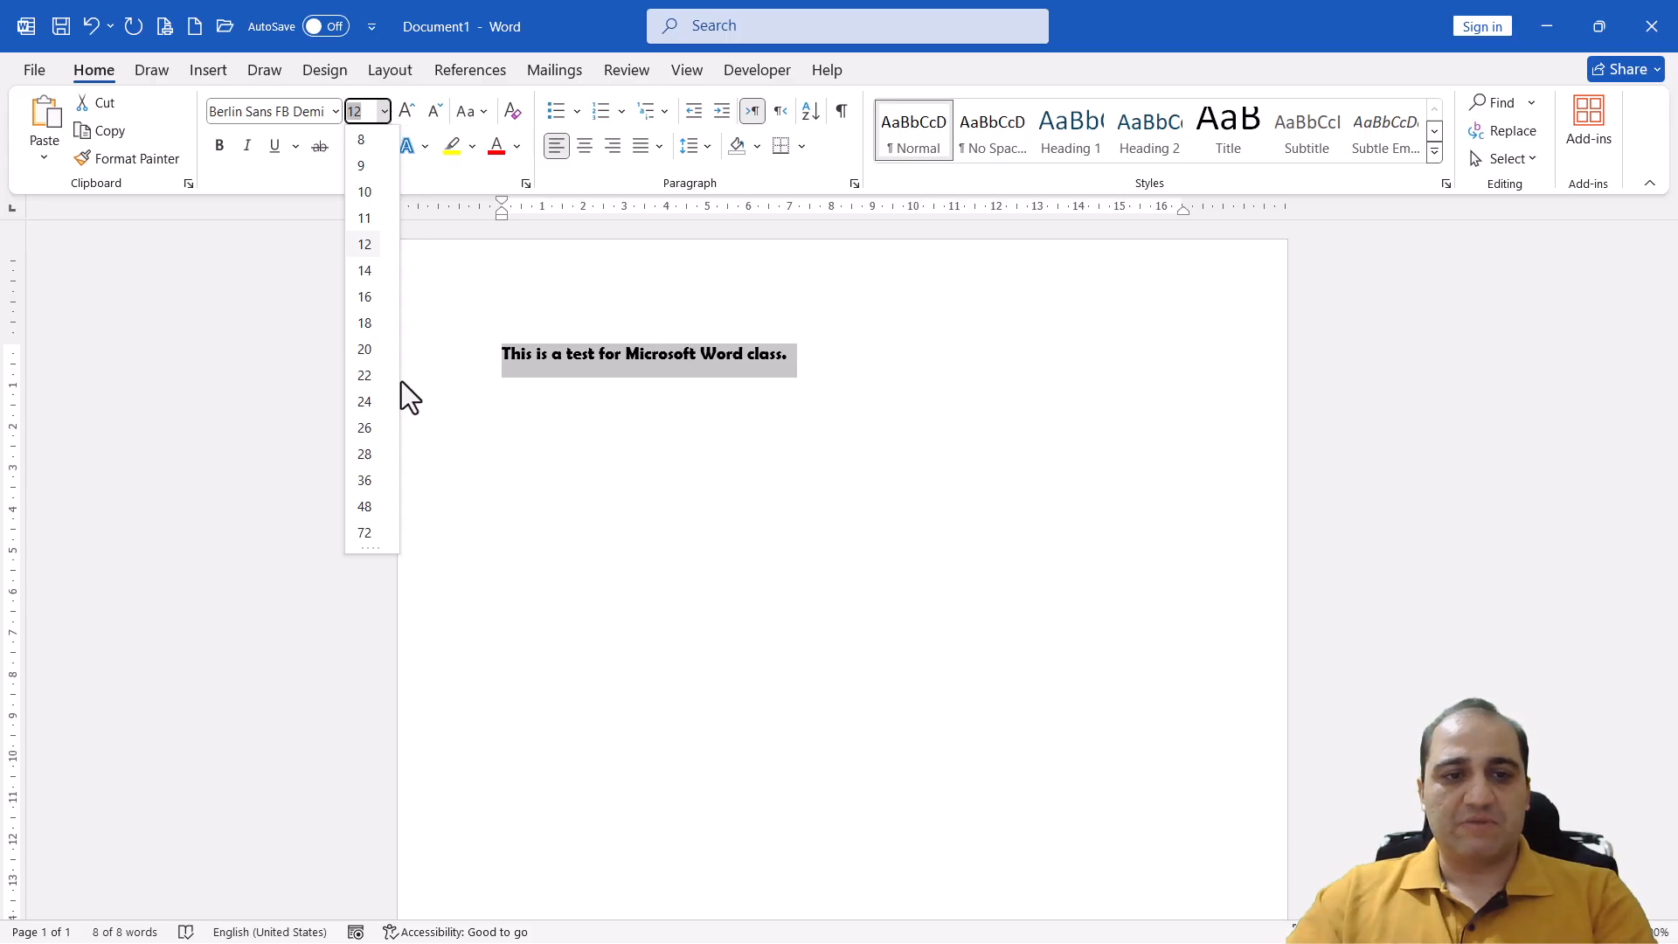
pyautogui.click(367, 403)
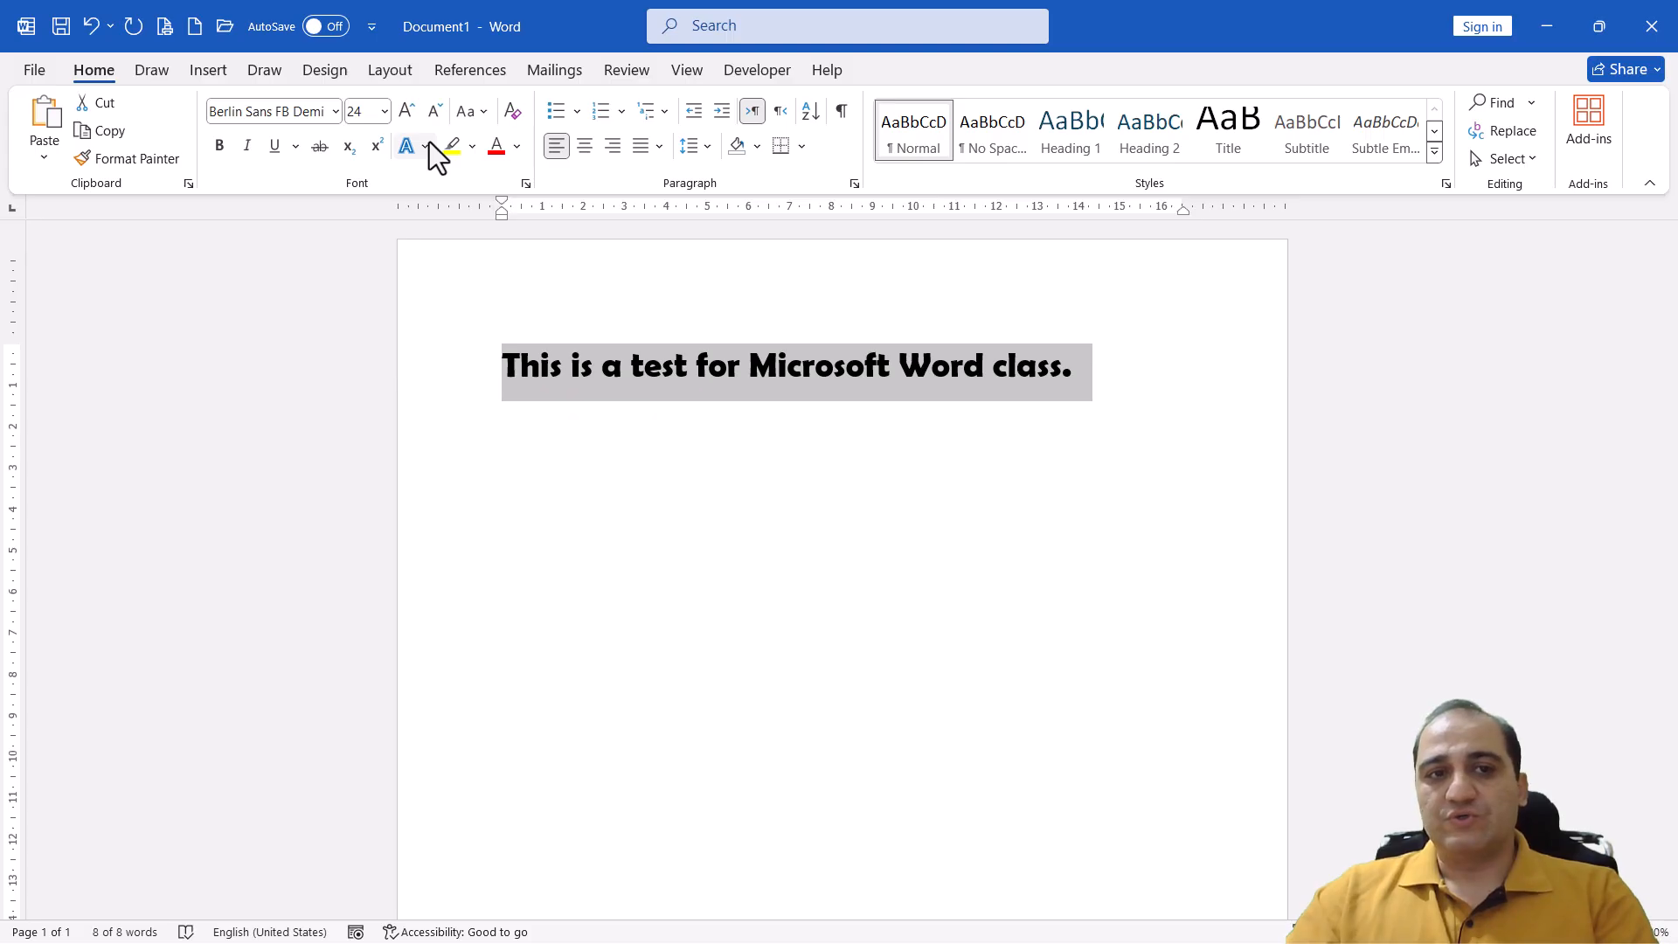
pyautogui.click(384, 114)
pyautogui.click(385, 113)
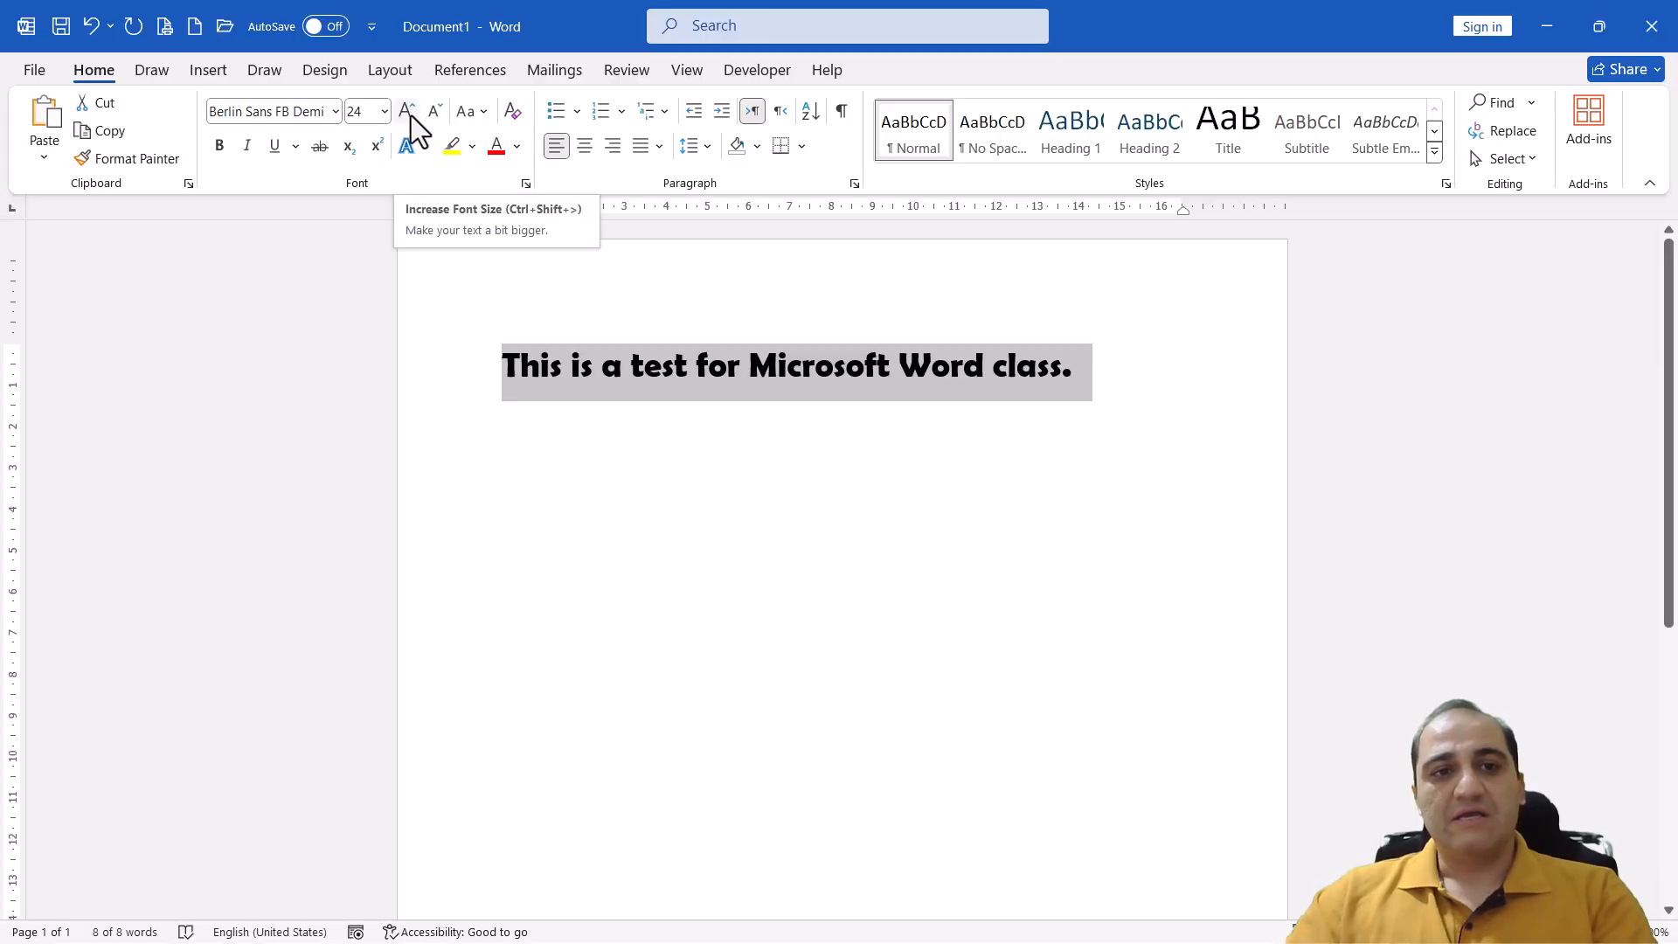
# Increase the sentence's font size stepwise to 28 and decrease it stepwise back to 24
pyautogui.click(408, 112)
pyautogui.click(408, 113)
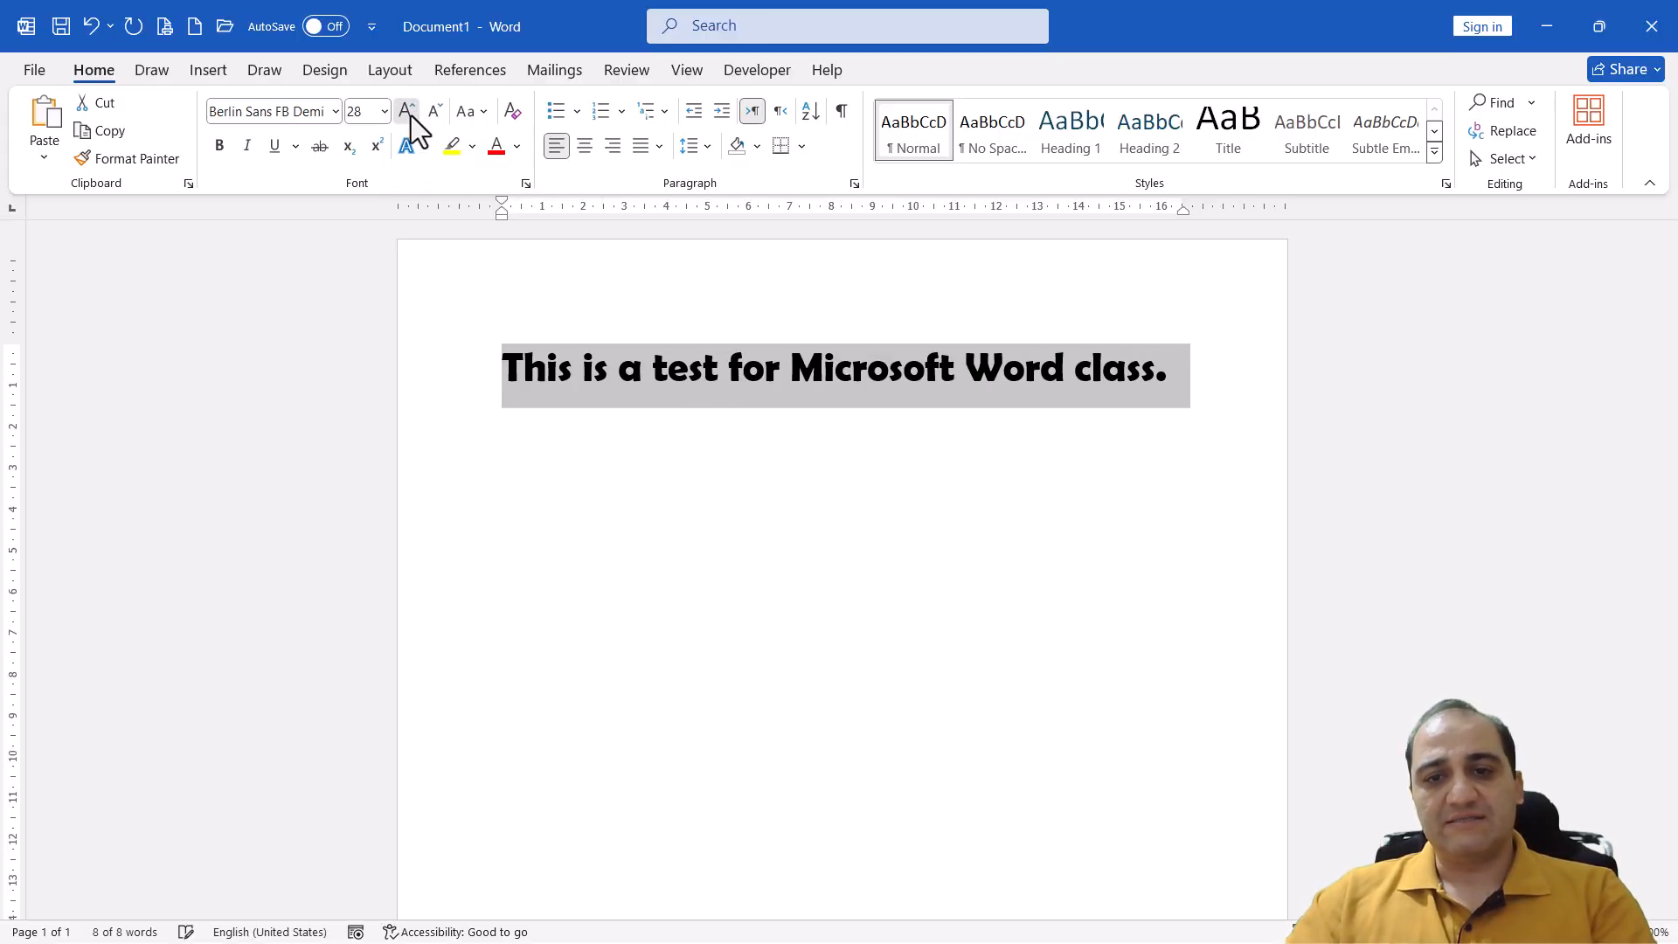
pyautogui.click(408, 112)
pyautogui.click(433, 113)
pyautogui.click(433, 113)
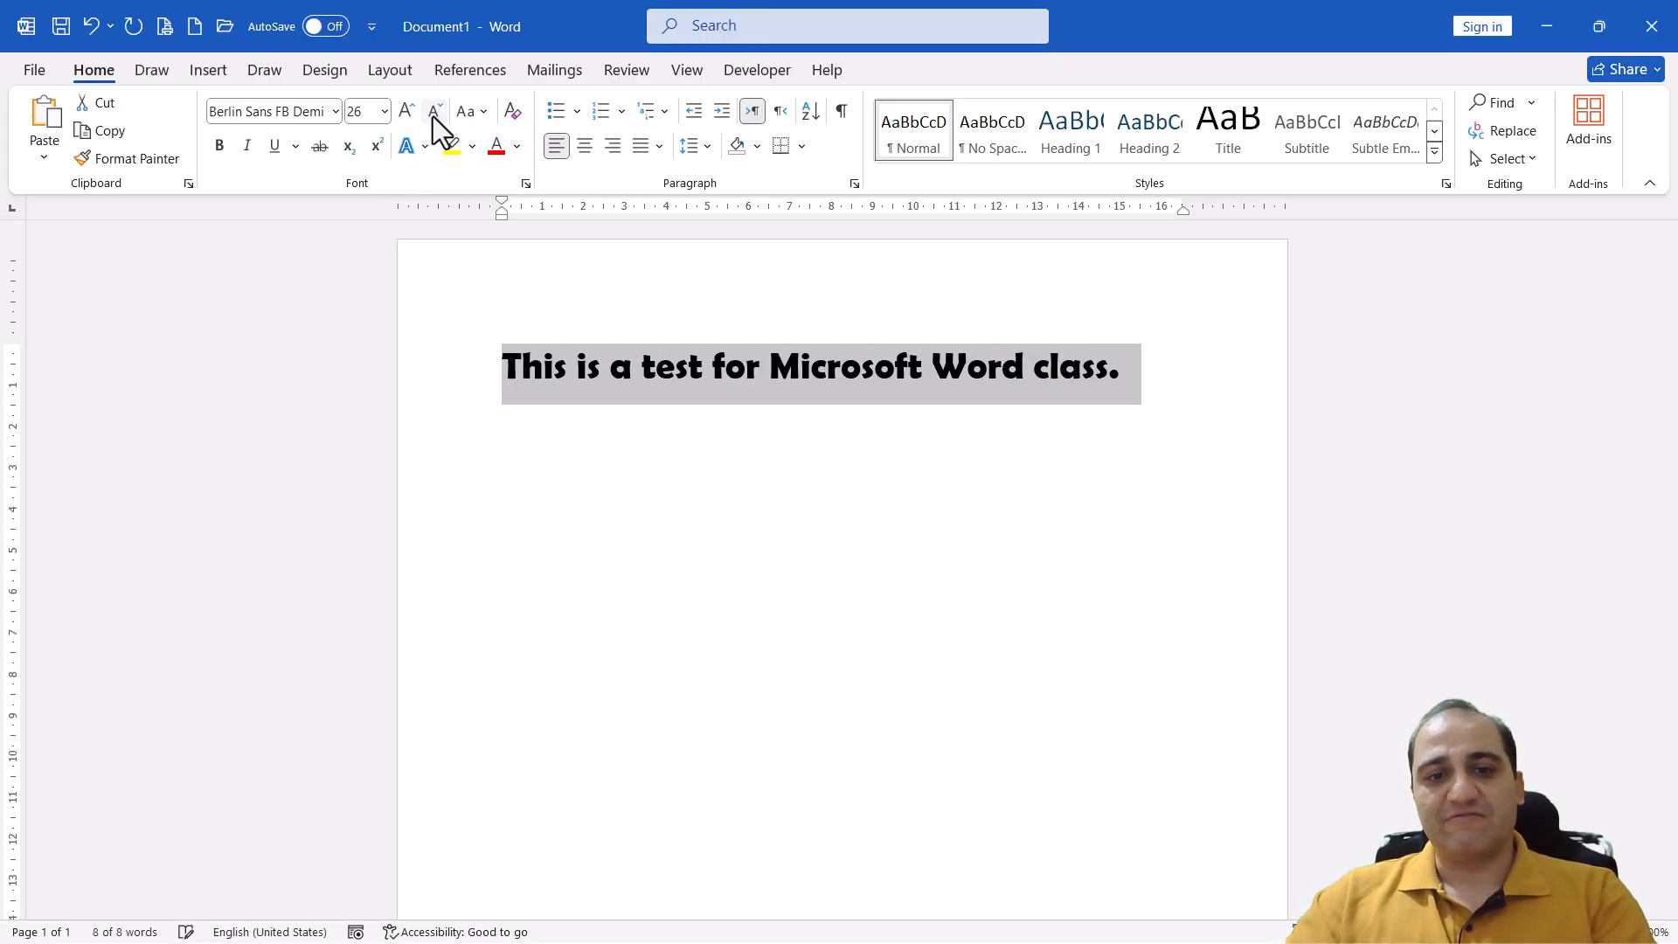
pyautogui.click(434, 114)
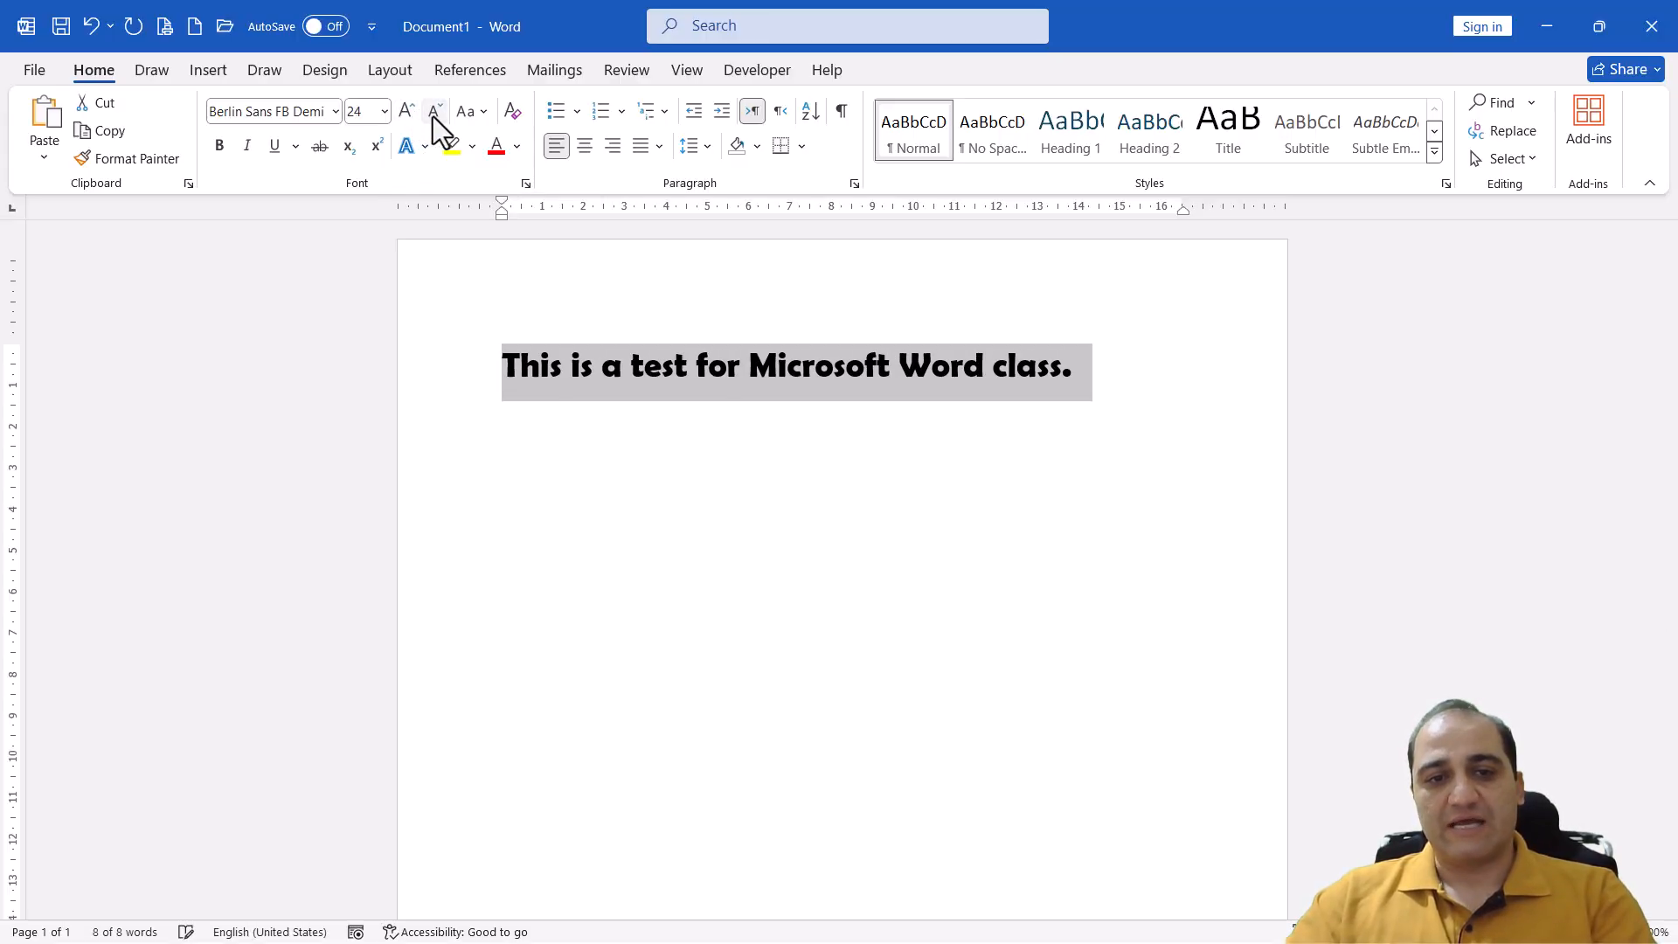
# Raise the sentence's font size one step to 26 and lower it one step to 24
pyautogui.click(379, 113)
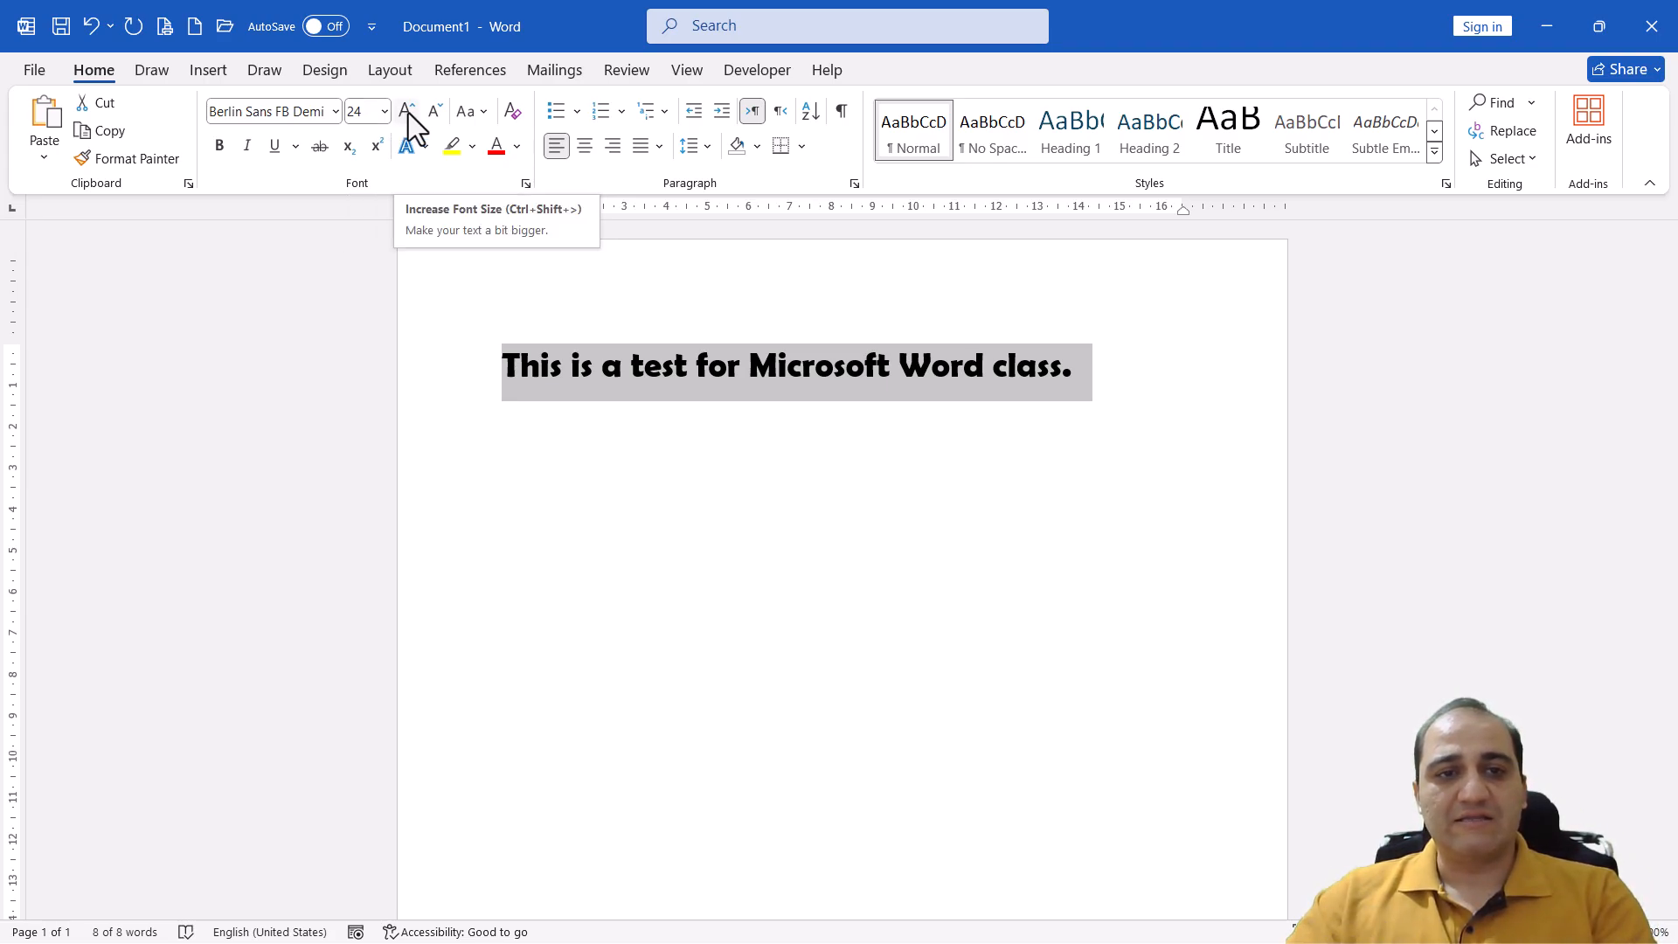
pyautogui.click(407, 111)
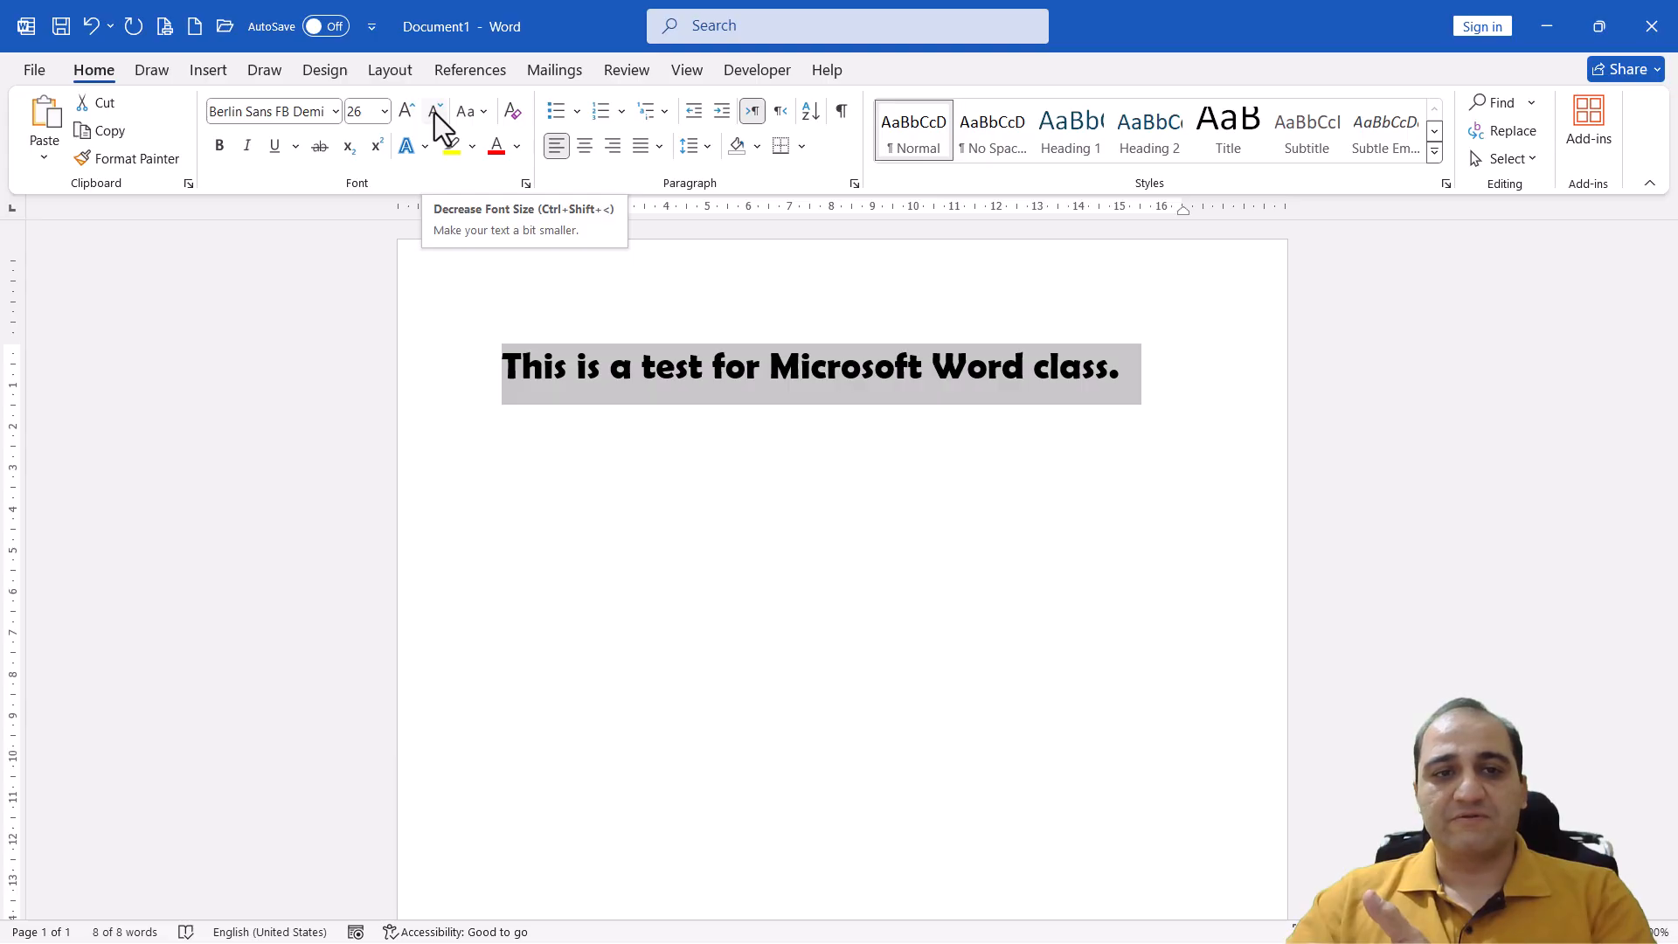
pyautogui.click(433, 113)
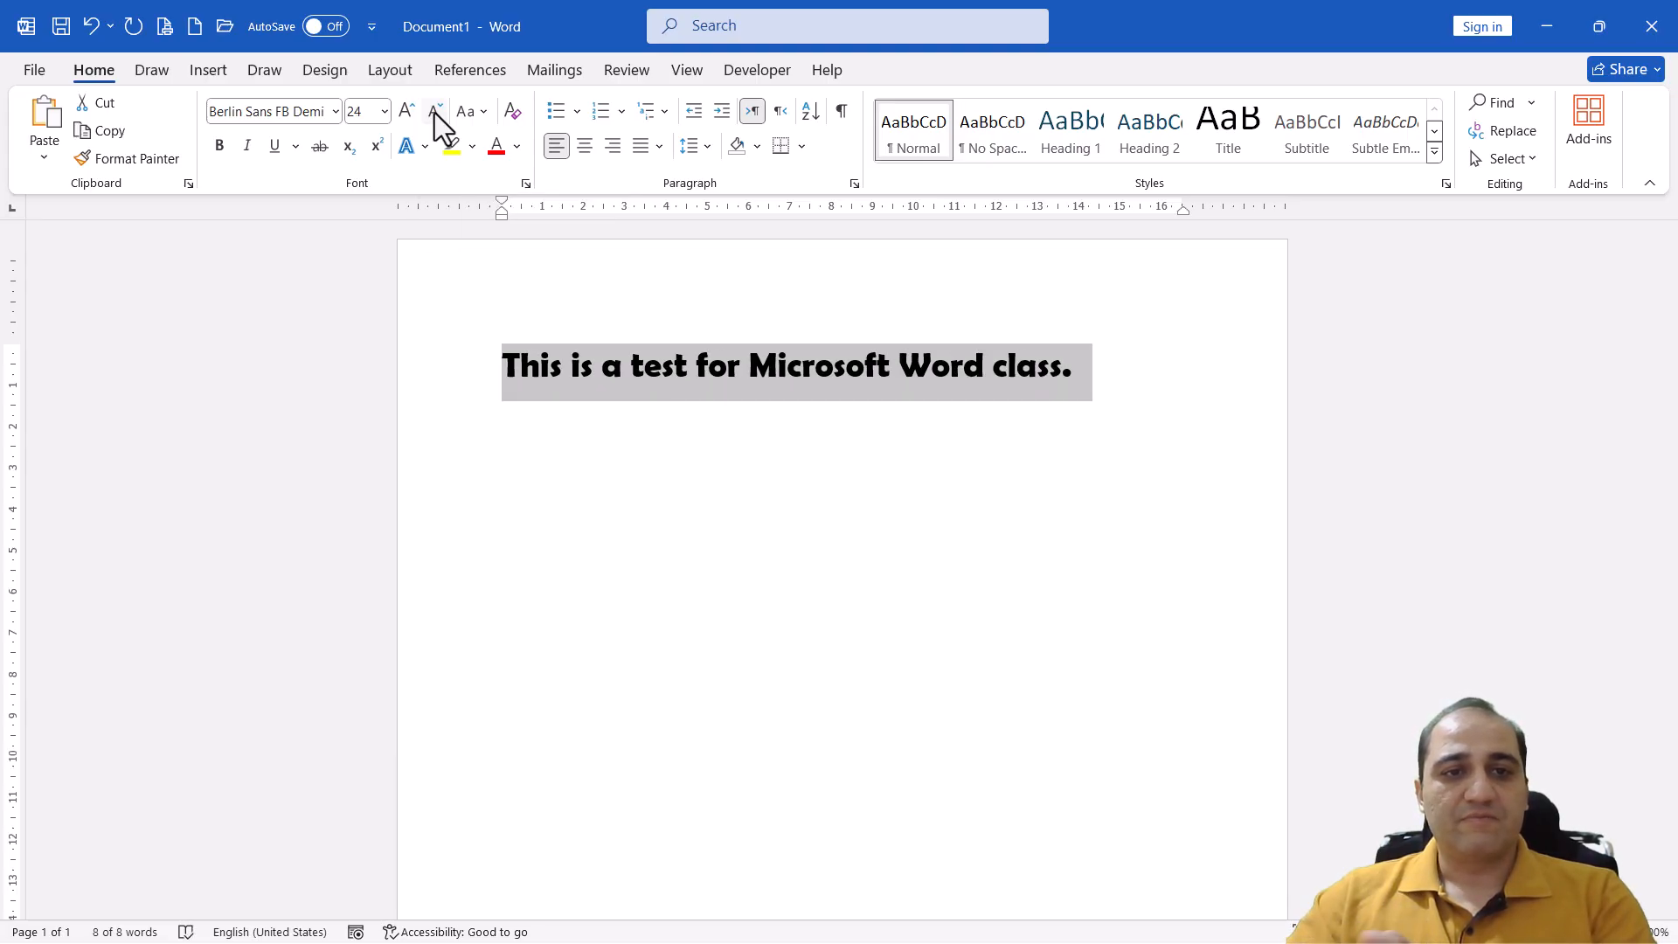
# Apply a custom font size of 90, beyond the preset sizes, to the sentence
pyautogui.click(385, 111)
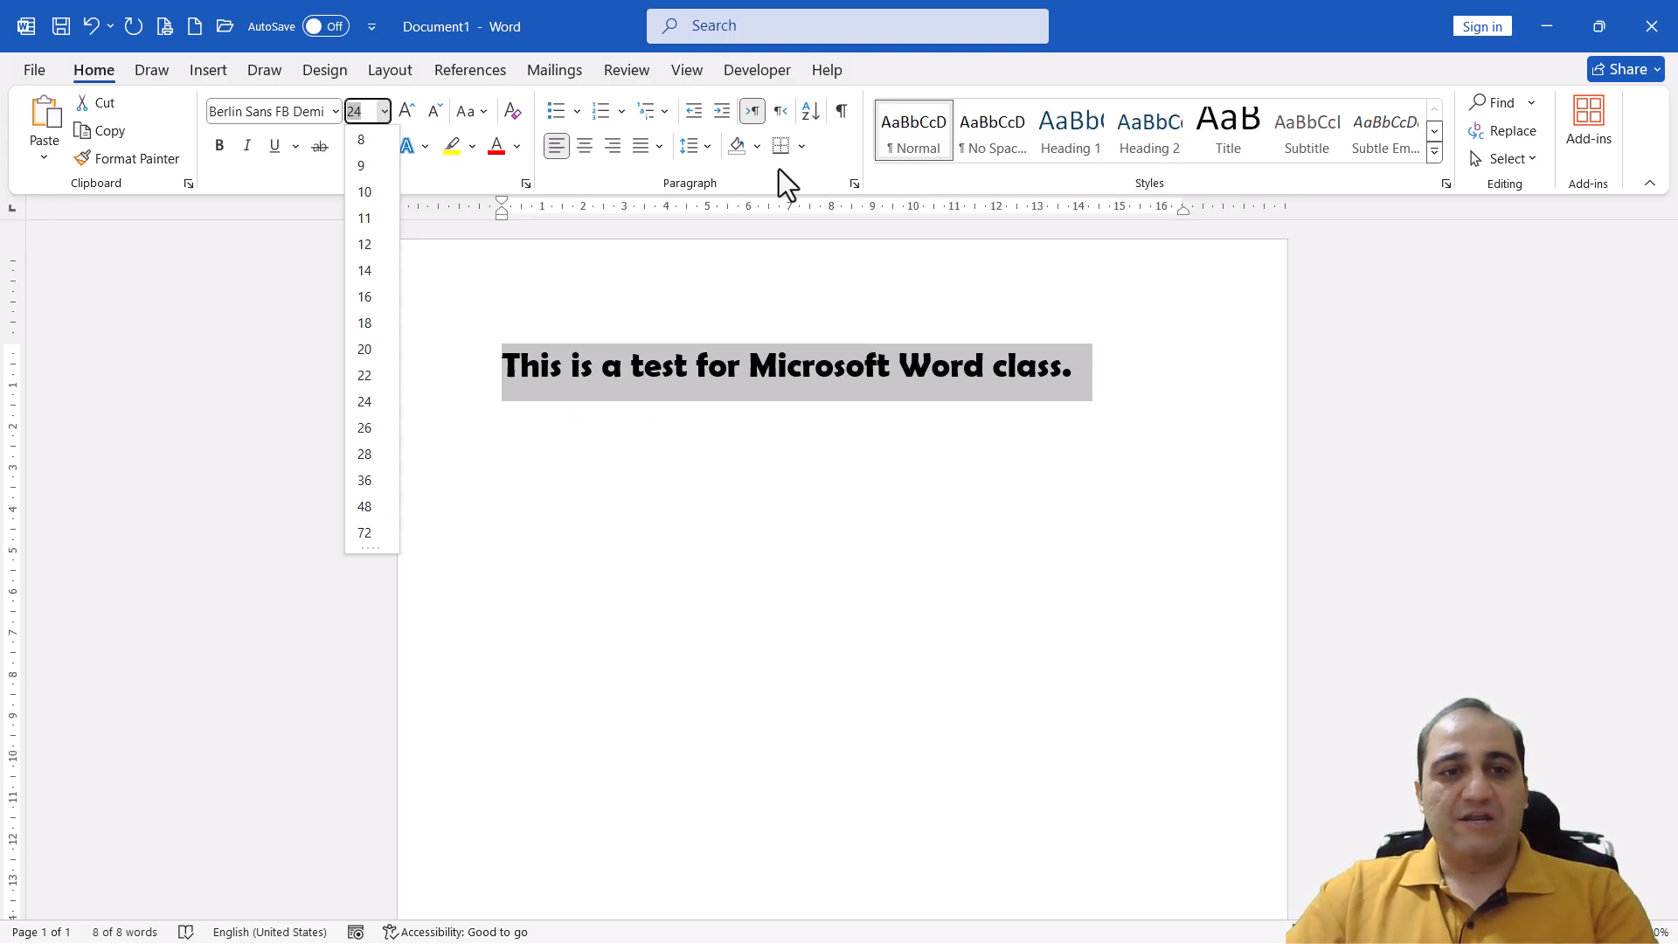
pyautogui.write('90')
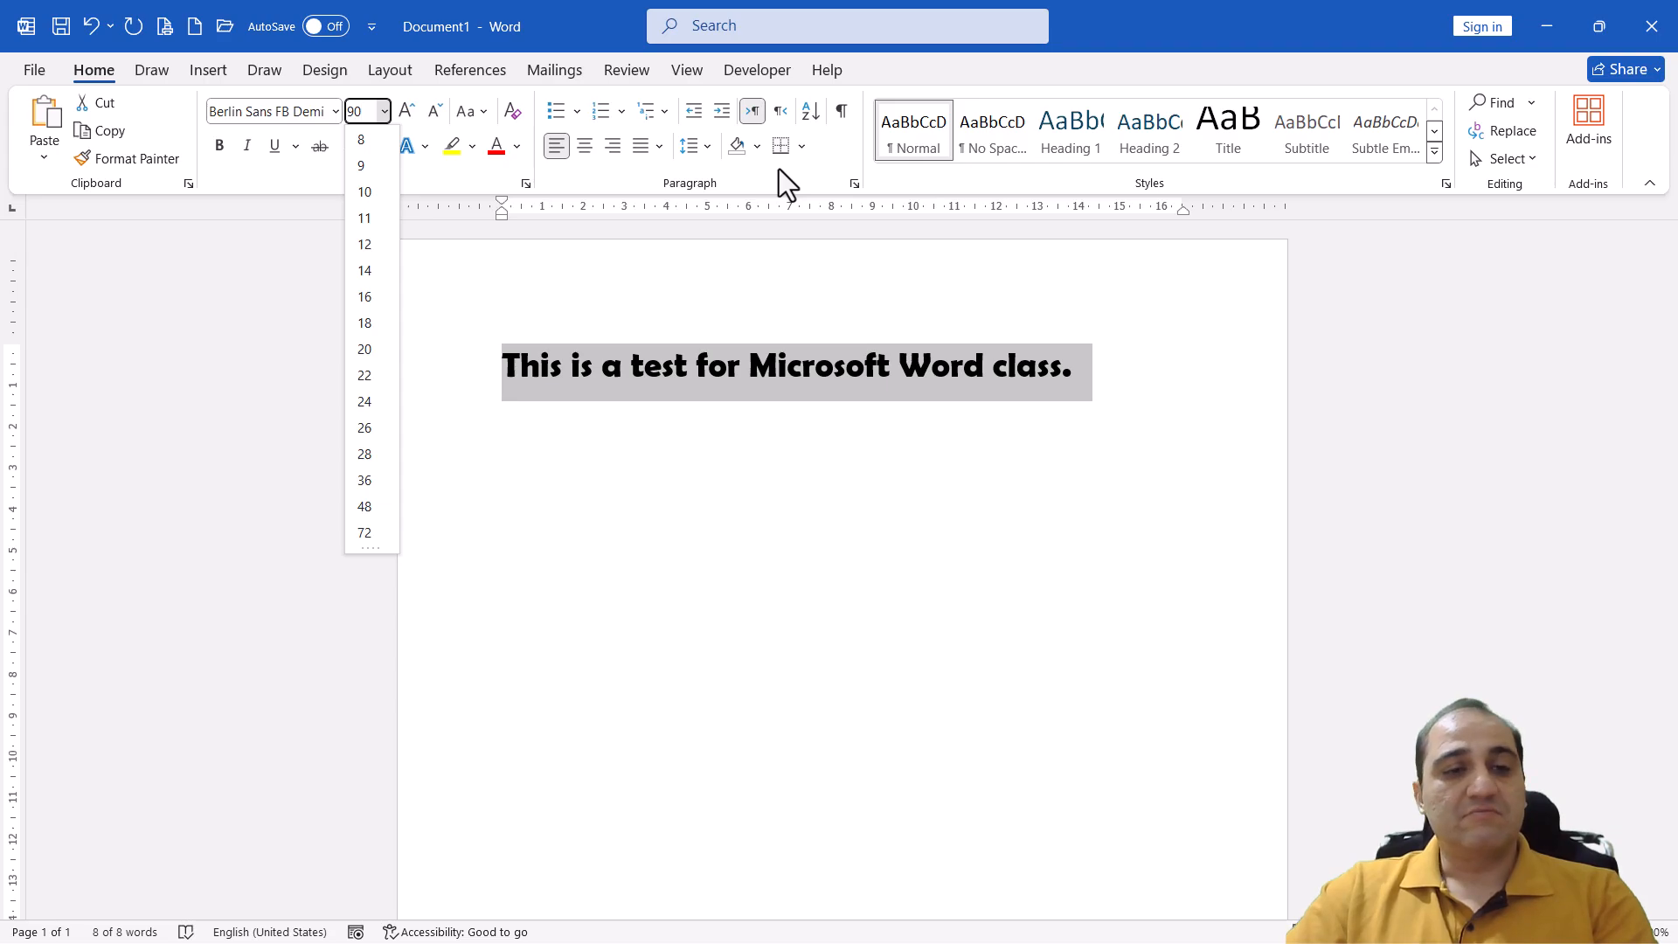
pyautogui.press('Return')
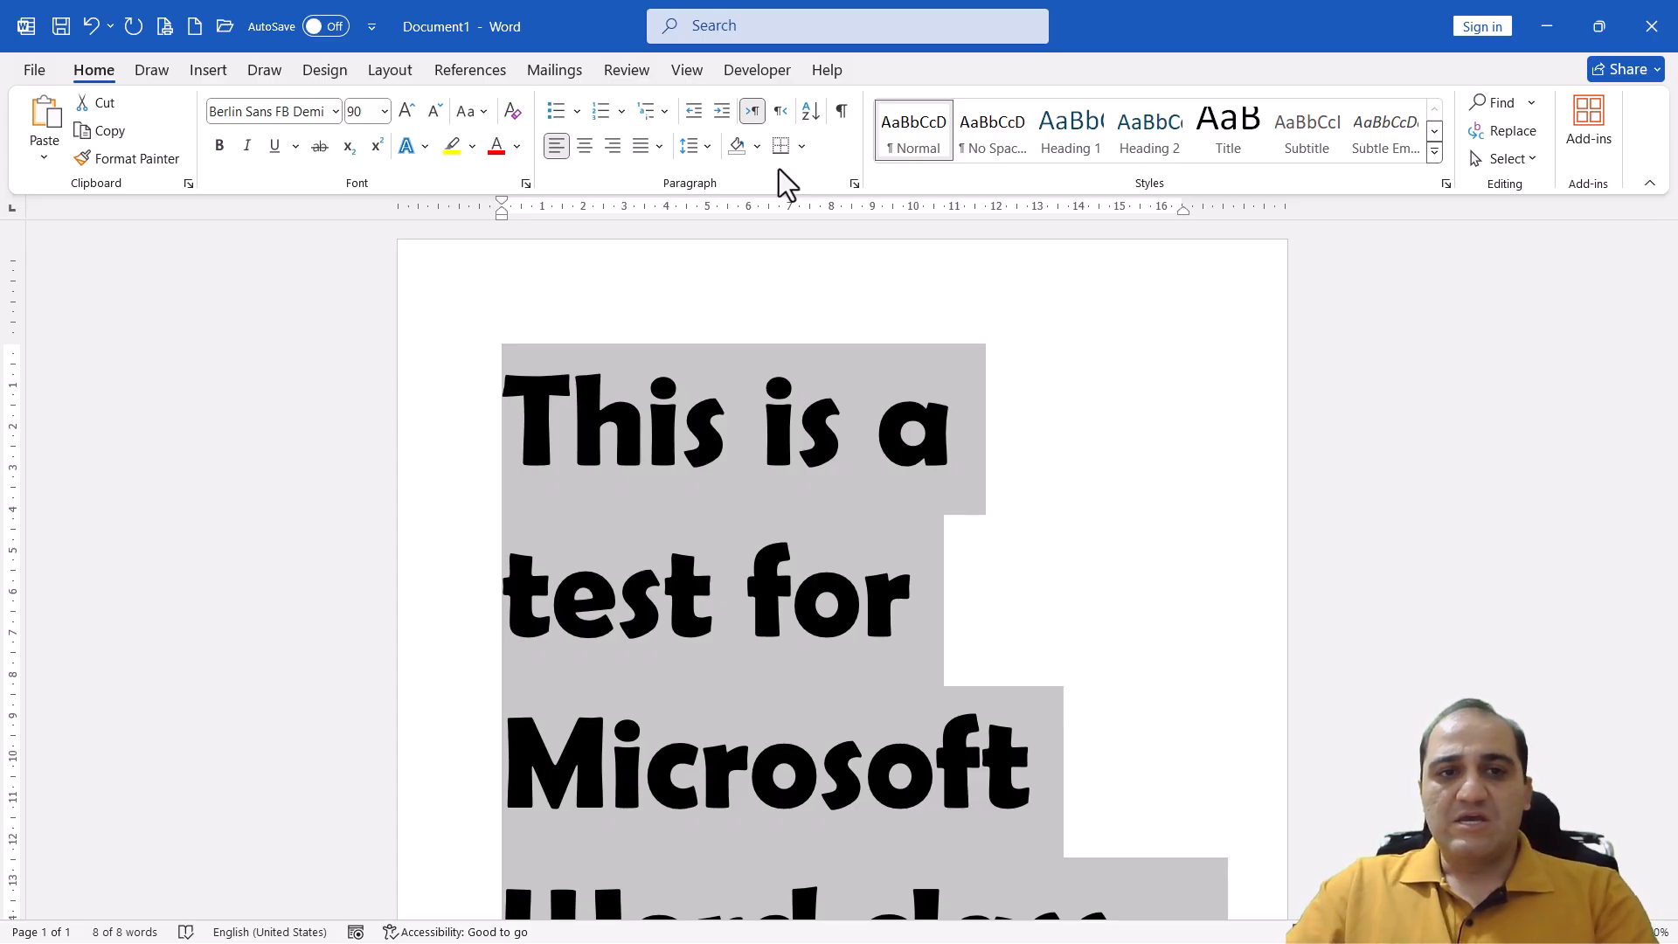
# Shrink the sentence to a custom font size of 1
pyautogui.click(364, 112)
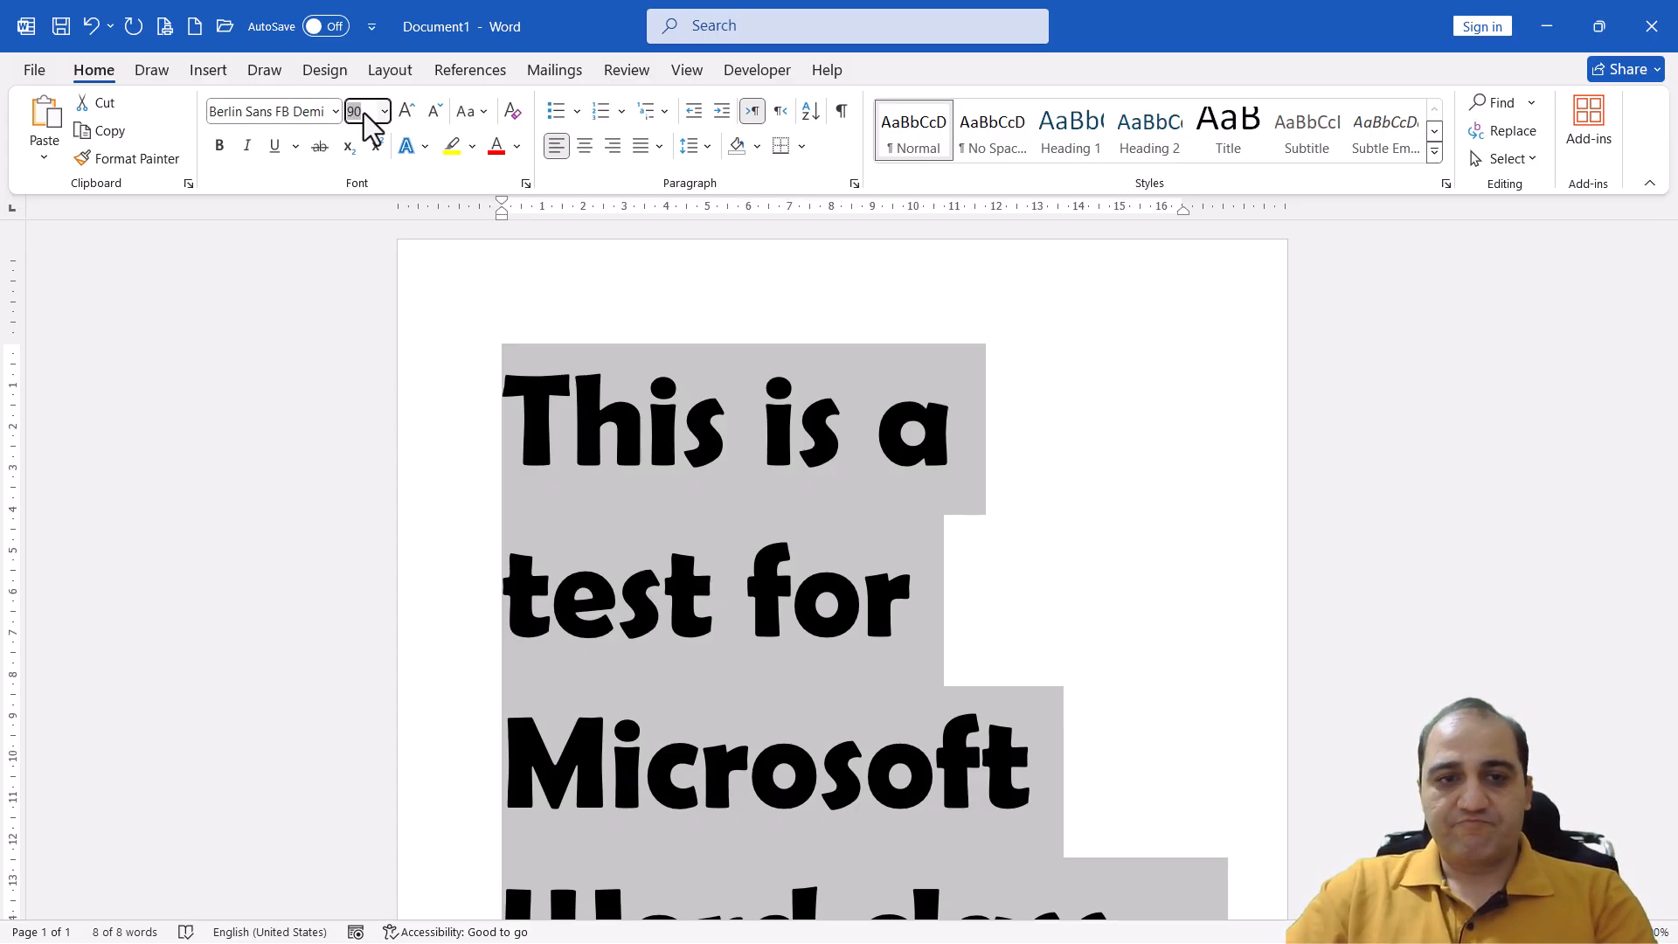
pyautogui.write('1')
pyautogui.press('Return')
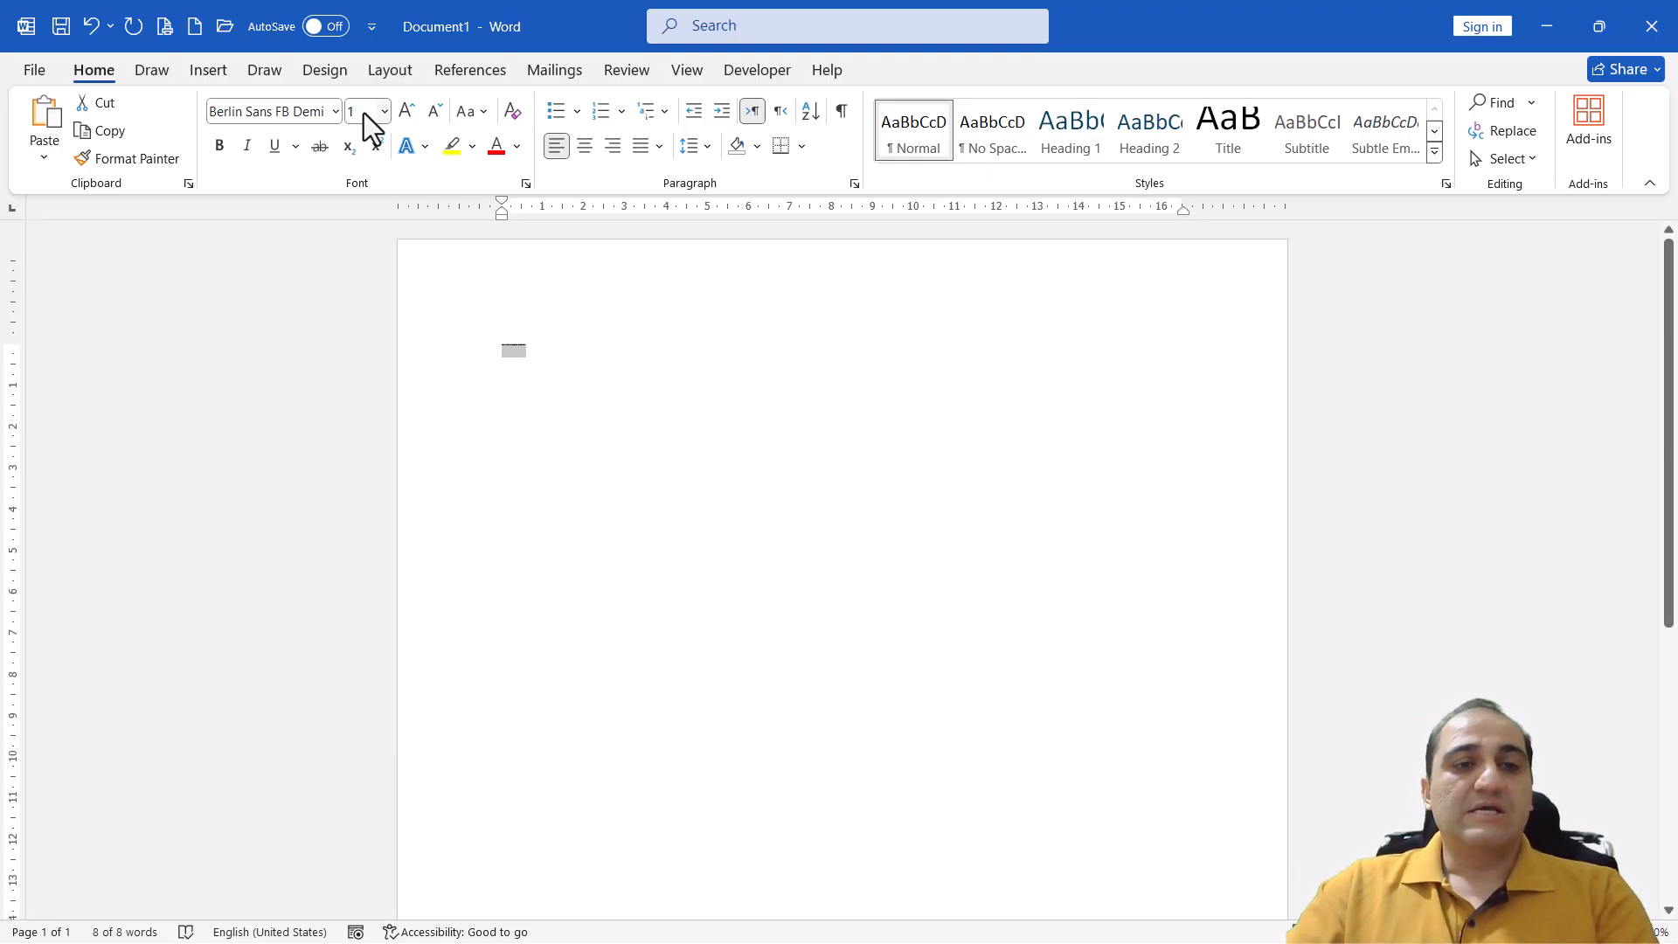
# Enlarge the sentence to a custom font size of 1638 and view the start of the page
pyautogui.click(367, 112)
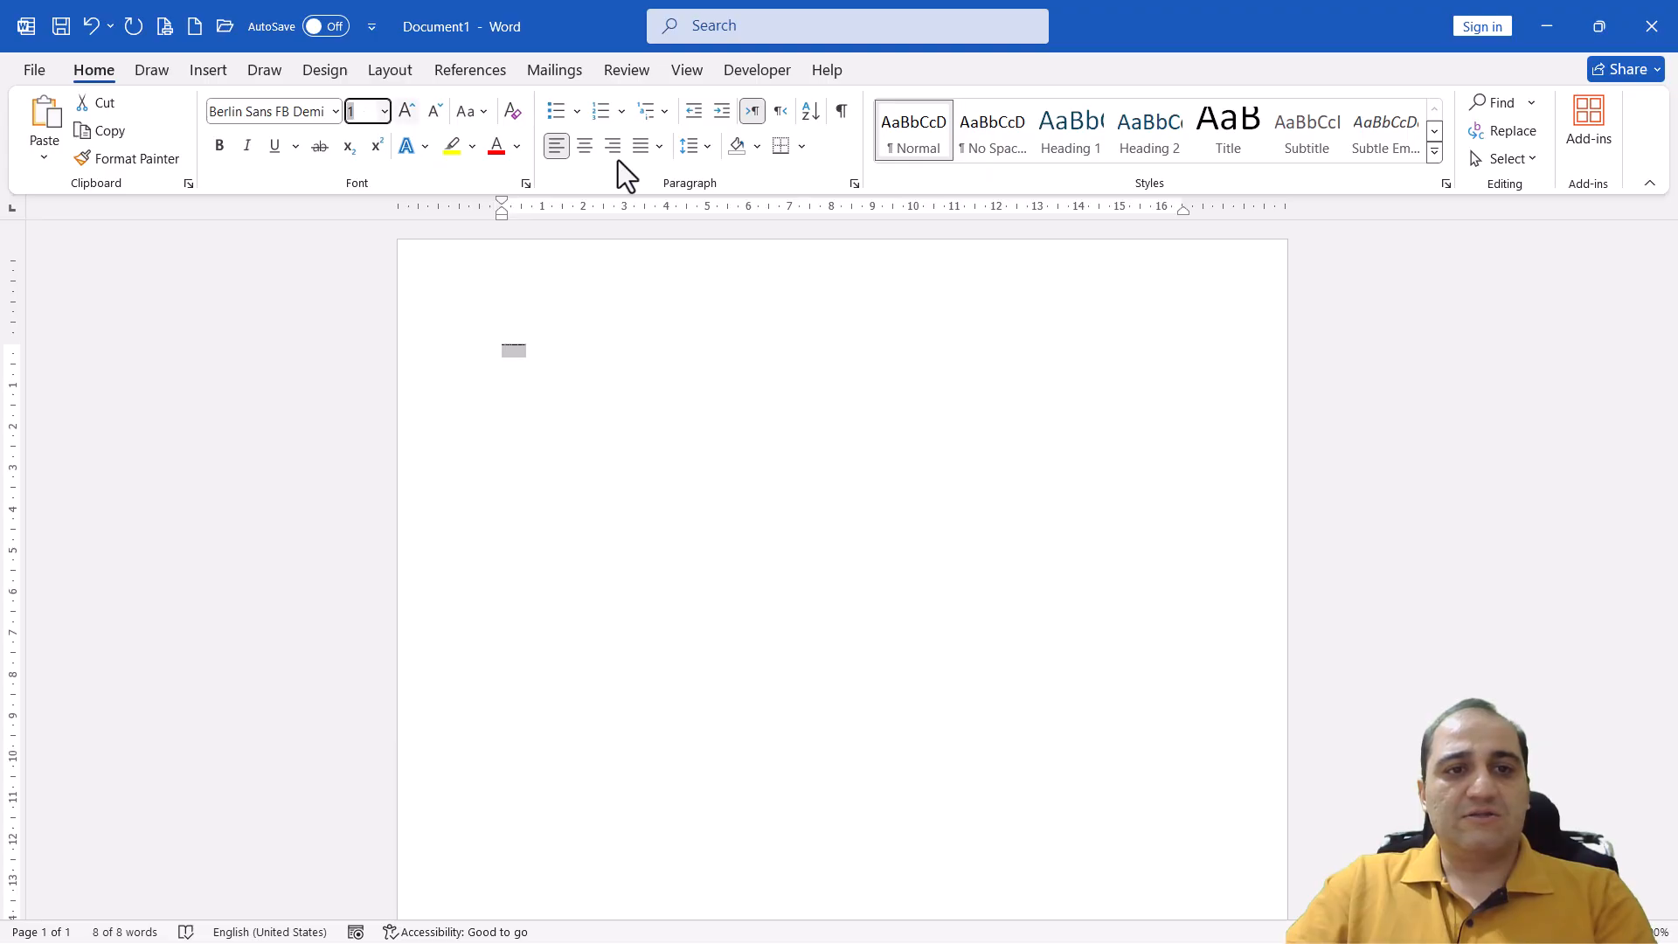
pyautogui.write('1')
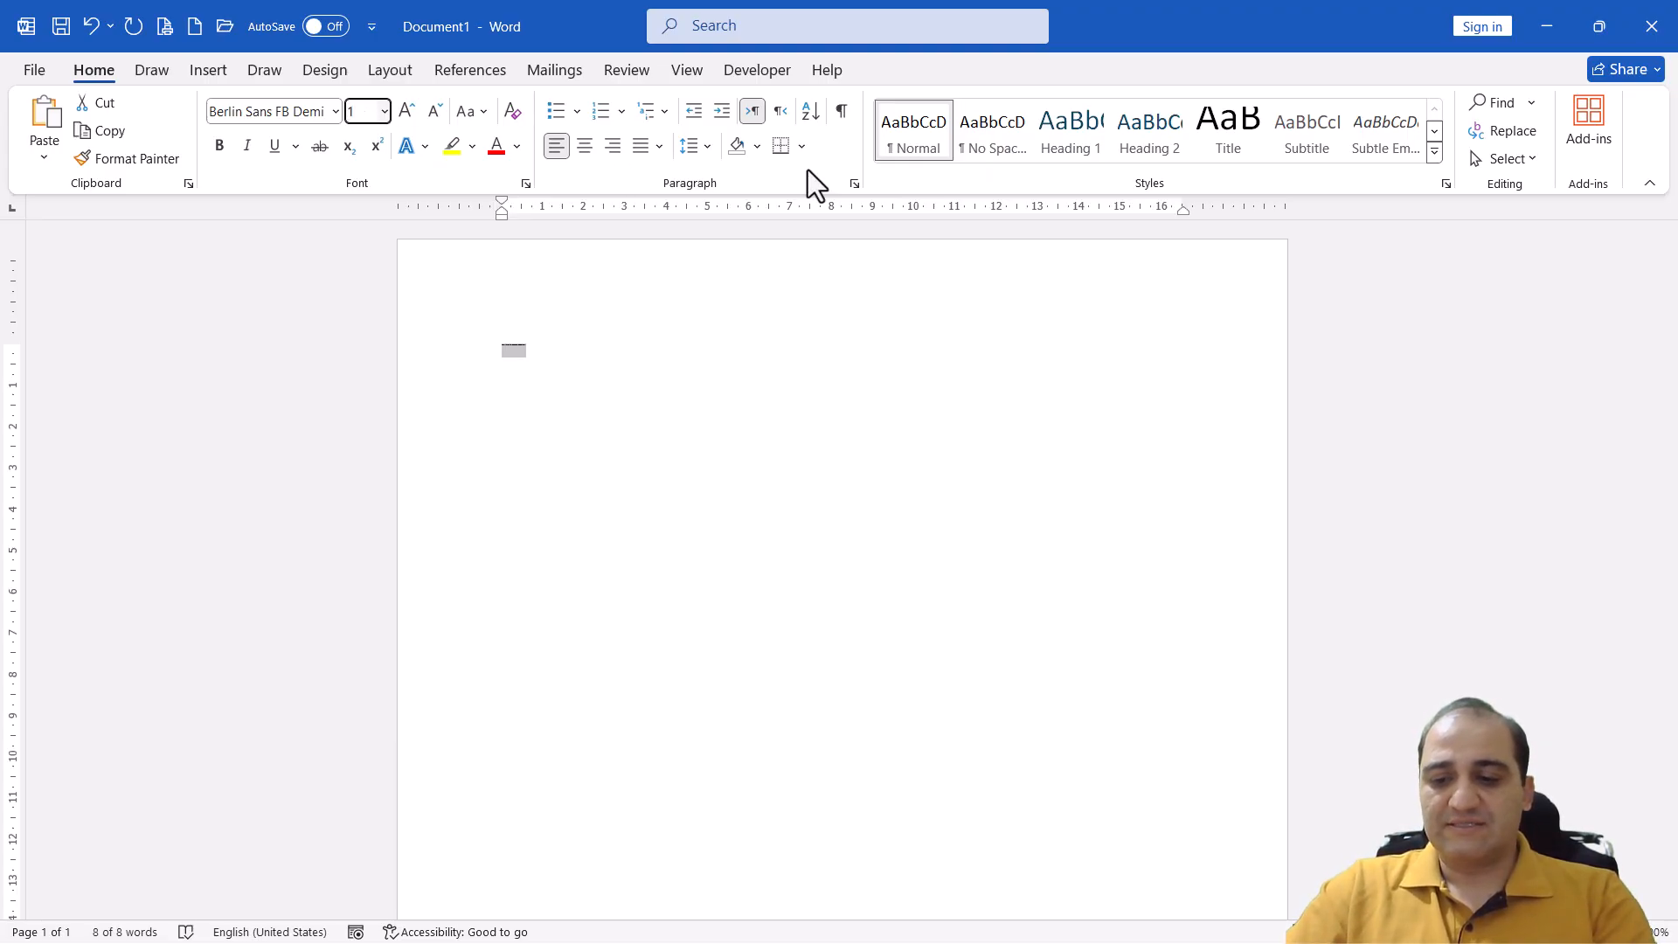
pyautogui.write('638')
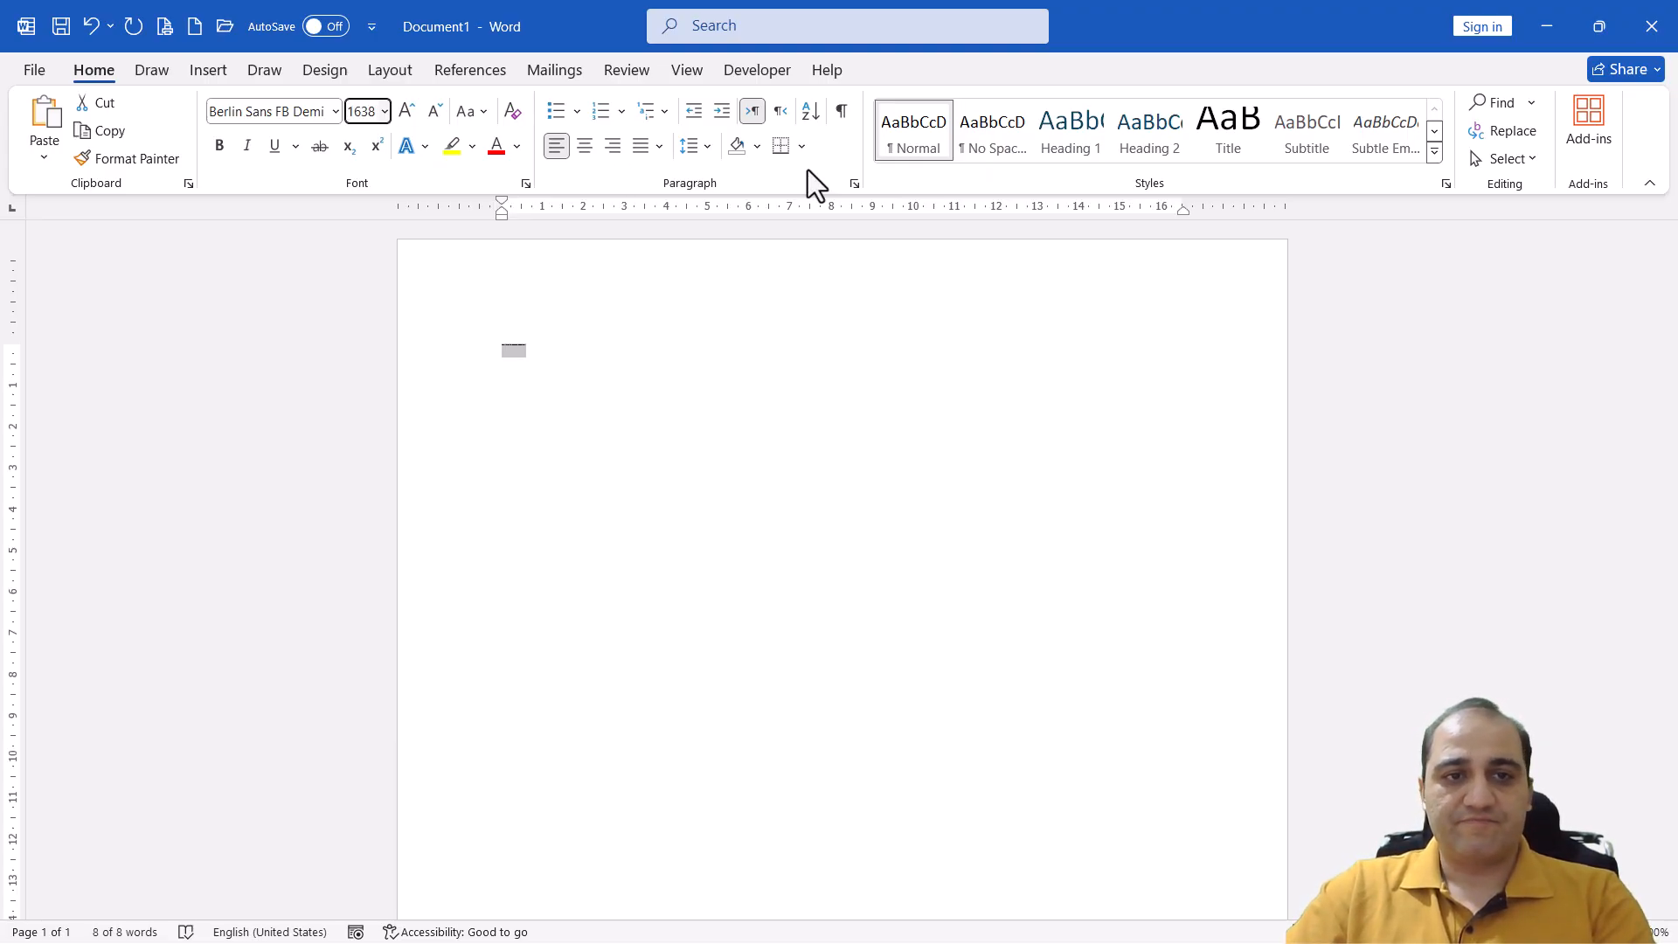
pyautogui.press('Return')
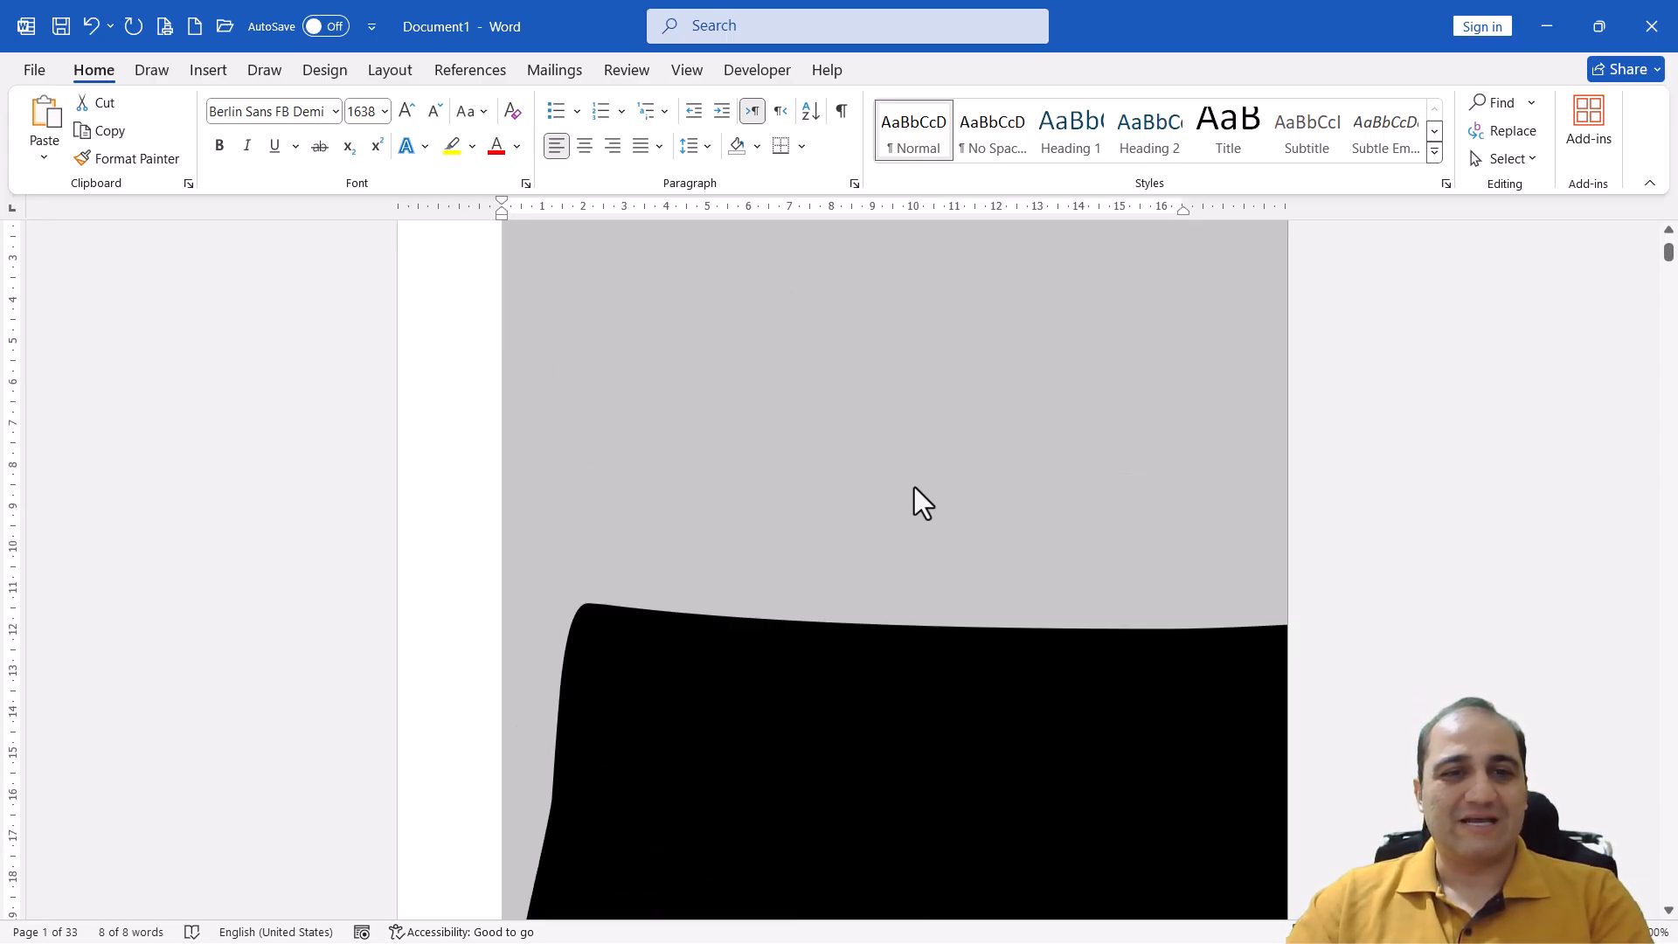
pyautogui.scroll(3, 914, 486)
# Try to set the sentence's font size to 2000
pyautogui.click(365, 112)
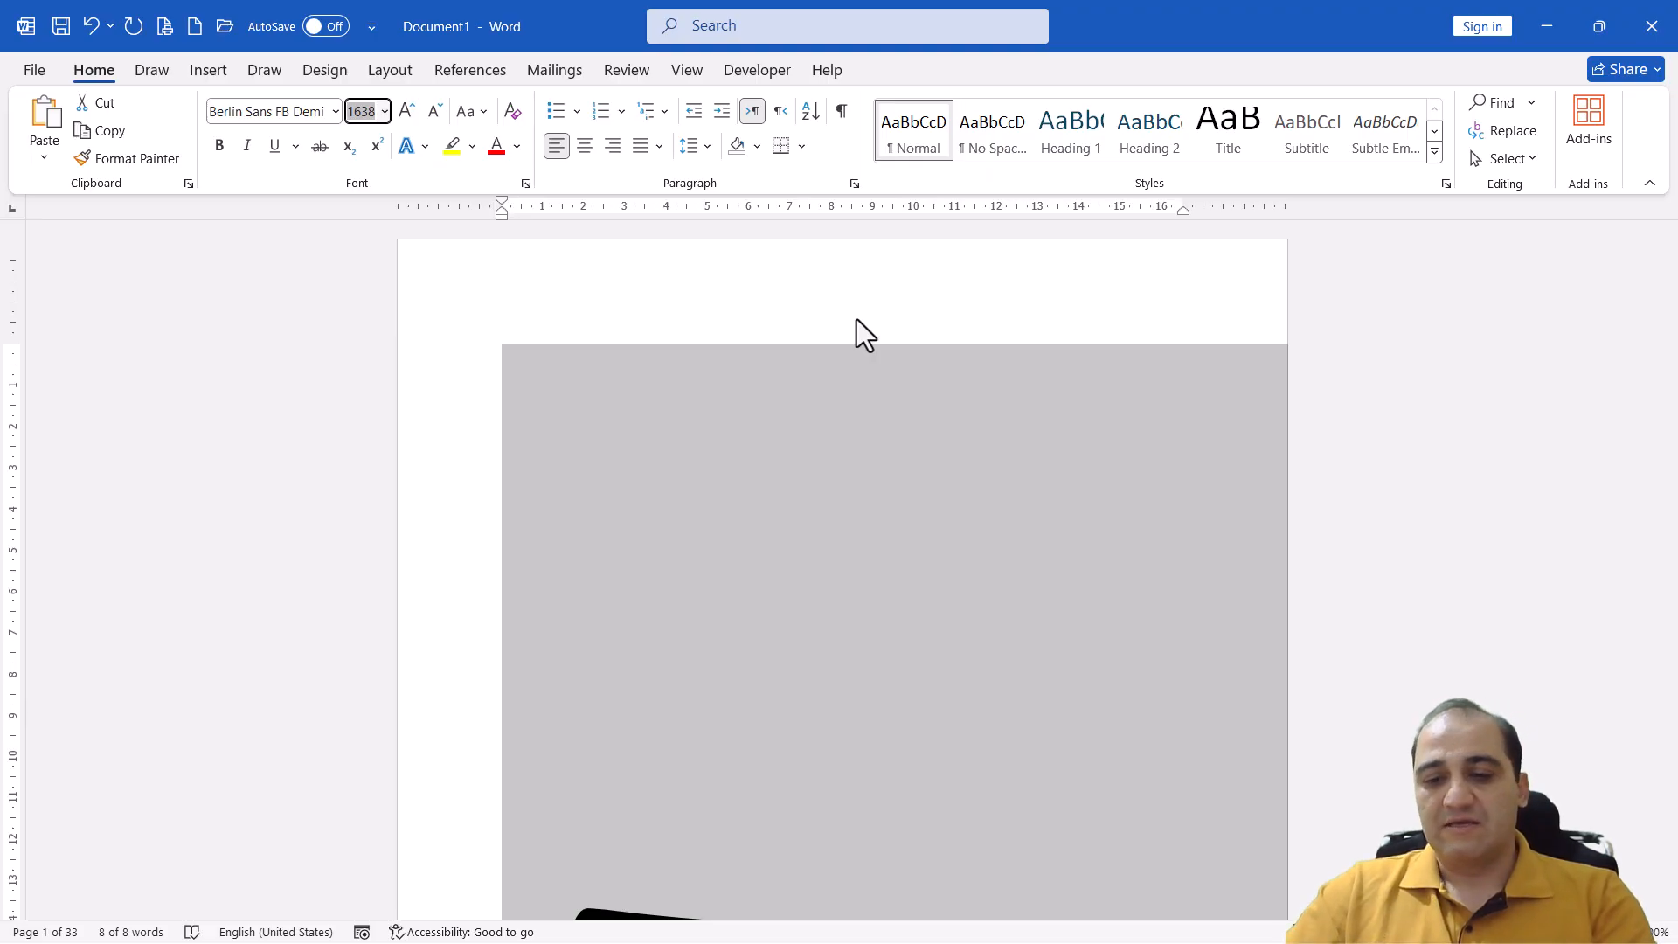
pyautogui.write('2000')
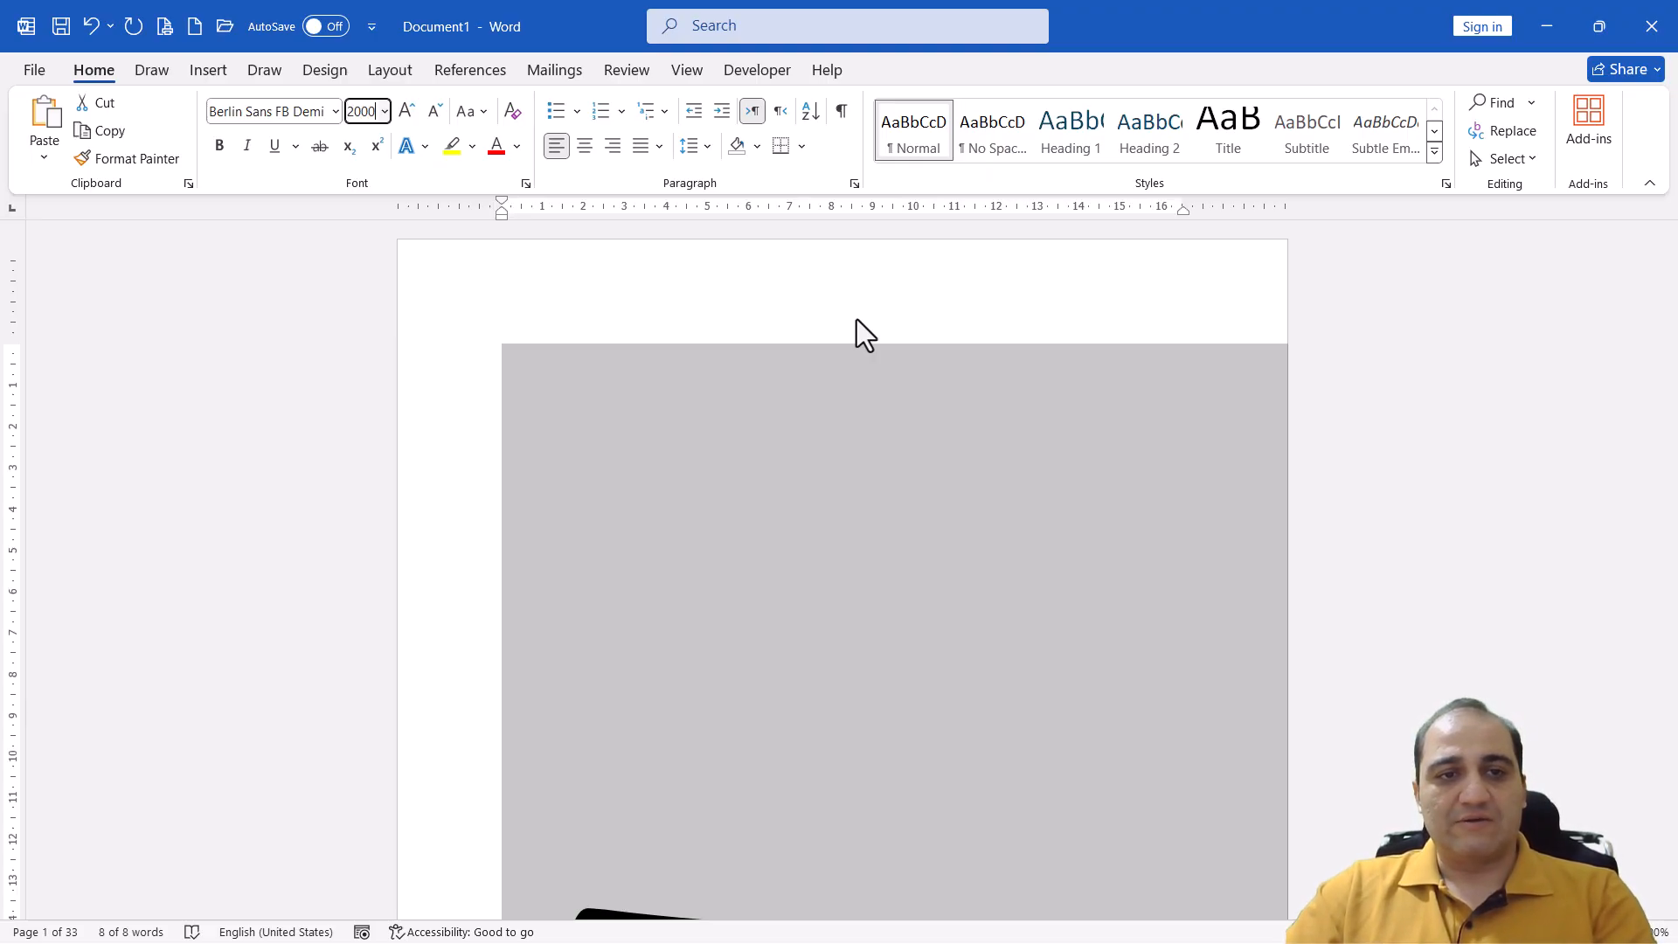
pyautogui.press('Return')
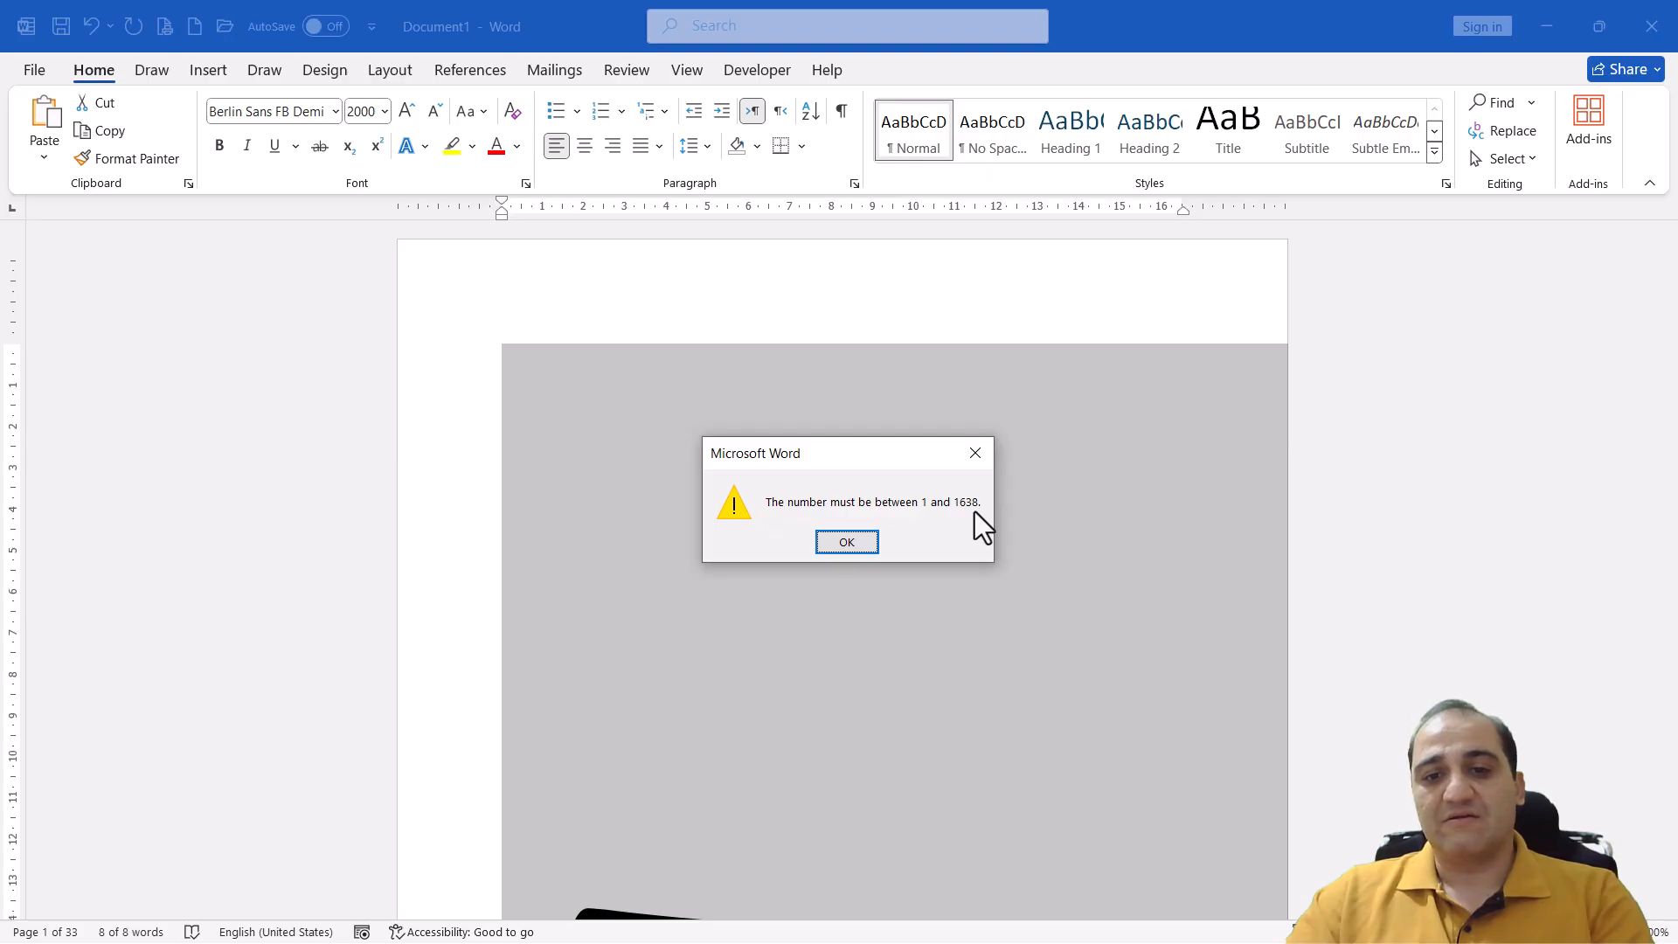
pyautogui.click(861, 545)
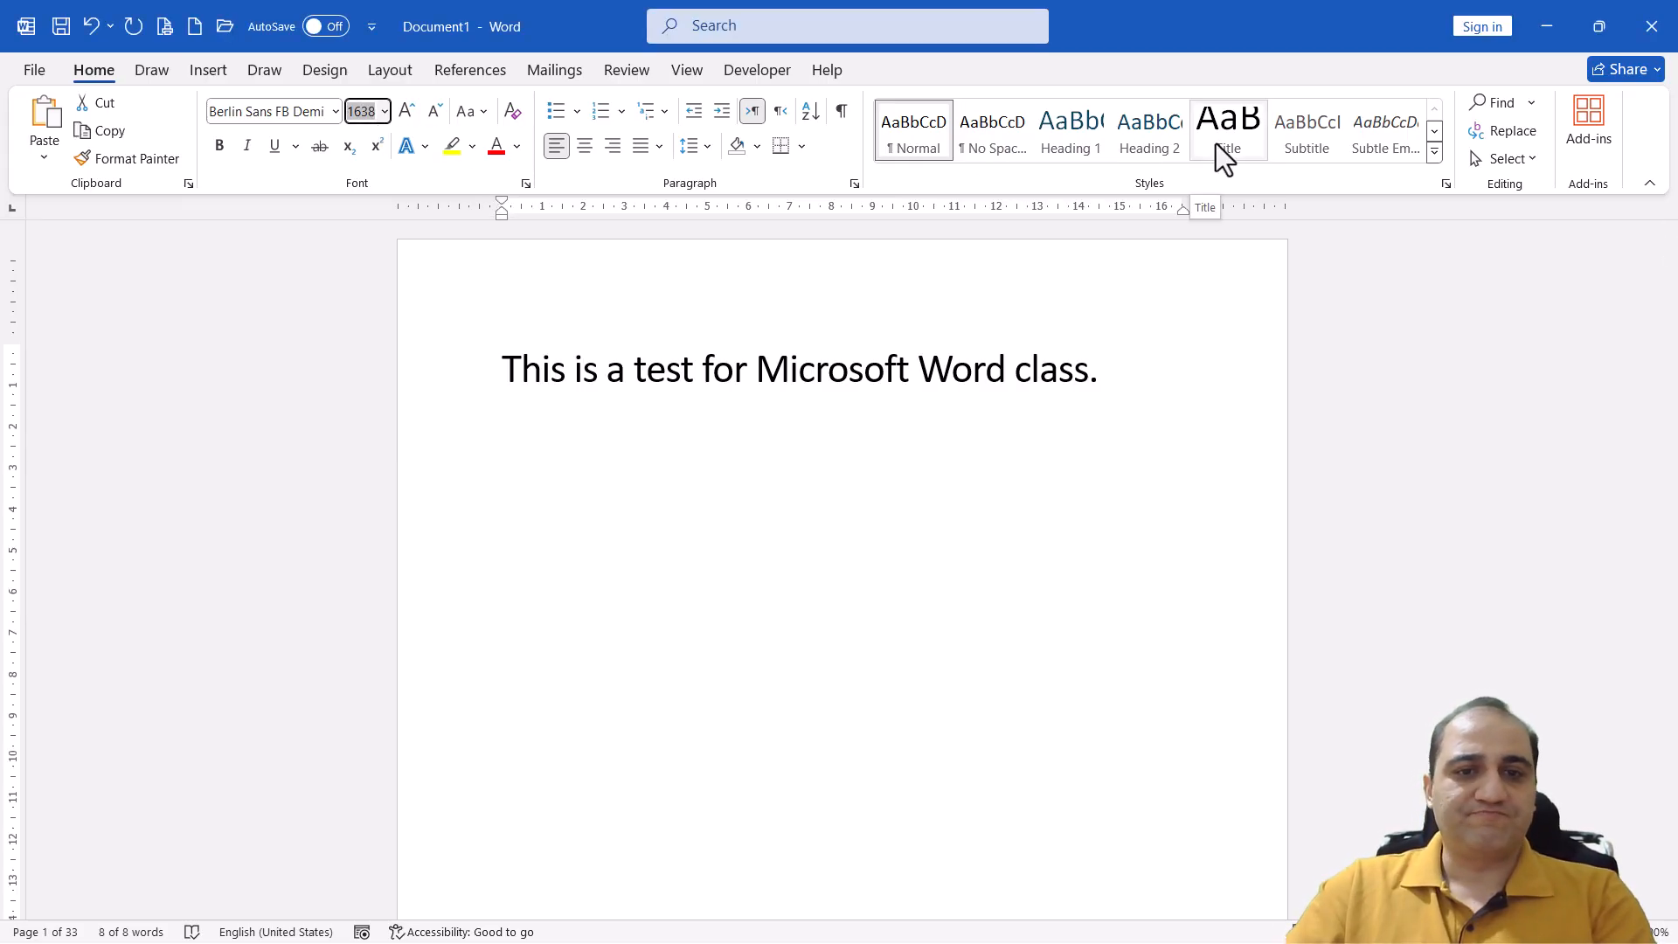
# Set the sentence's font size to 80
pyautogui.write('90')
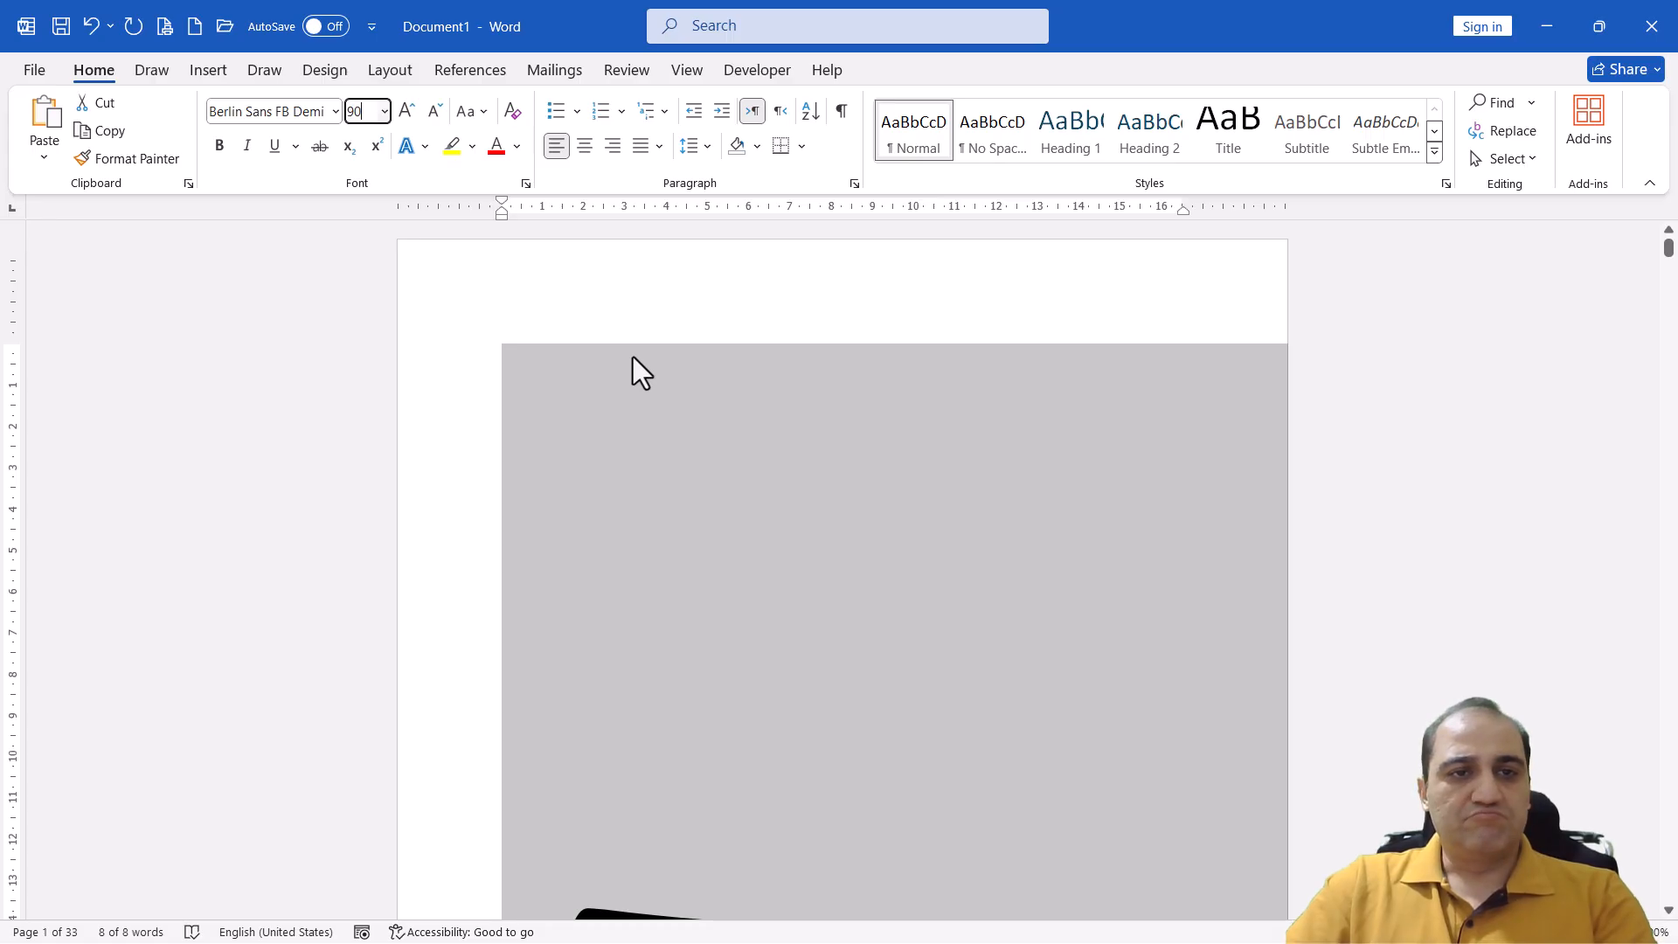
pyautogui.press('BackSpace')
pyautogui.press('BackSpace')
pyautogui.write('80')
pyautogui.press('Return')
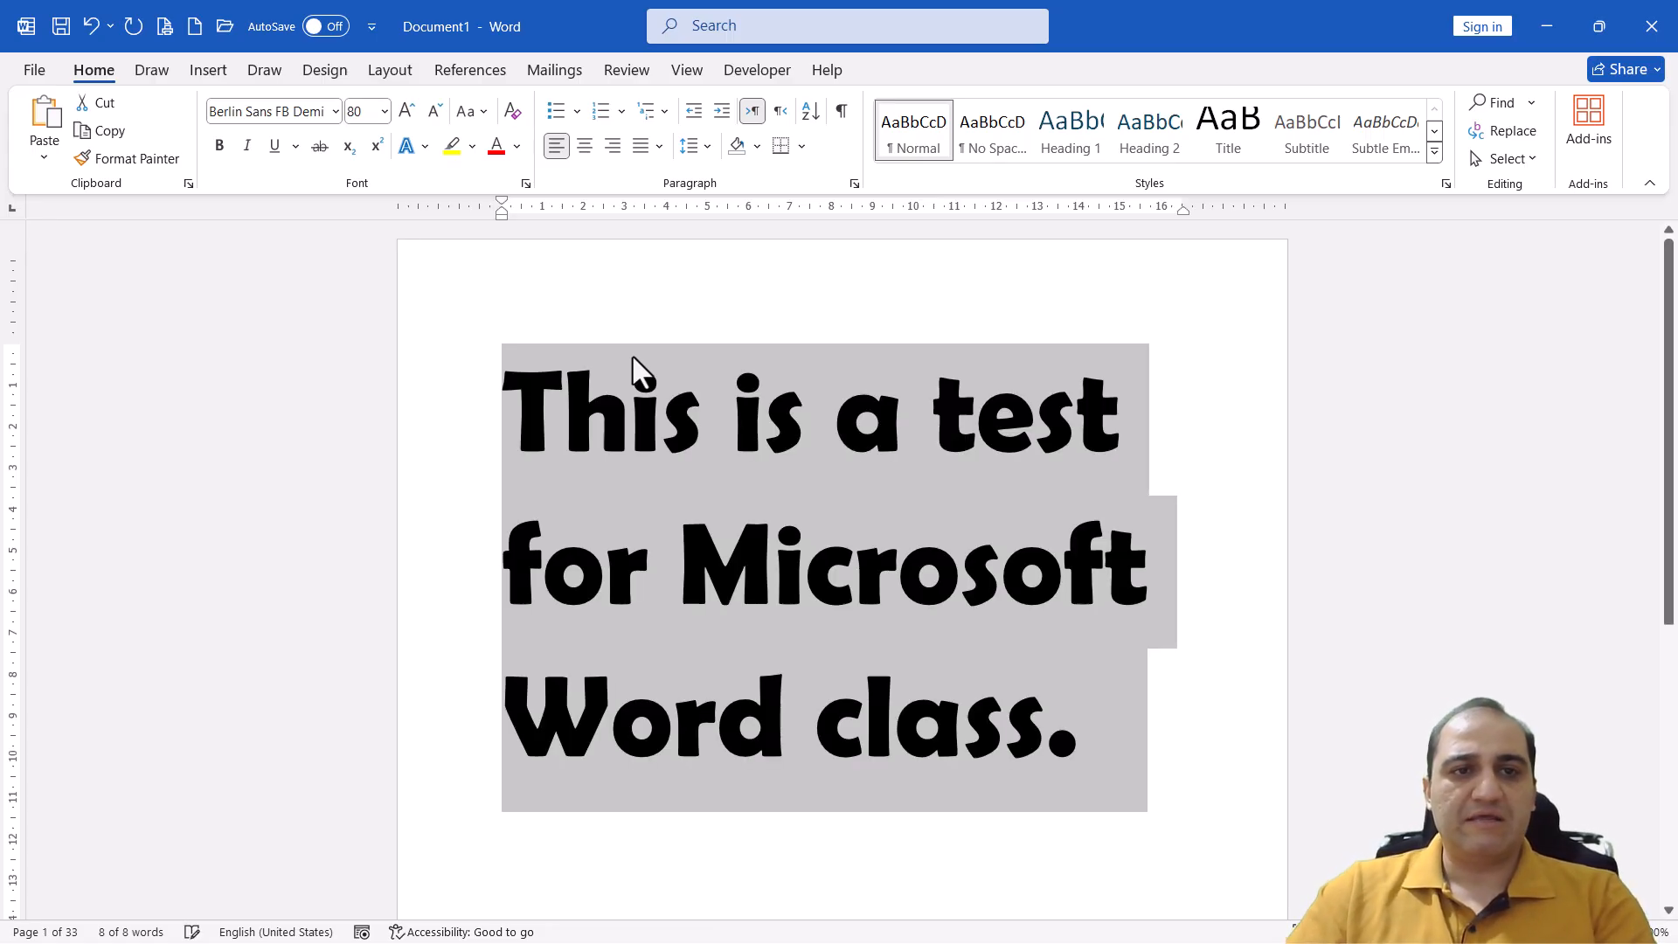
# Set the sentence's font size to 60, reduce it stepwise to 28, and deselect the text
pyautogui.click(362, 112)
pyautogui.write('60')
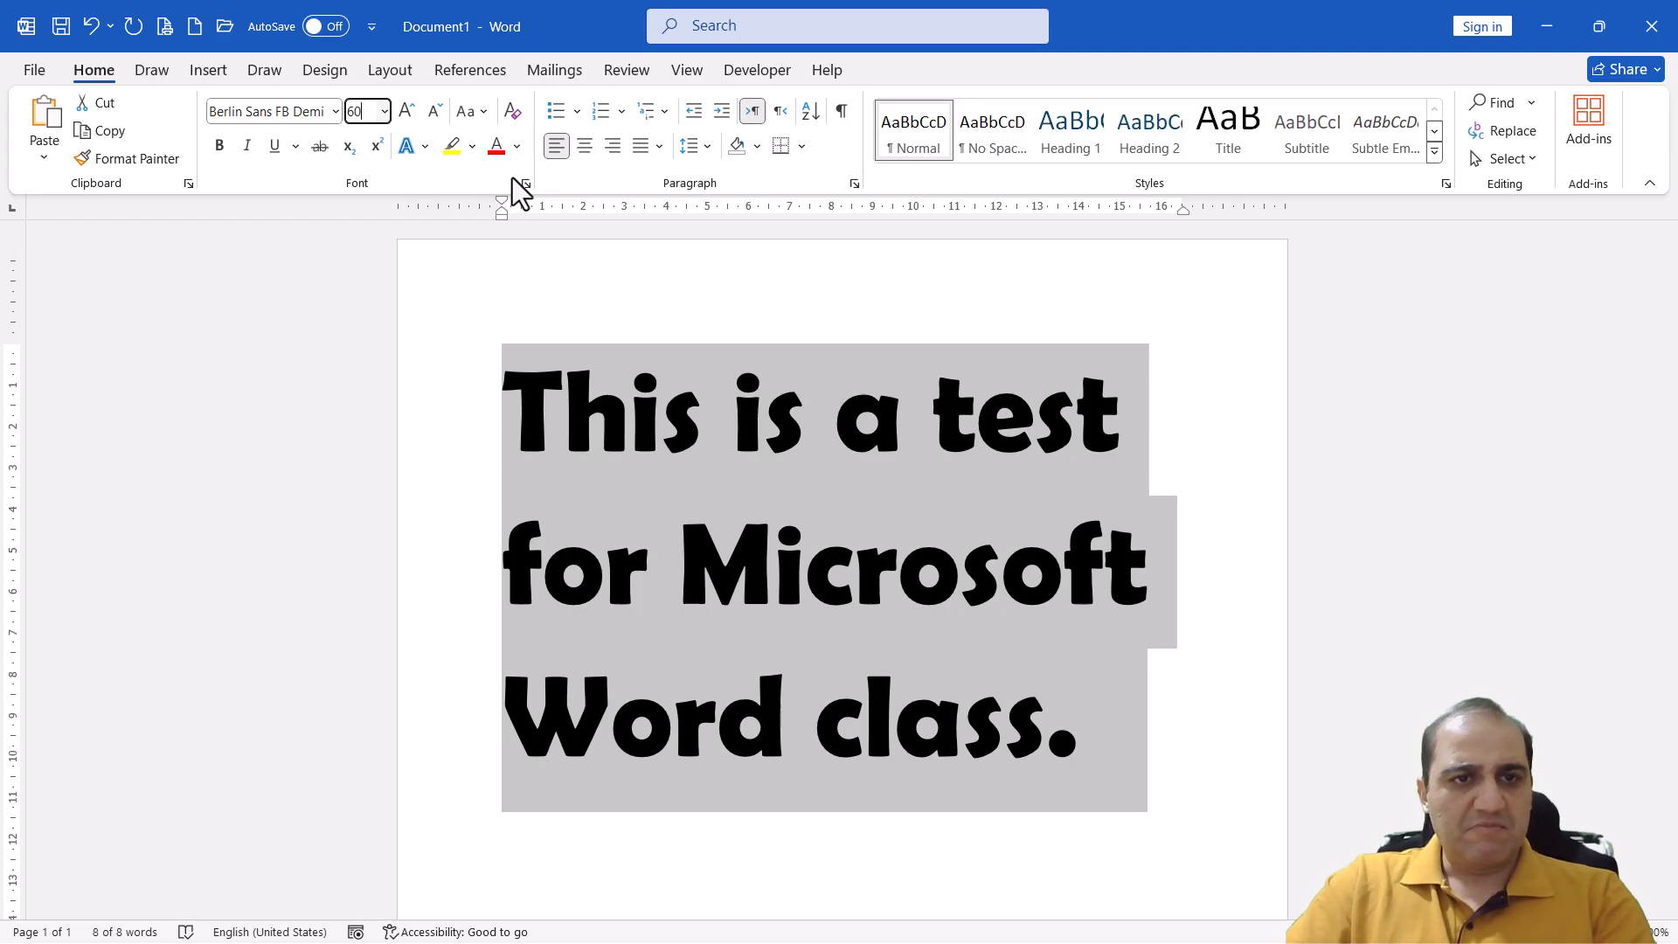
pyautogui.press('Return')
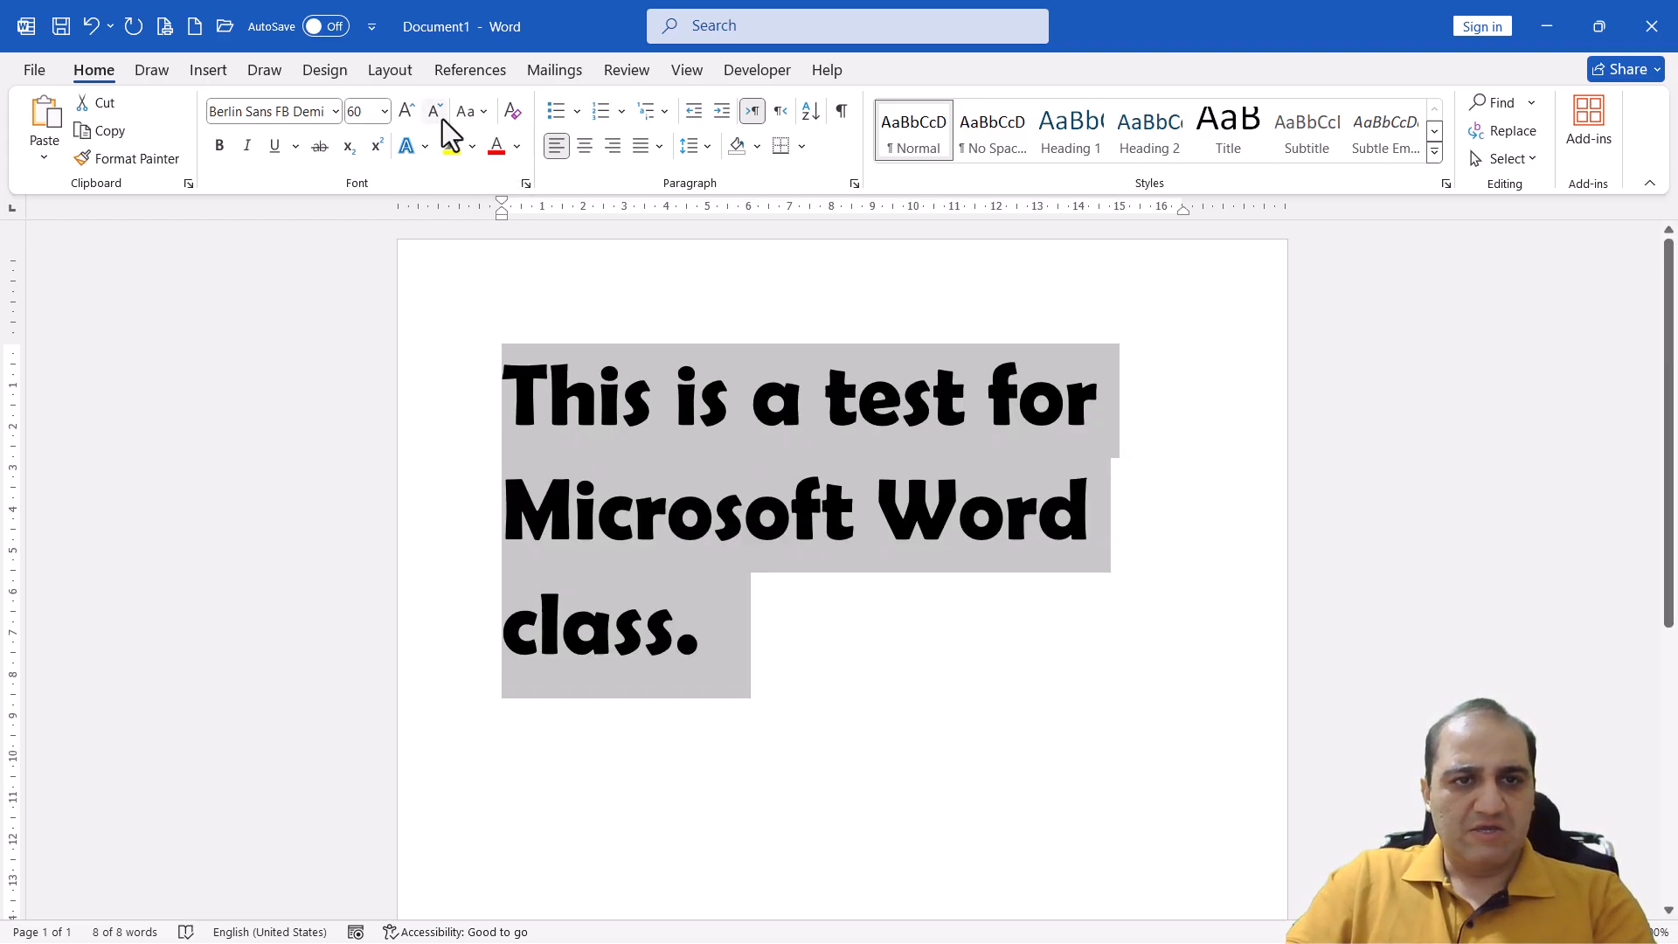
pyautogui.click(442, 112)
pyautogui.click(442, 112)
pyautogui.click(442, 111)
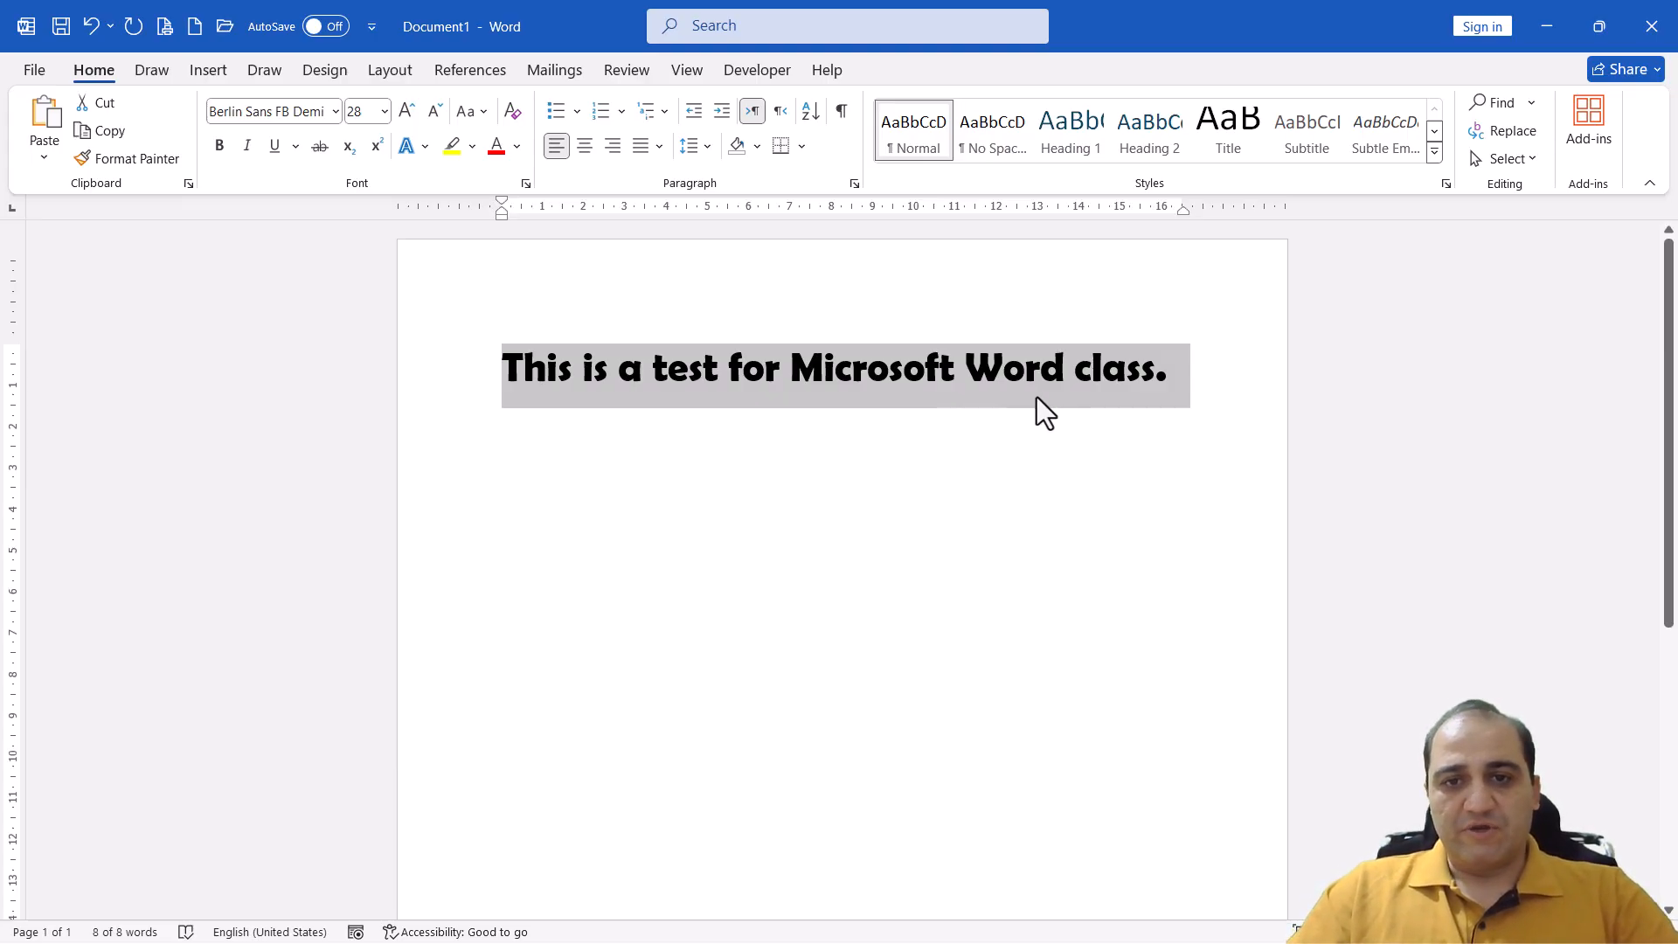
pyautogui.click(1055, 384)
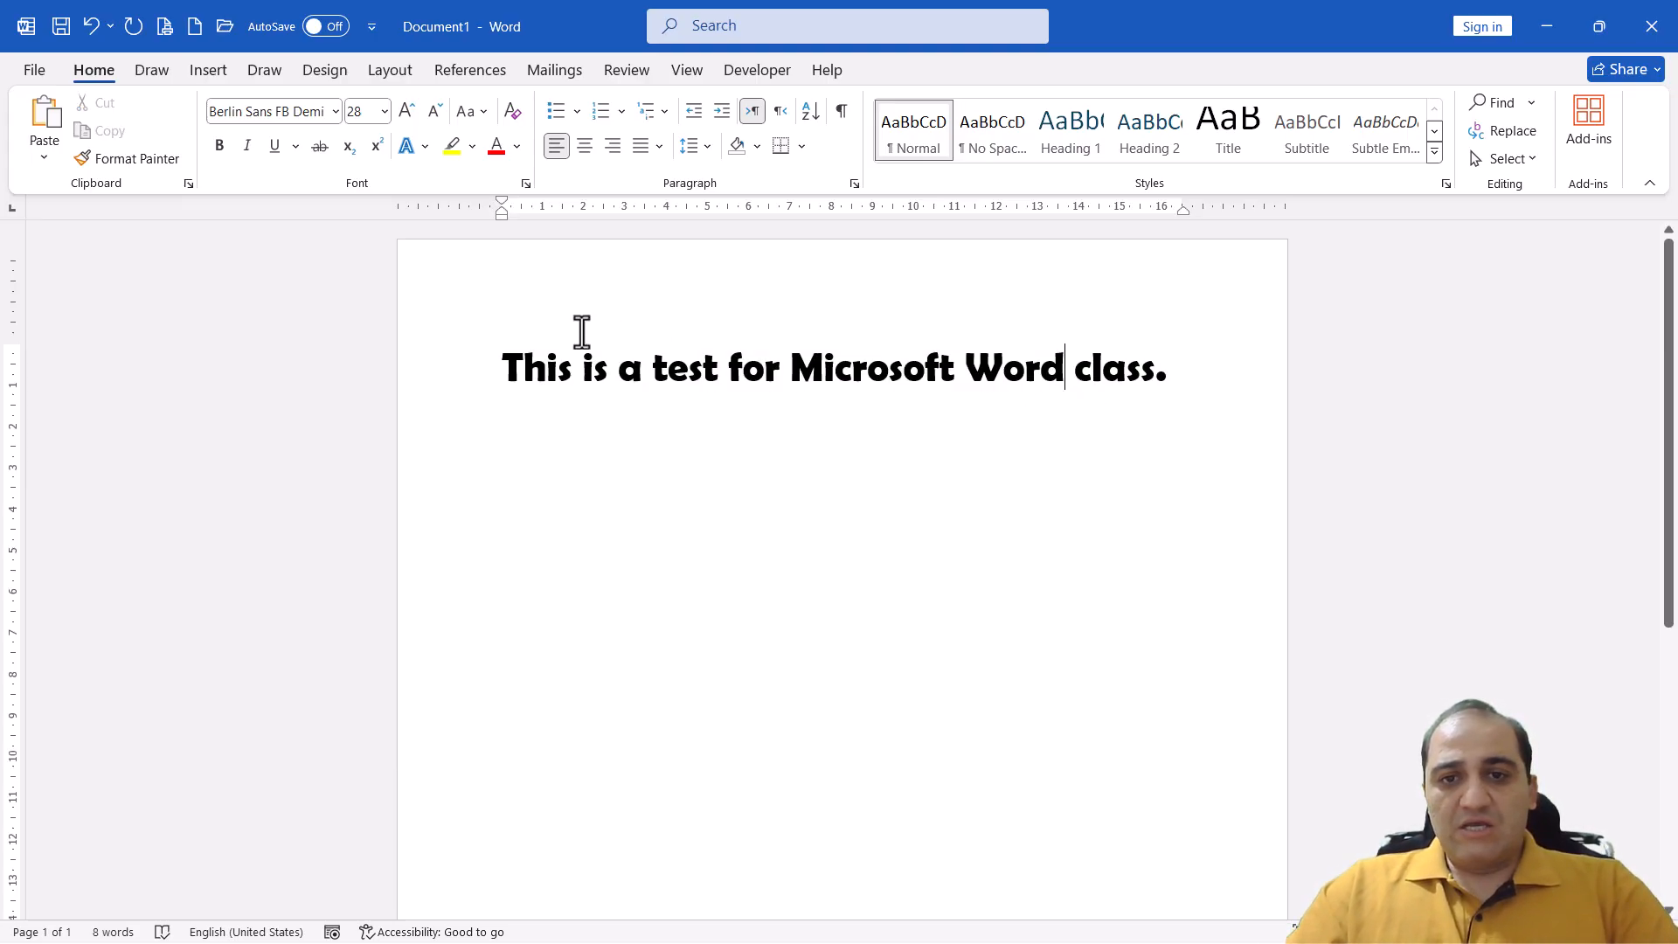
# Select the whole test sentence and apply Sentence case to it
pyautogui.tripleClick(786, 393)
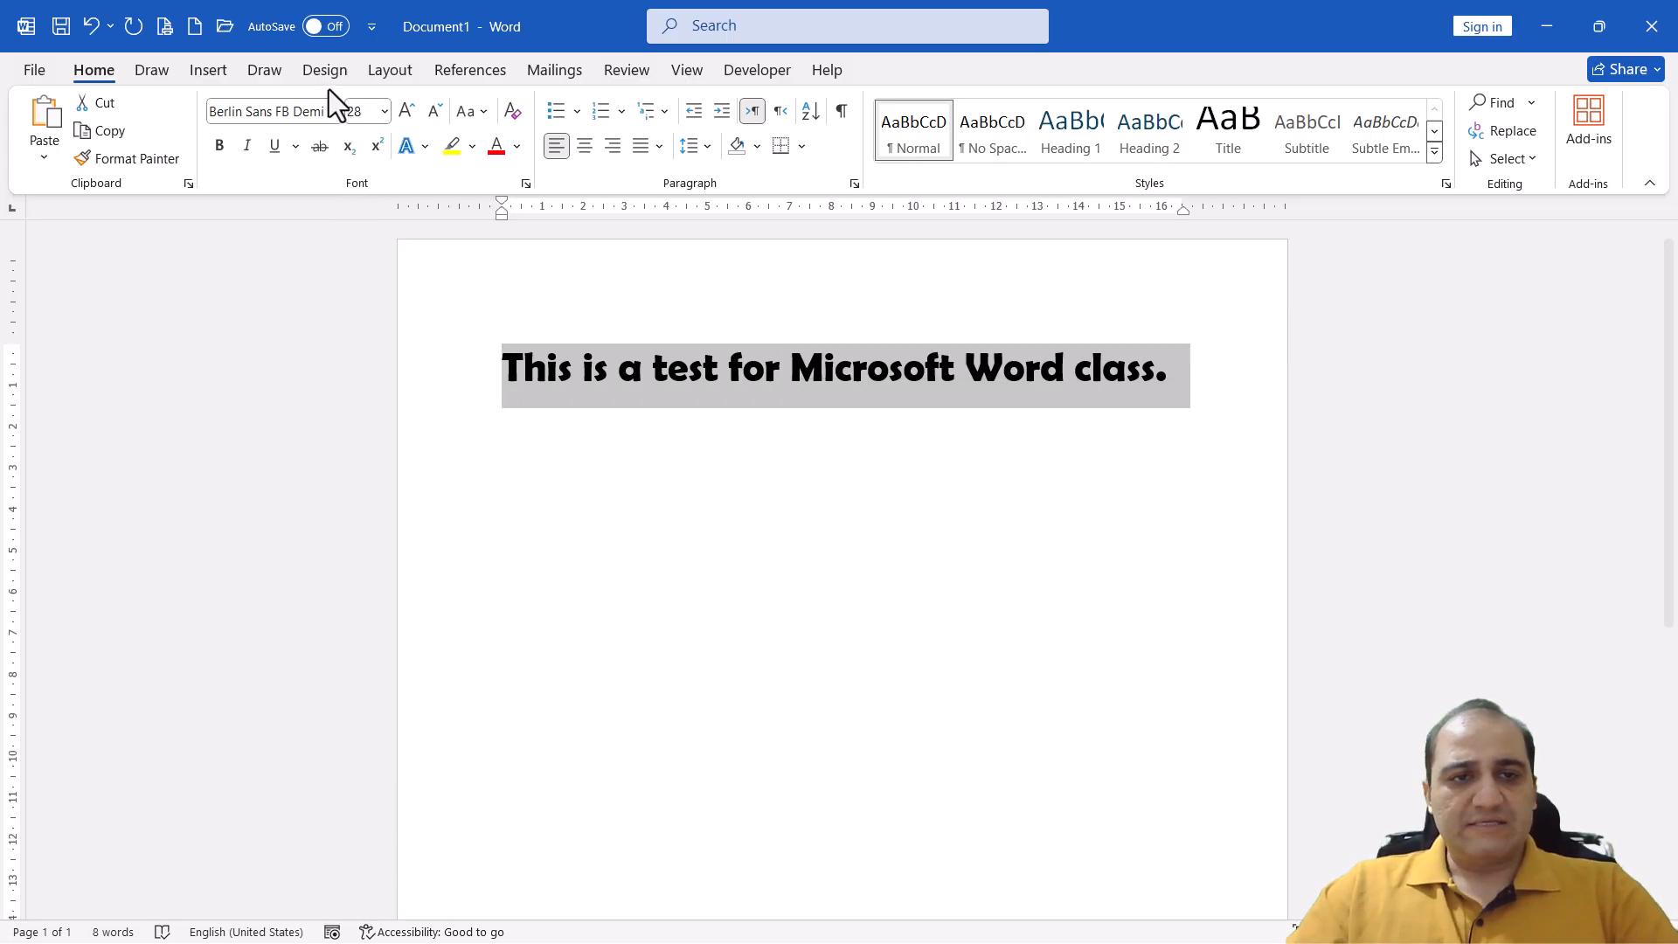
pyautogui.click(469, 112)
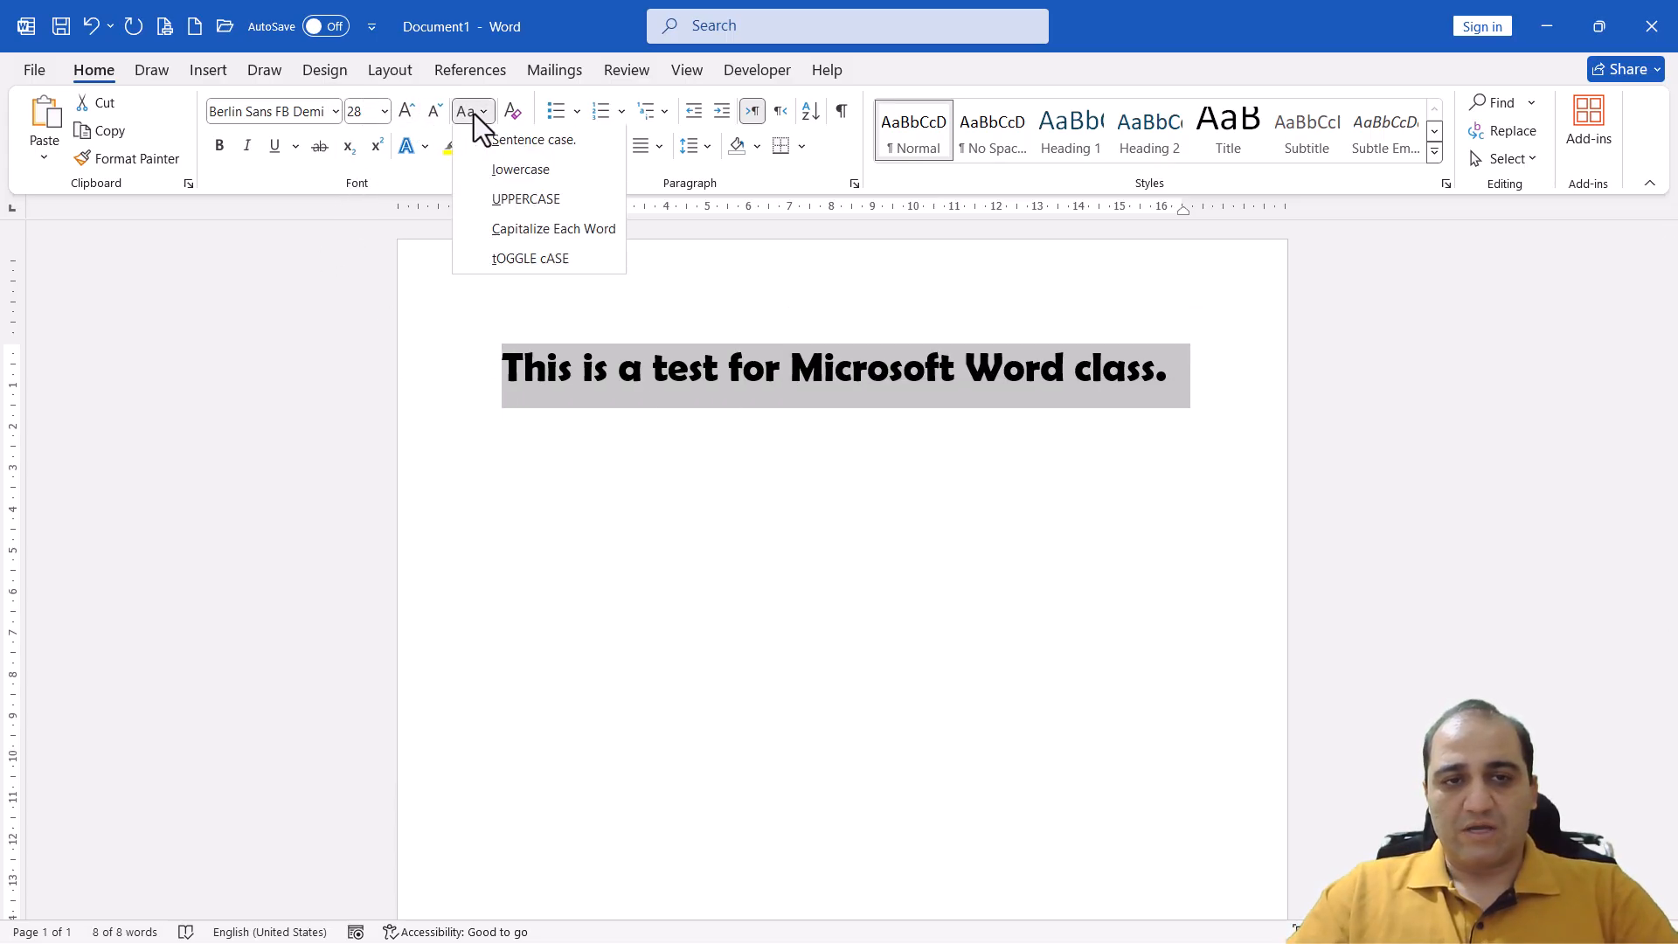
pyautogui.click(473, 114)
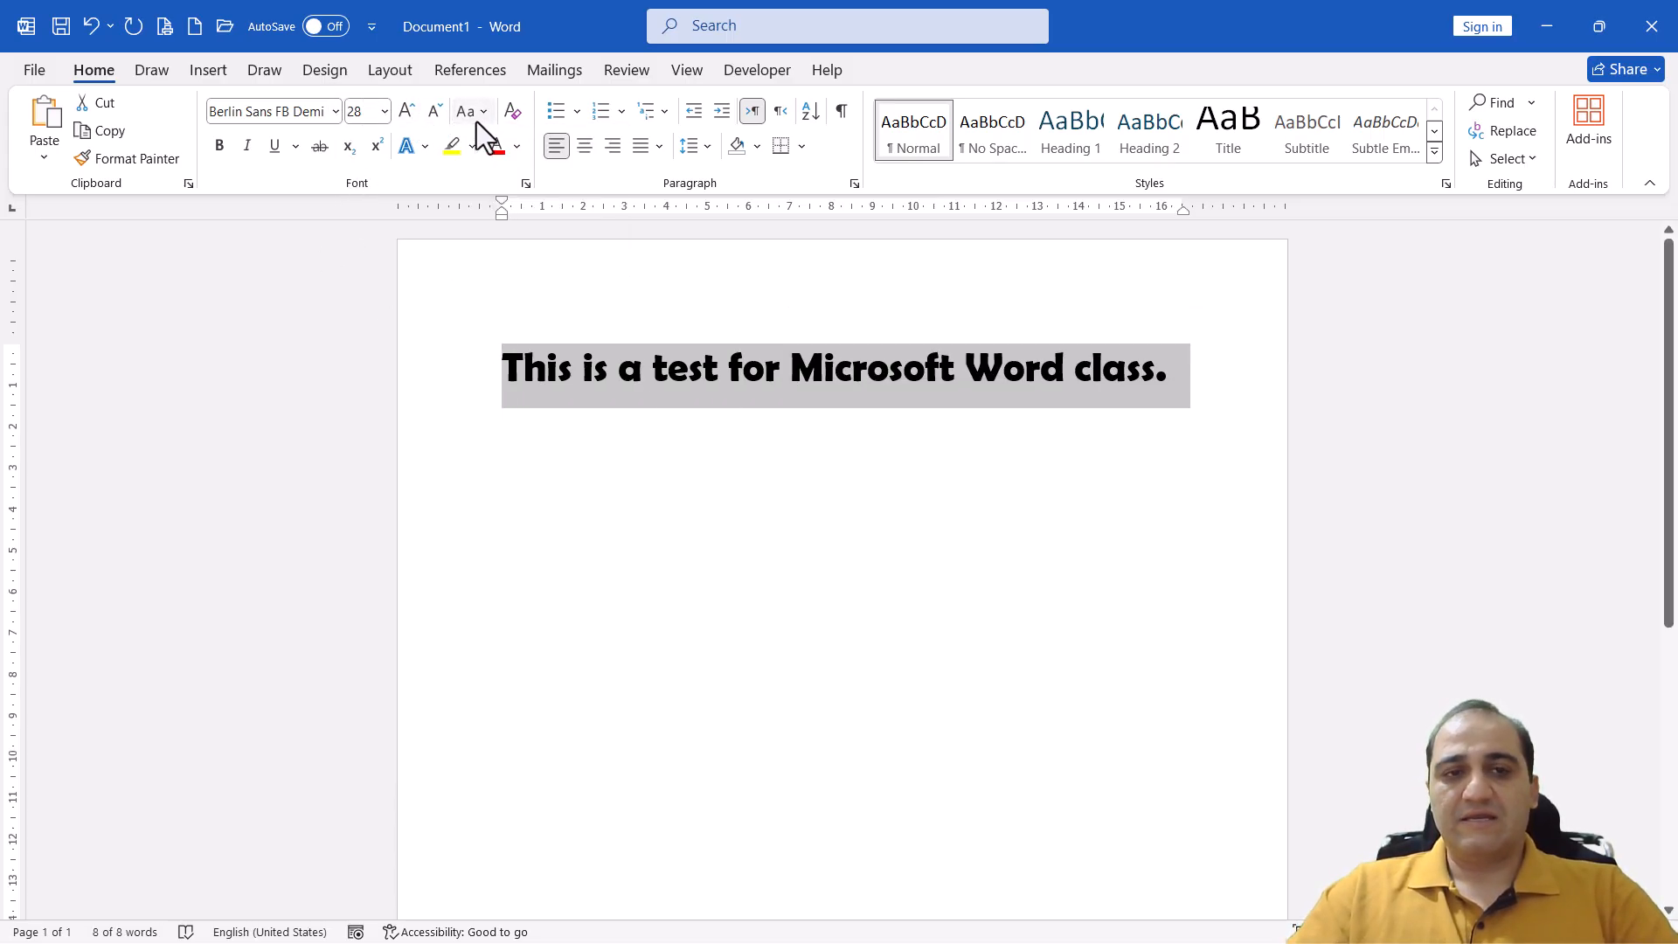
pyautogui.click(475, 117)
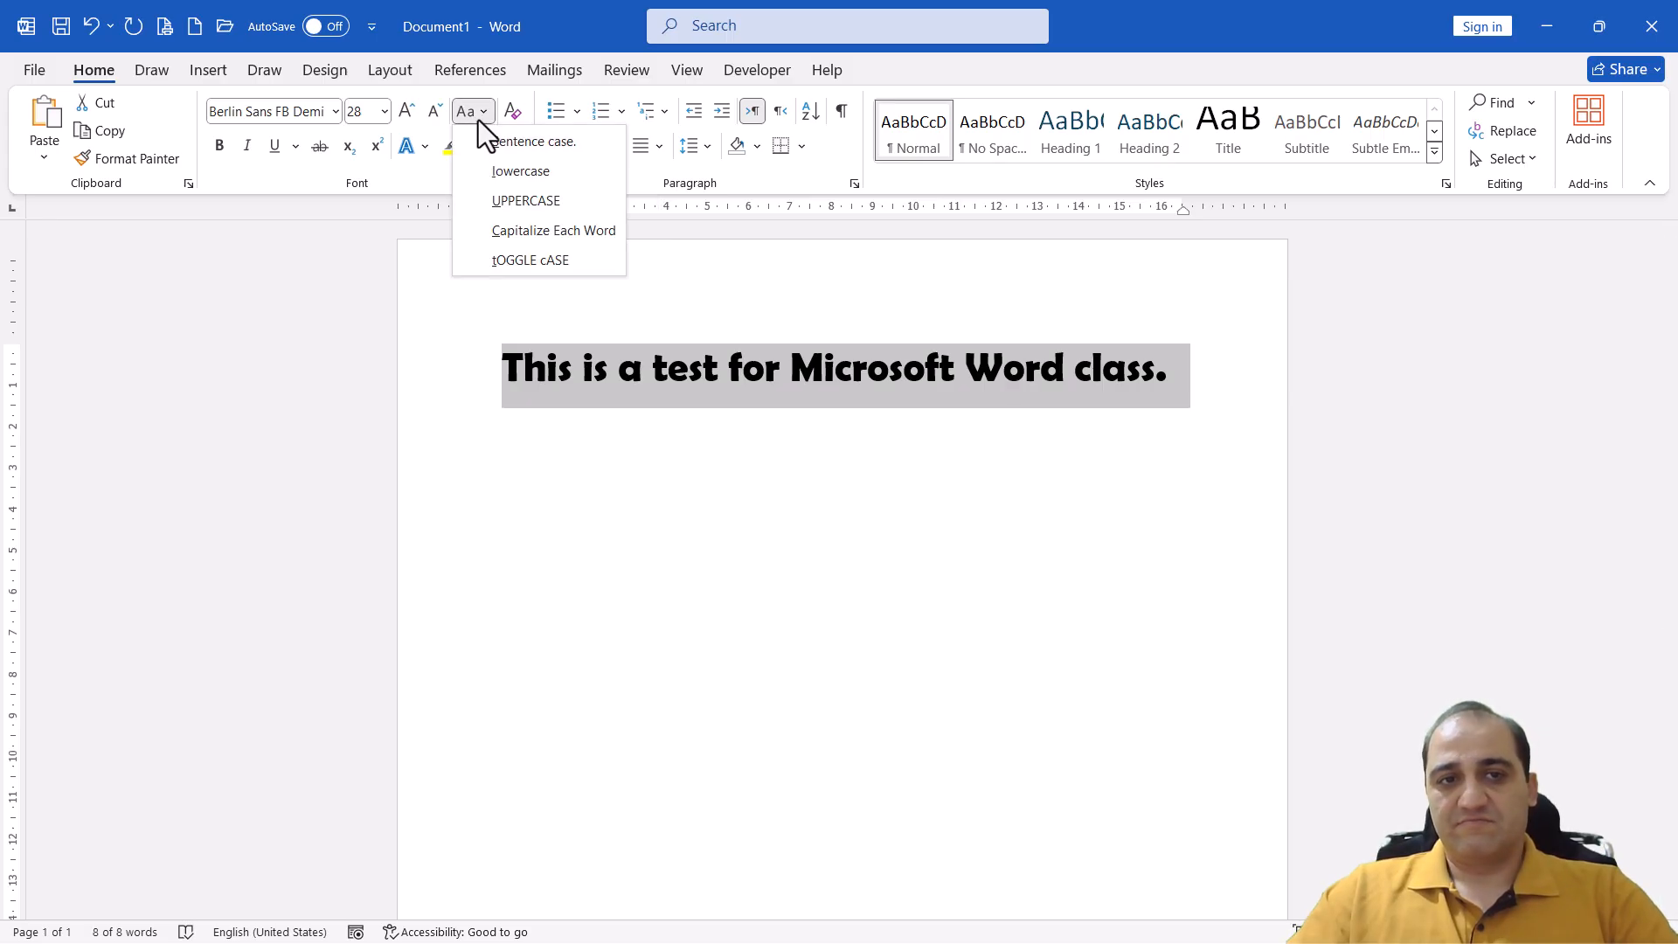
pyautogui.click(552, 149)
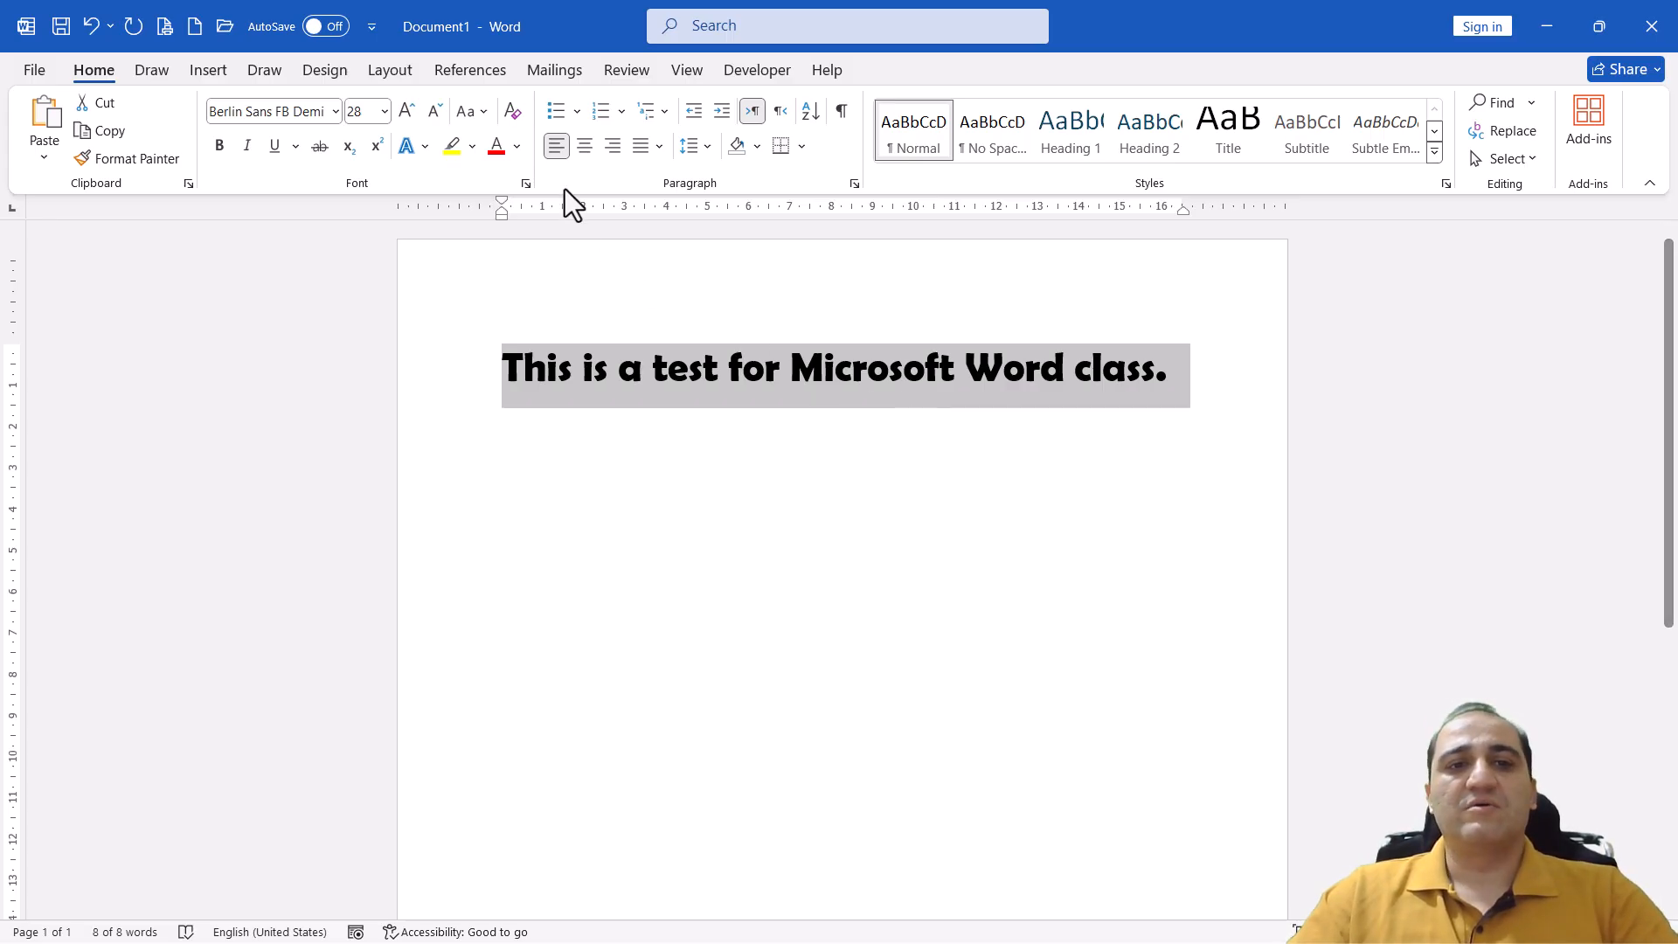
# Change the selected sentence to lowercase, followed by UPPERCASE
pyautogui.click(484, 111)
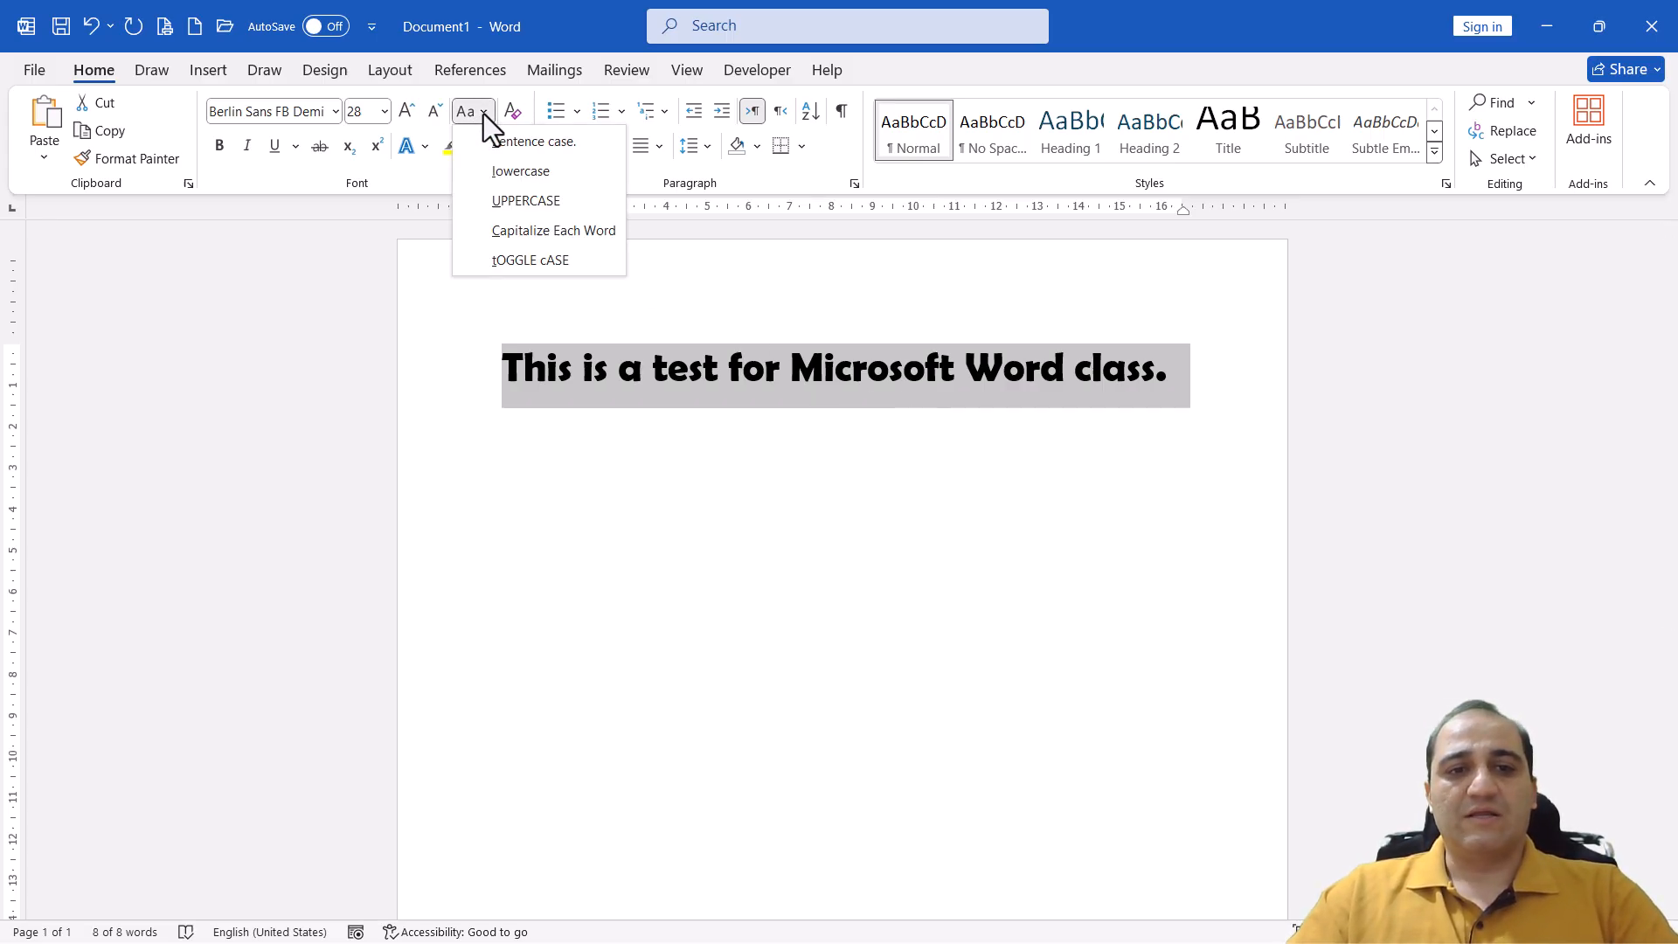
pyautogui.click(496, 176)
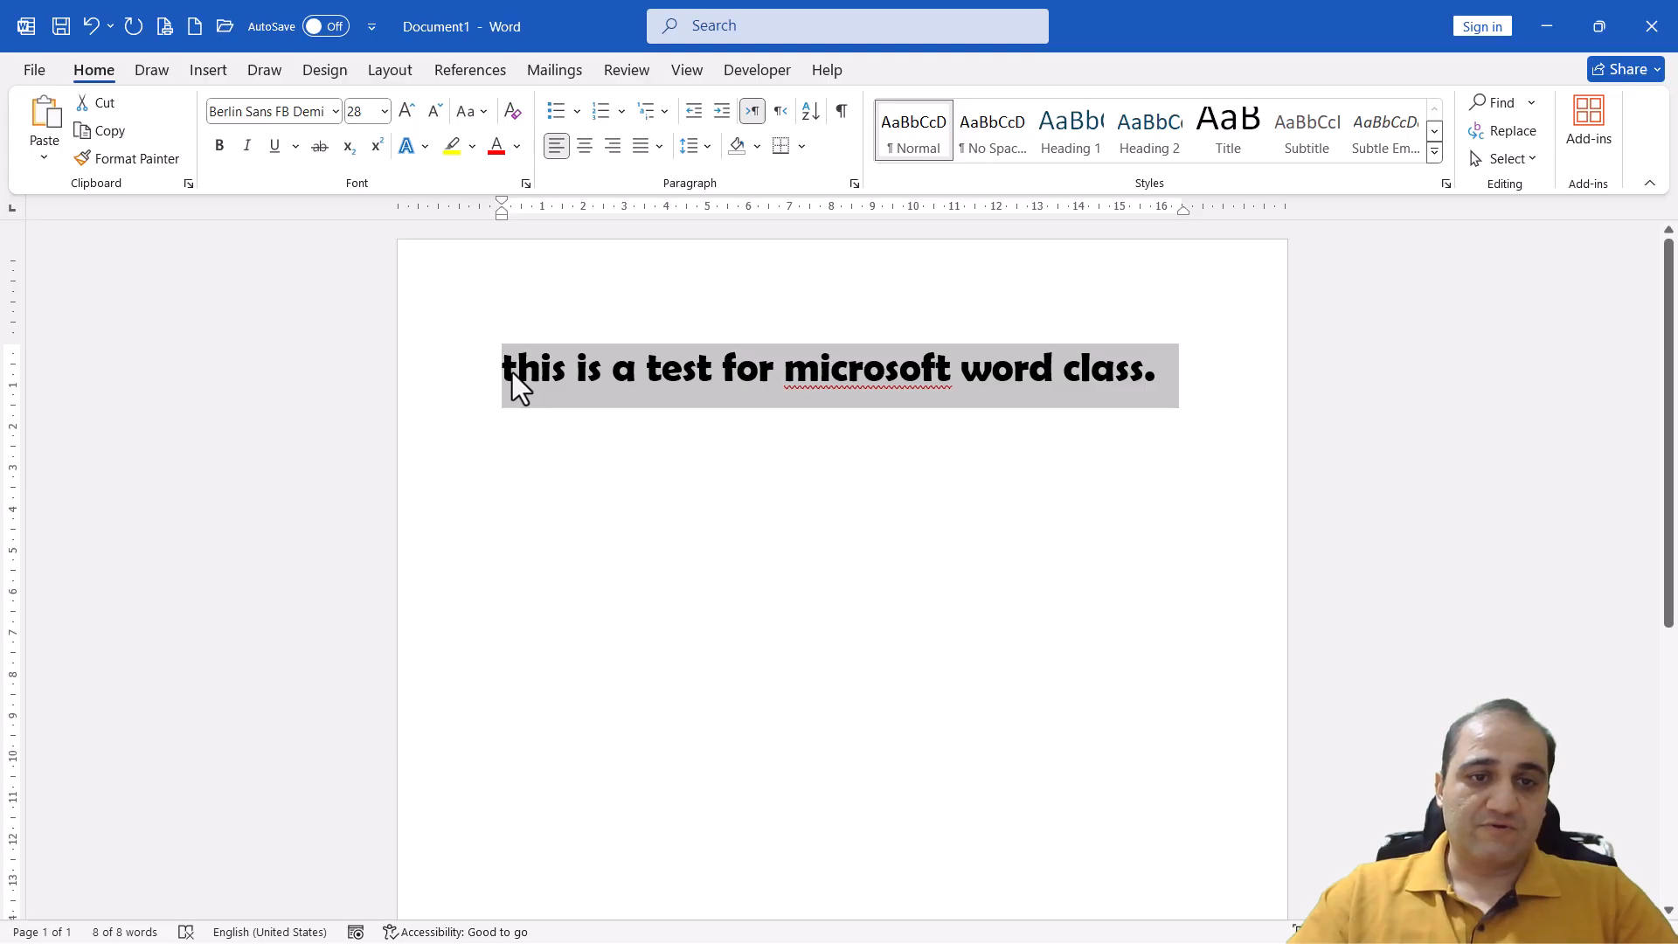
pyautogui.click(475, 111)
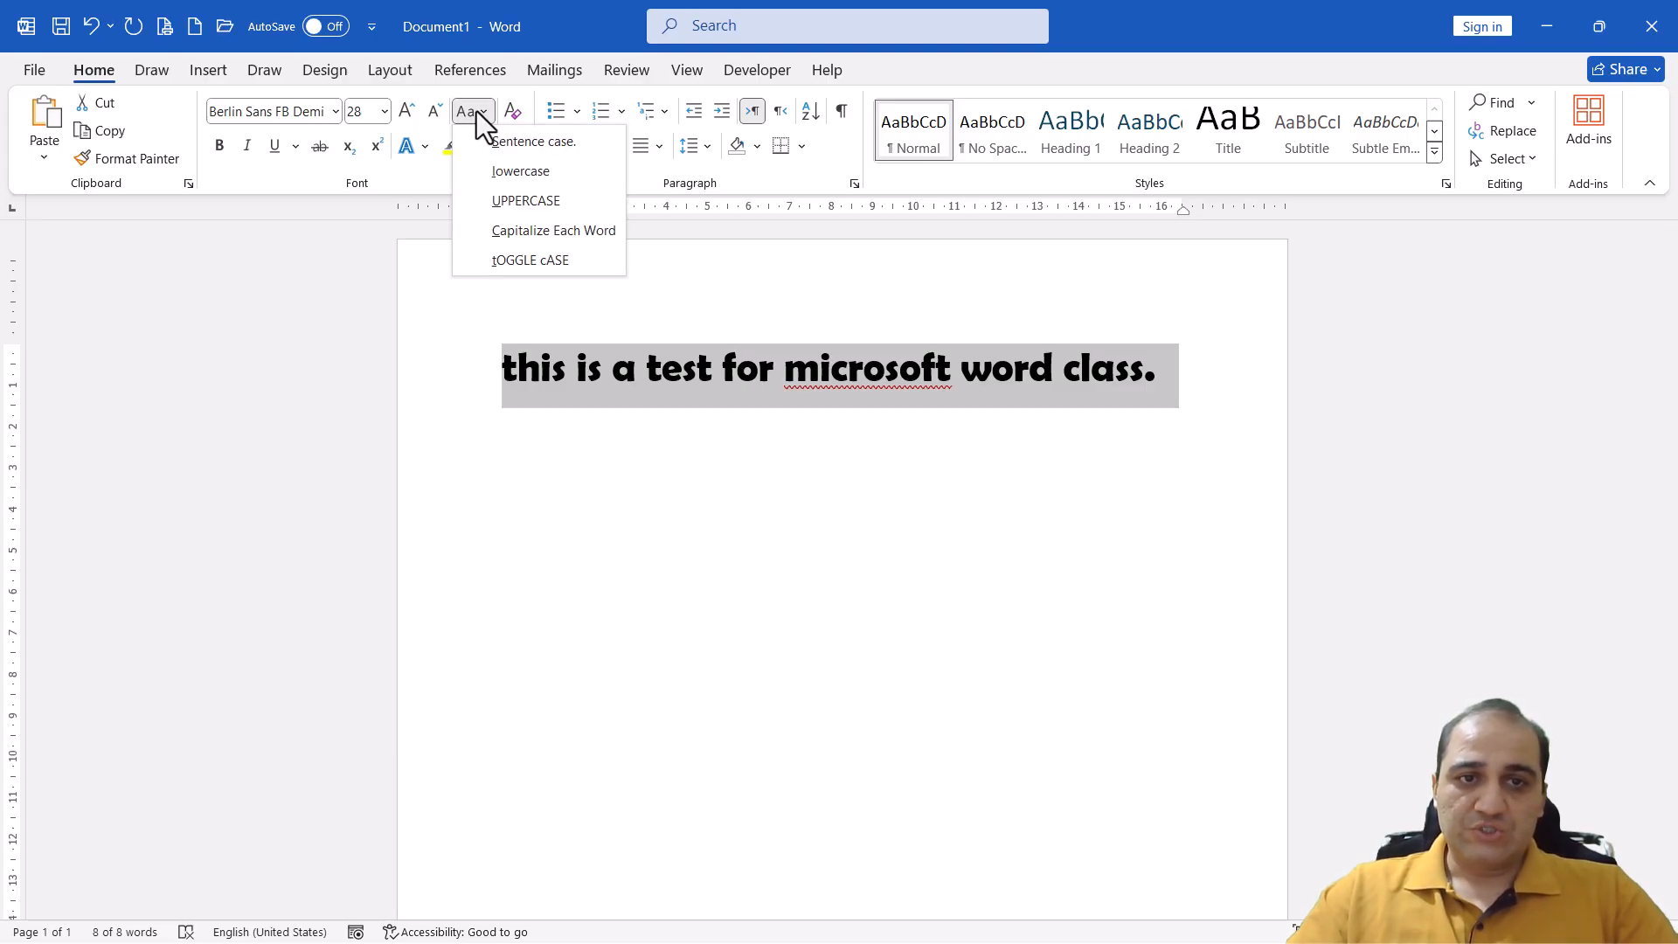
pyautogui.click(526, 207)
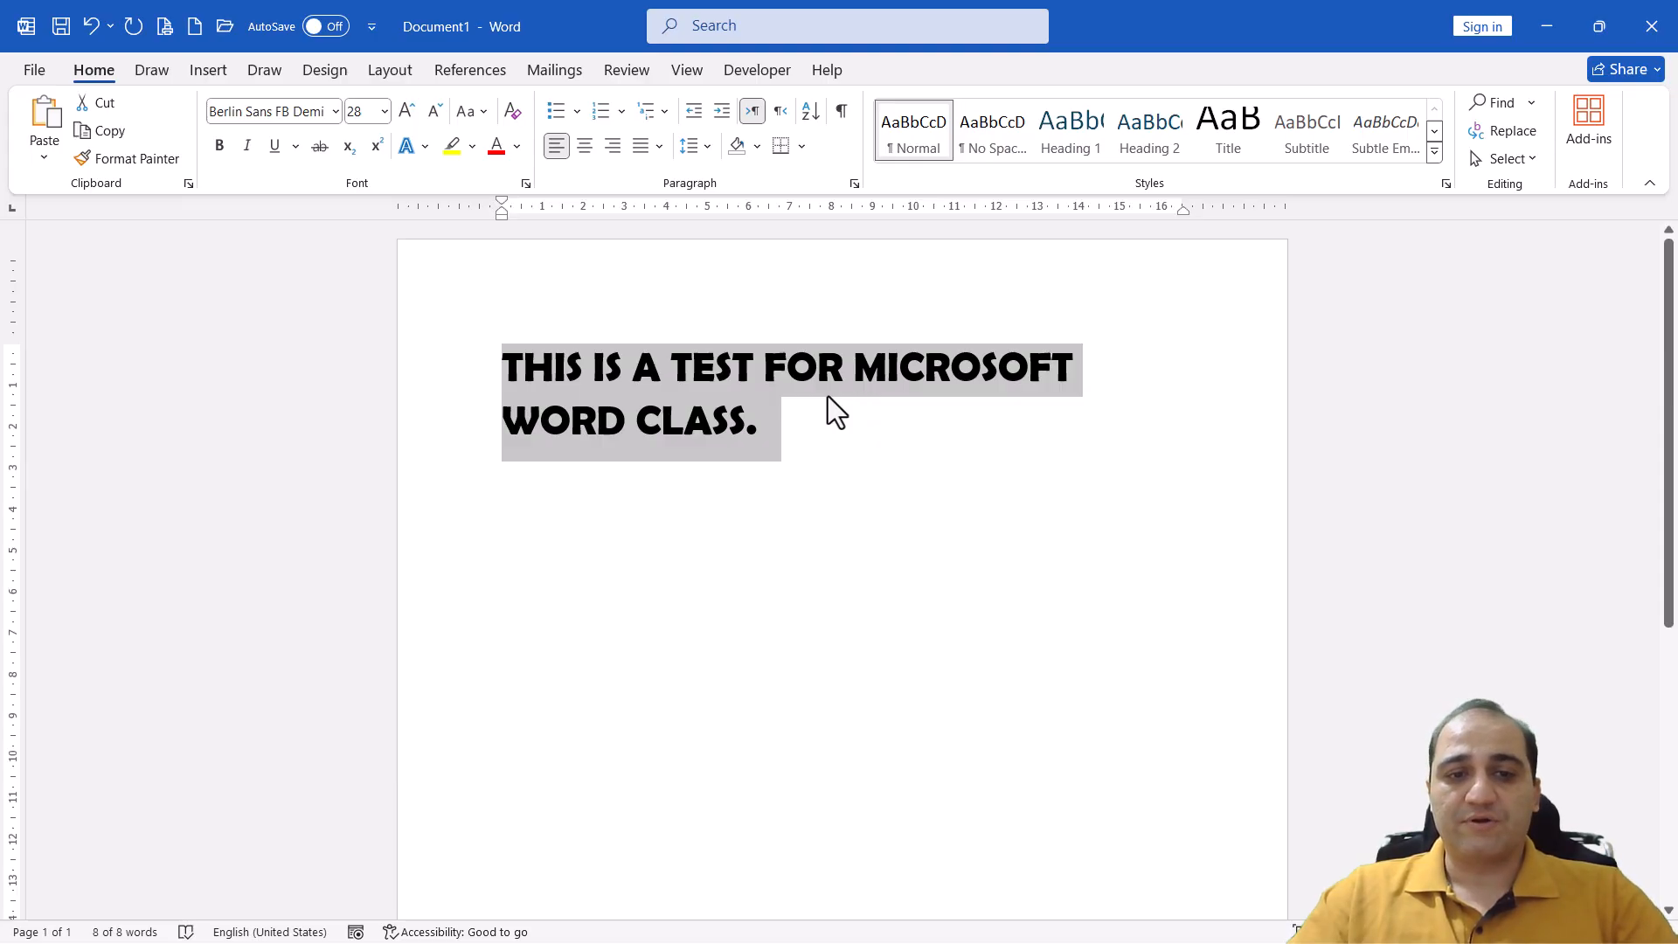
# Apply Capitalize Each Word to the selected sentence, followed by tOGGLE cASE
pyautogui.click(469, 108)
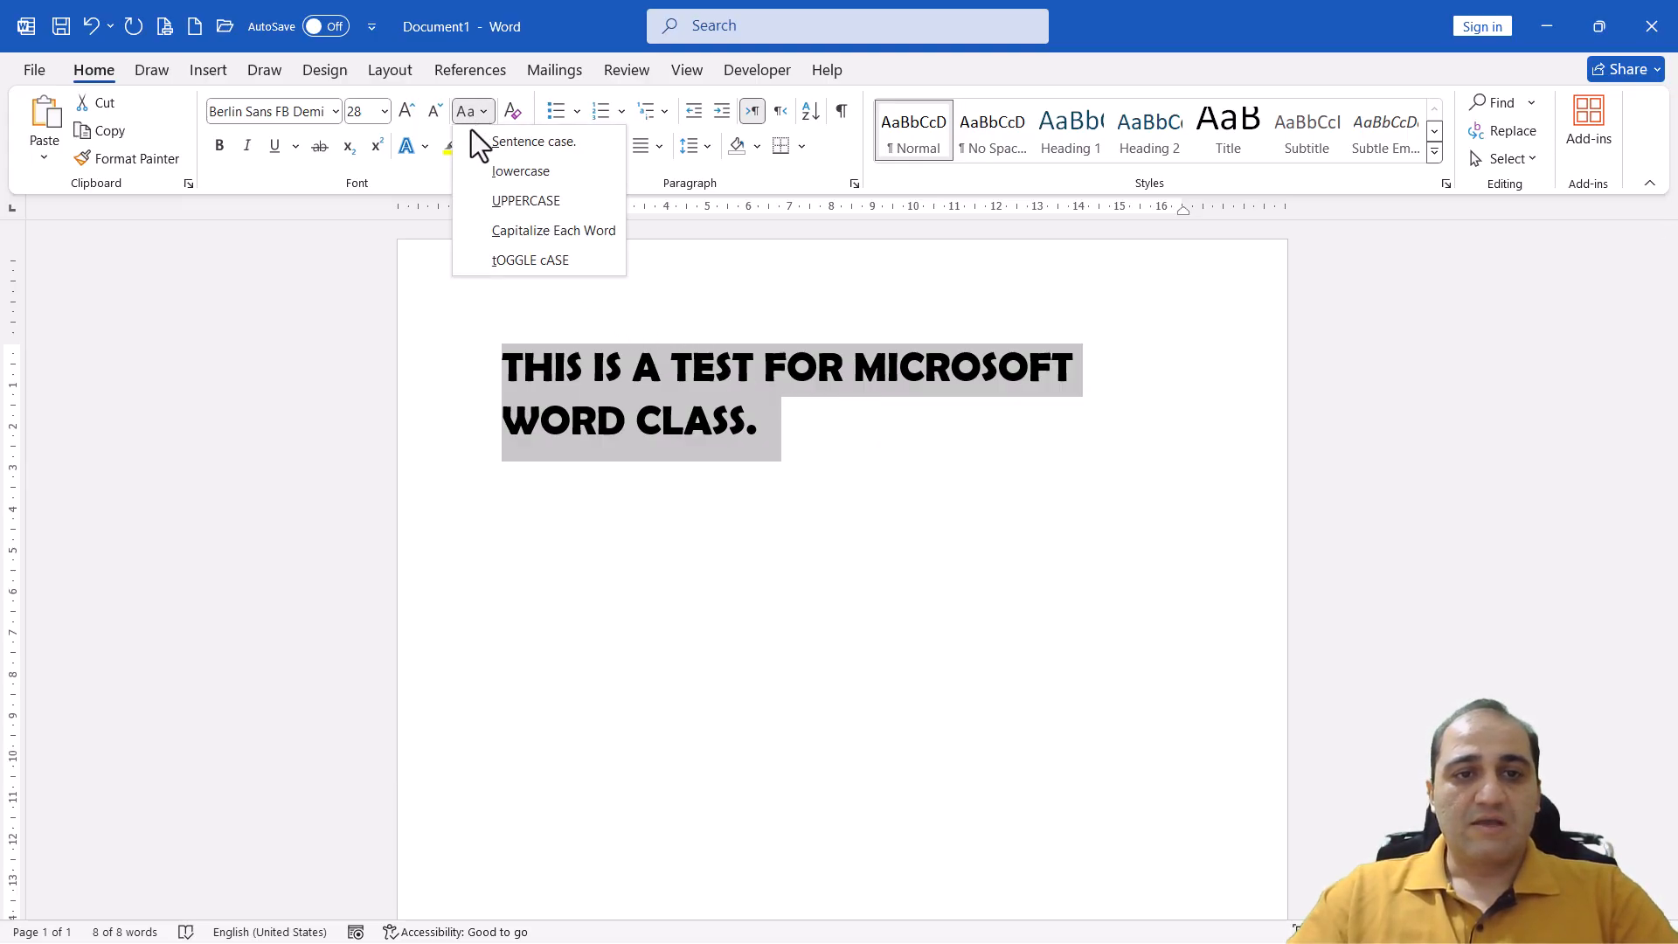
pyautogui.click(600, 234)
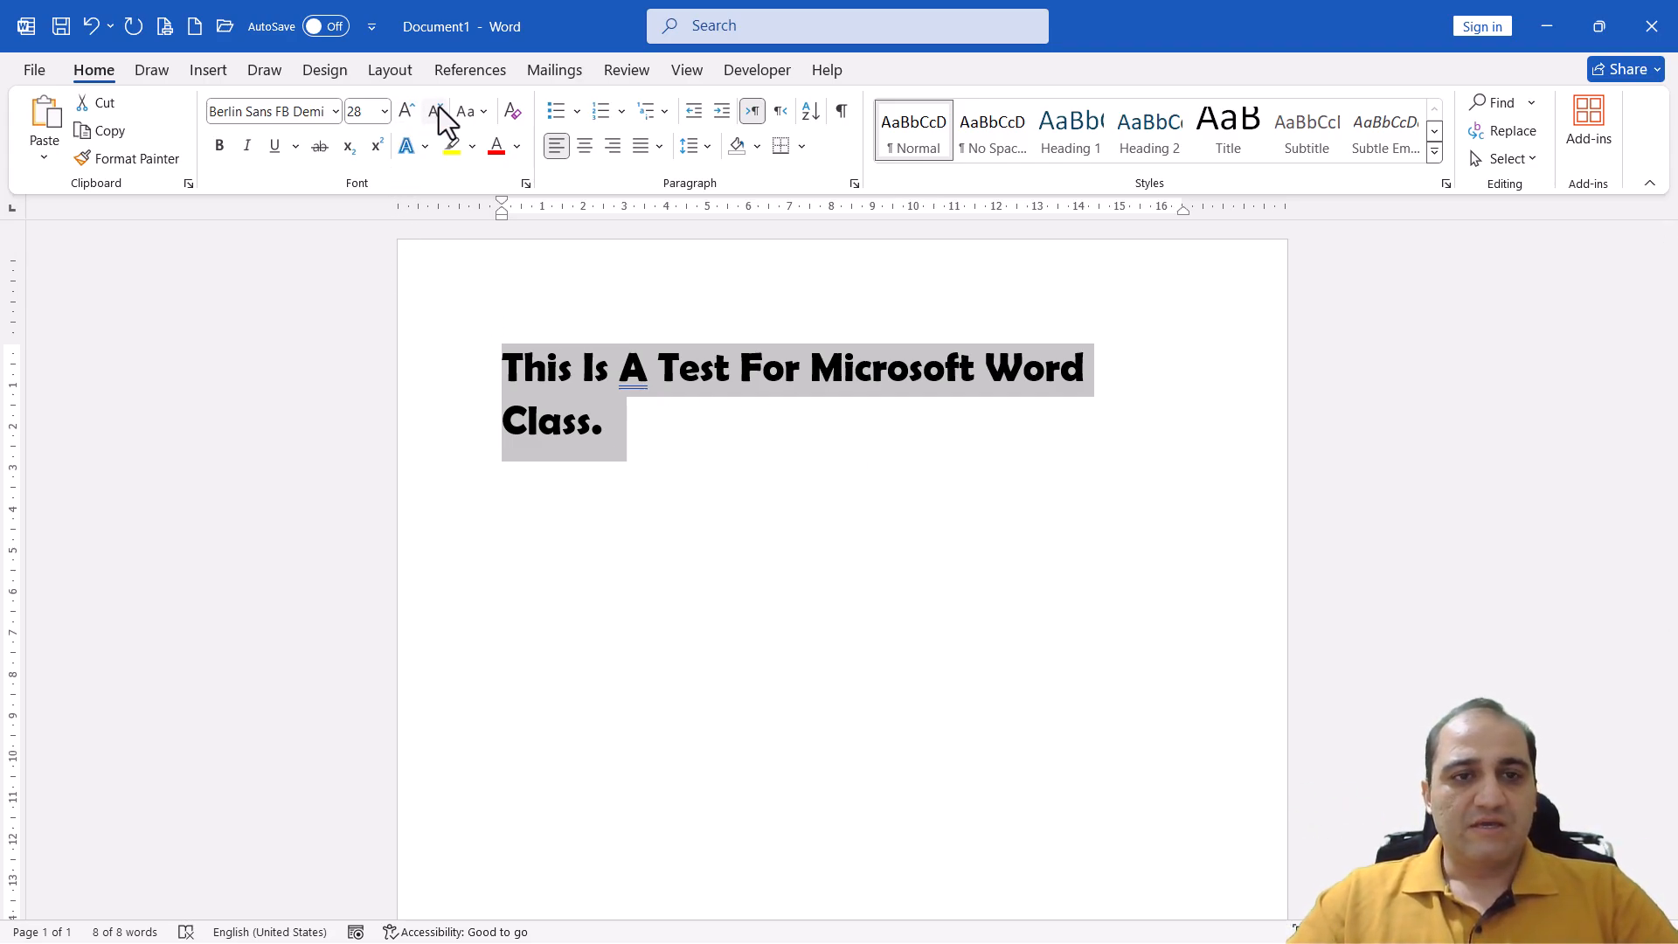
pyautogui.click(469, 111)
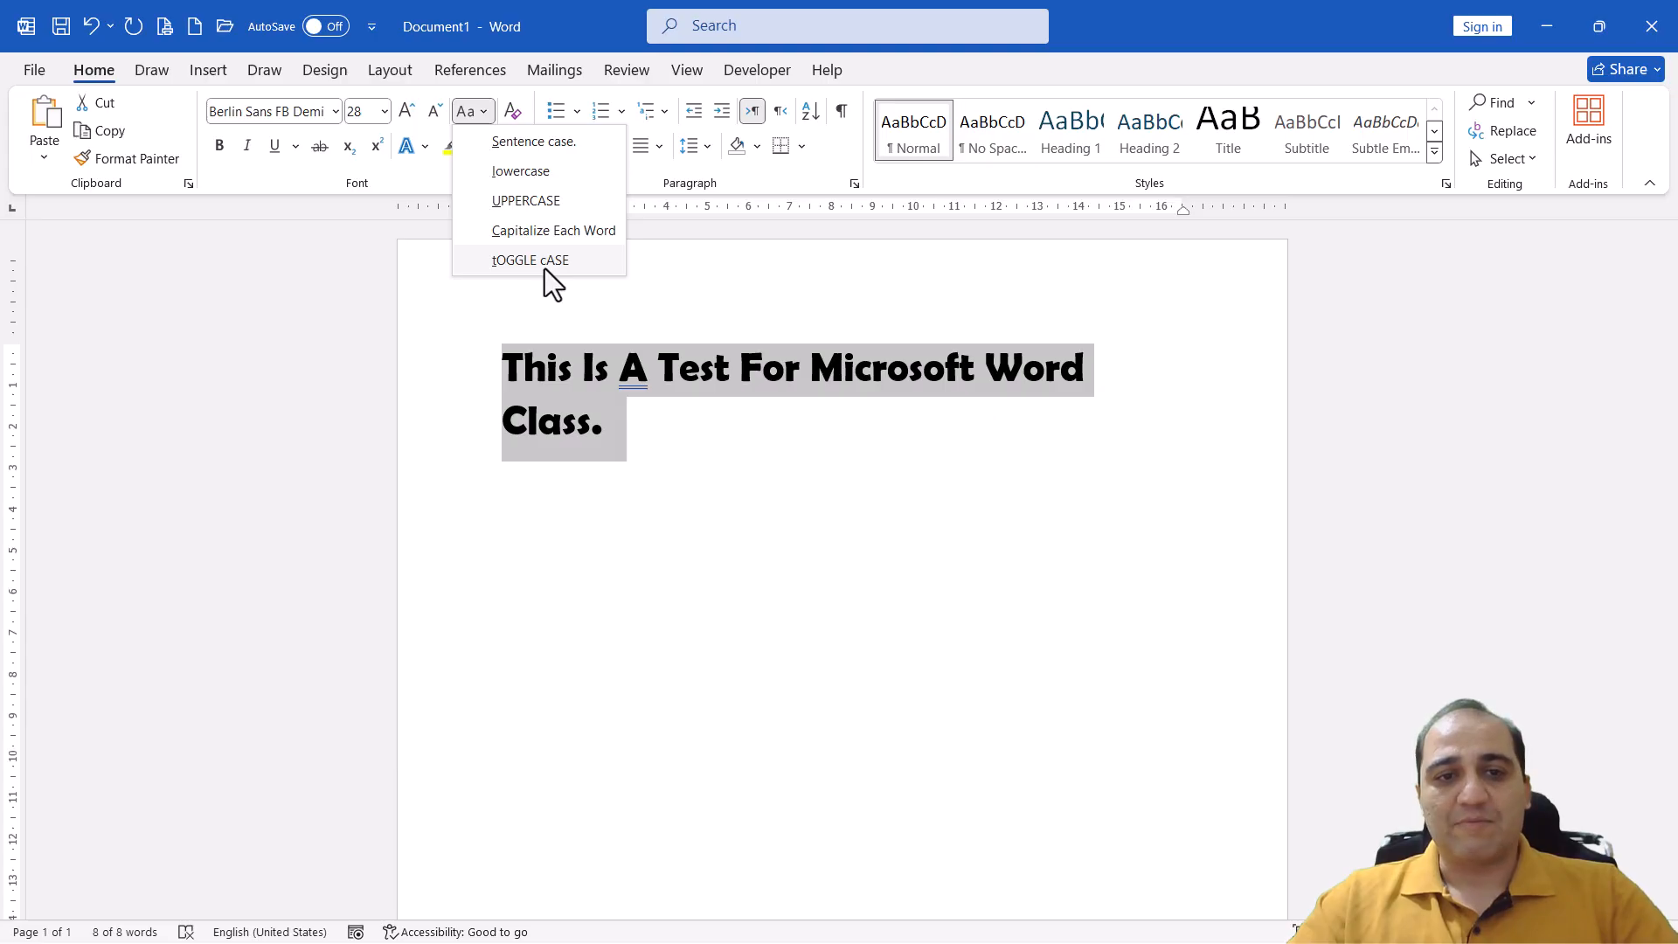
pyautogui.click(544, 269)
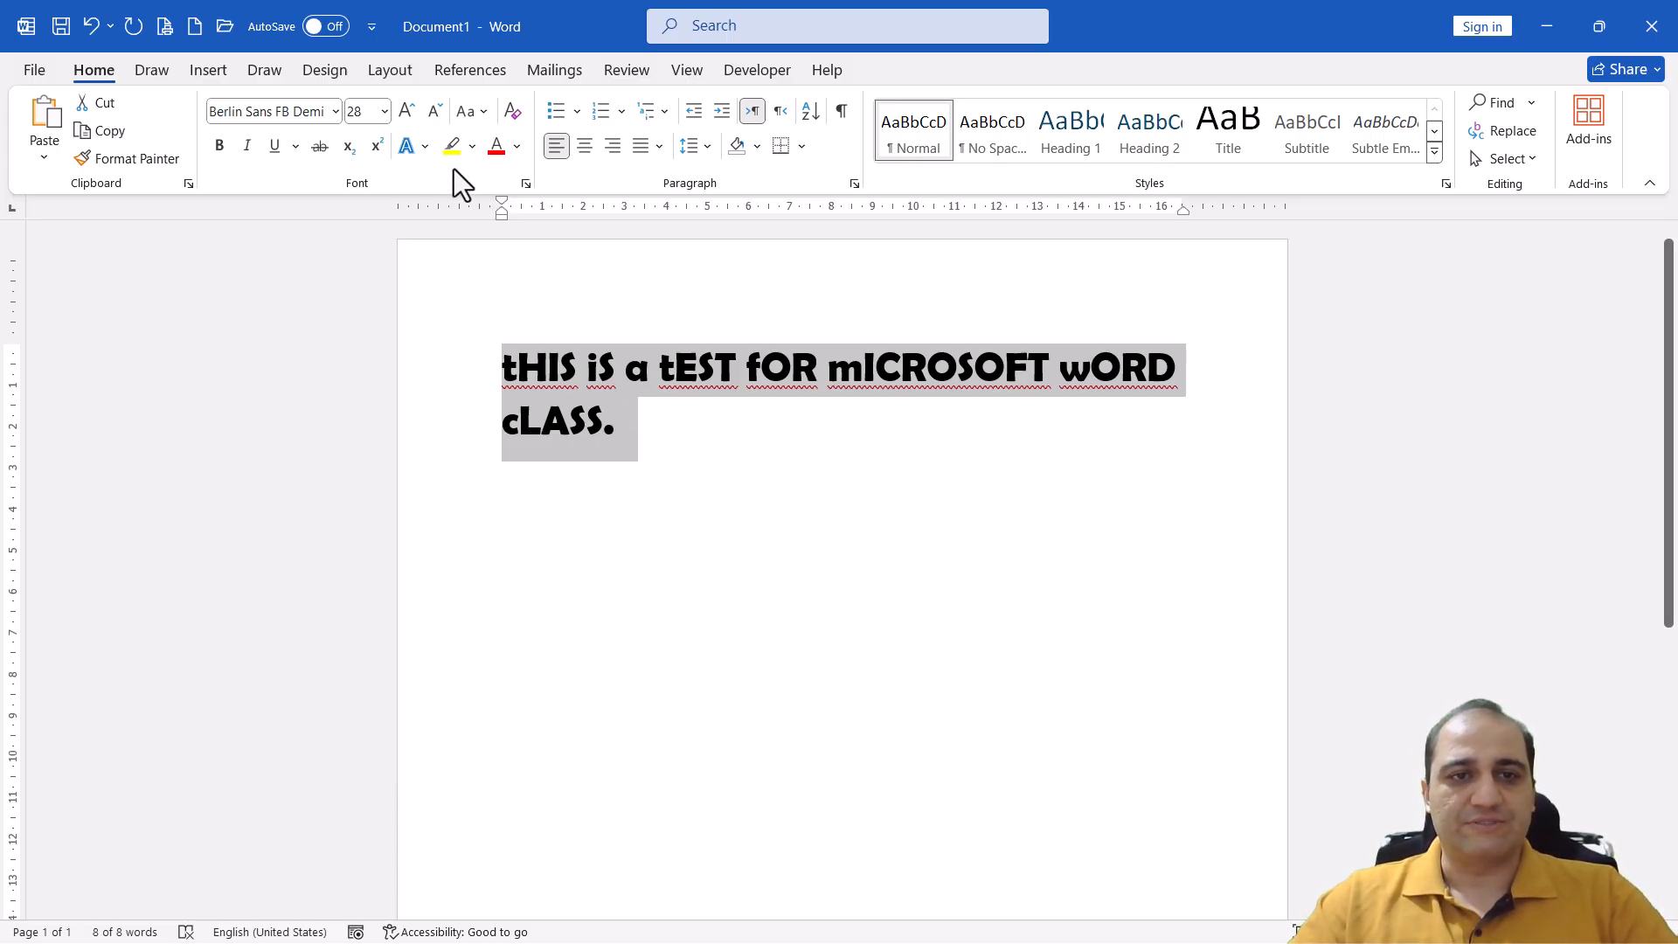
# Convert the selected sentence to Sentence case and clear all of its formatting
pyautogui.click(475, 103)
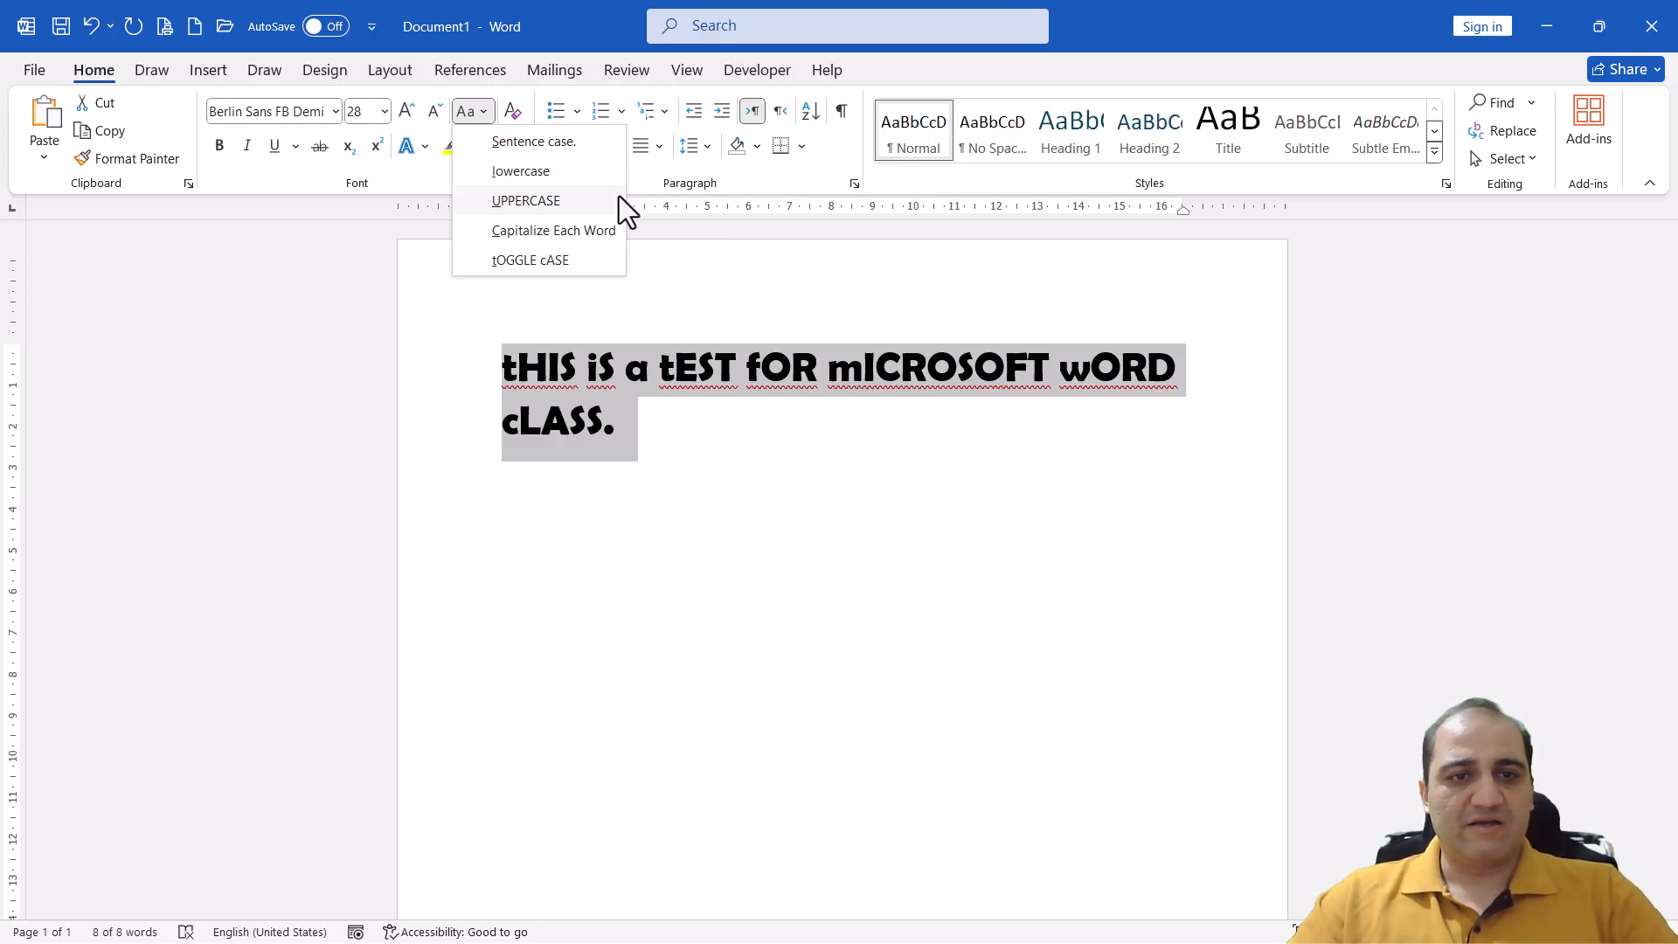
pyautogui.click(561, 142)
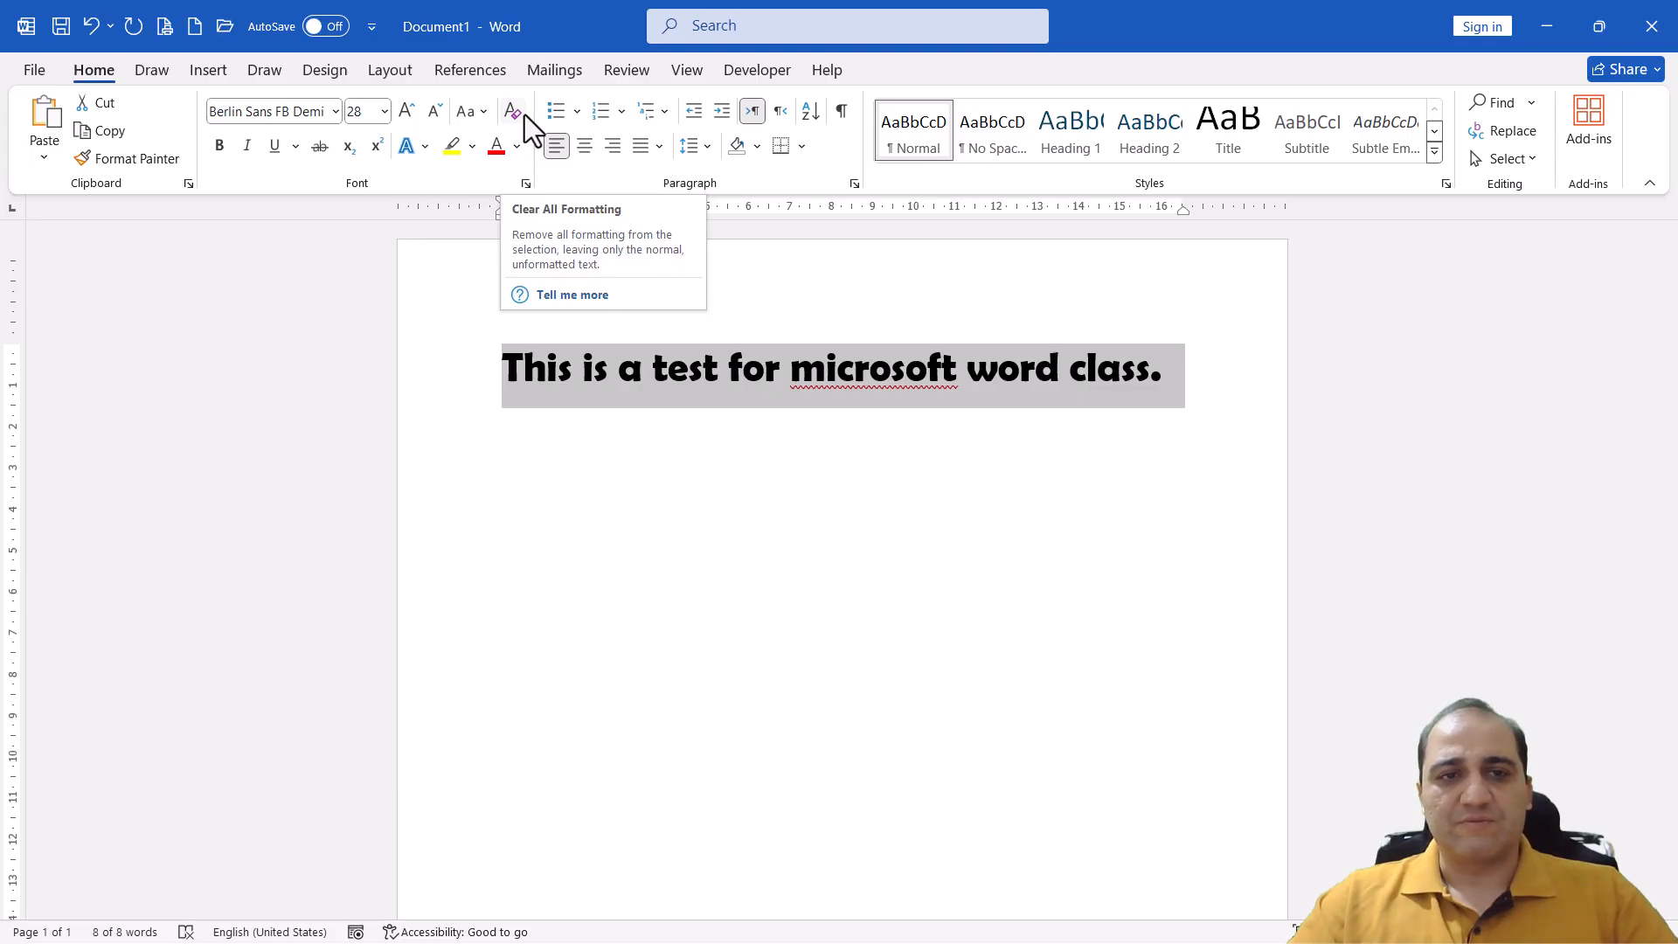
pyautogui.click(516, 114)
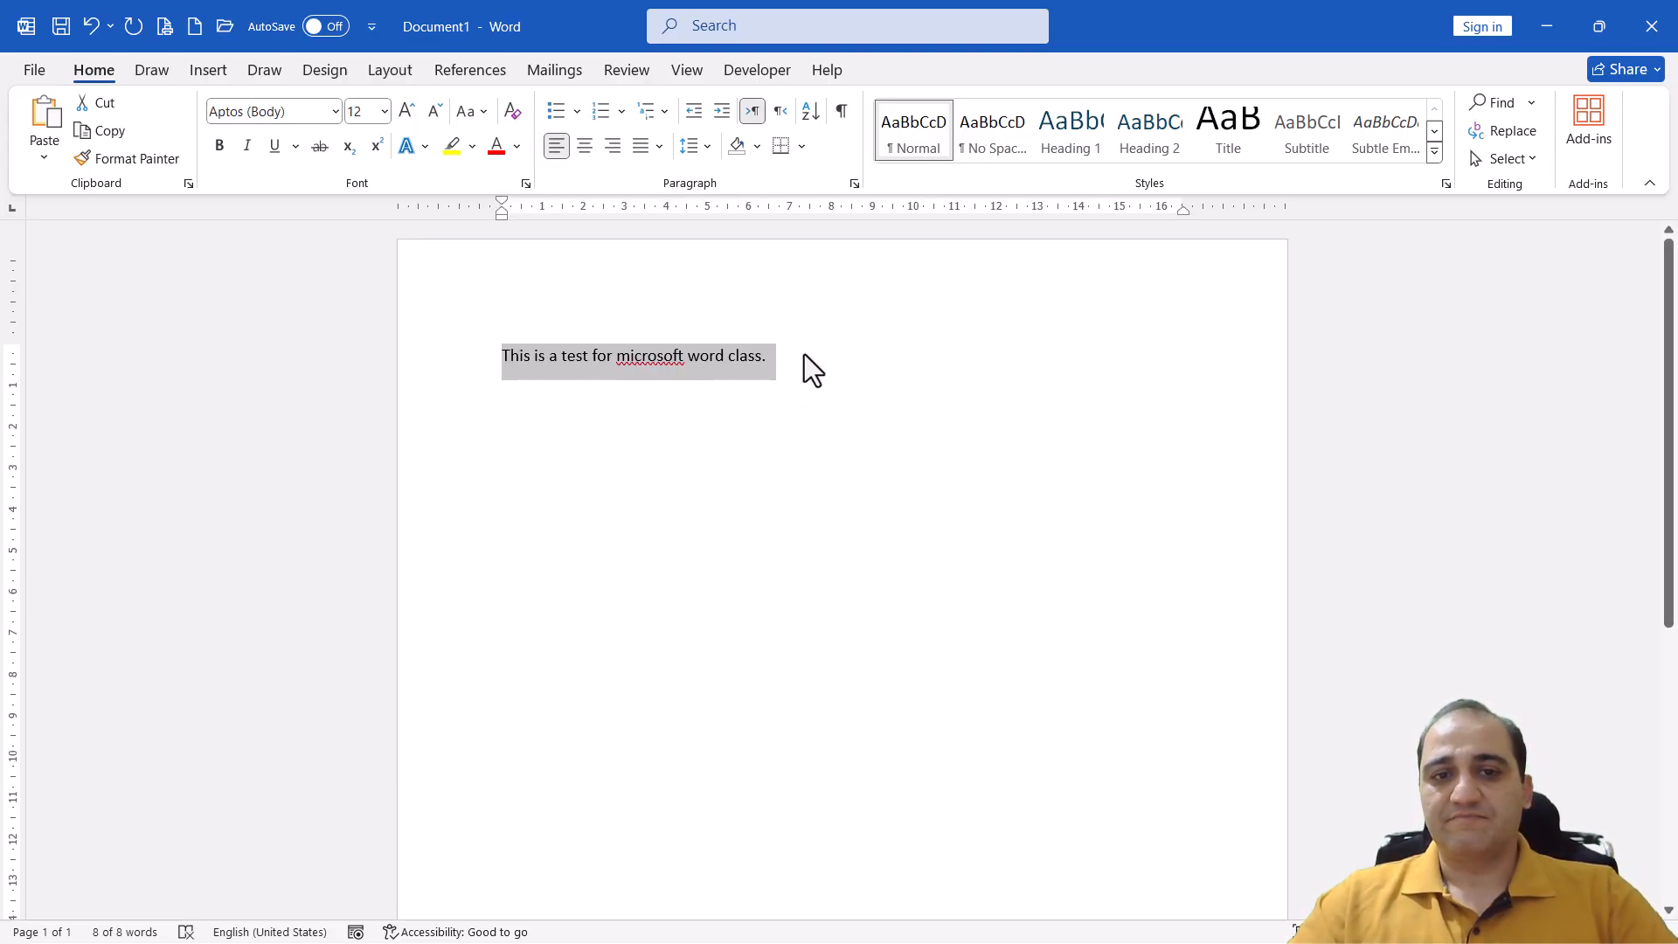
# Set the selected sentence's font to Matura MT Script Capitals
pyautogui.click(334, 111)
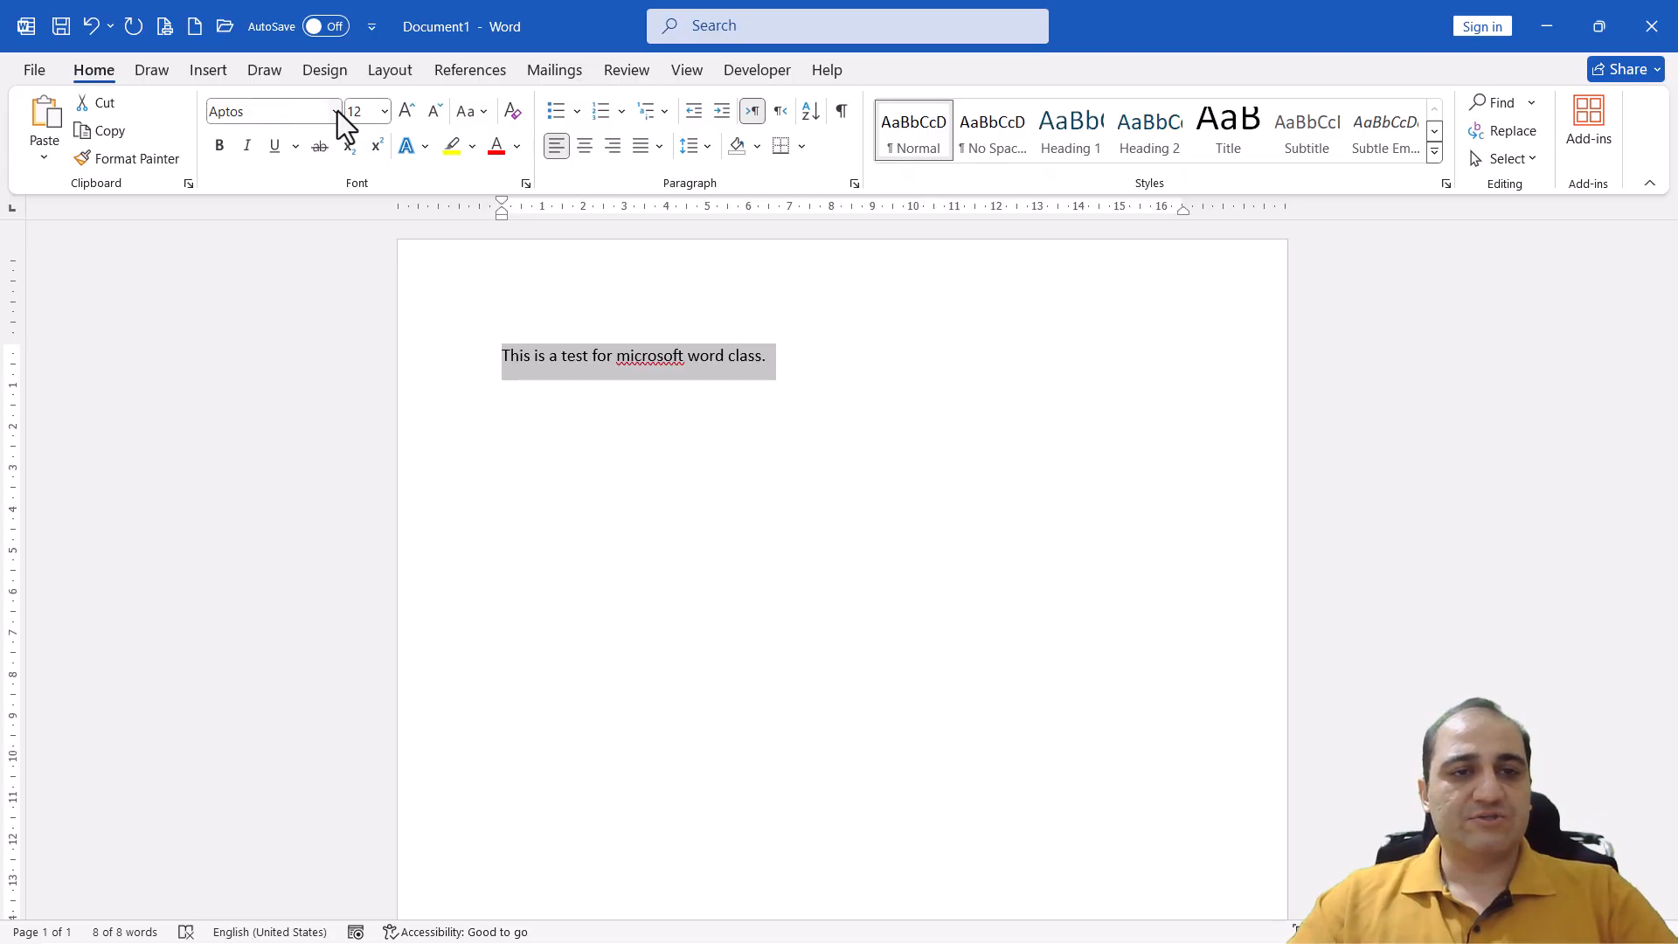
pyautogui.moveTo(527, 164); pyautogui.dragTo(561, 528)
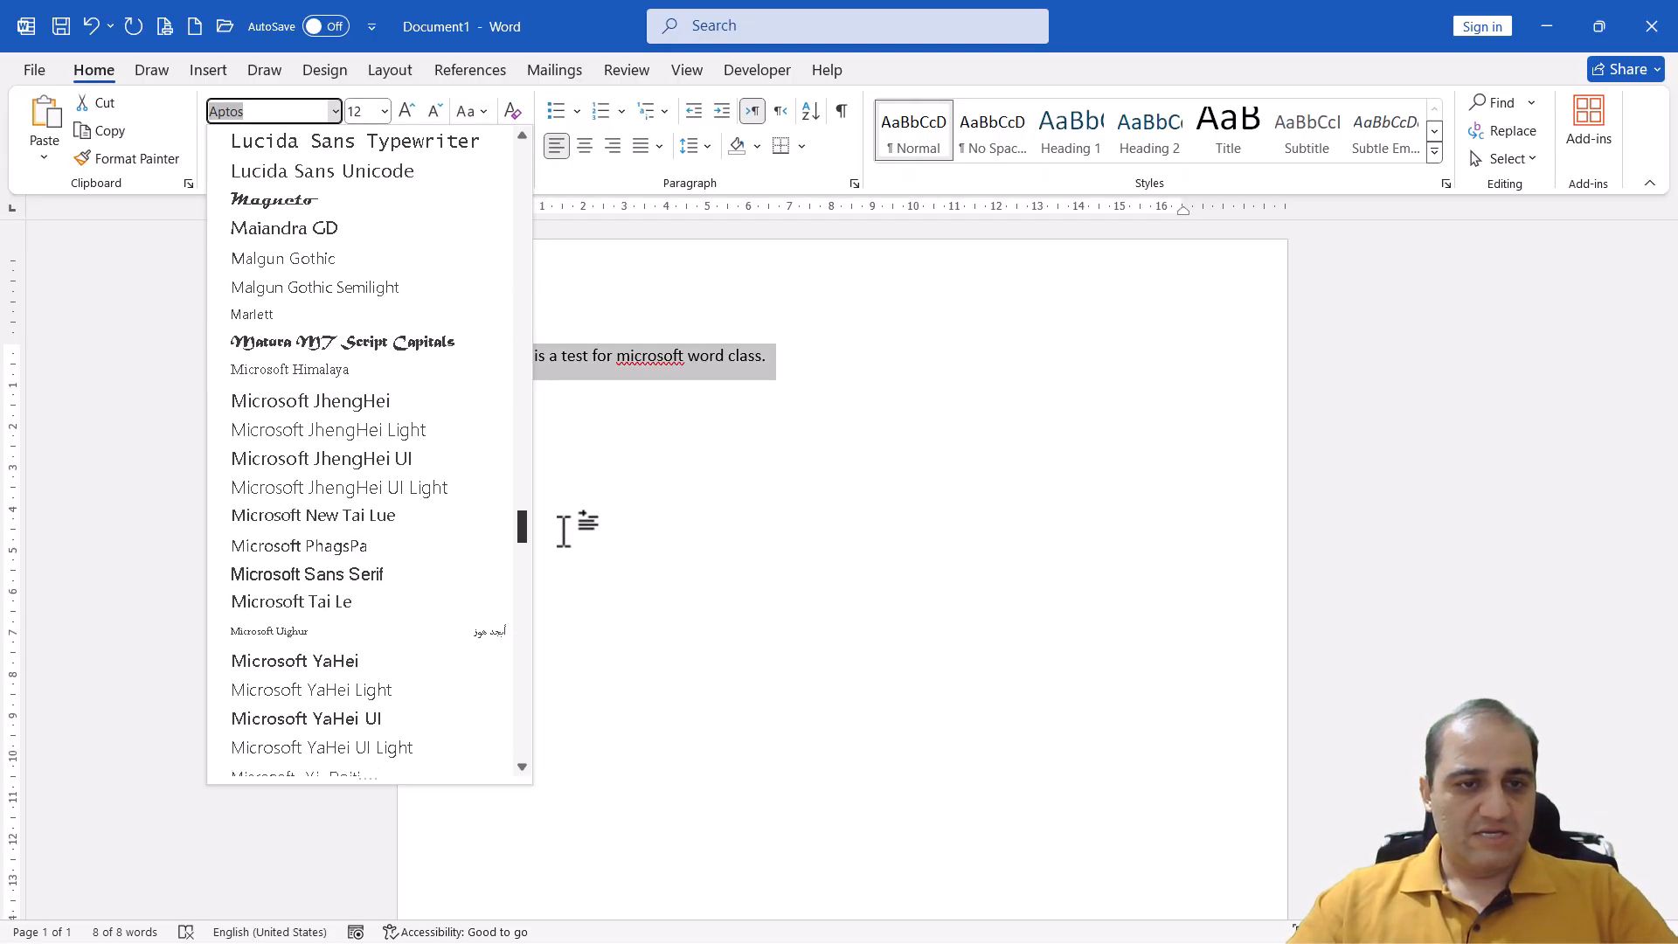
pyautogui.click(386, 342)
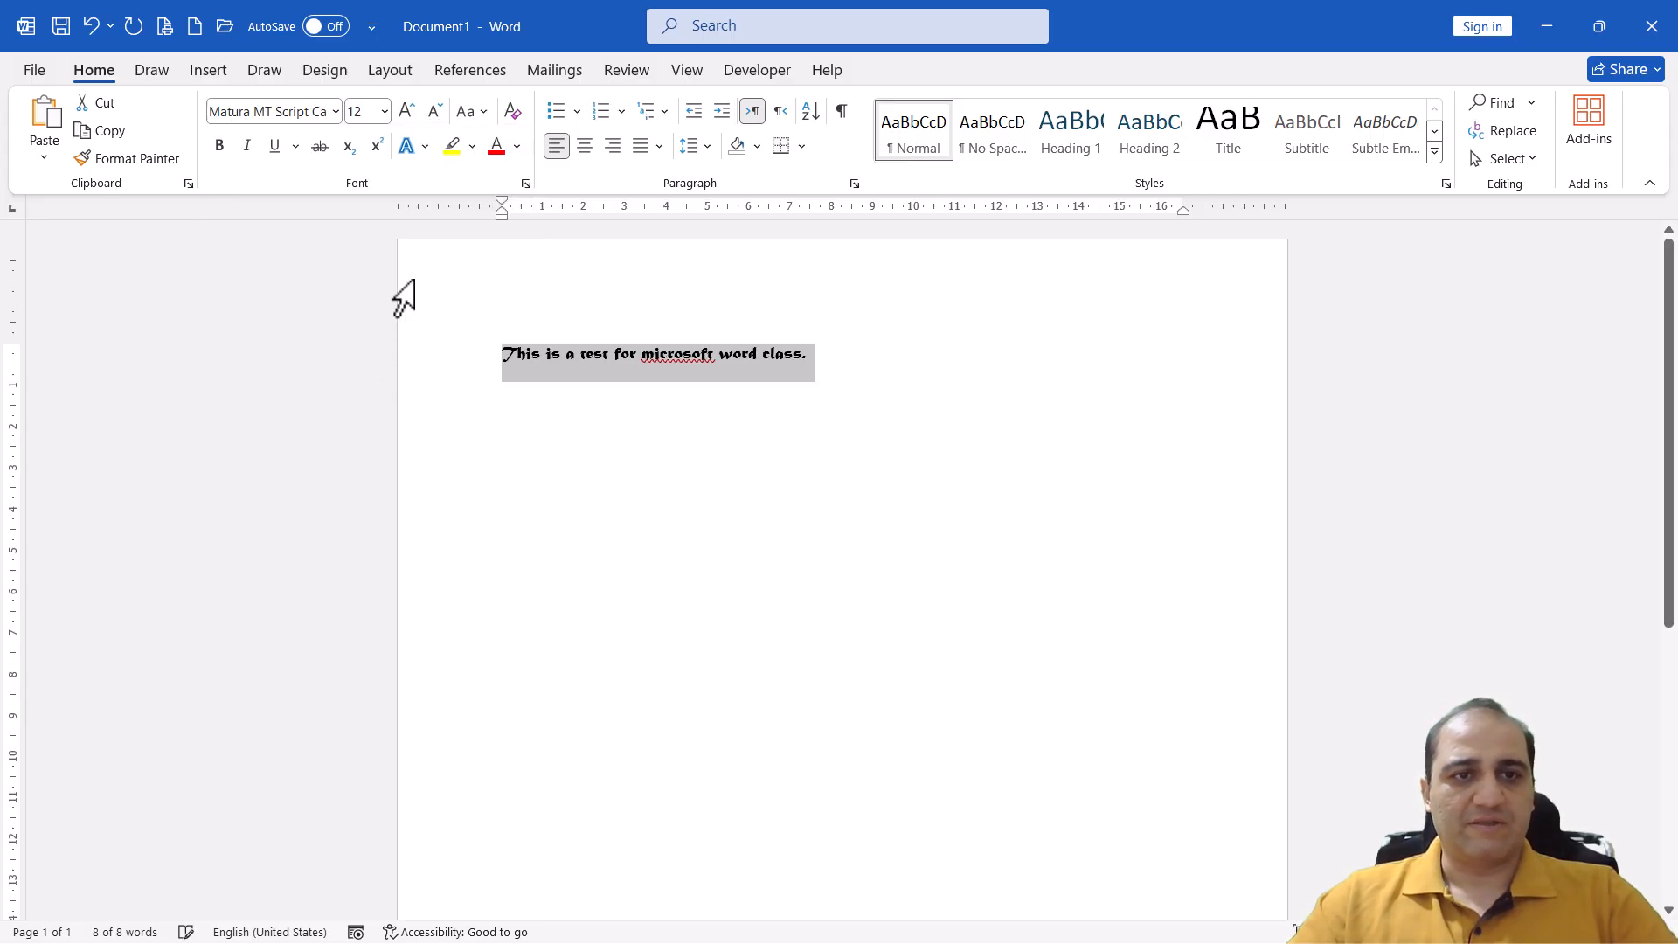
# Enlarge the sentence's font size stepwise, ending at size 26
pyautogui.click(408, 111)
pyautogui.click(408, 111)
pyautogui.click(408, 111)
pyautogui.click(408, 111)
pyautogui.click(408, 111)
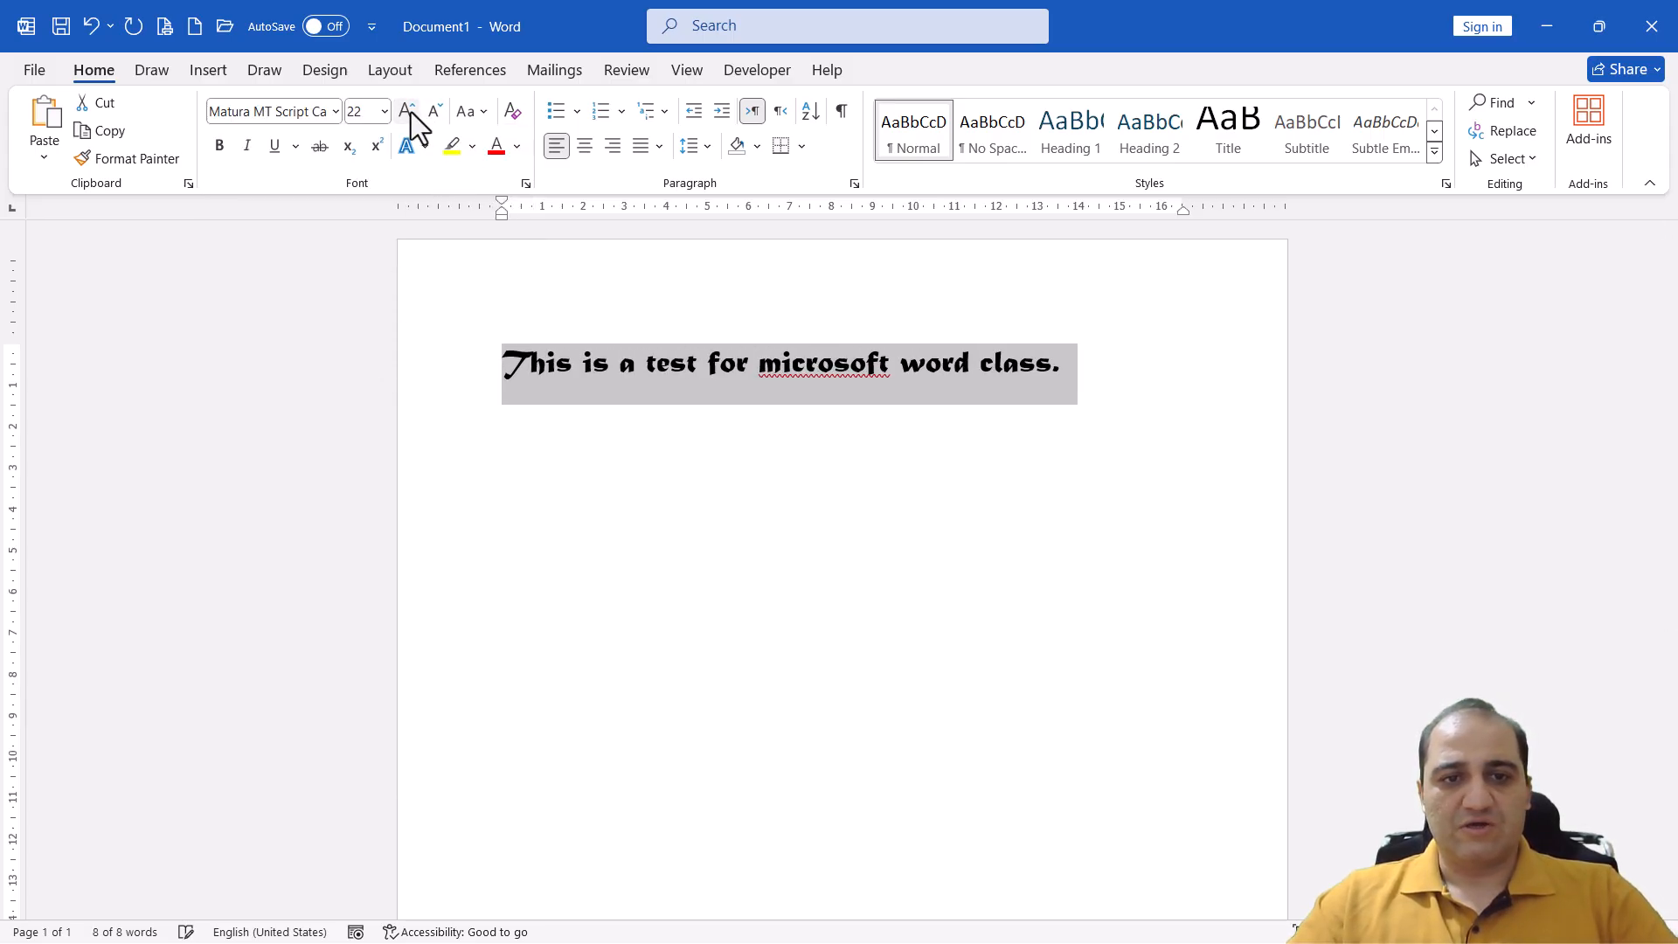
pyautogui.click(408, 111)
pyautogui.click(408, 111)
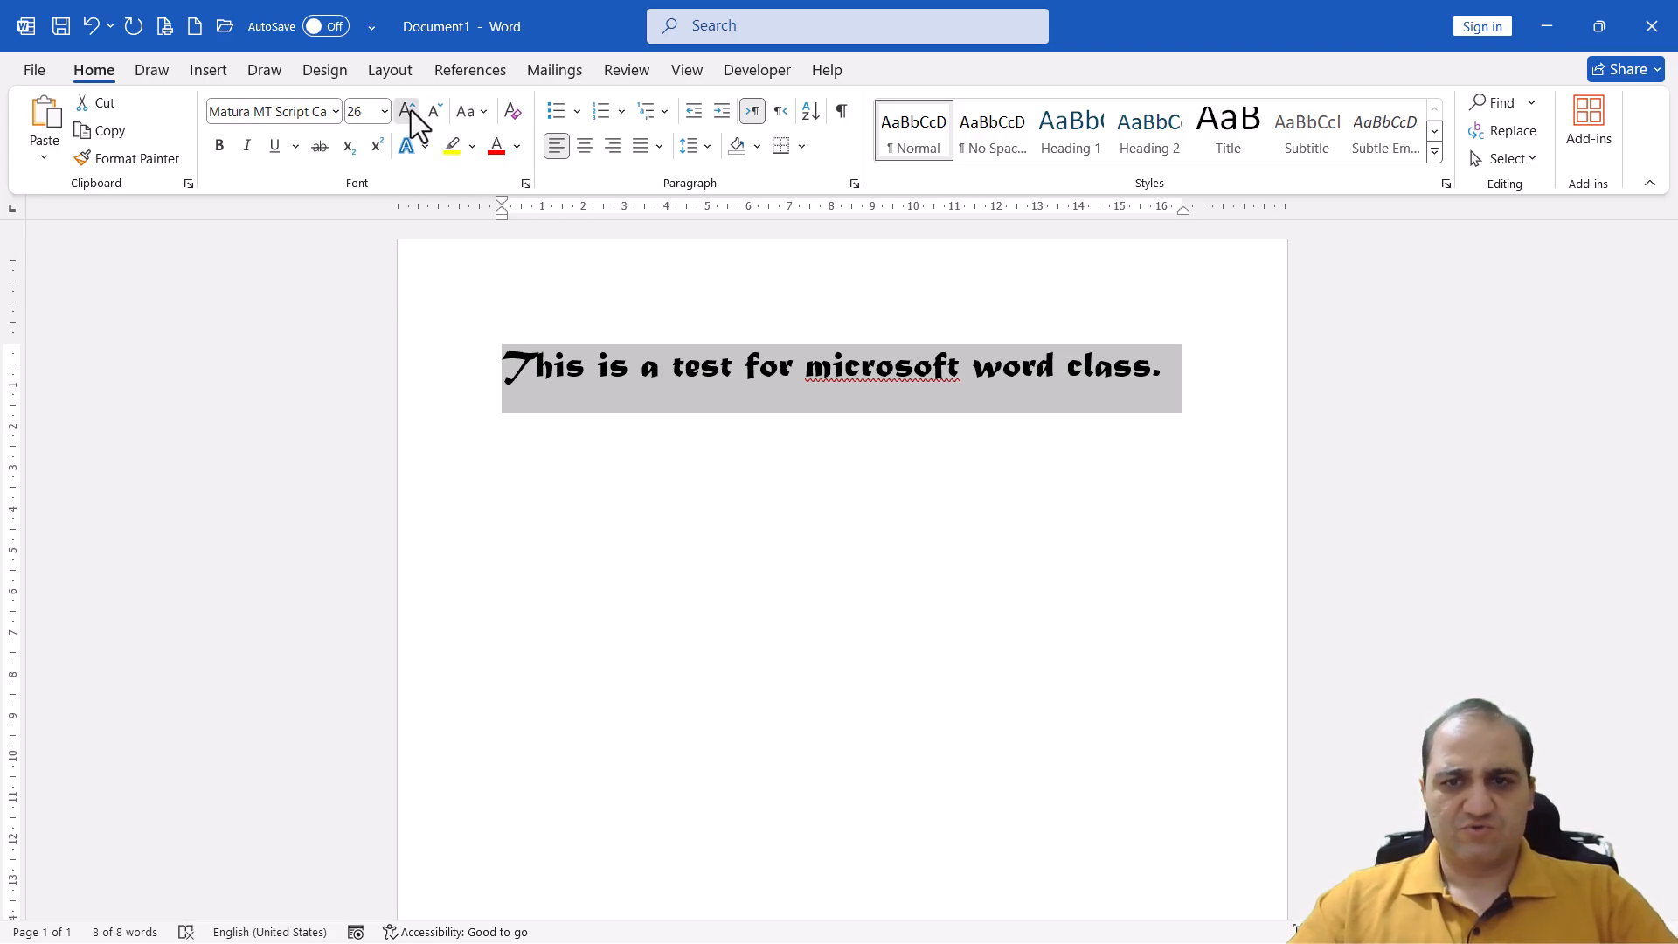
pyautogui.click(408, 111)
pyautogui.click(436, 110)
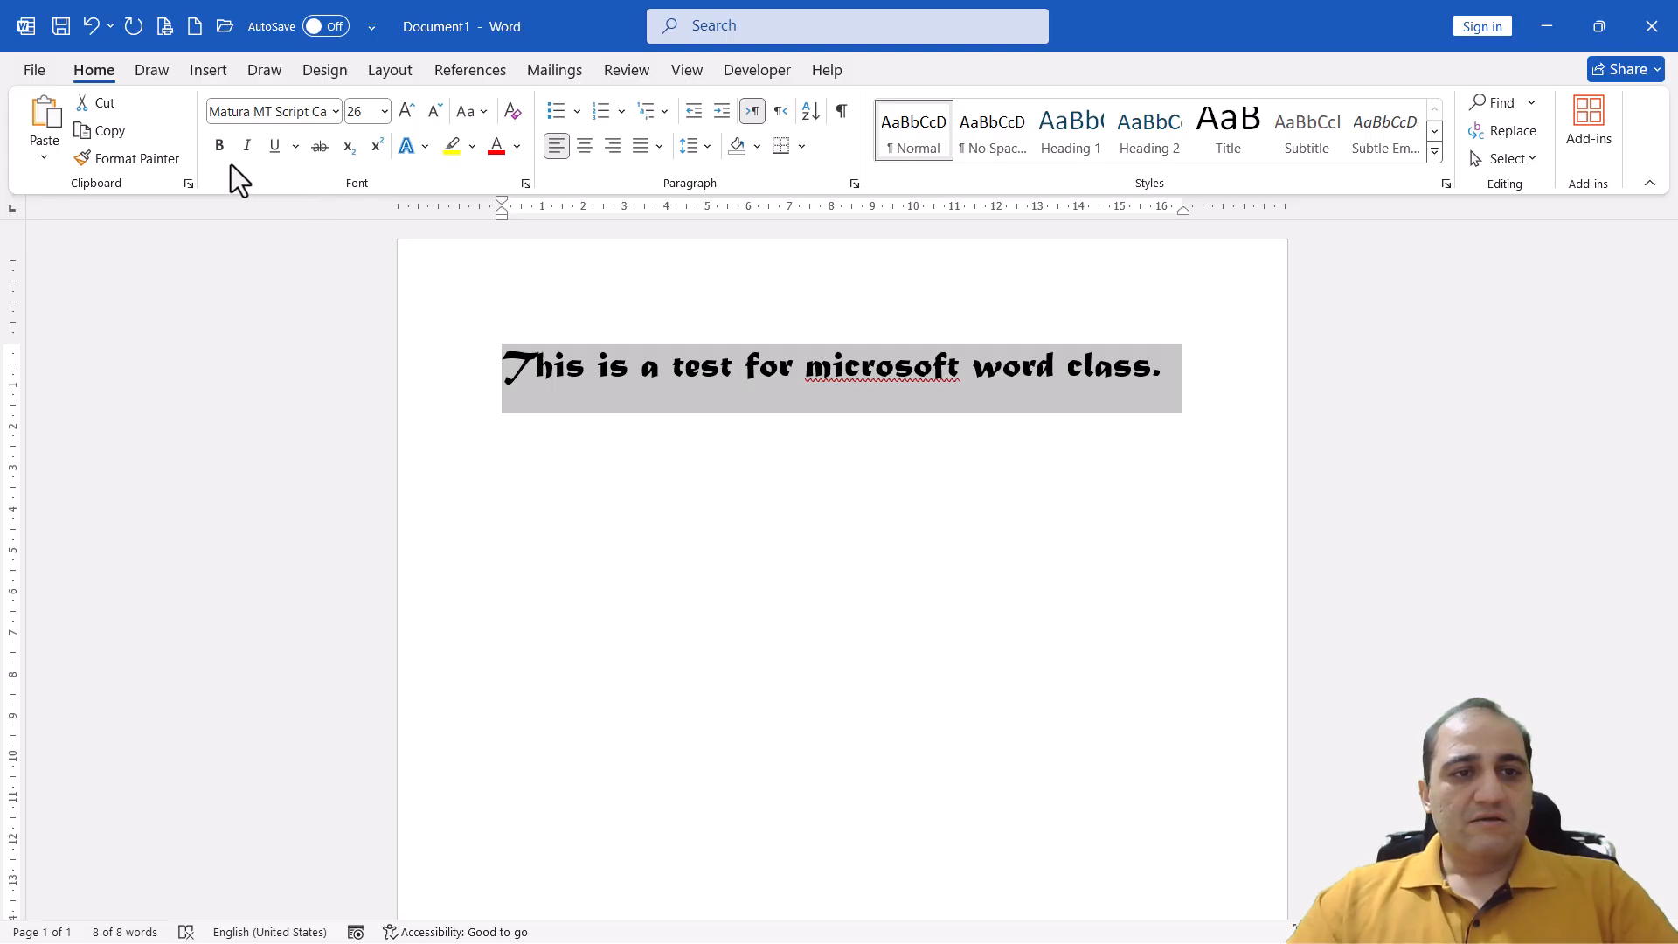
# Change the selected sentence's font to Times New Roman
pyautogui.click(335, 111)
pyautogui.moveTo(528, 171); pyautogui.dragTo(537, 721)
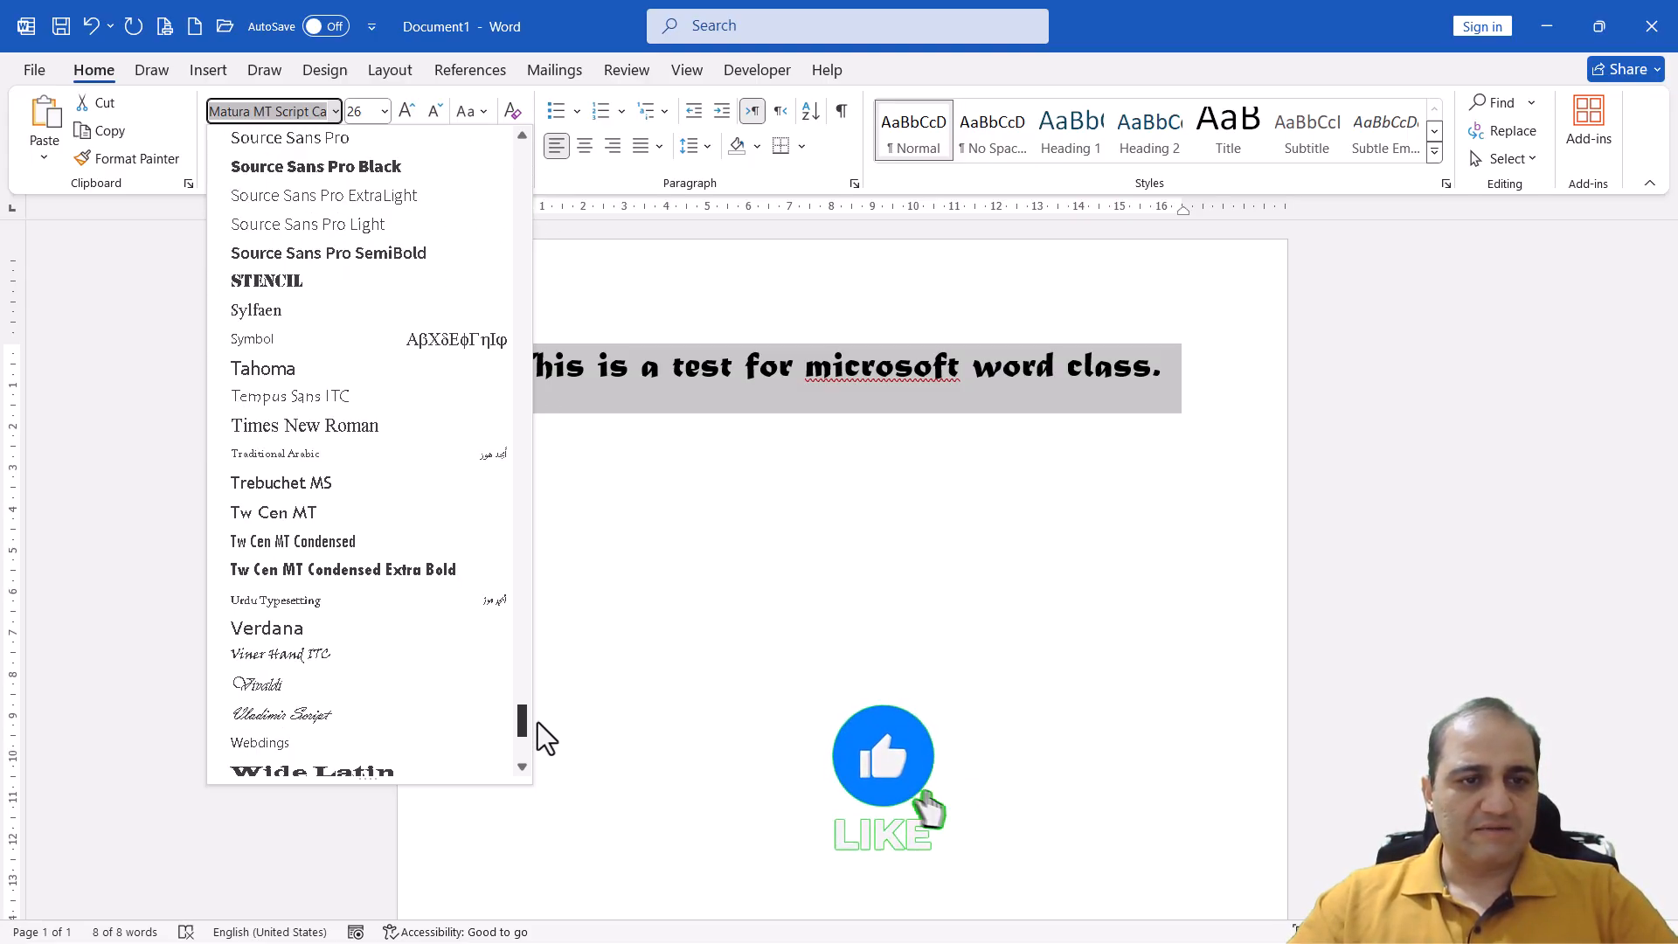
pyautogui.click(401, 427)
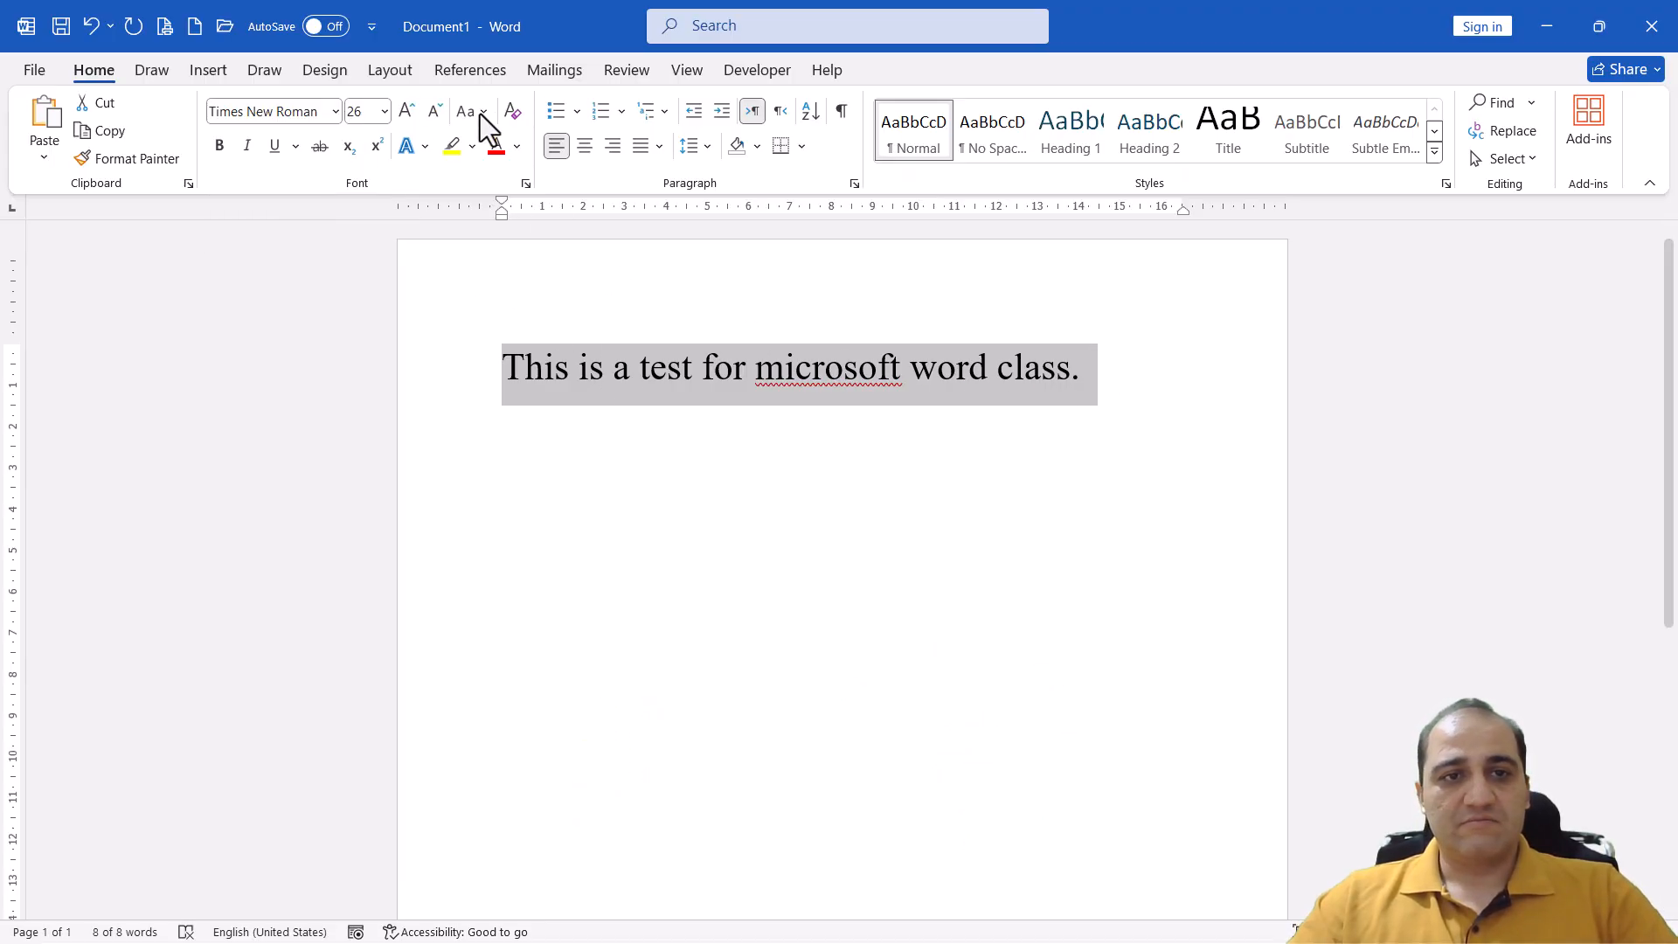
# Step the sentence's font size up to 28 and back to 26, and reapply Sentence case
pyautogui.click(407, 114)
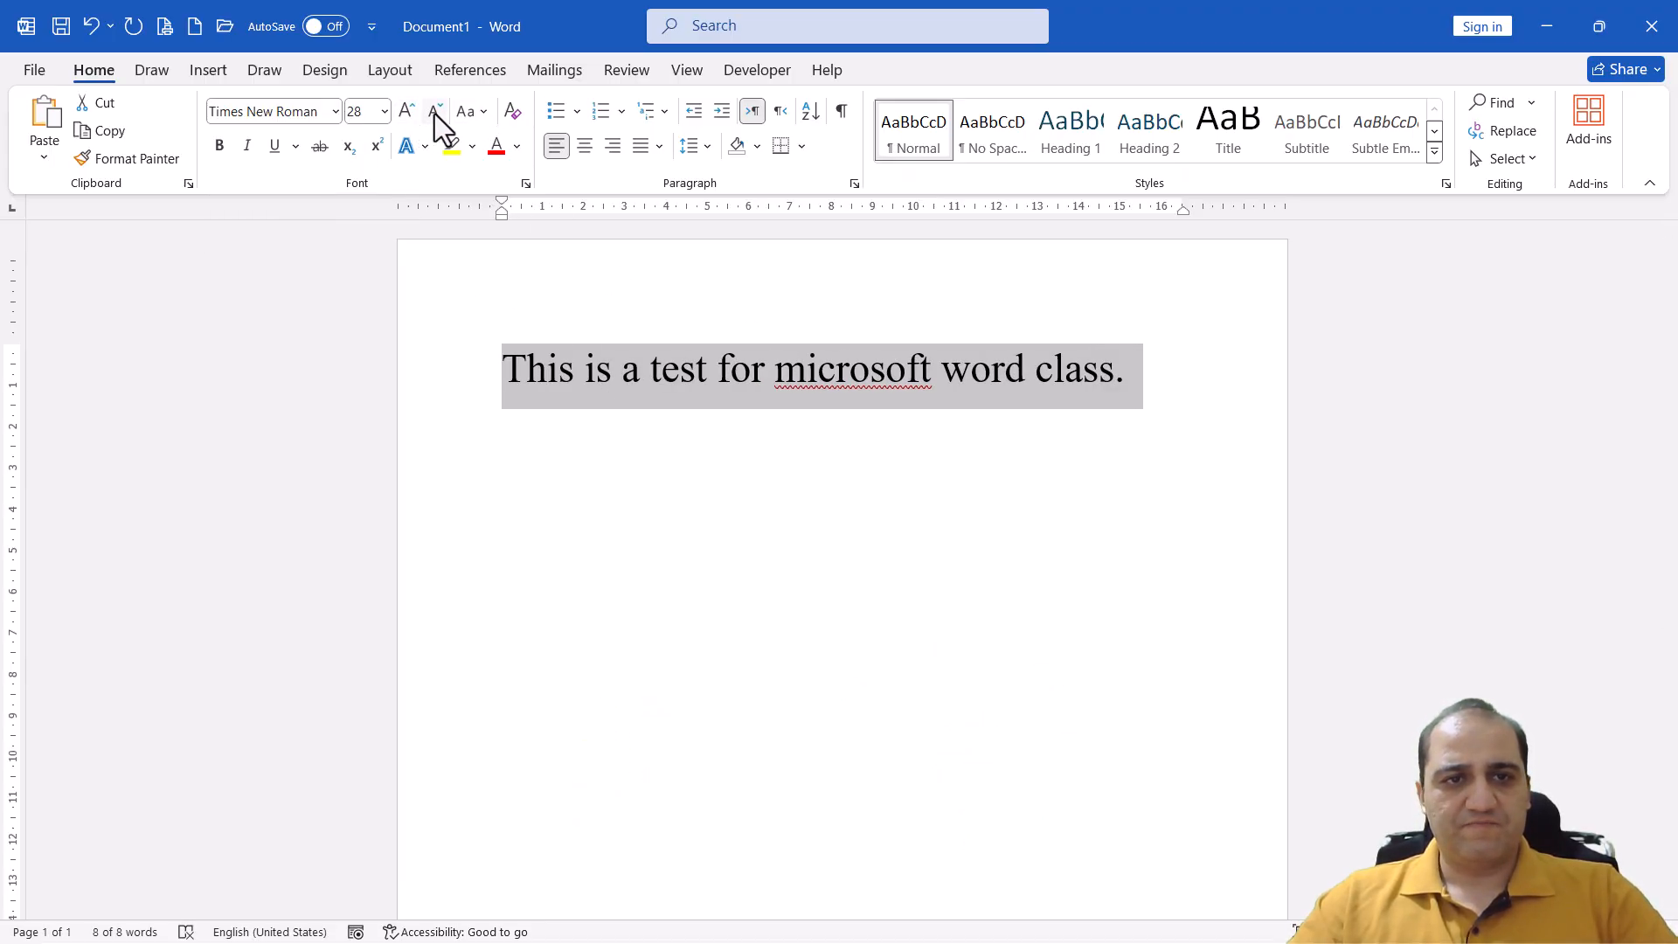
pyautogui.click(434, 112)
pyautogui.click(472, 112)
pyautogui.click(517, 140)
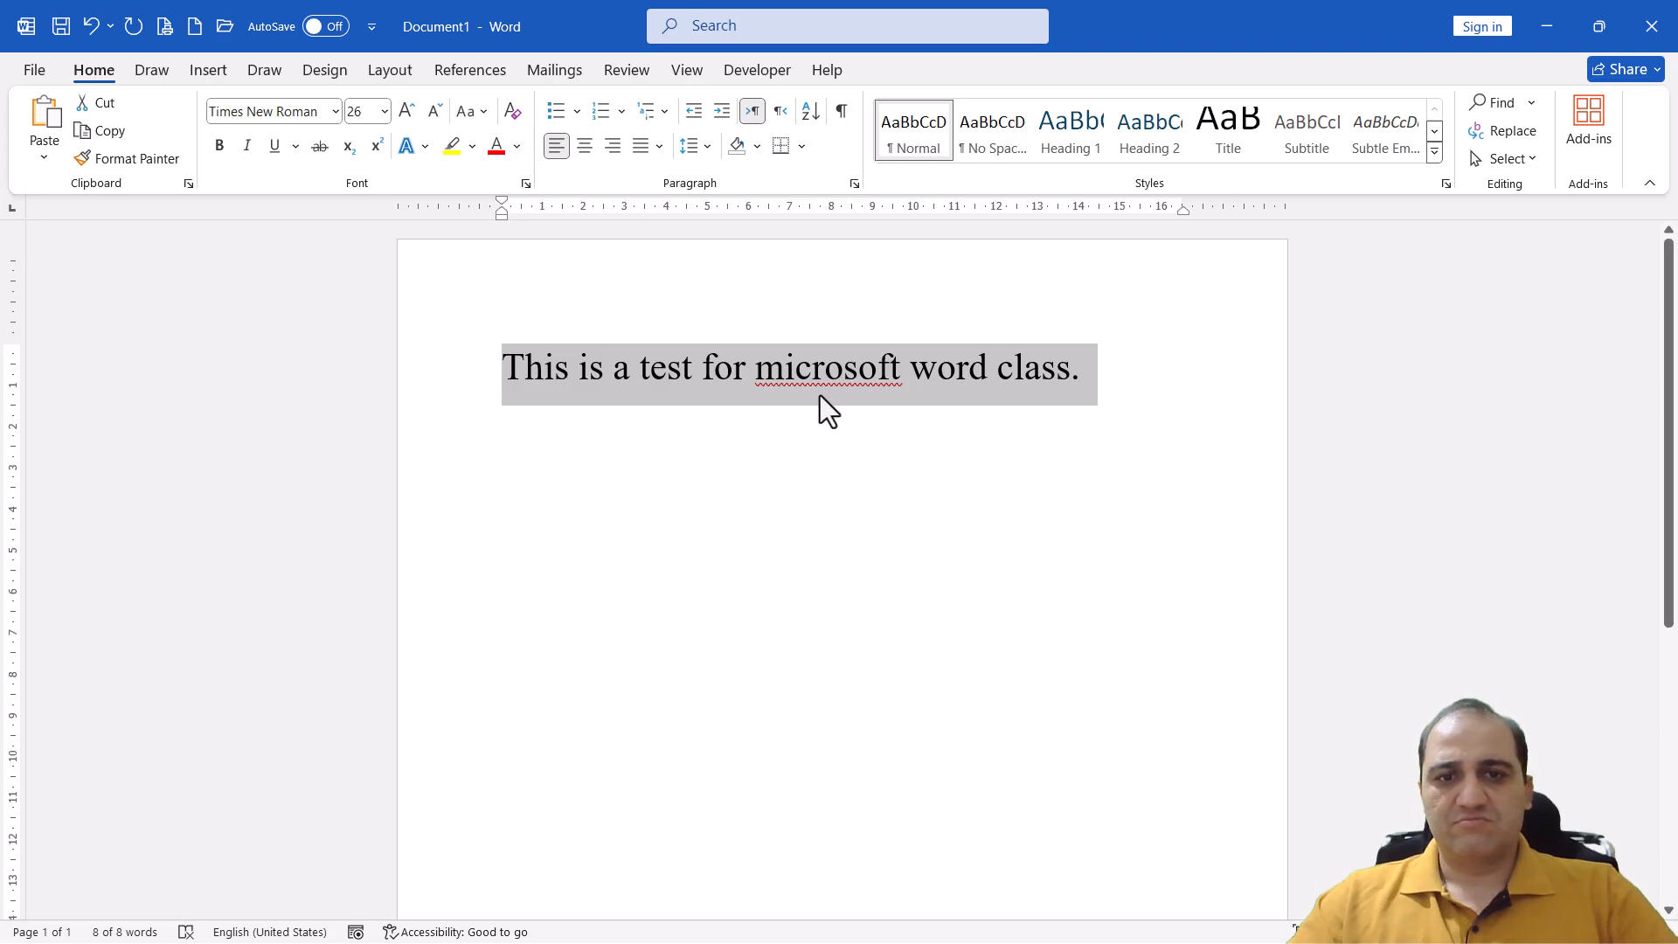
# Capitalize the first letters of "microsoft" and "word" so the sentence contains "Microsoft Word"
pyautogui.moveTo(757, 384); pyautogui.dragTo(786, 393)
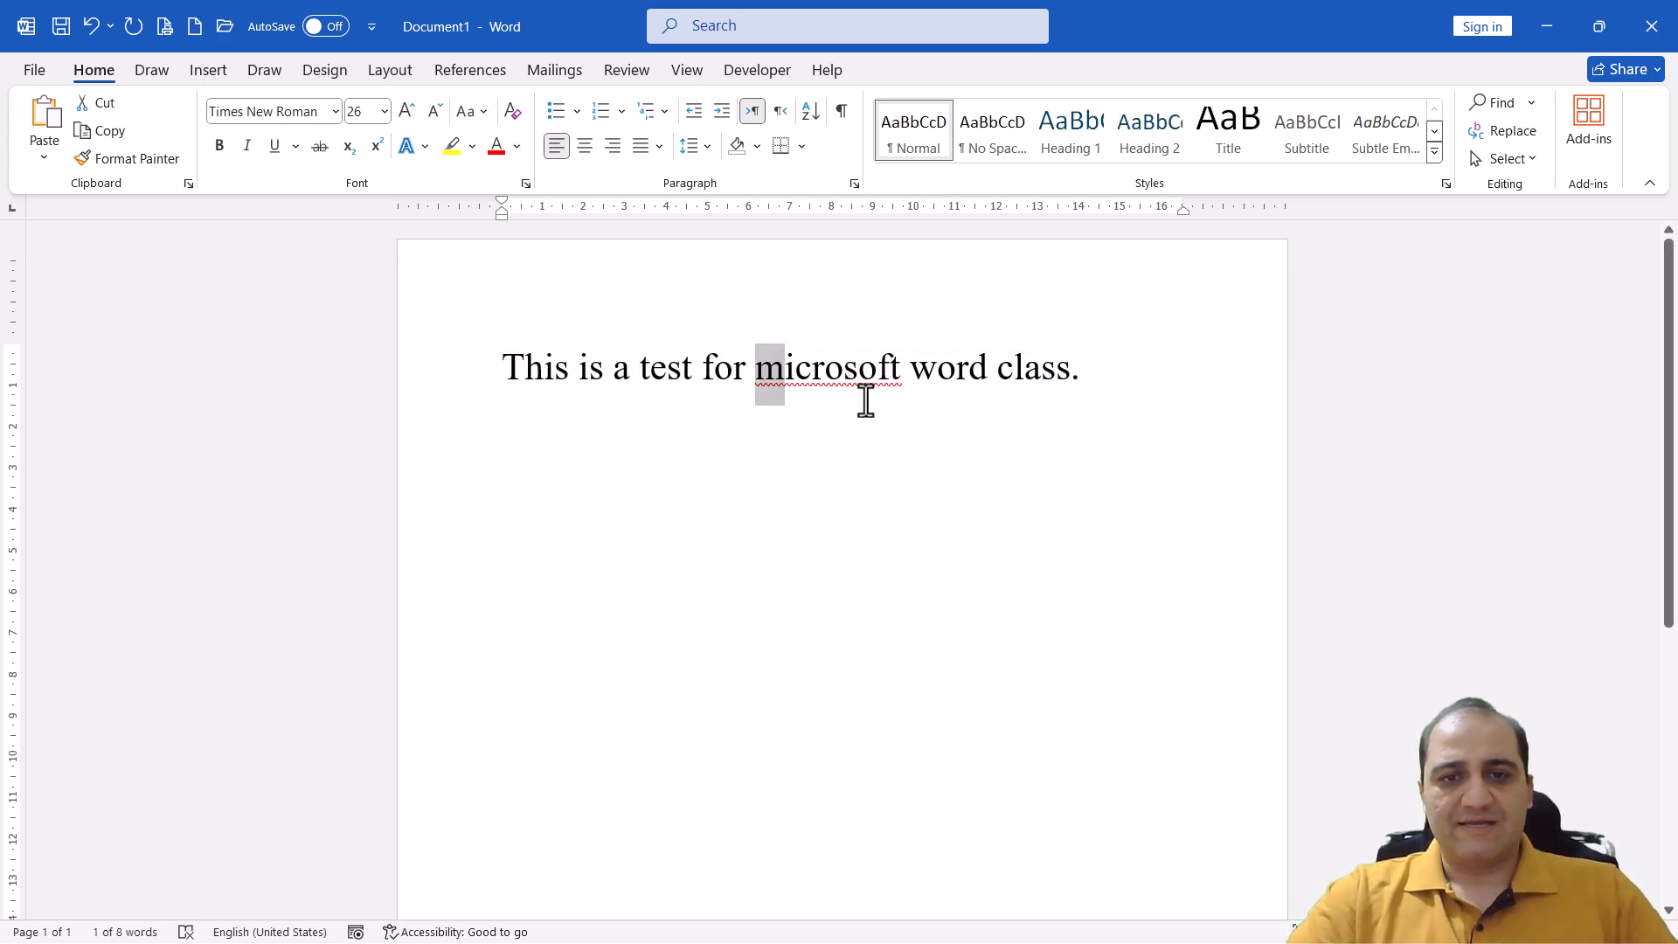
pyautogui.write('M')
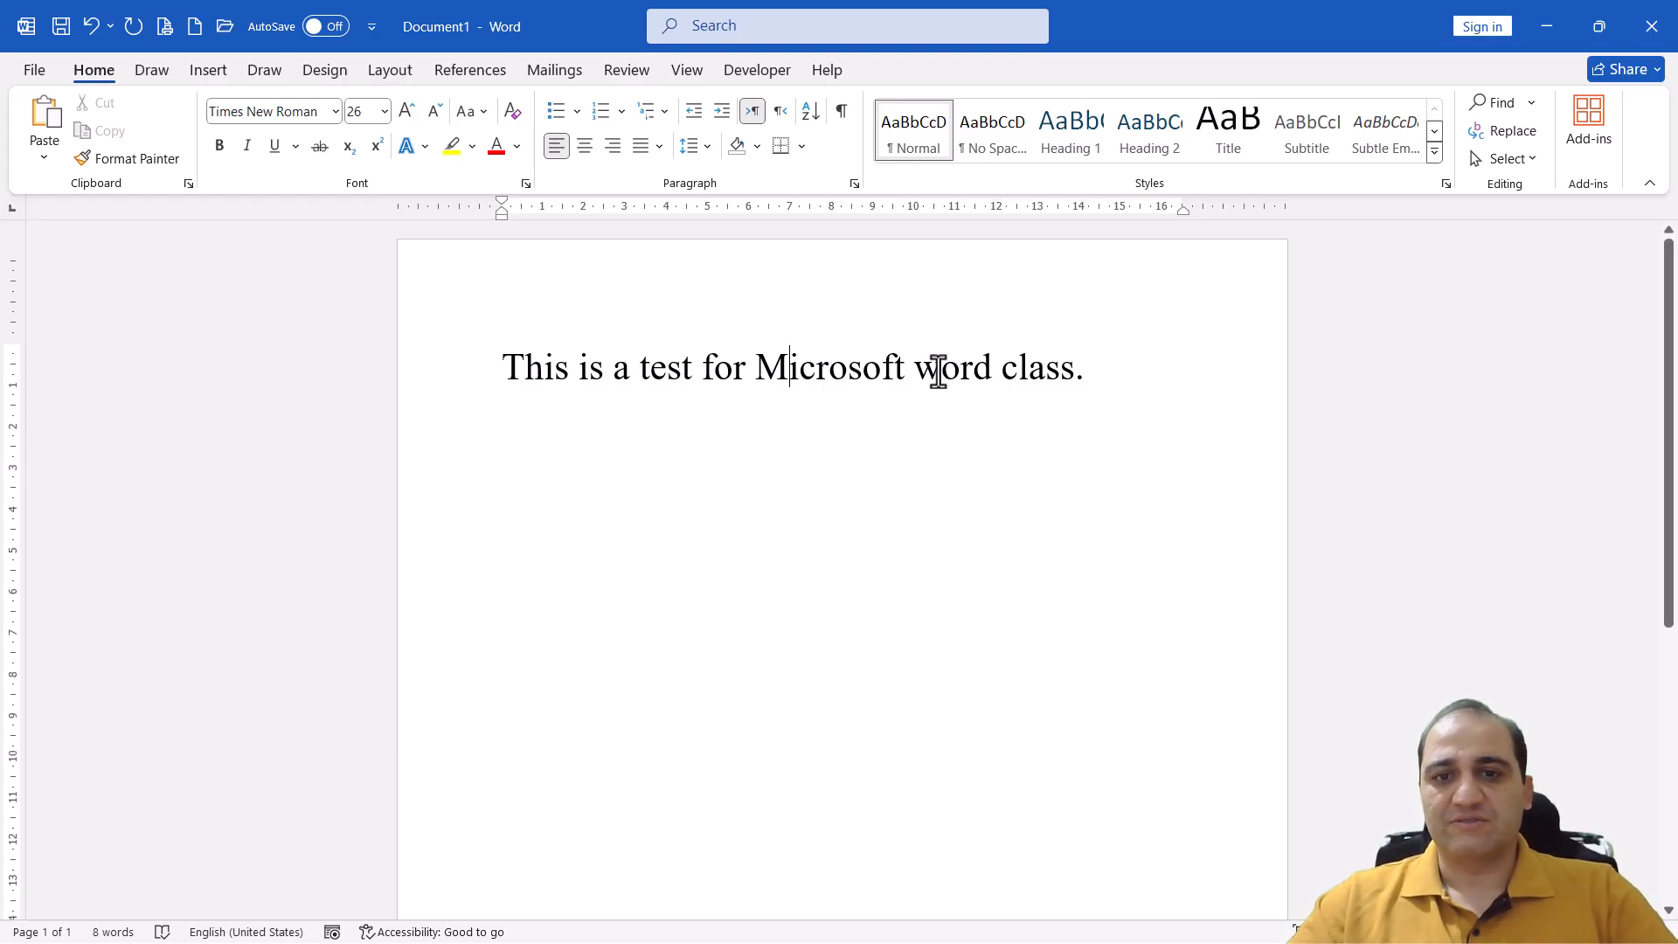
pyautogui.moveTo(914, 371); pyautogui.dragTo(929, 372)
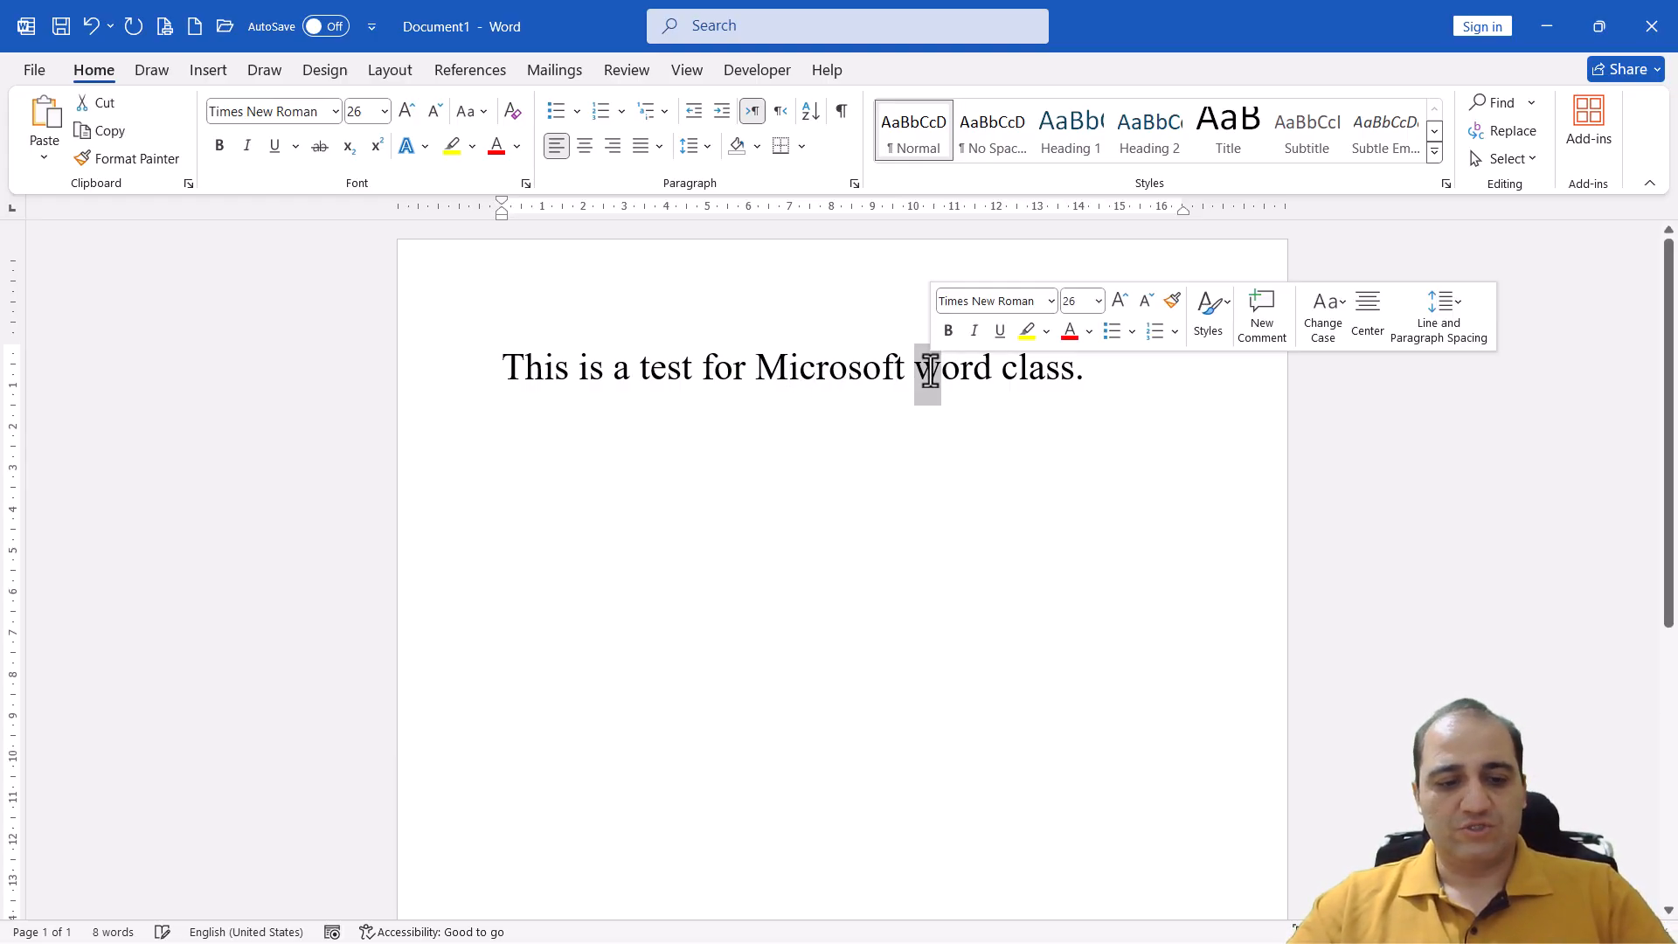
pyautogui.write('W')
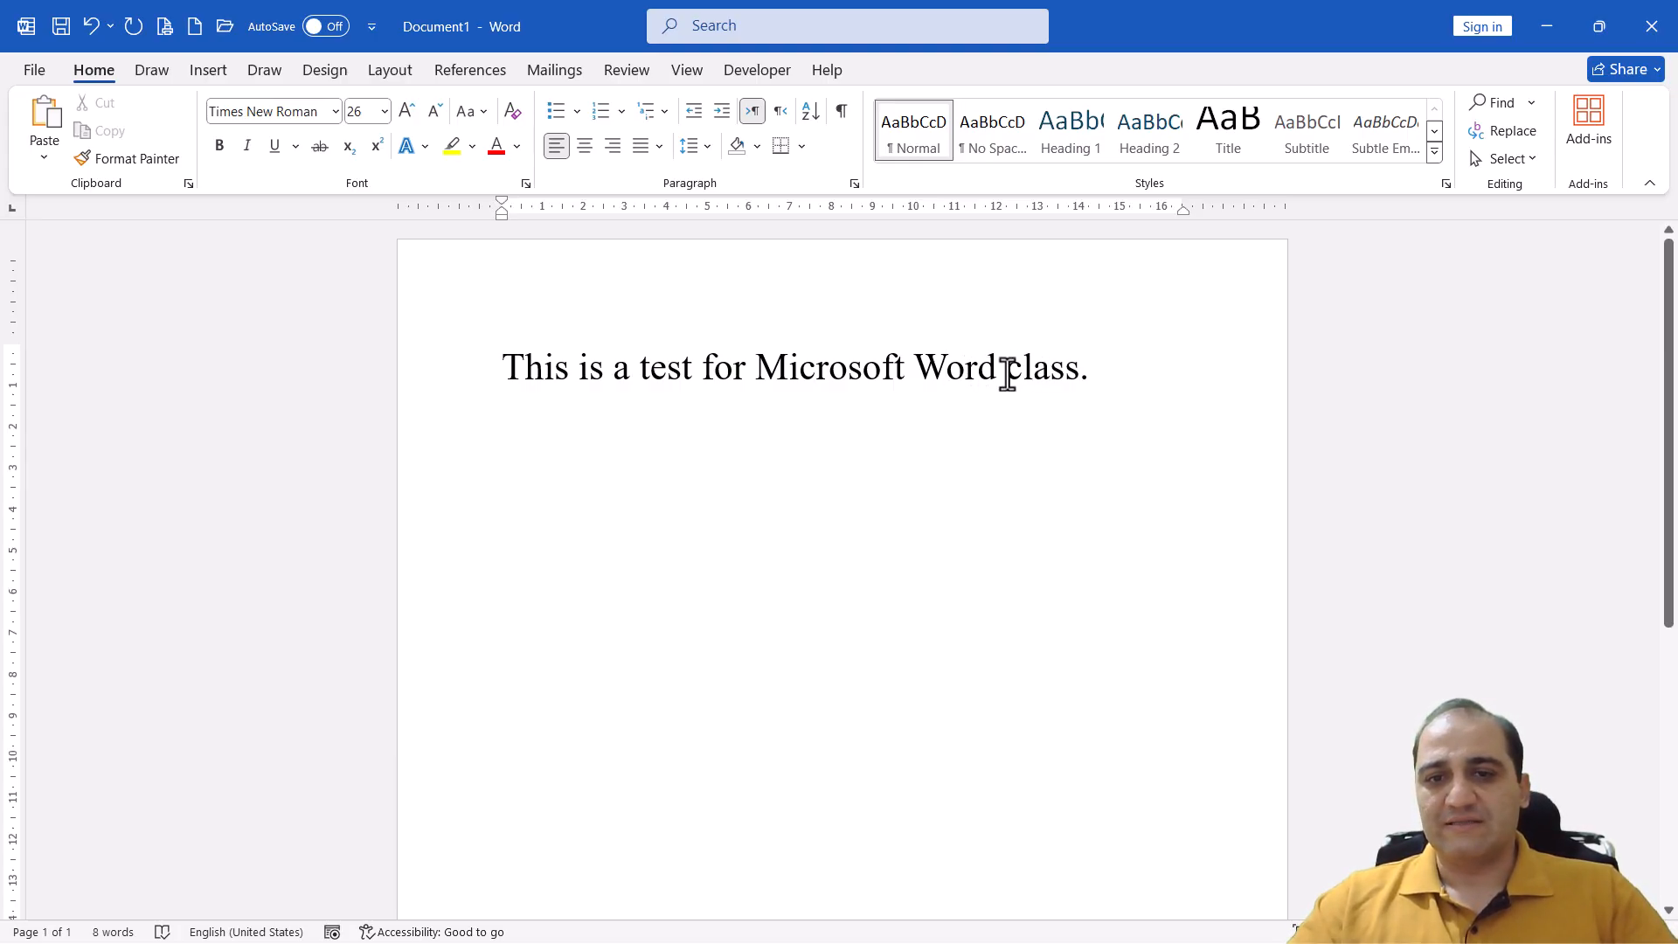
# Select the entire sentence and make it bold
pyautogui.click(1098, 374)
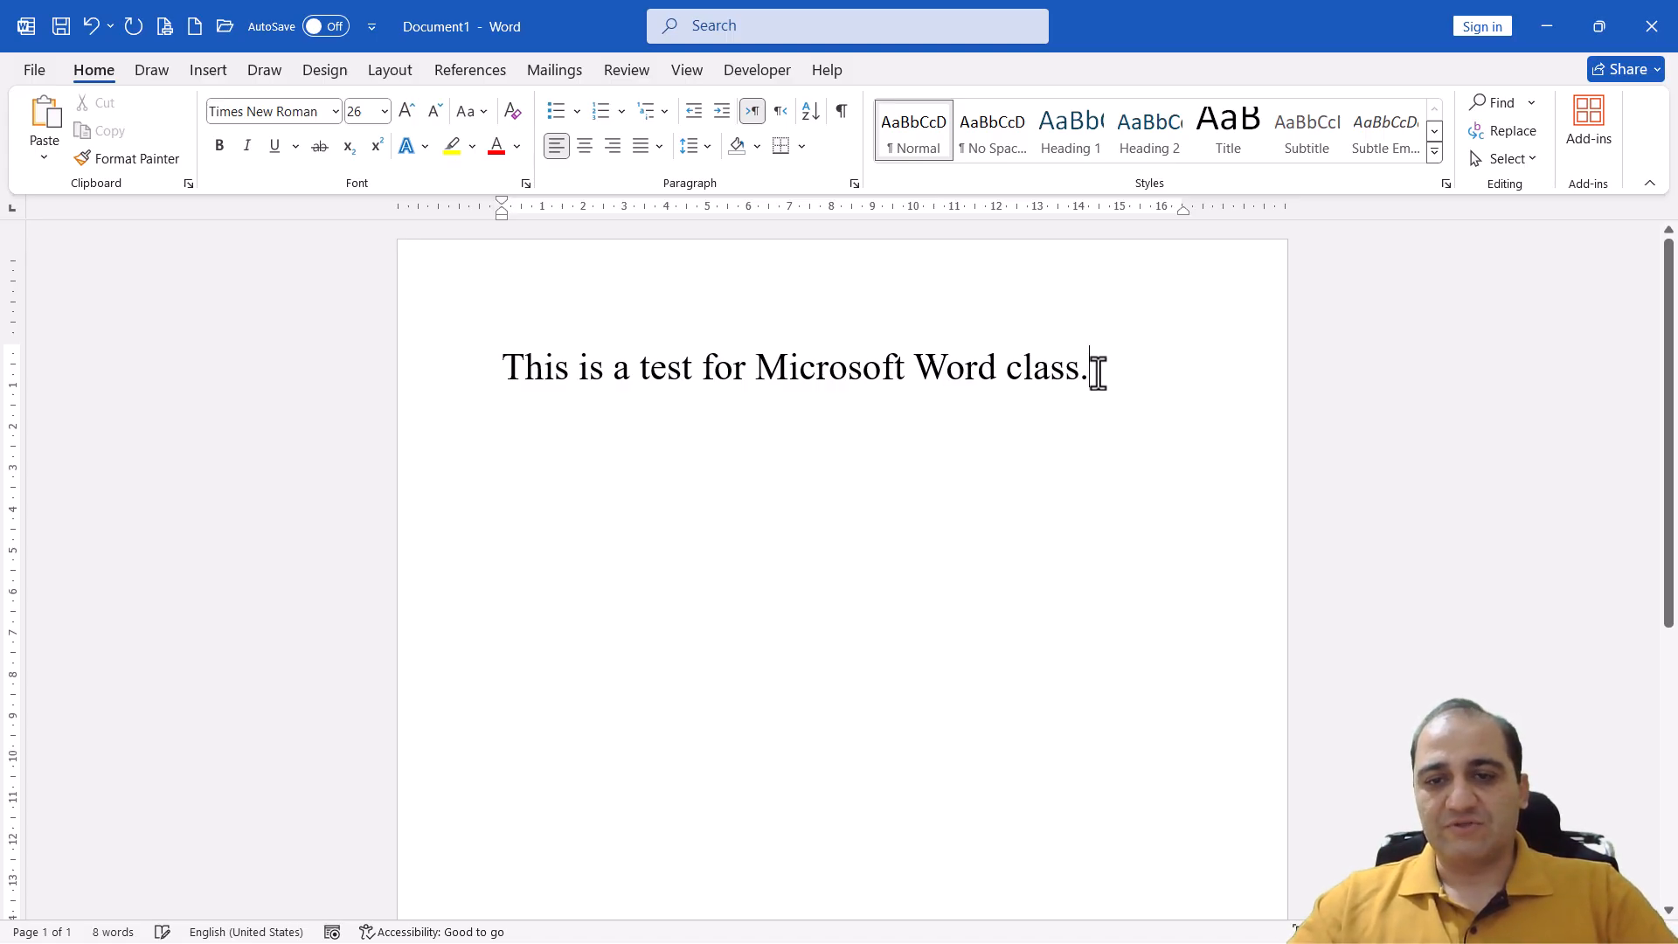
pyautogui.moveTo(1098, 374); pyautogui.dragTo(535, 374)
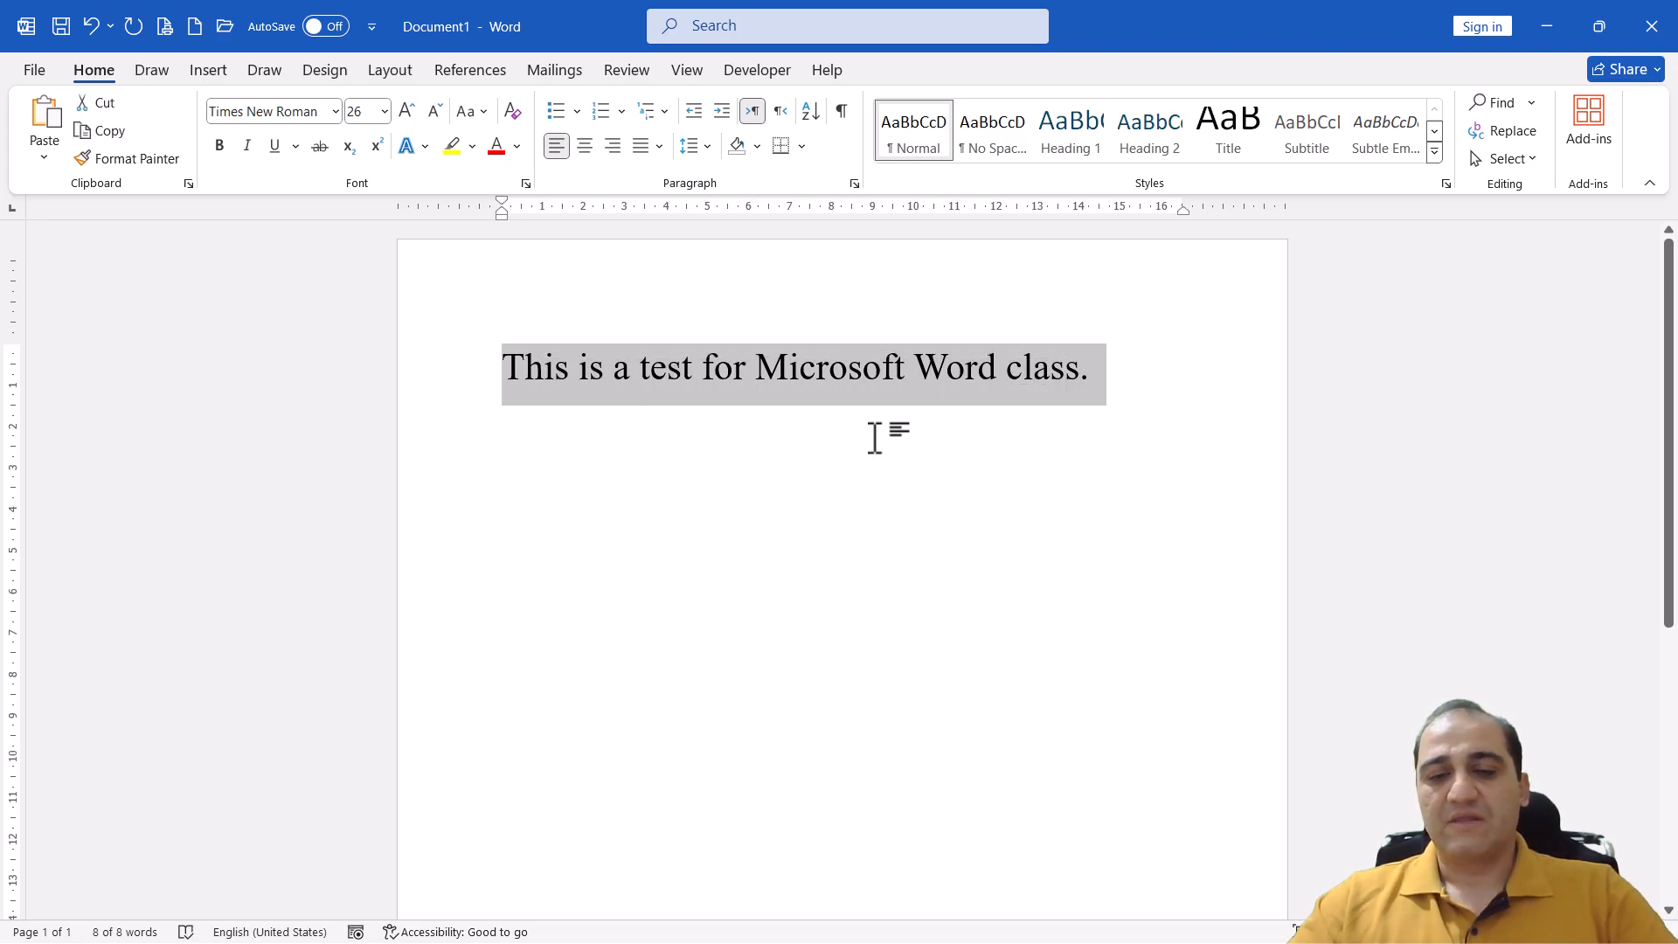
pyautogui.click(756, 374)
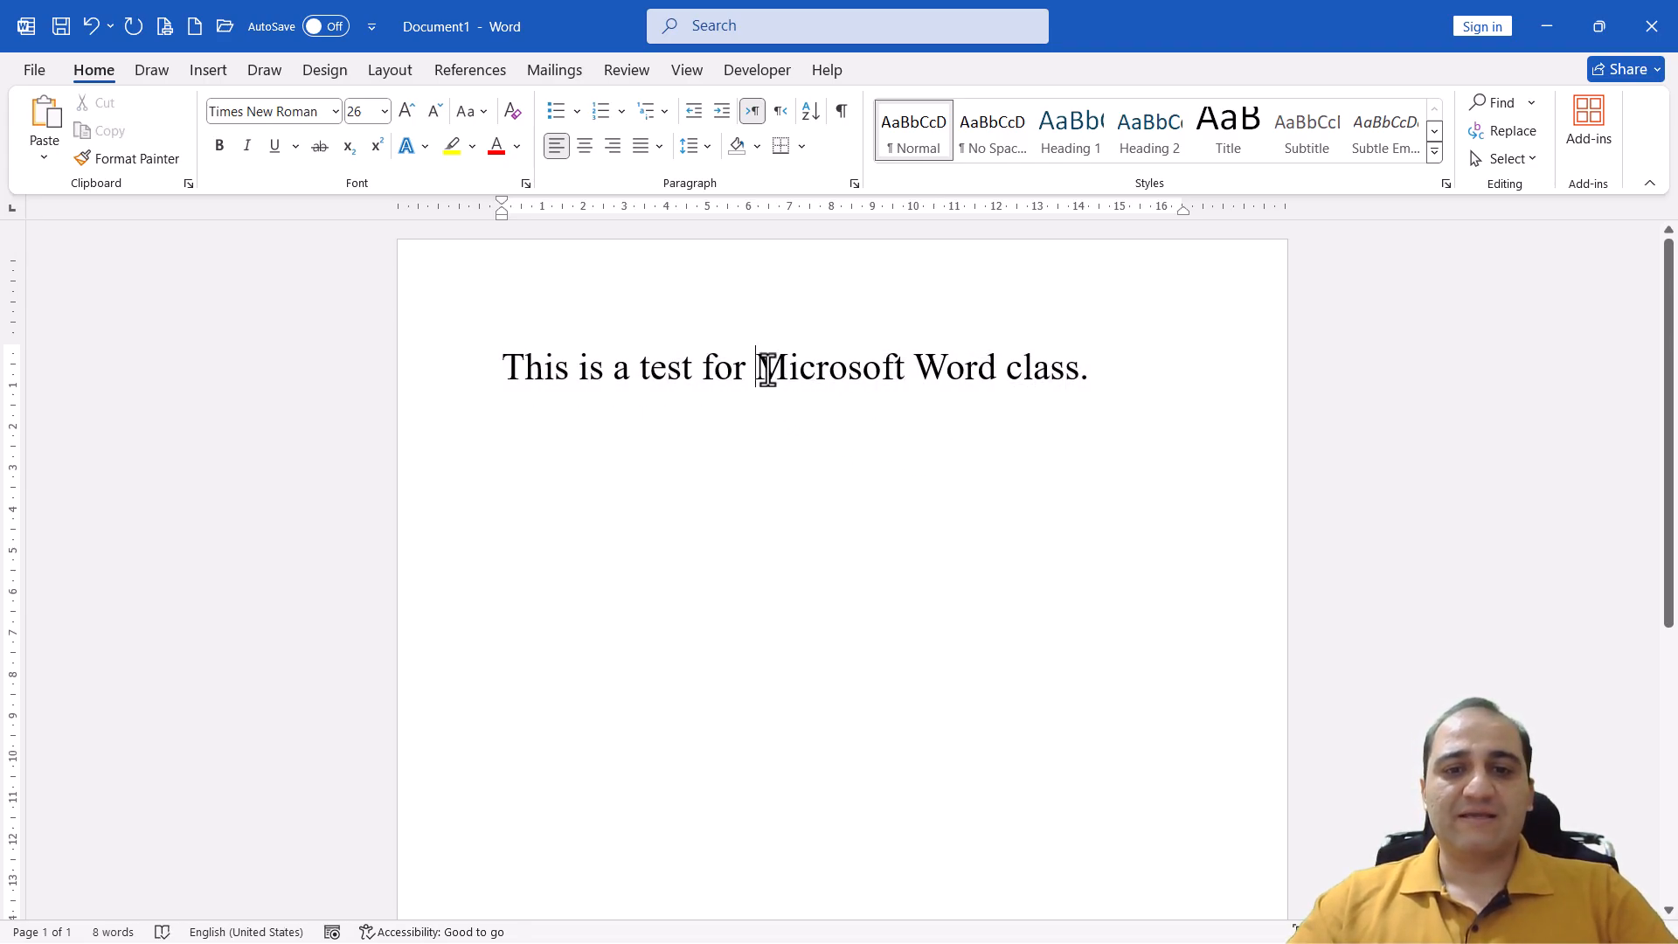
pyautogui.tripleClick(766, 368)
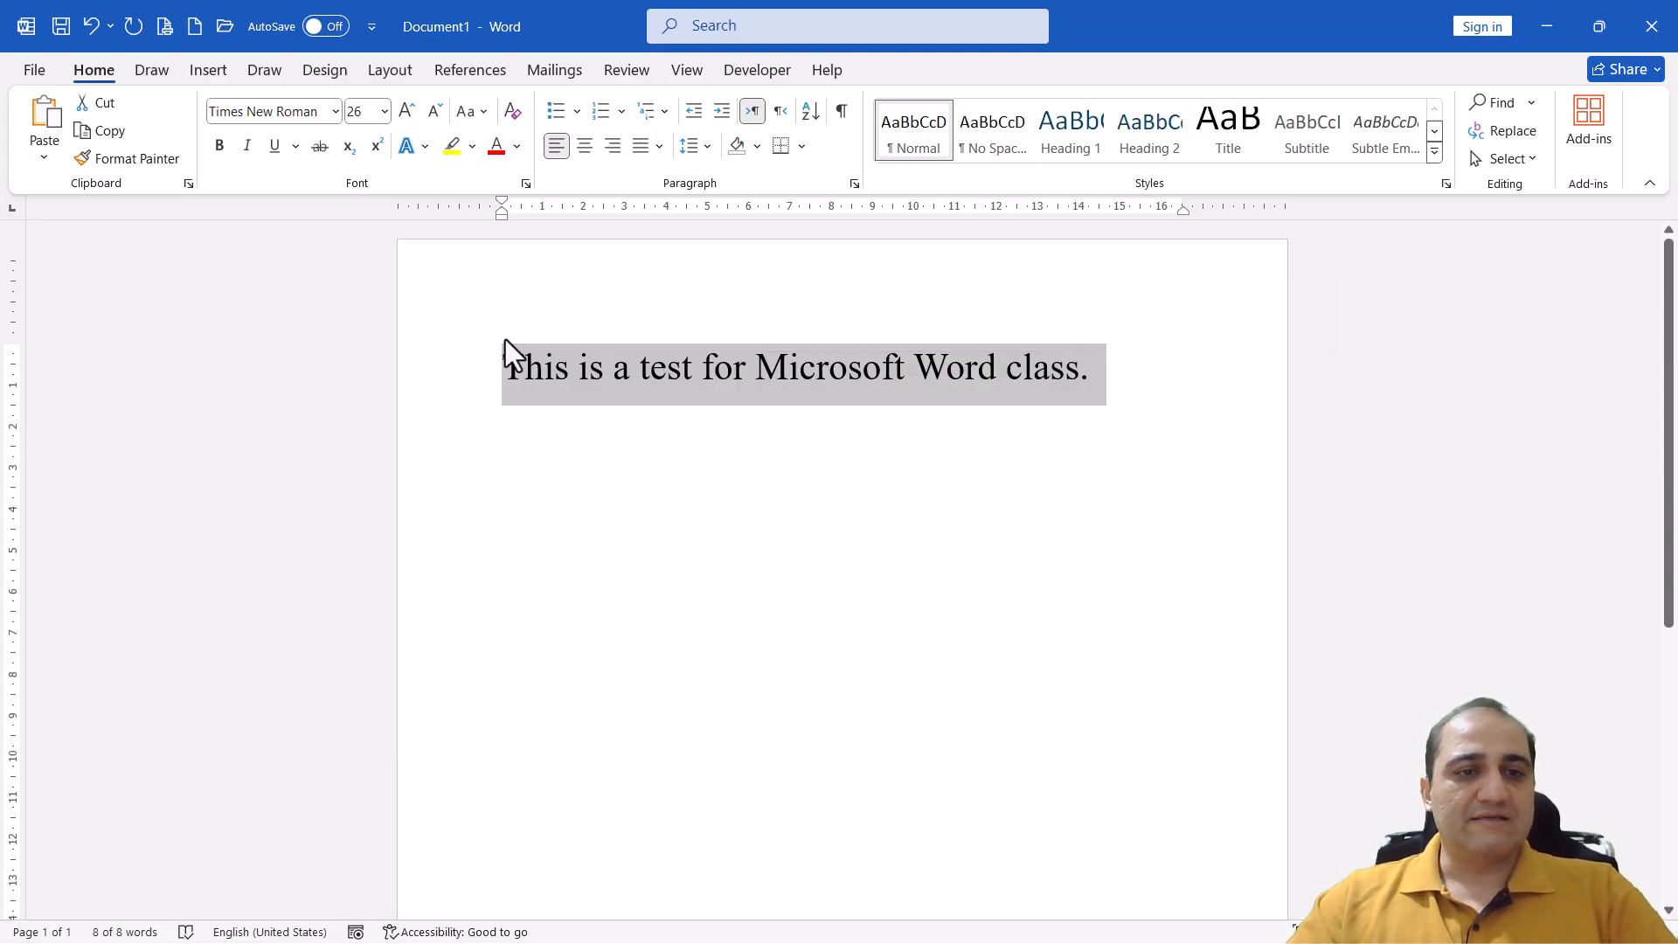
pyautogui.click(220, 147)
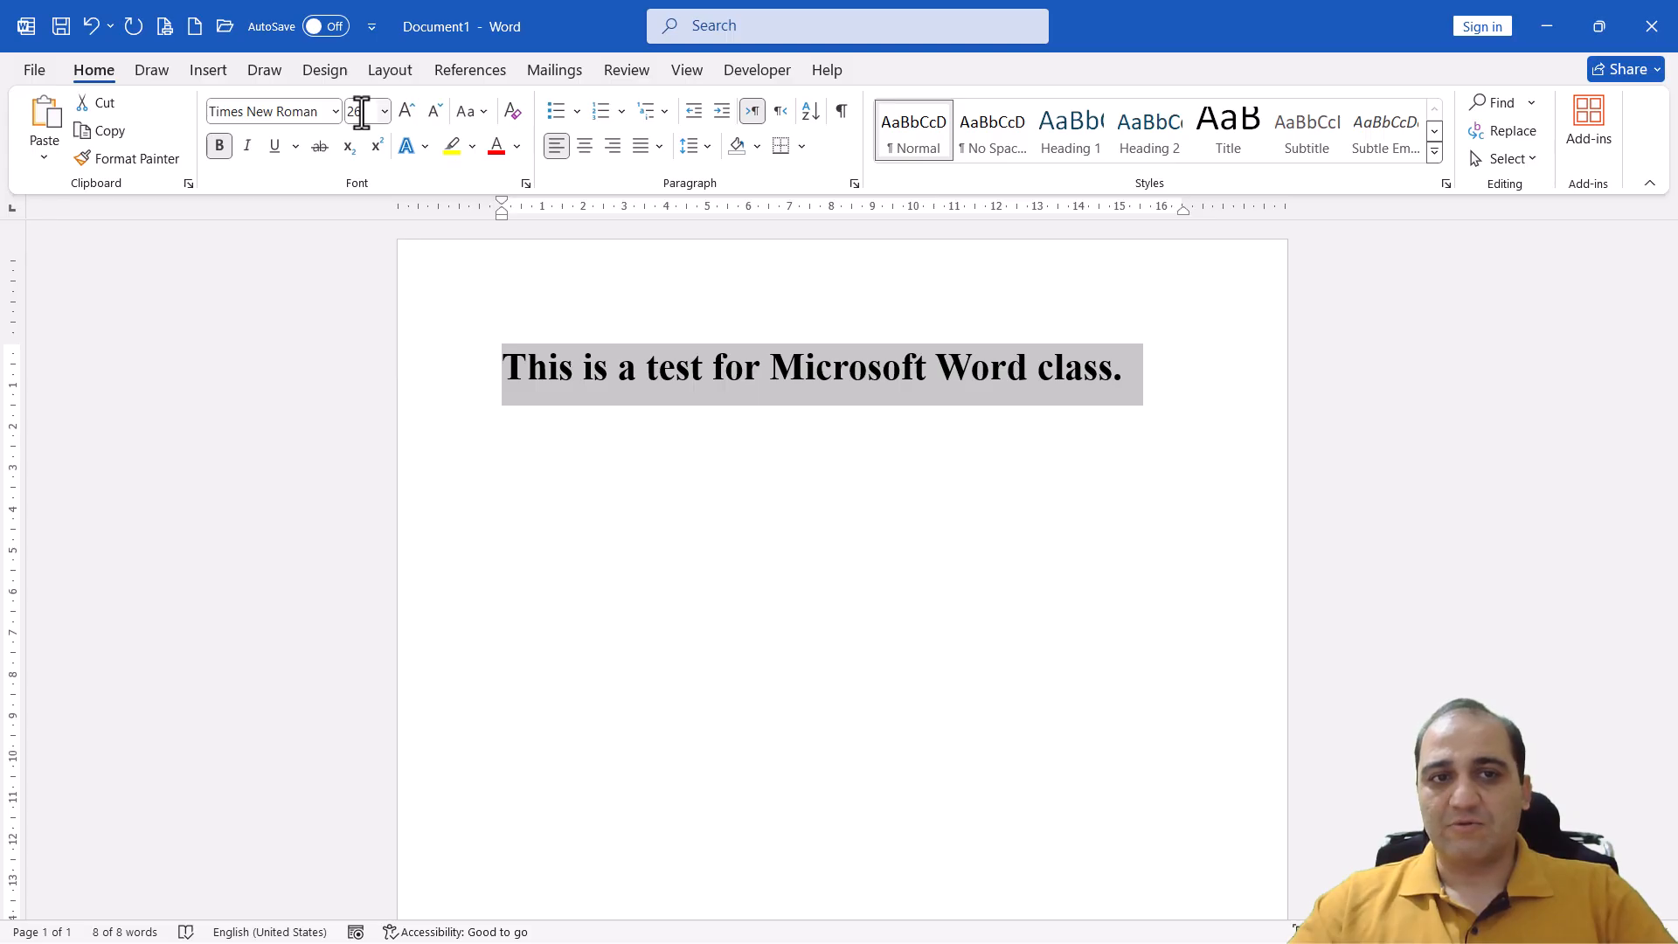
# Toggle the selected sentence's bold formatting off and on twice, leaving it bold
pyautogui.click(214, 152)
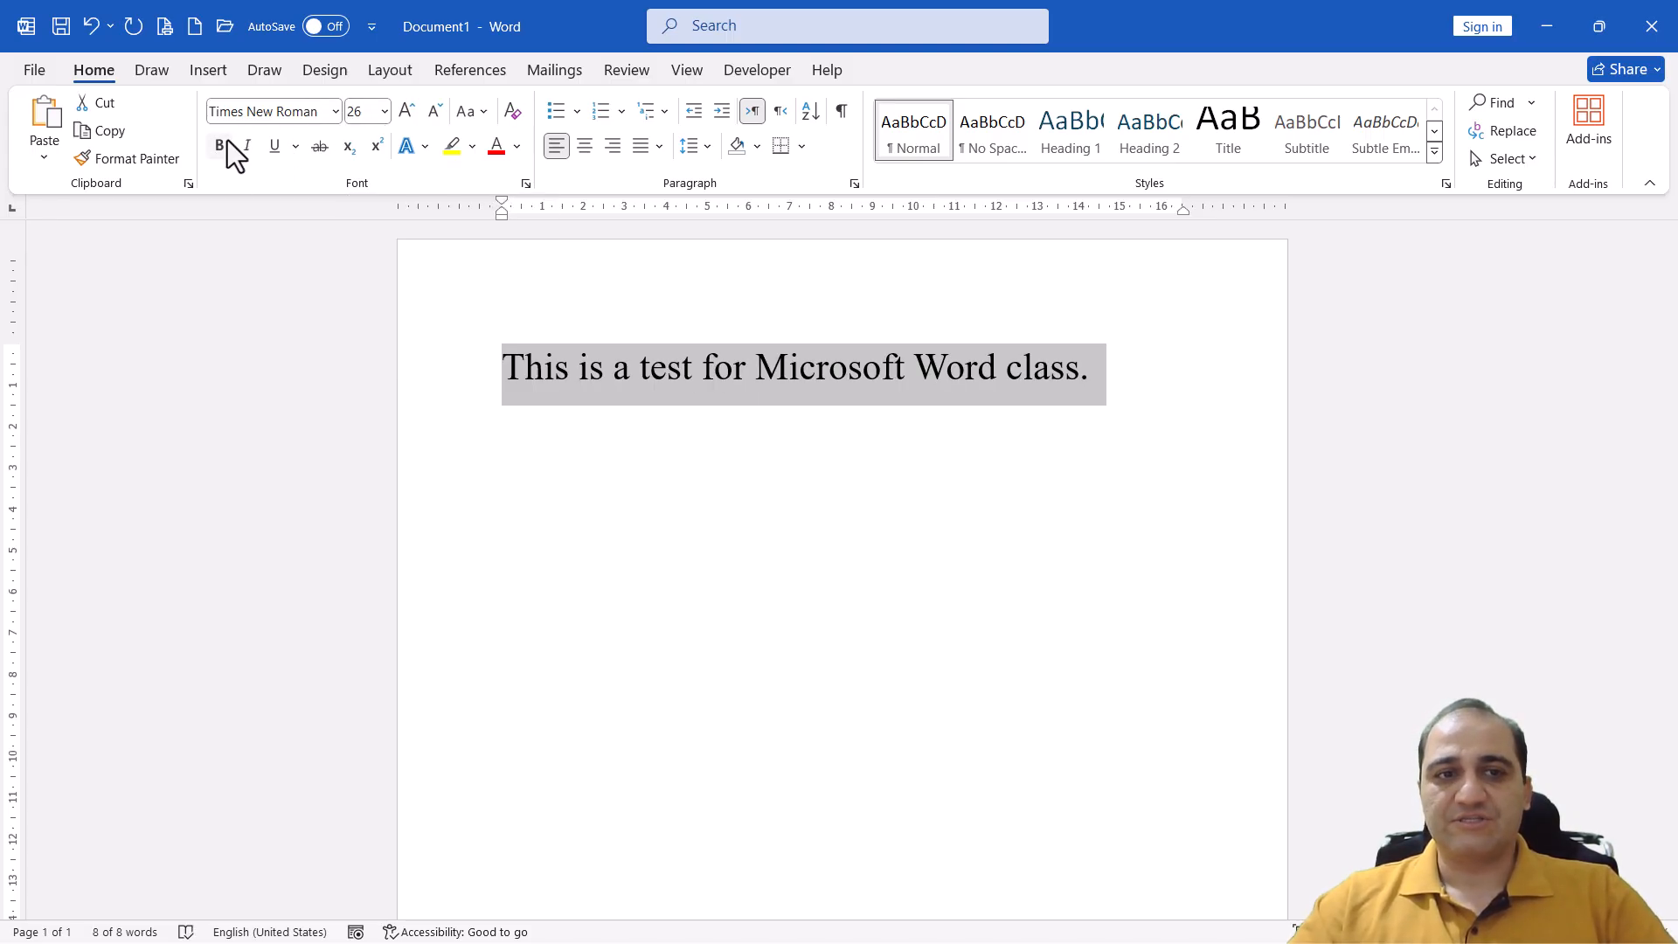
pyautogui.click(227, 141)
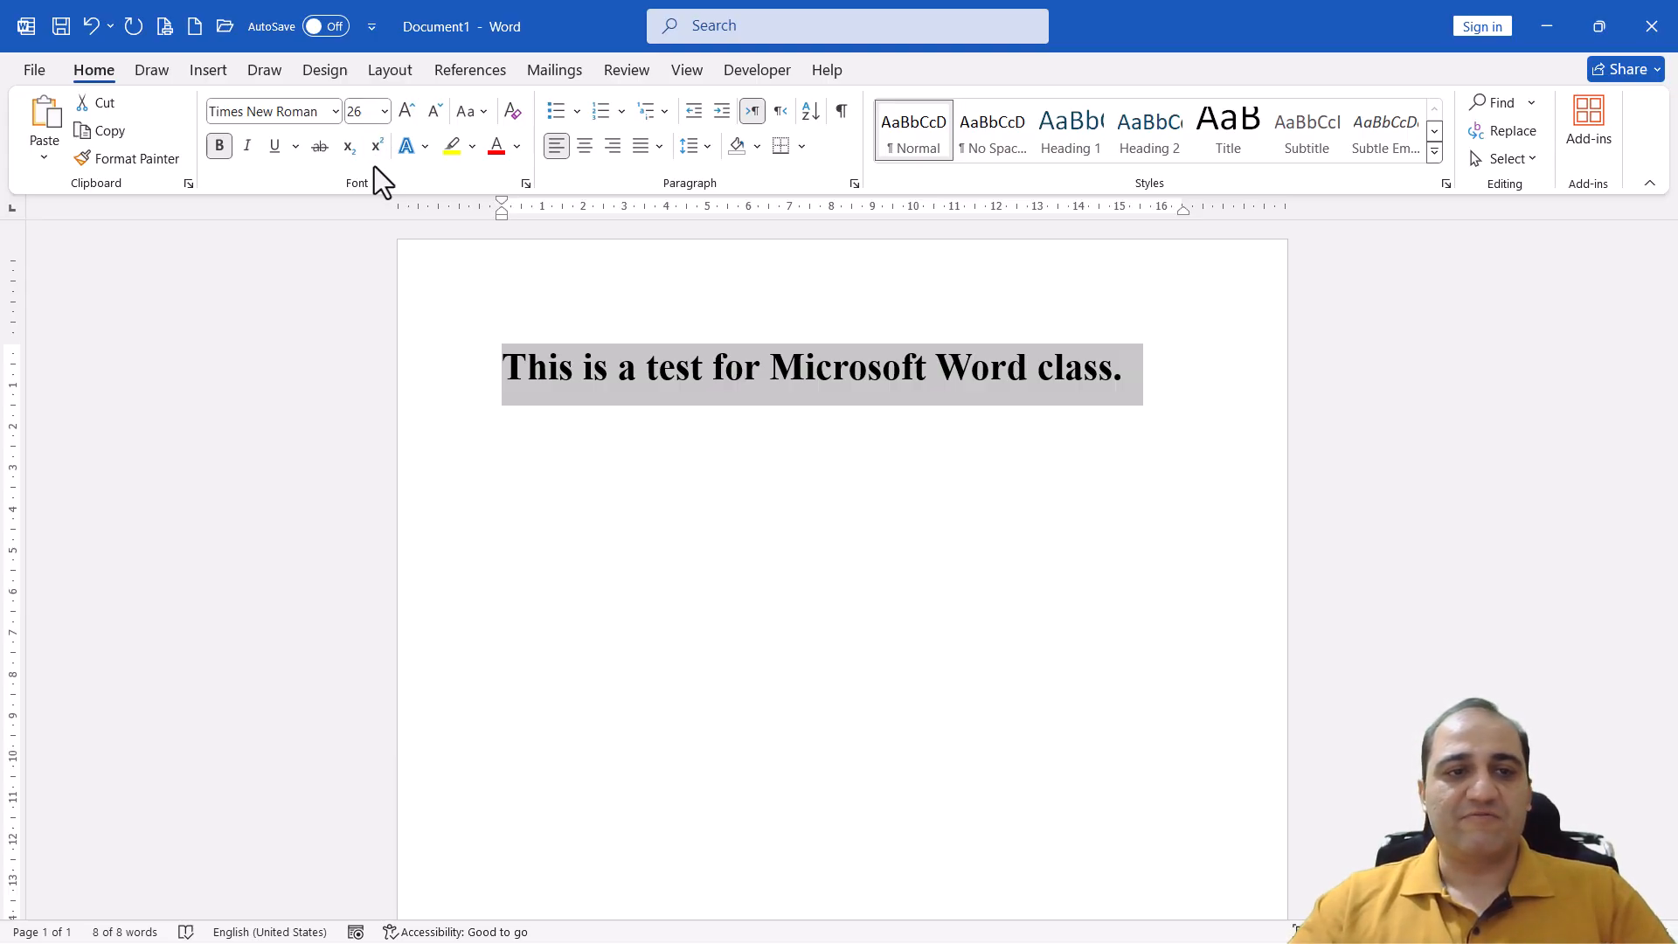
pyautogui.click(218, 149)
pyautogui.click(219, 148)
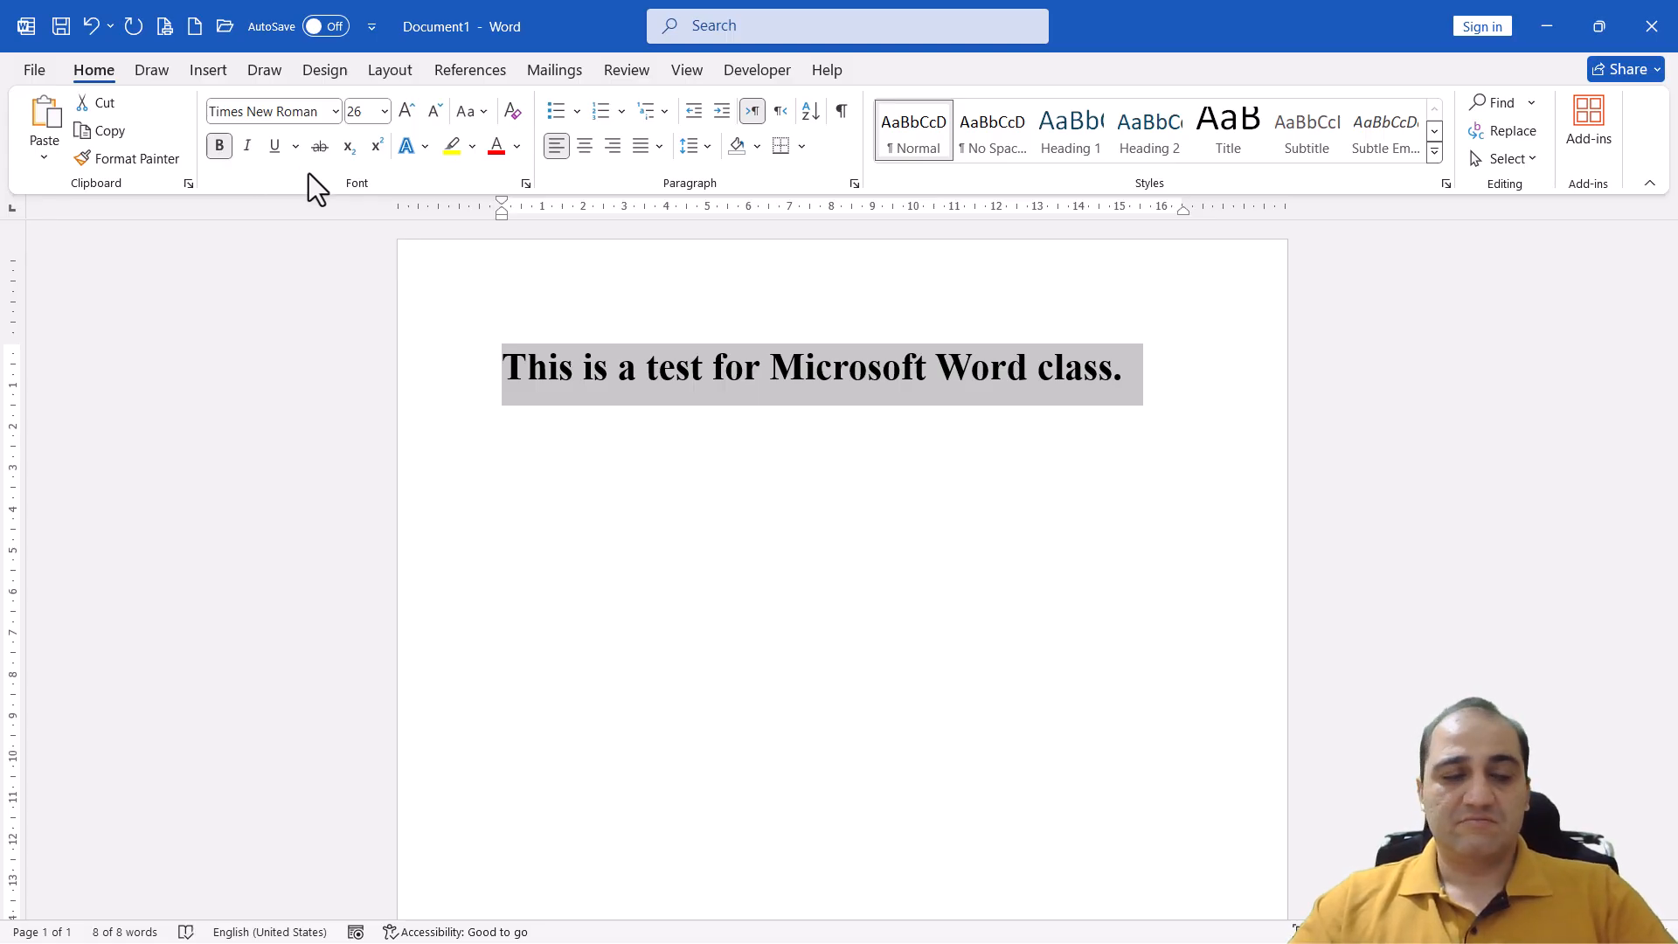
# Italicize and underline the selected sentence, and remove the italics again
pyautogui.click(250, 151)
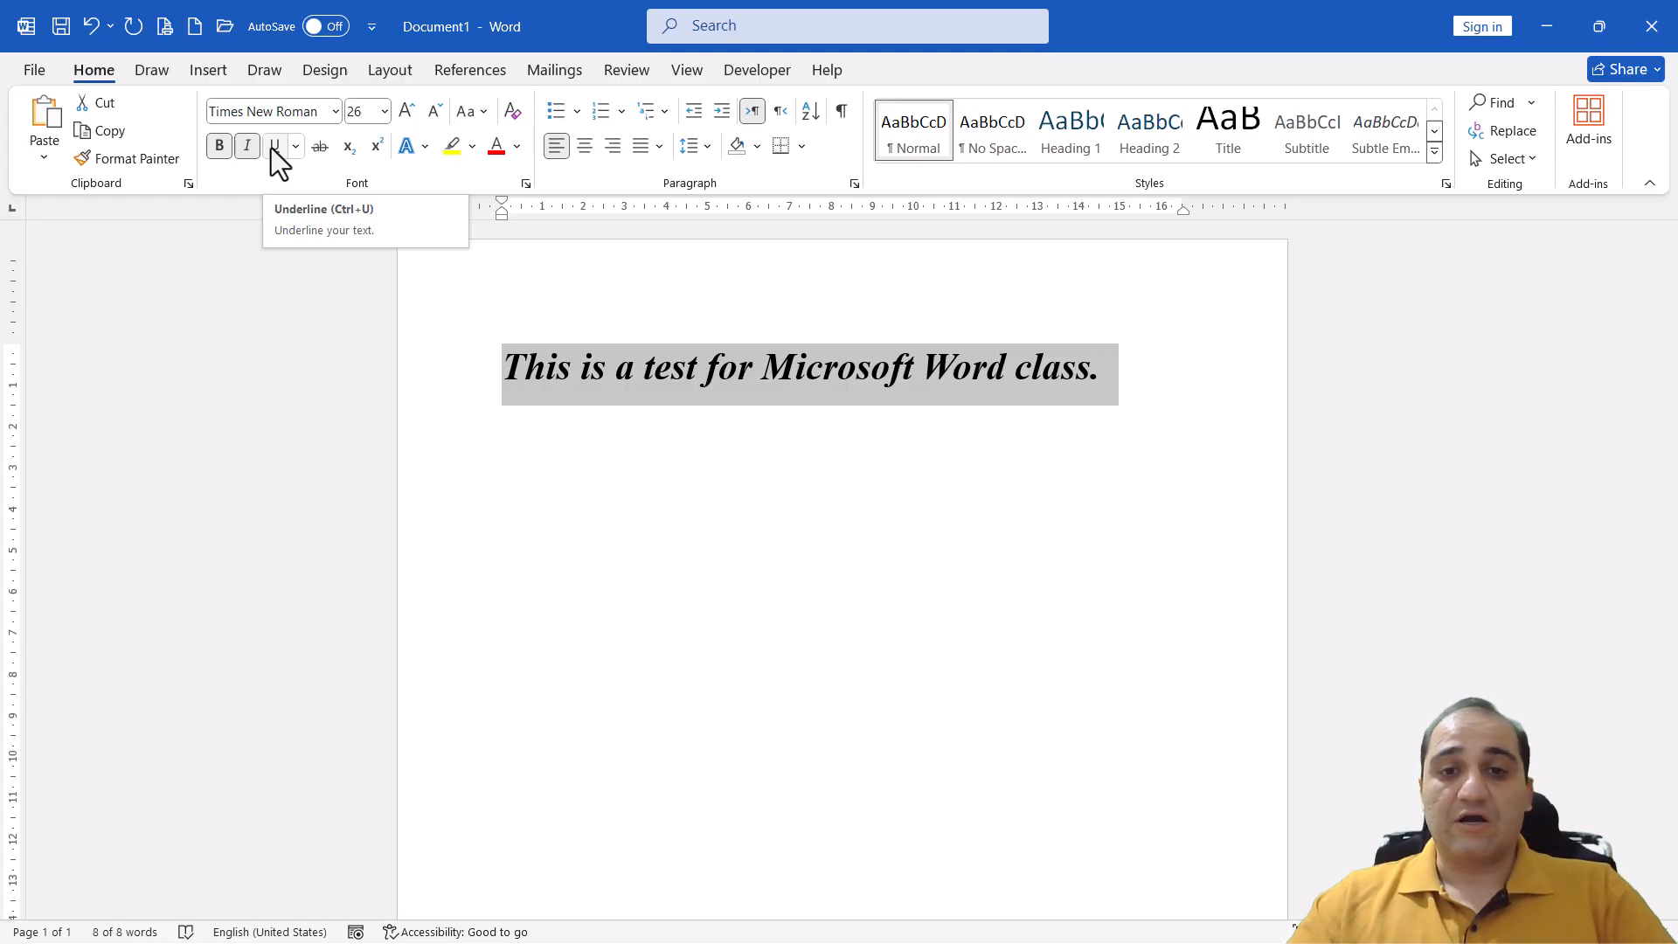
pyautogui.click(273, 146)
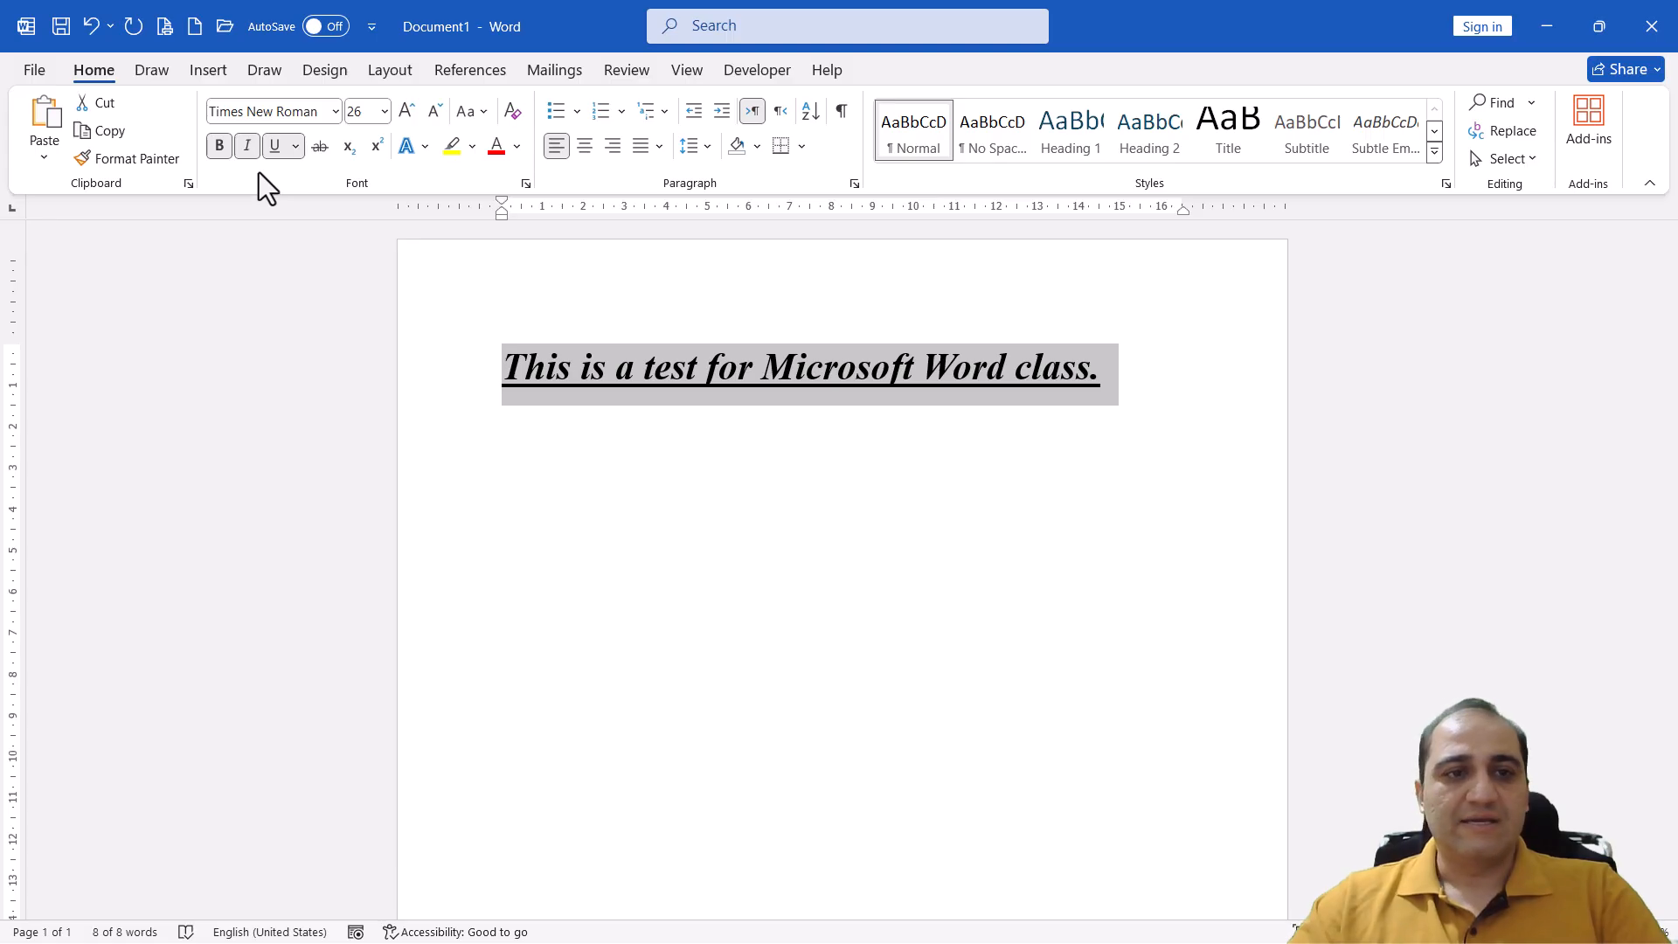
pyautogui.click(246, 149)
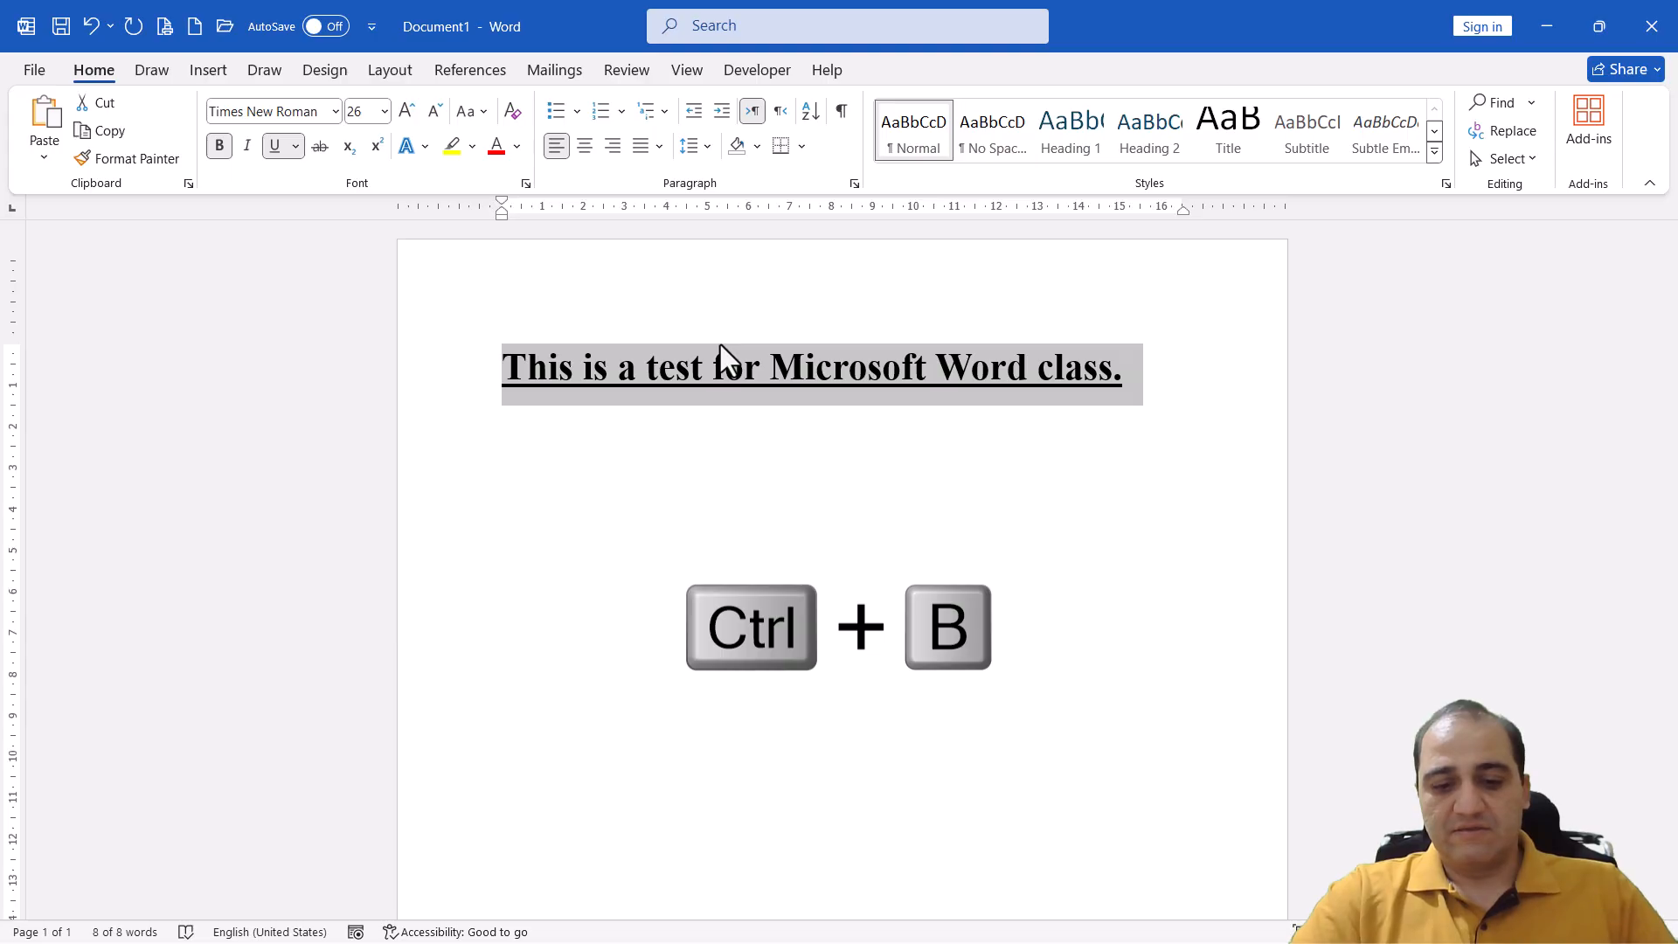
# Toggle the sentence's bold formatting off, on and off again so it ends up not bold
pyautogui.hotkey('ctrl', 'b')
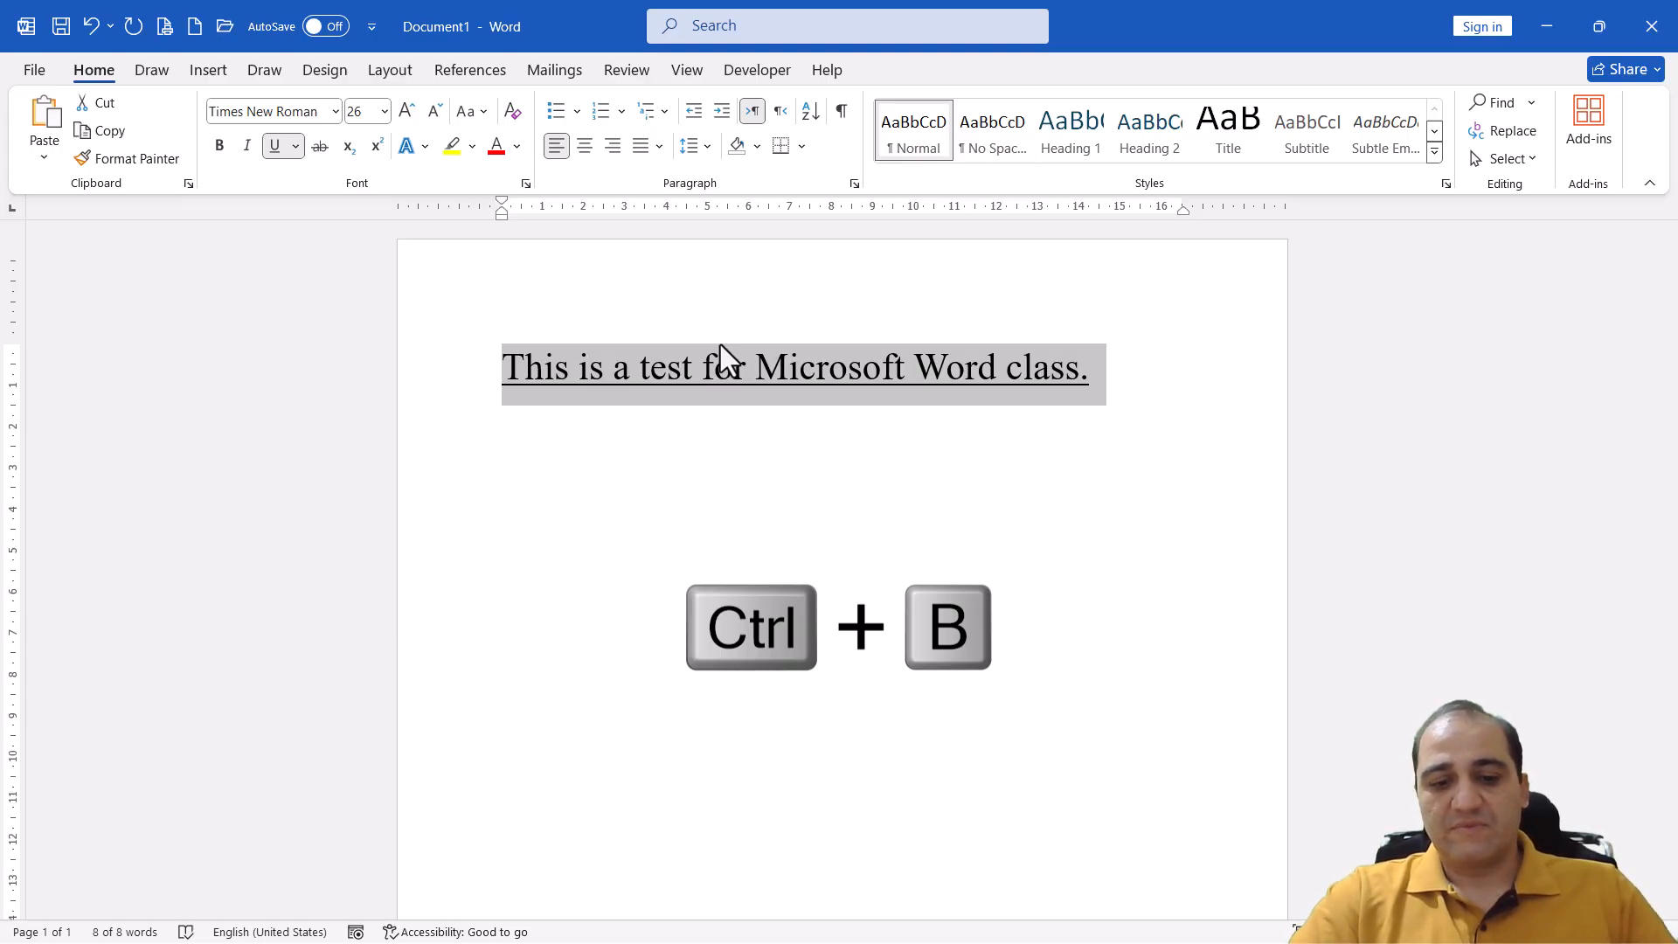
pyautogui.hotkey('ctrl', 'b')
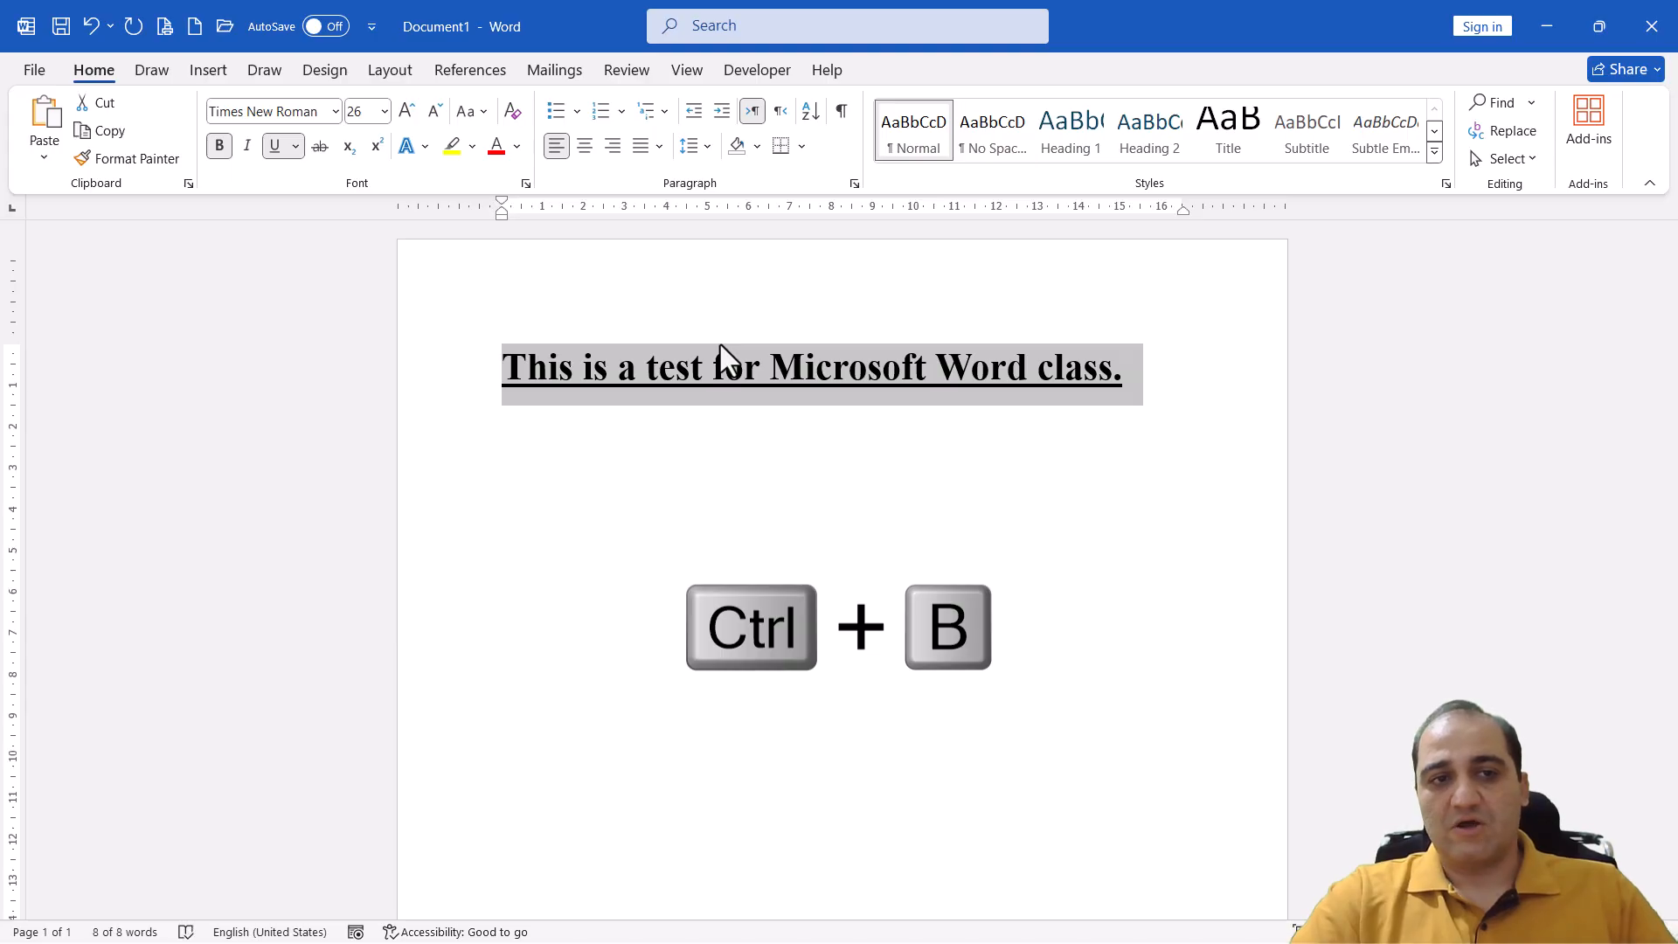
pyautogui.hotkey('ctrl', 'b')
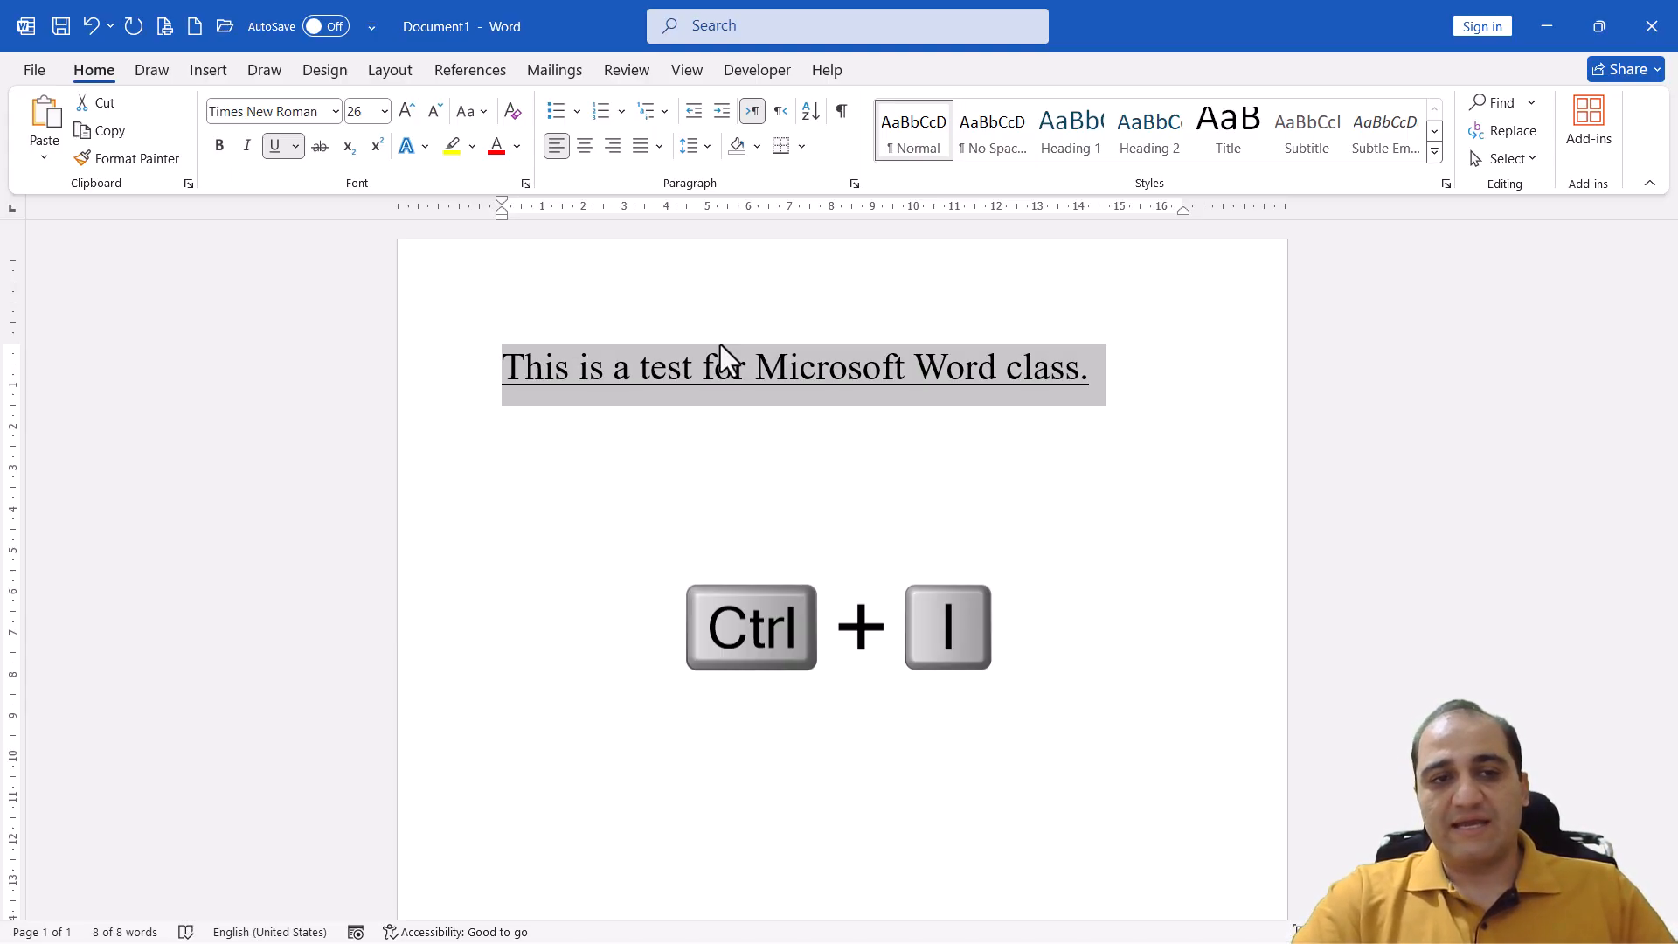
# Toggle italics on and off for the sentence, and switch its underline off, on and off again
pyautogui.hotkey('ctrl', 'i')
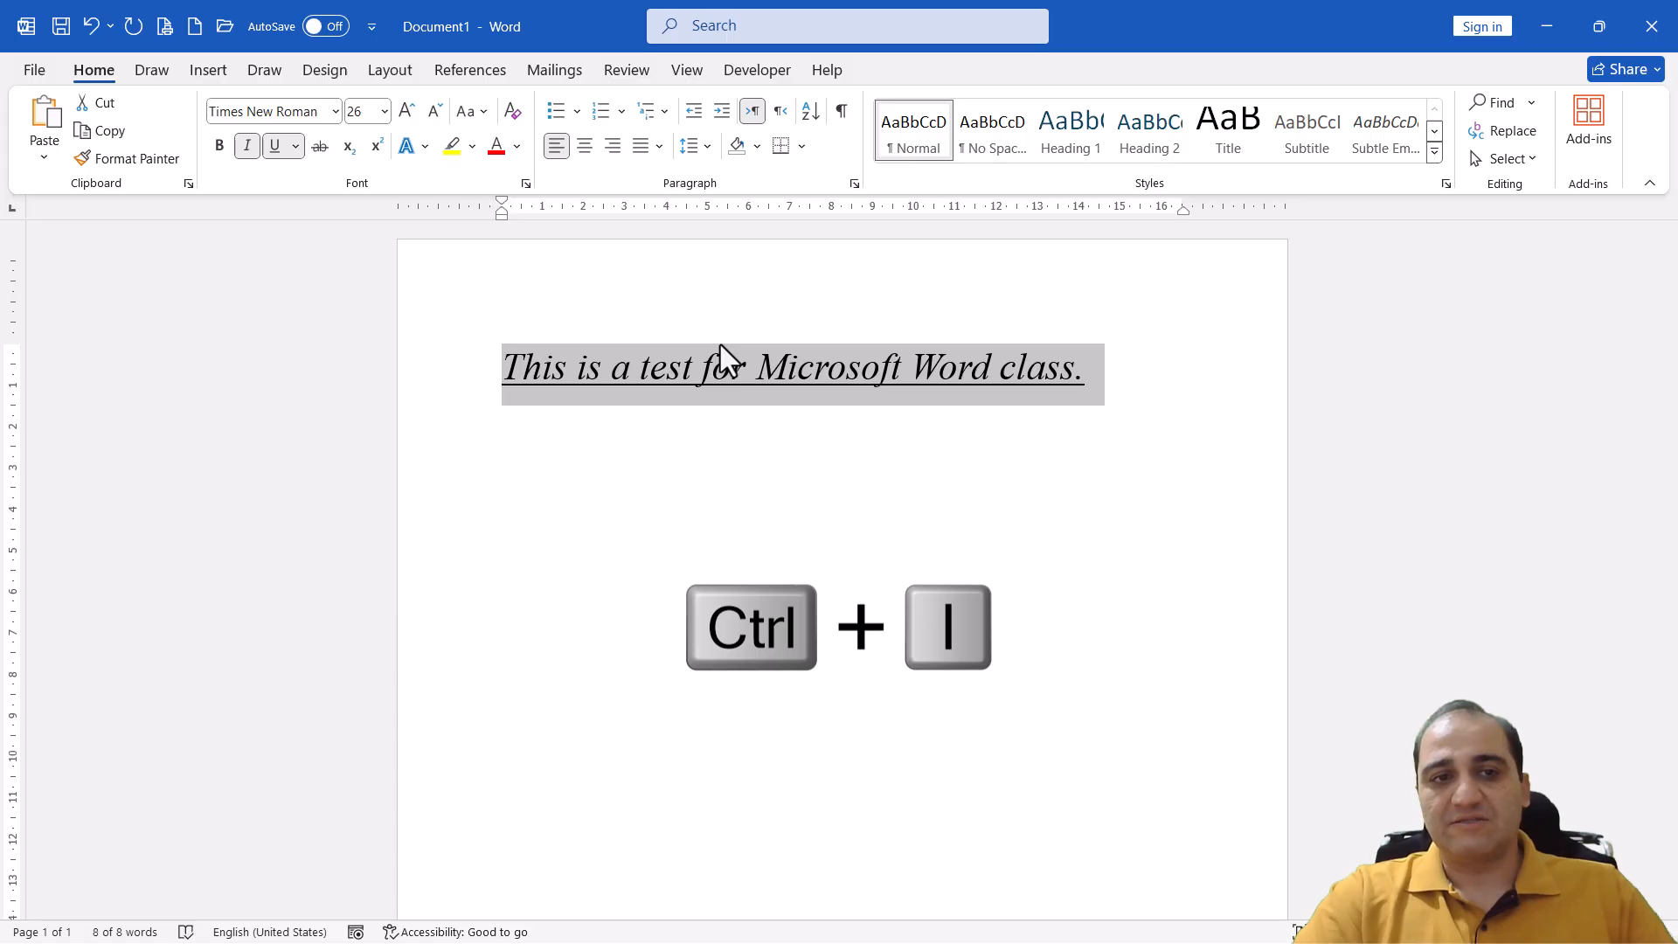
pyautogui.hotkey('ctrl', 'i')
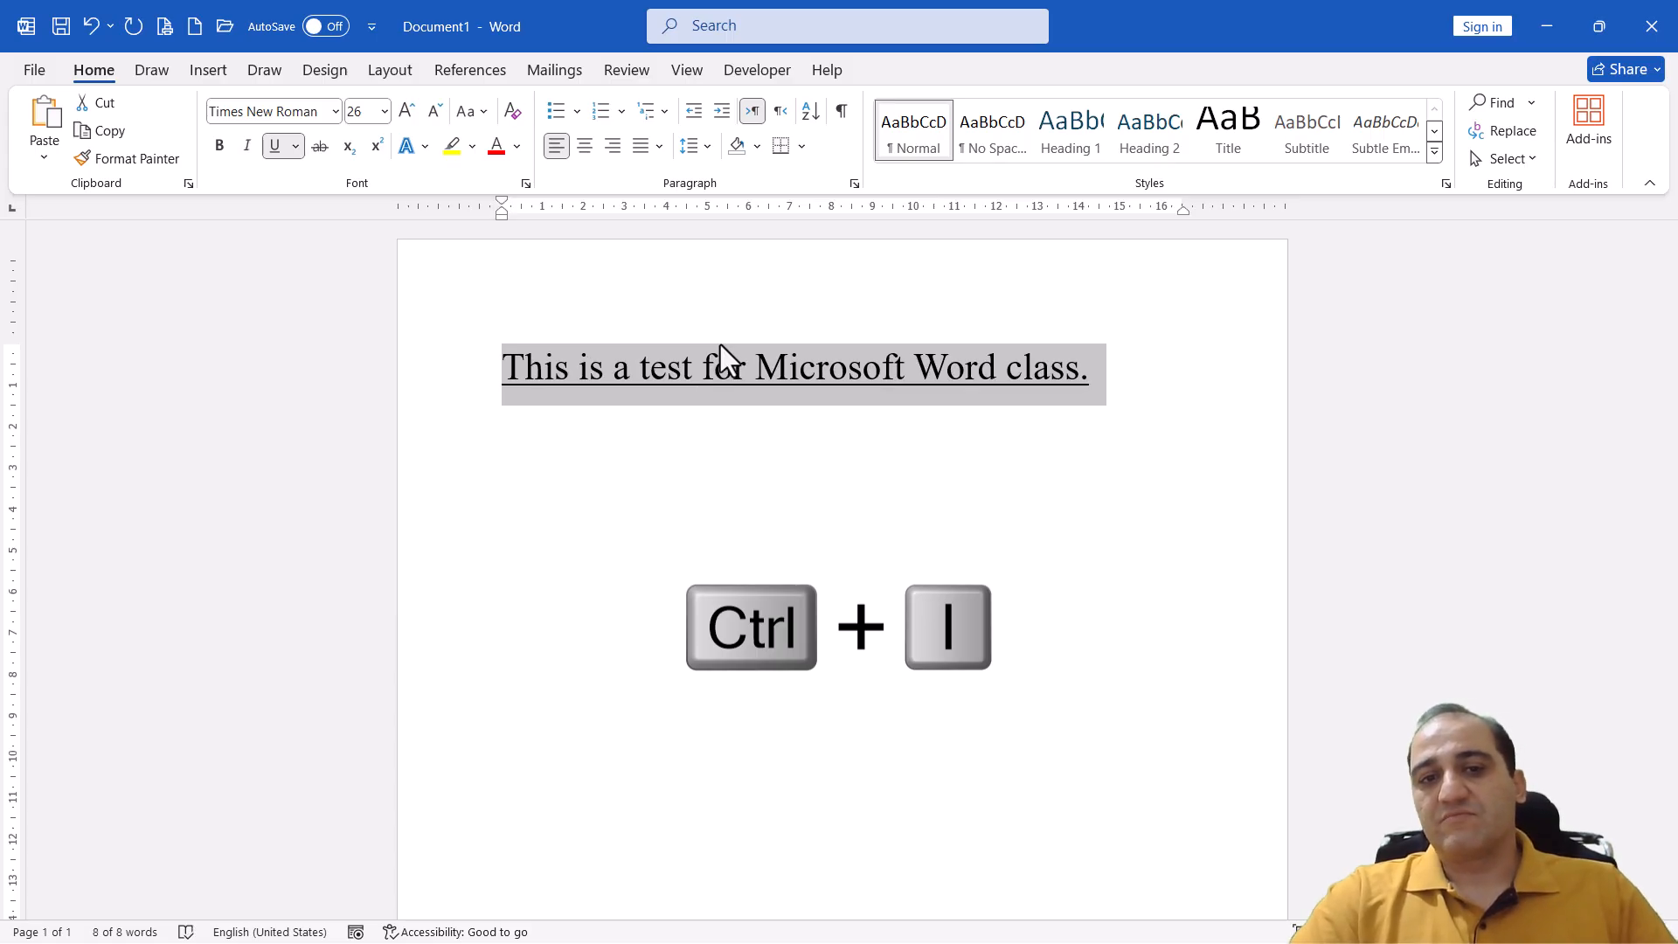
pyautogui.hotkey('ctrl', 'u')
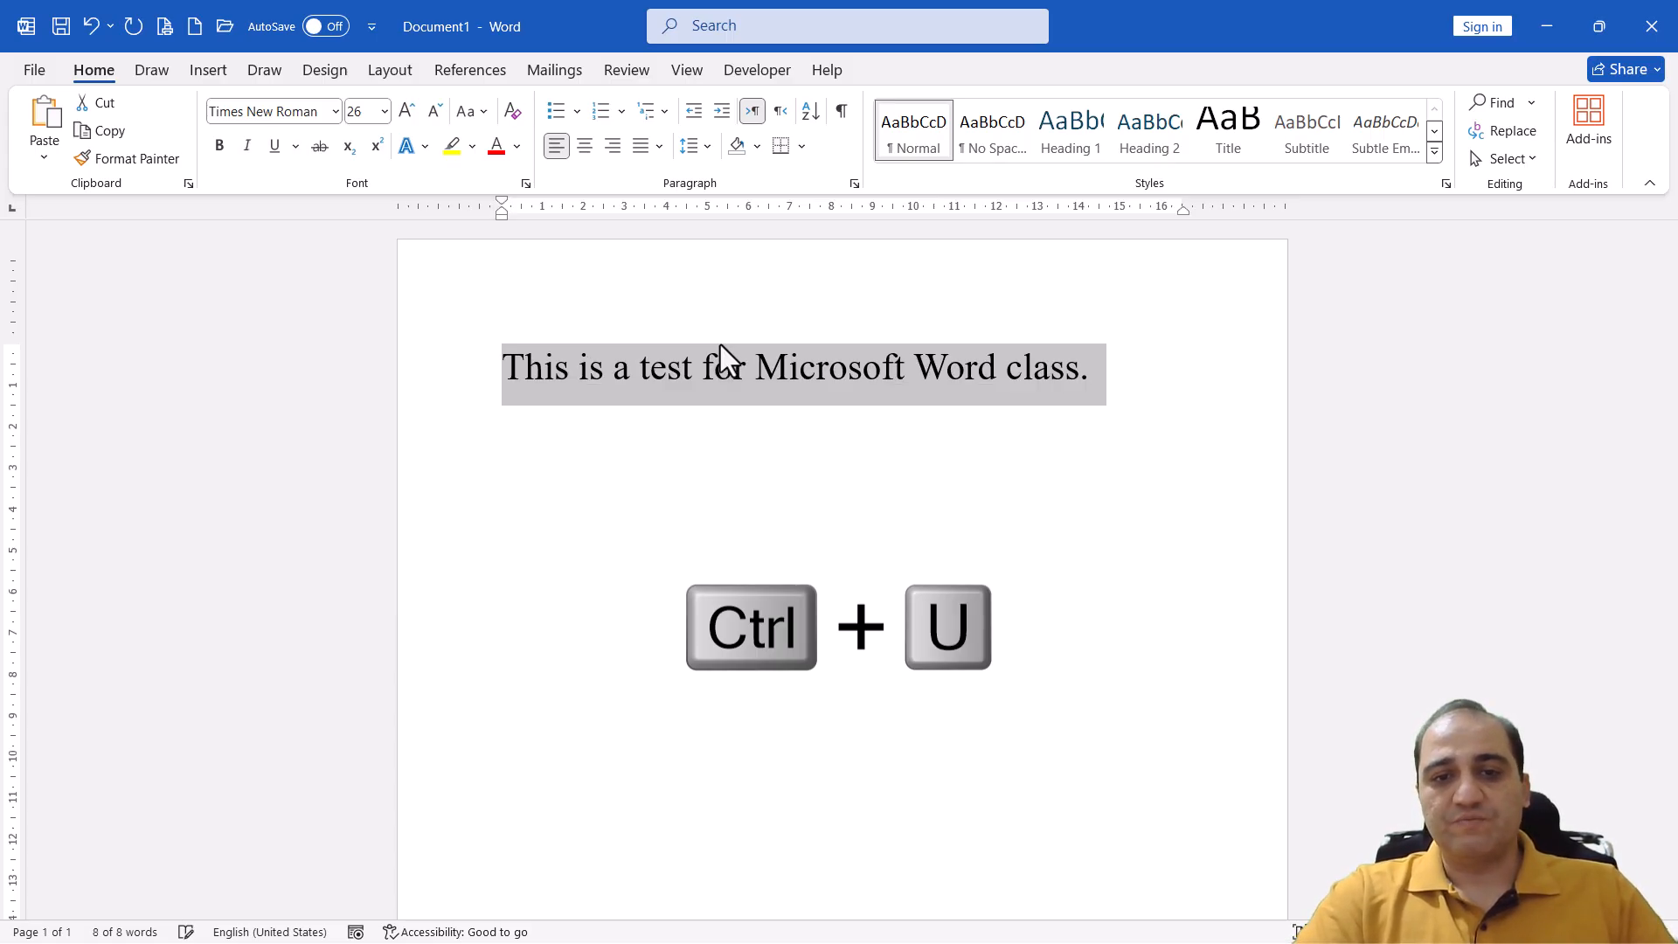
pyautogui.hotkey('ctrl', 'u')
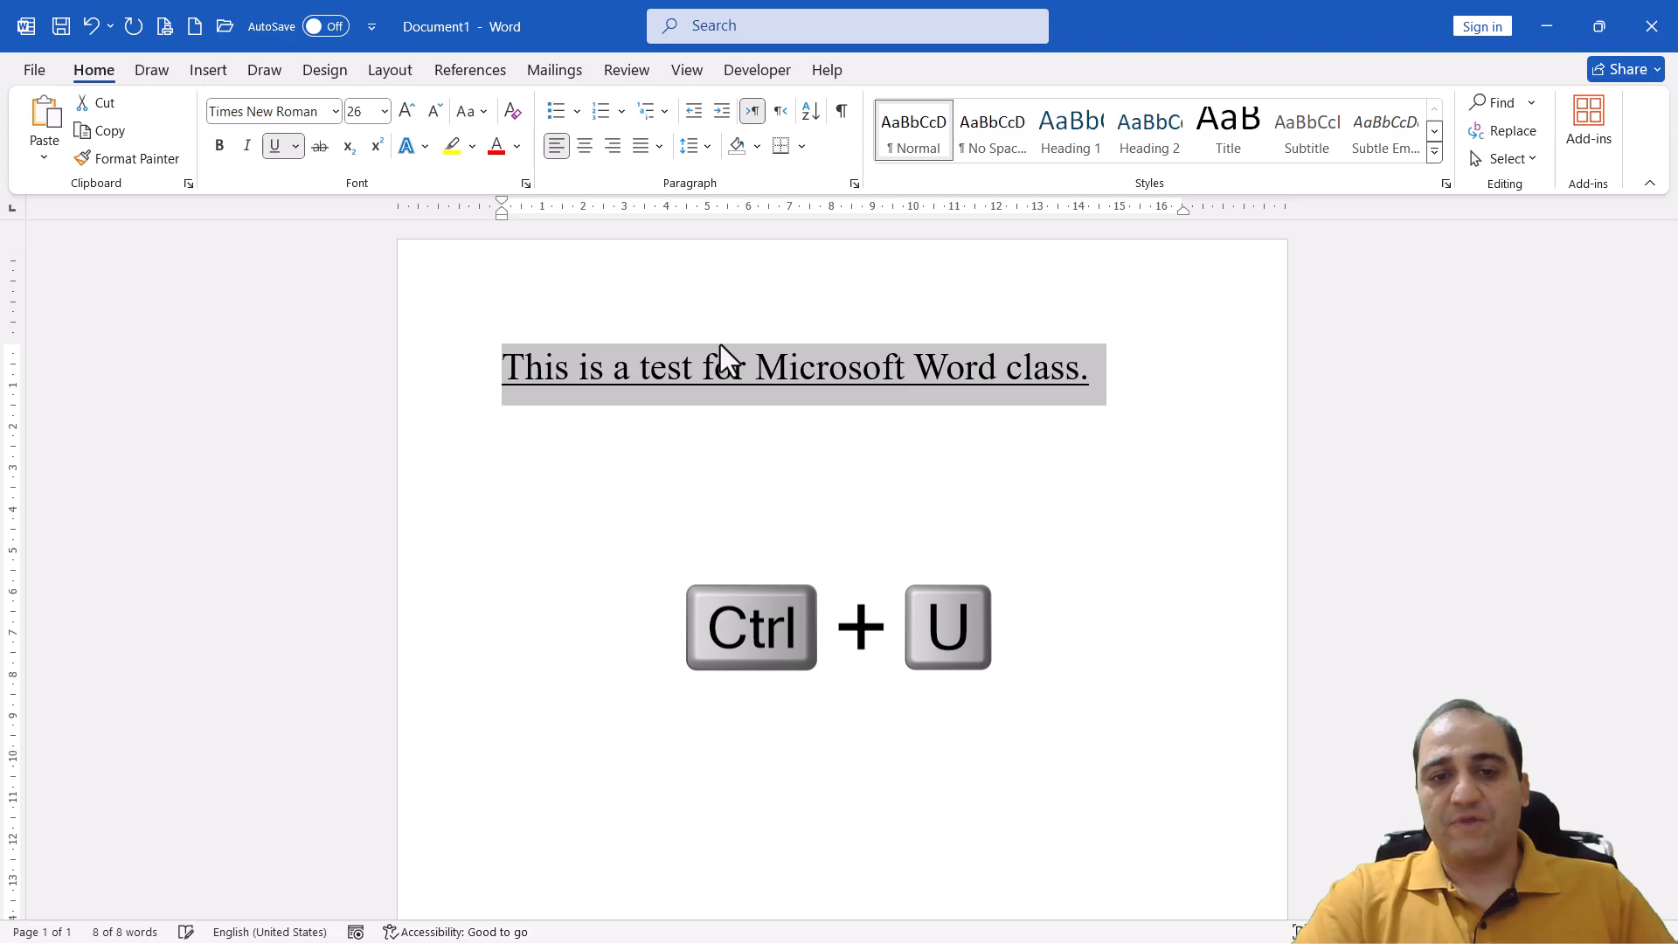
pyautogui.hotkey('ctrl', 'u')
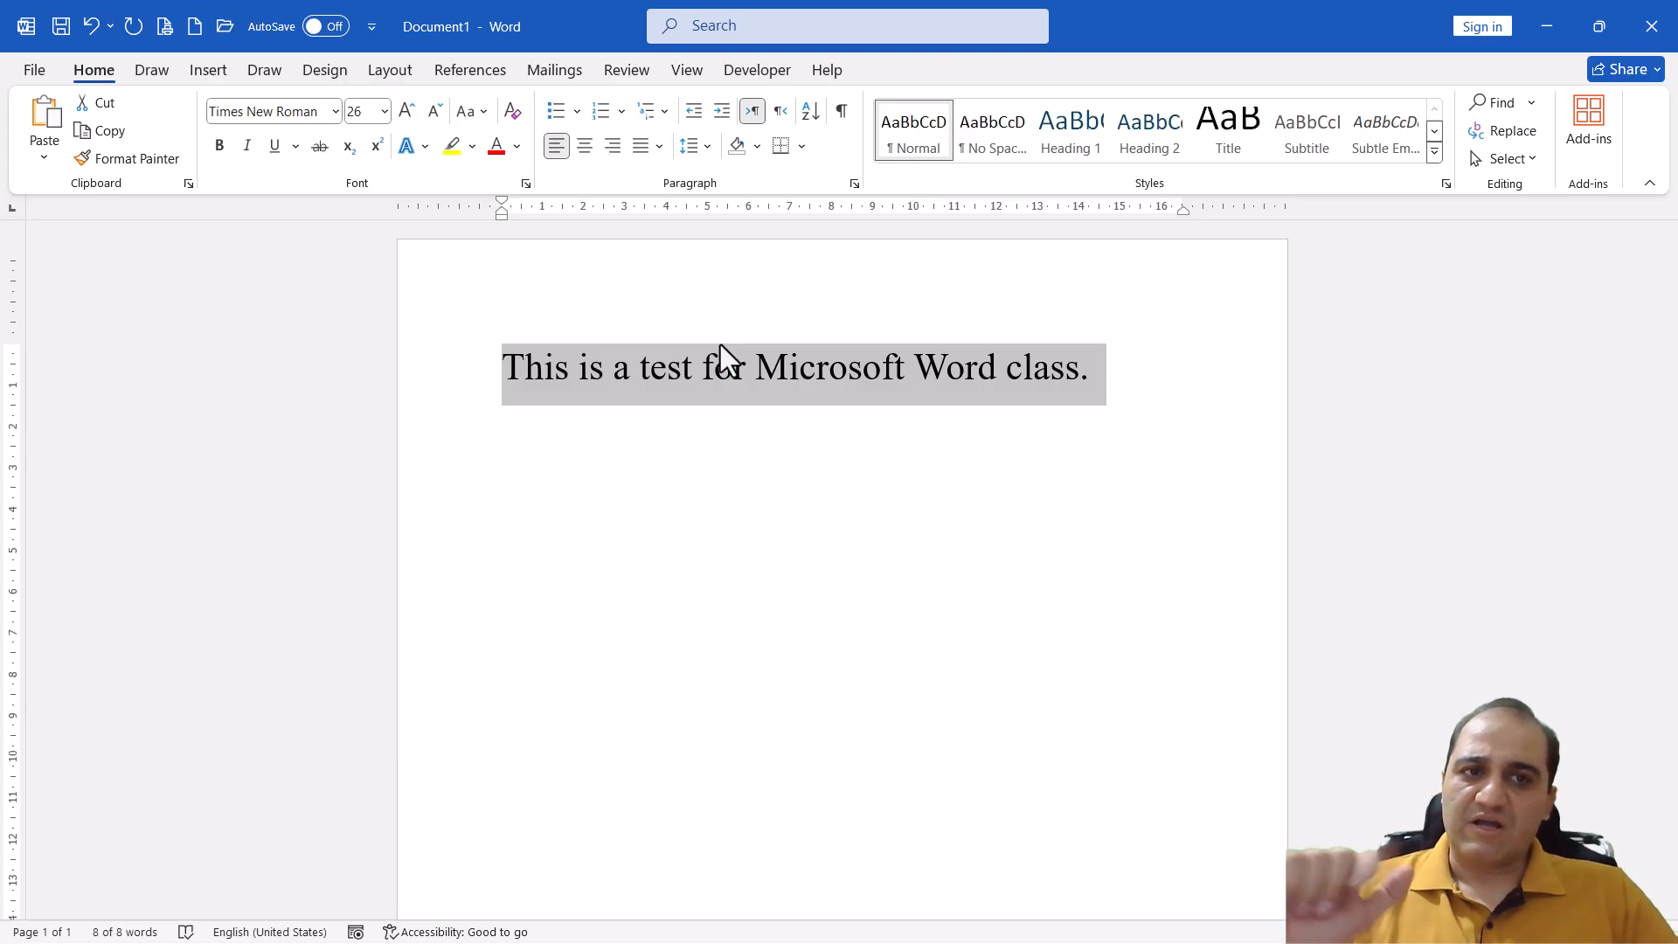
# Apply a dash-dot underline to the selected sentence and set the underline color to standard Red
pyautogui.click(297, 146)
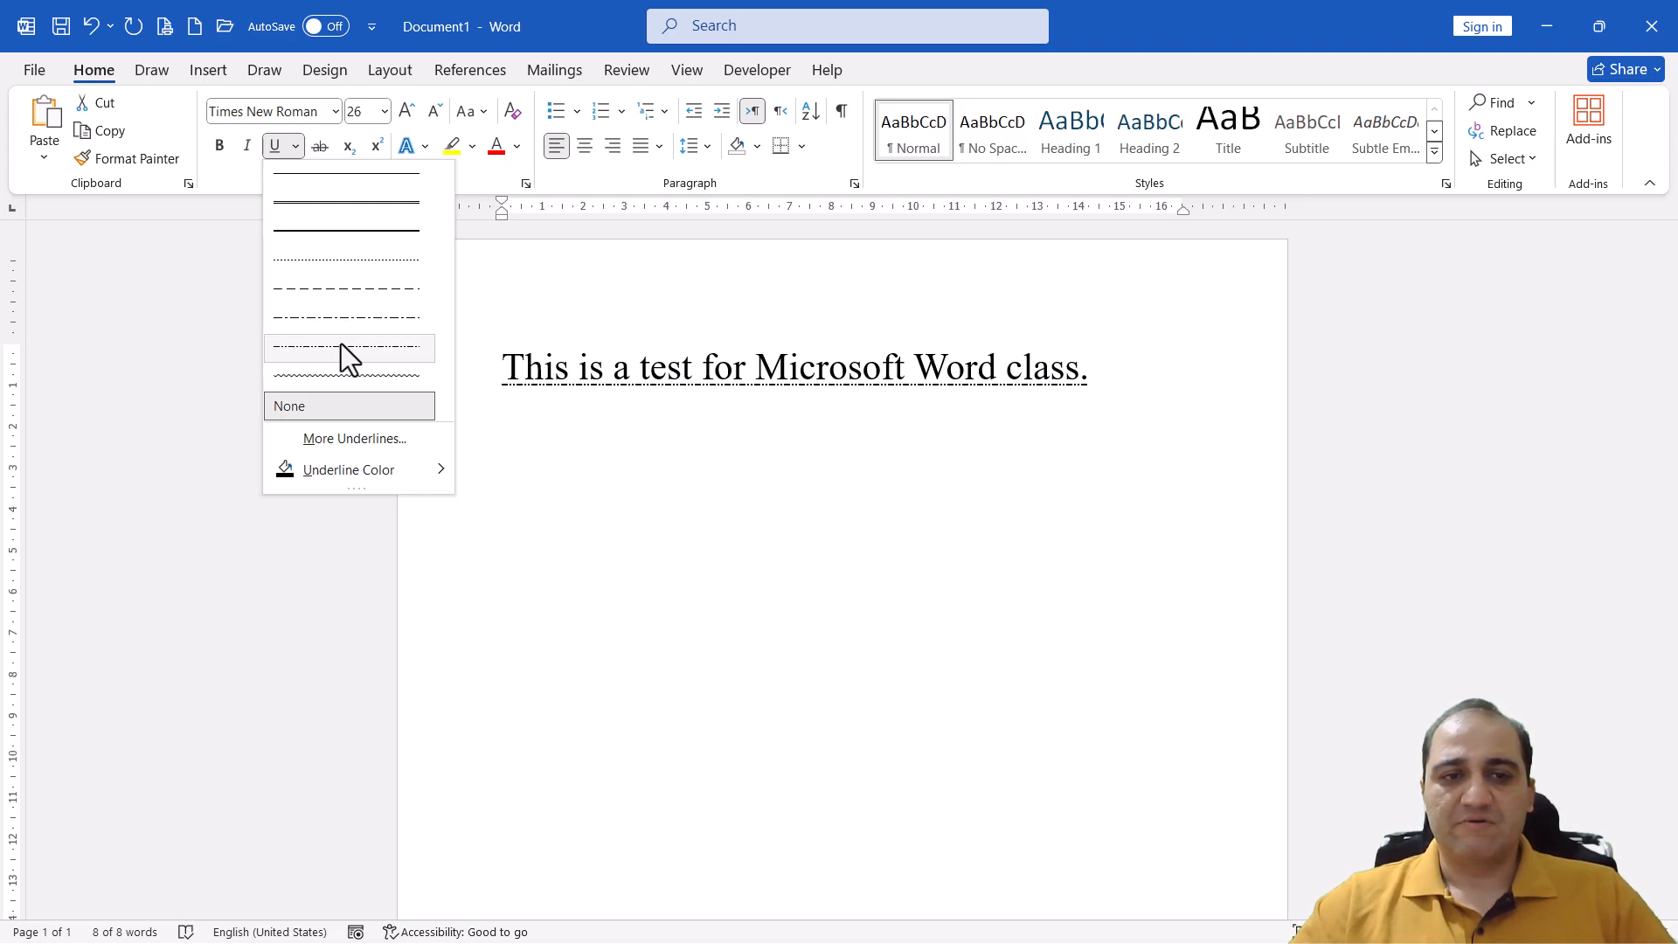
pyautogui.click(344, 311)
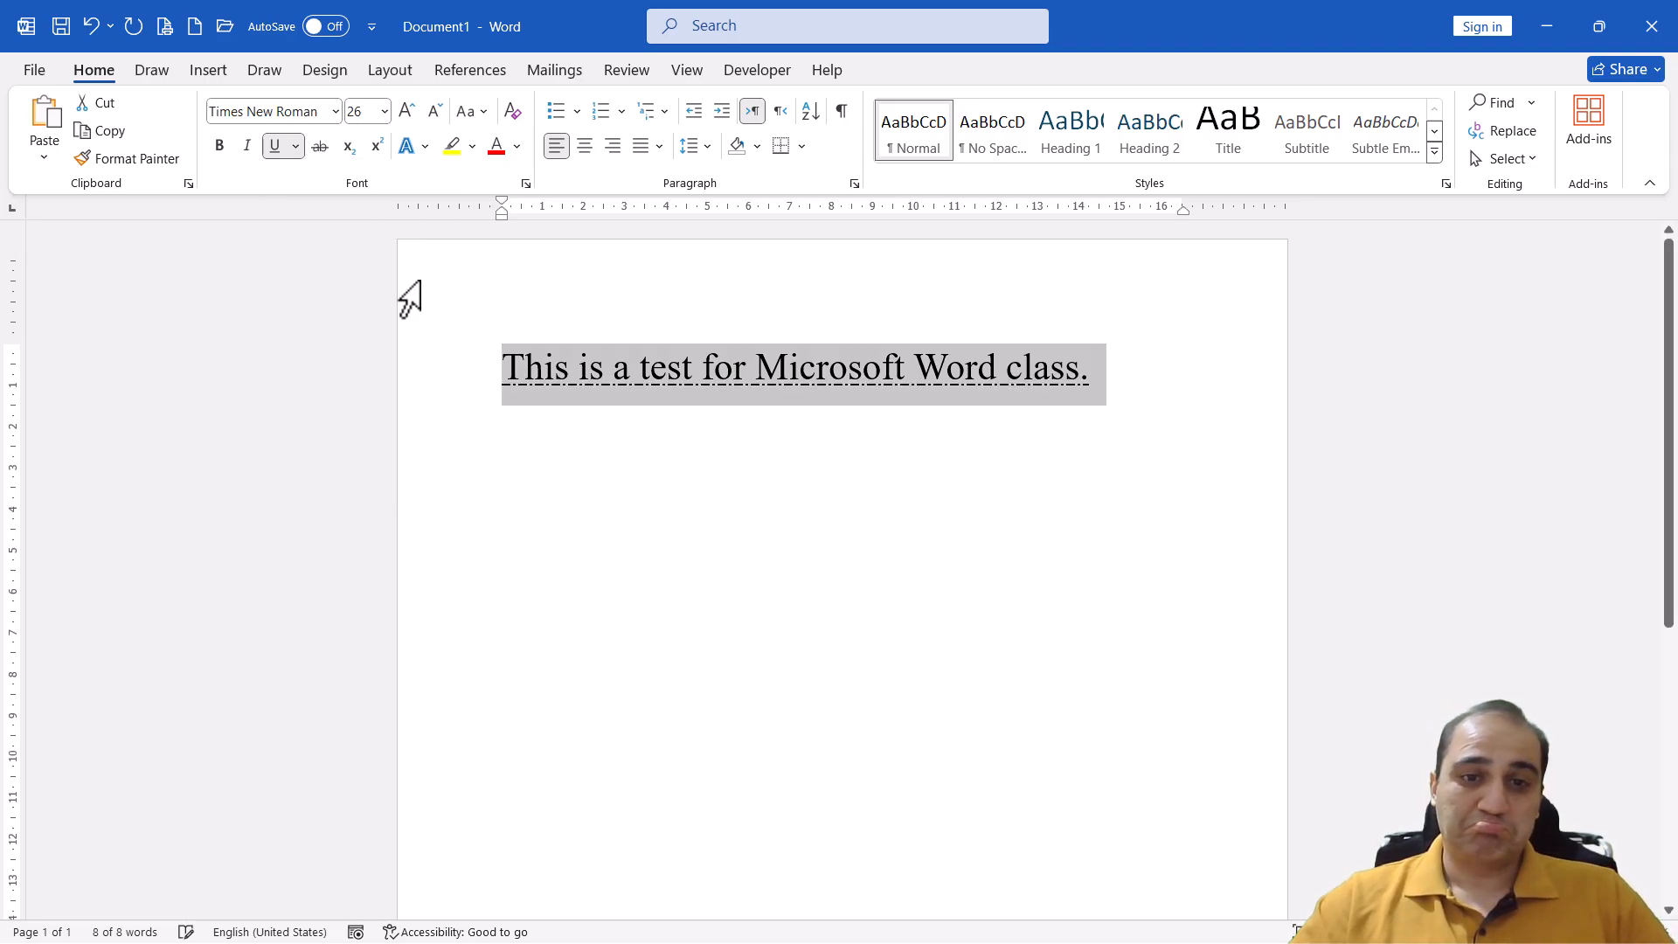
pyautogui.click(303, 150)
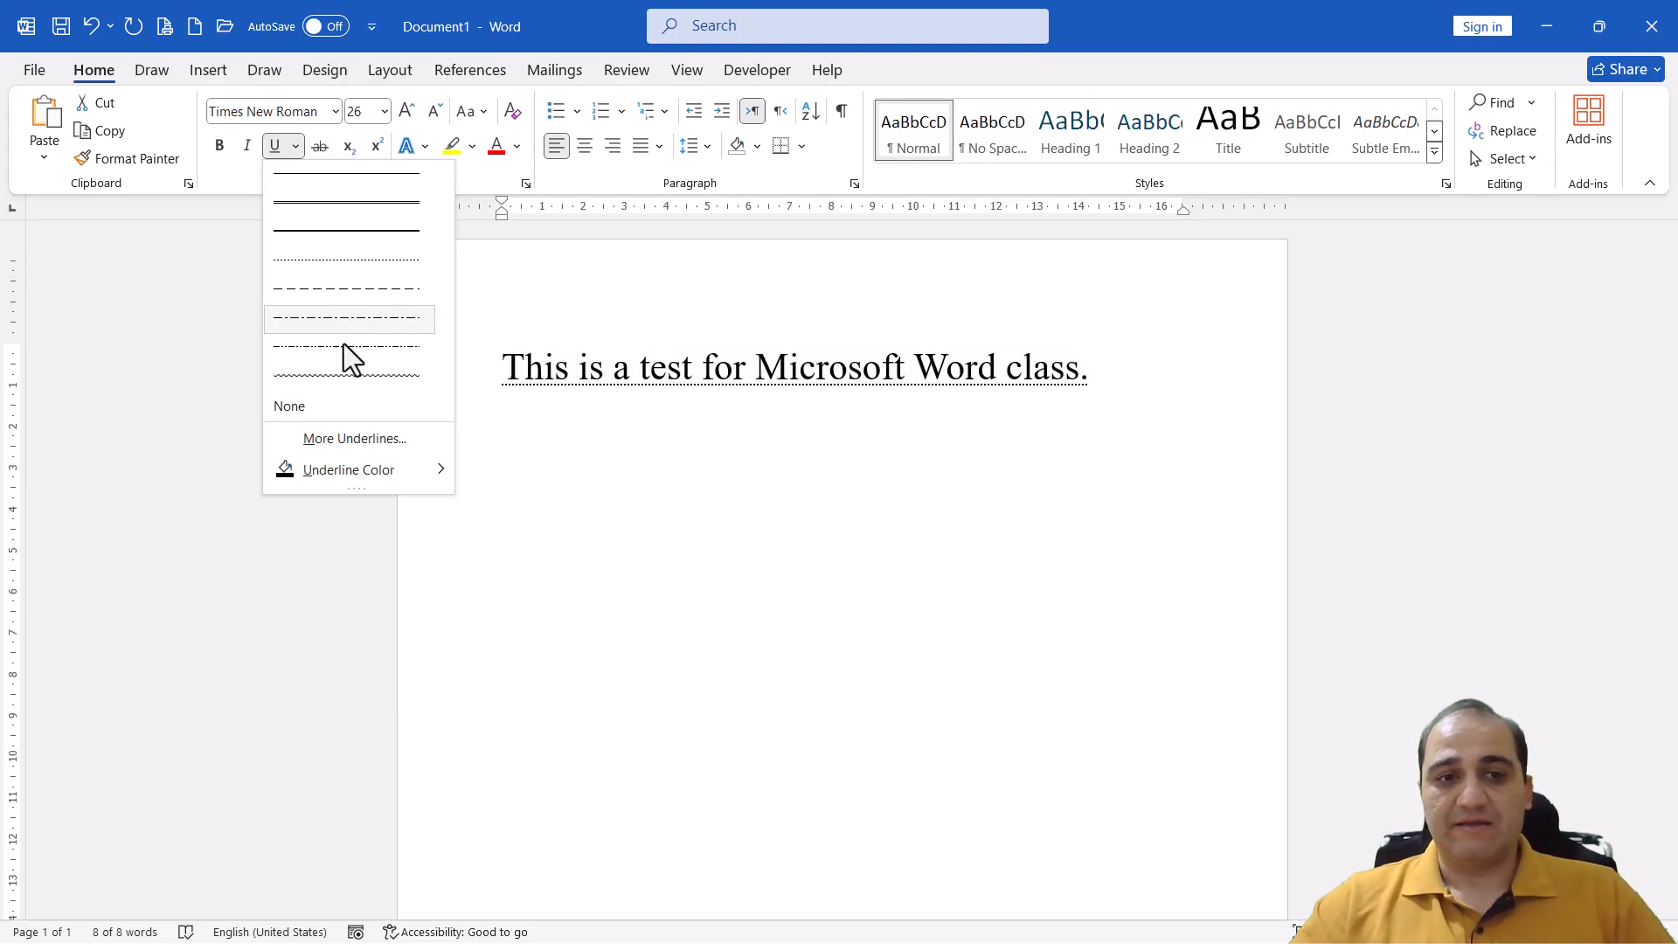
pyautogui.moveTo(340, 479)
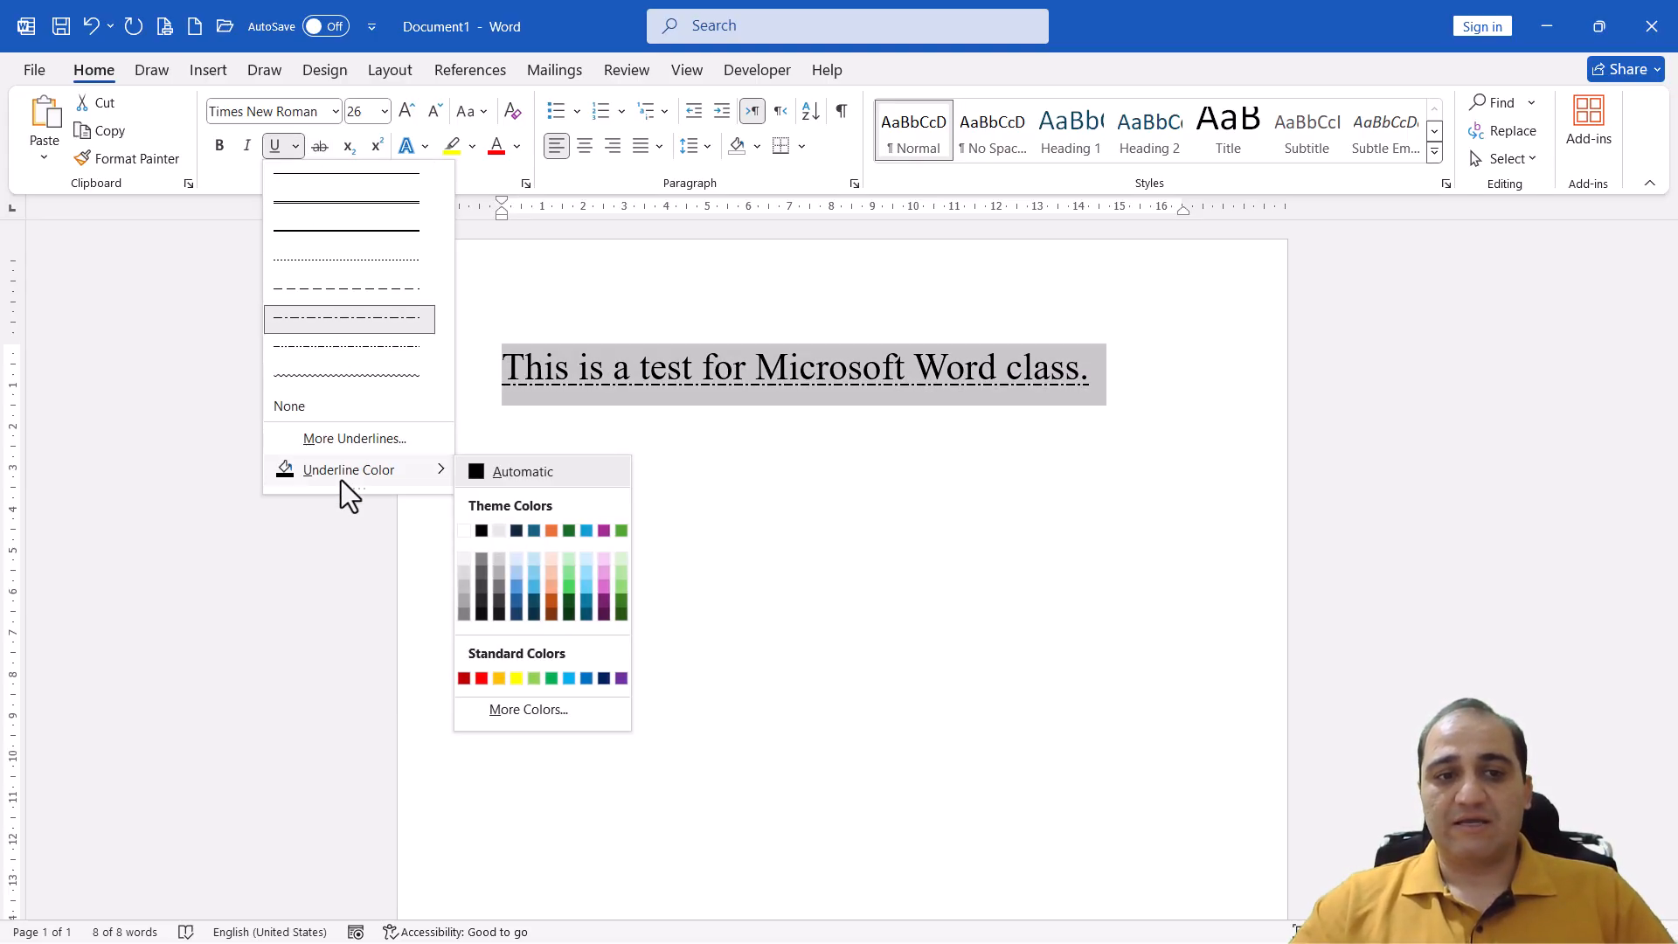
pyautogui.click(481, 679)
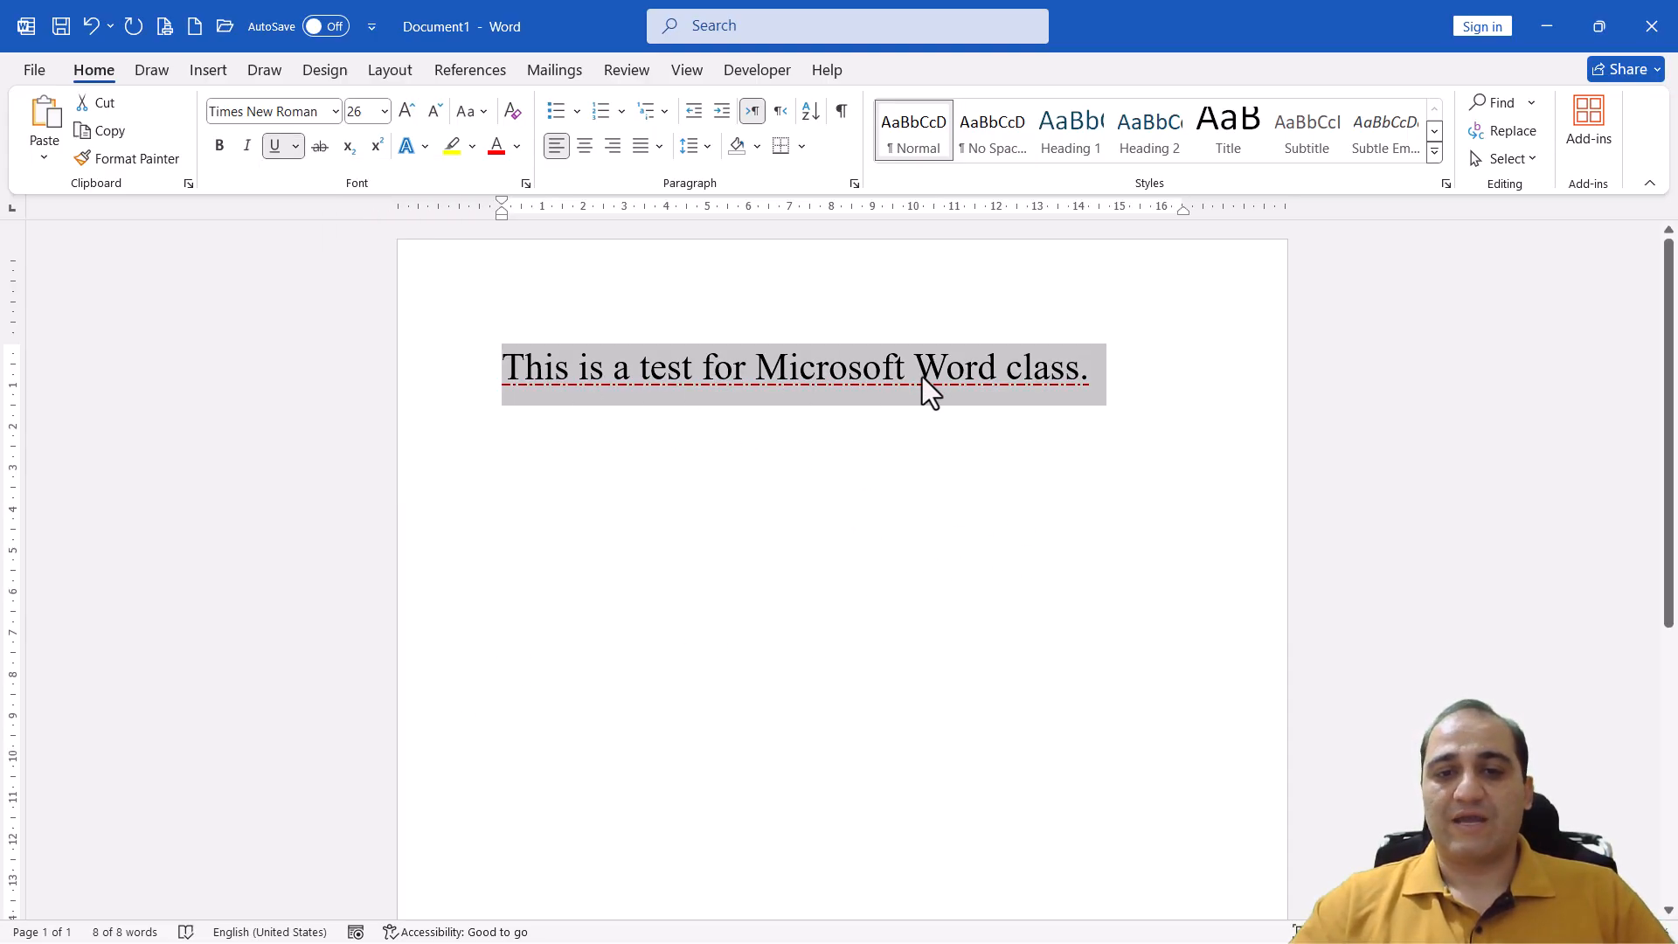
# Change the sentence's underline to the thick single line, and remove the underline
pyautogui.click(297, 145)
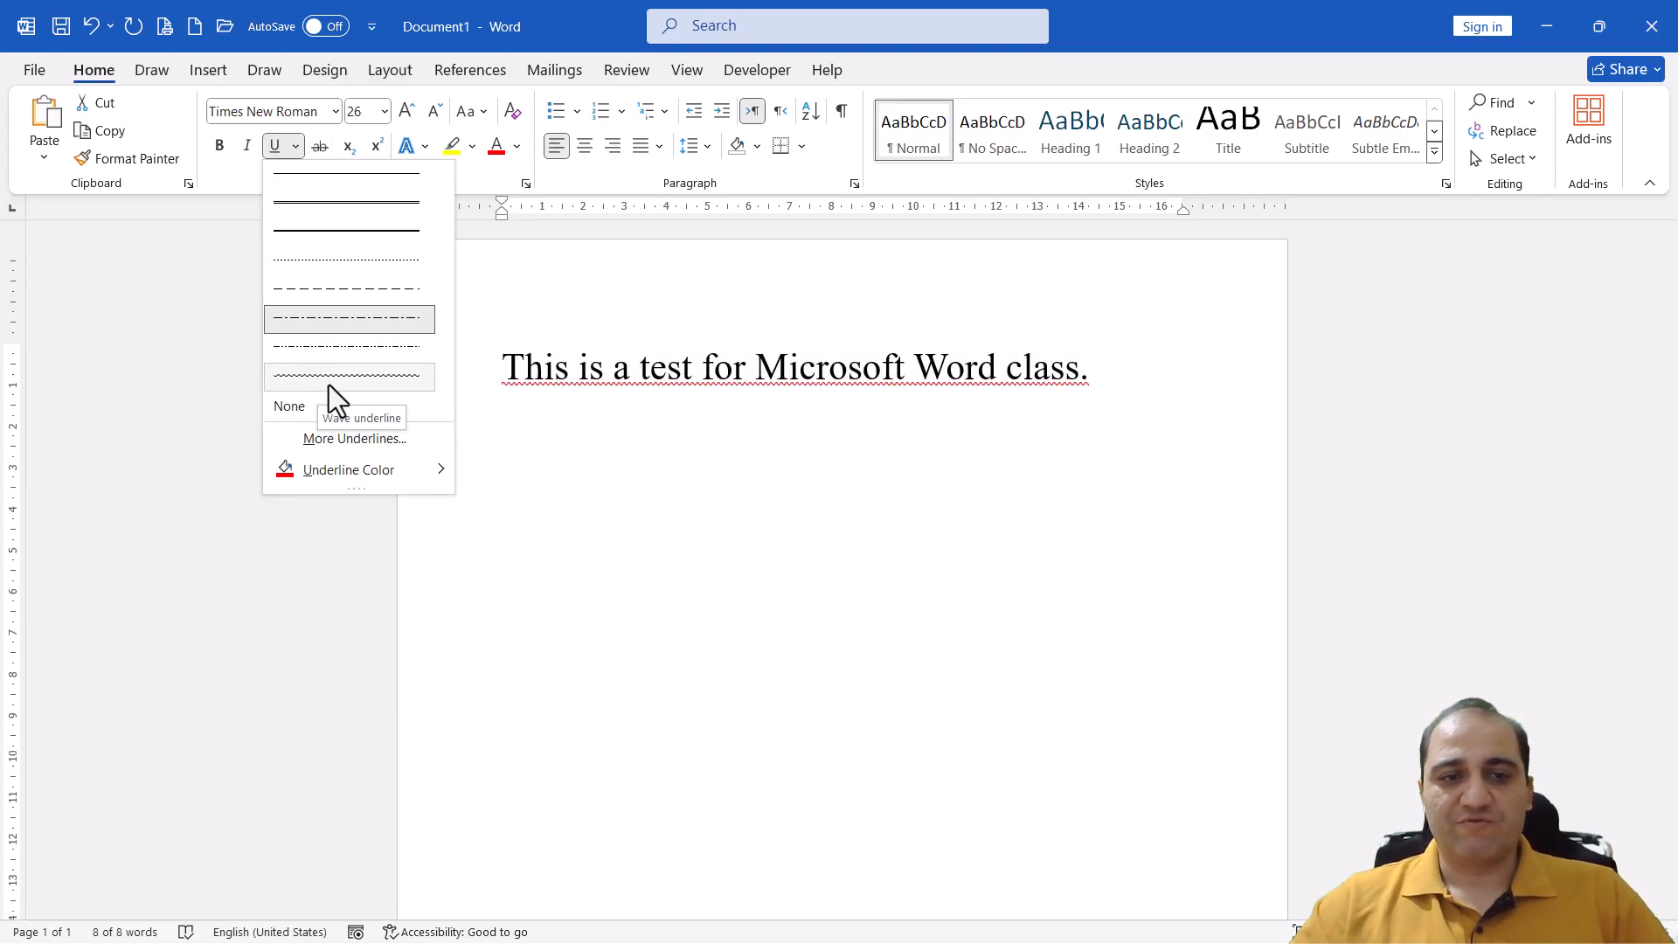
pyautogui.click(348, 229)
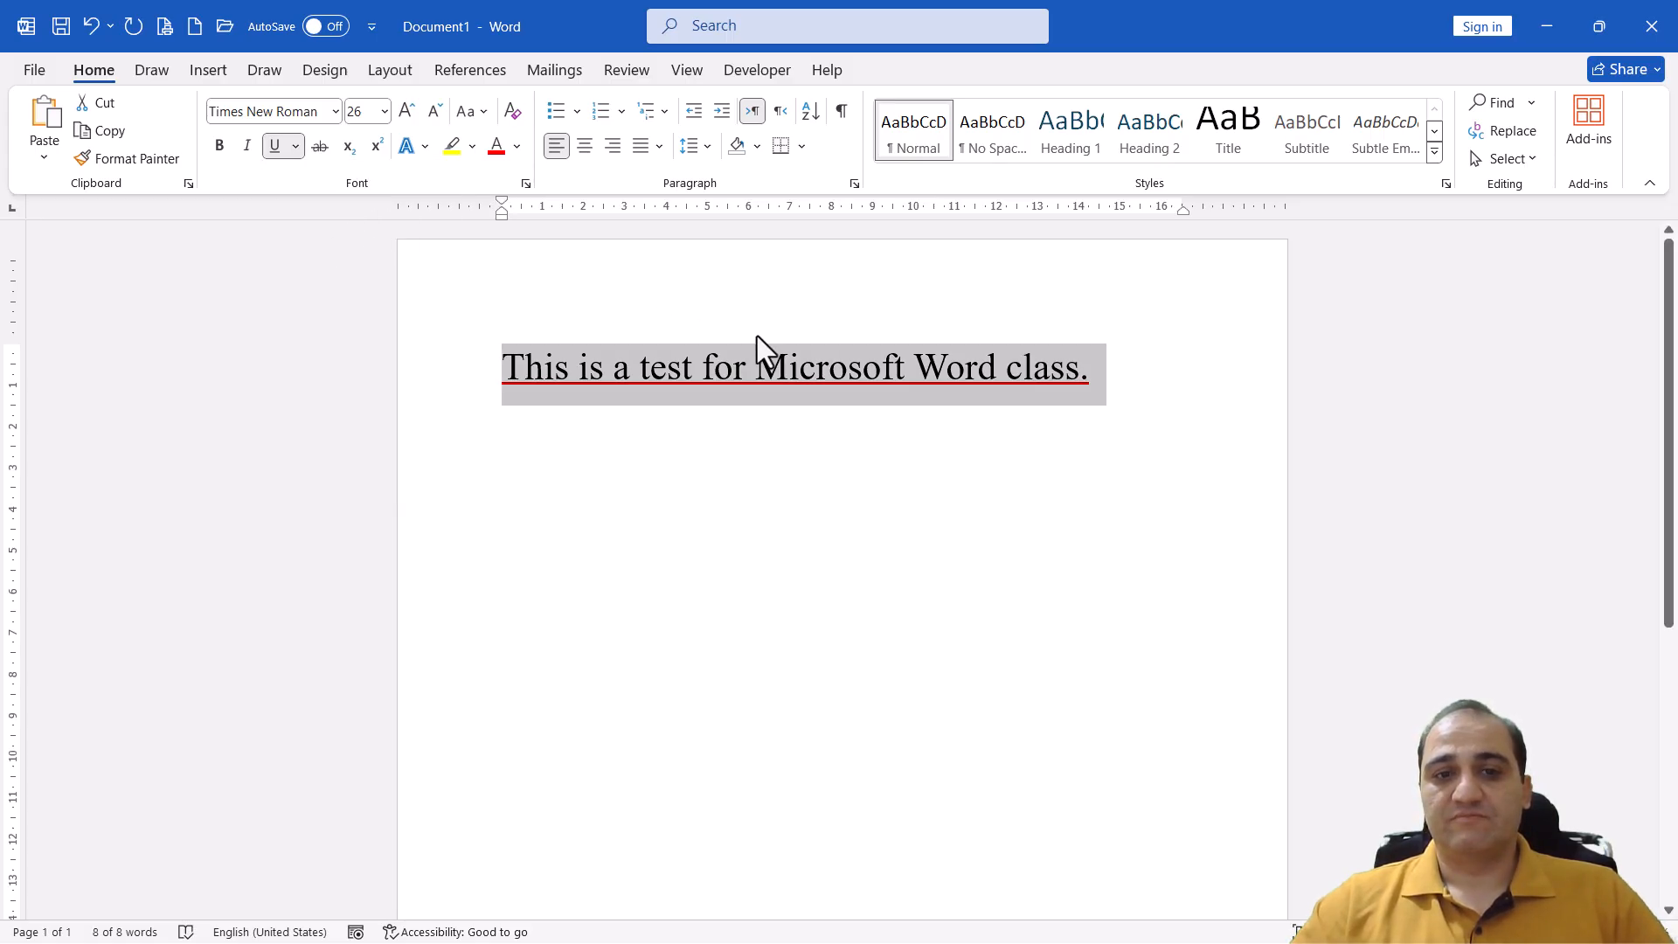
pyautogui.click(276, 145)
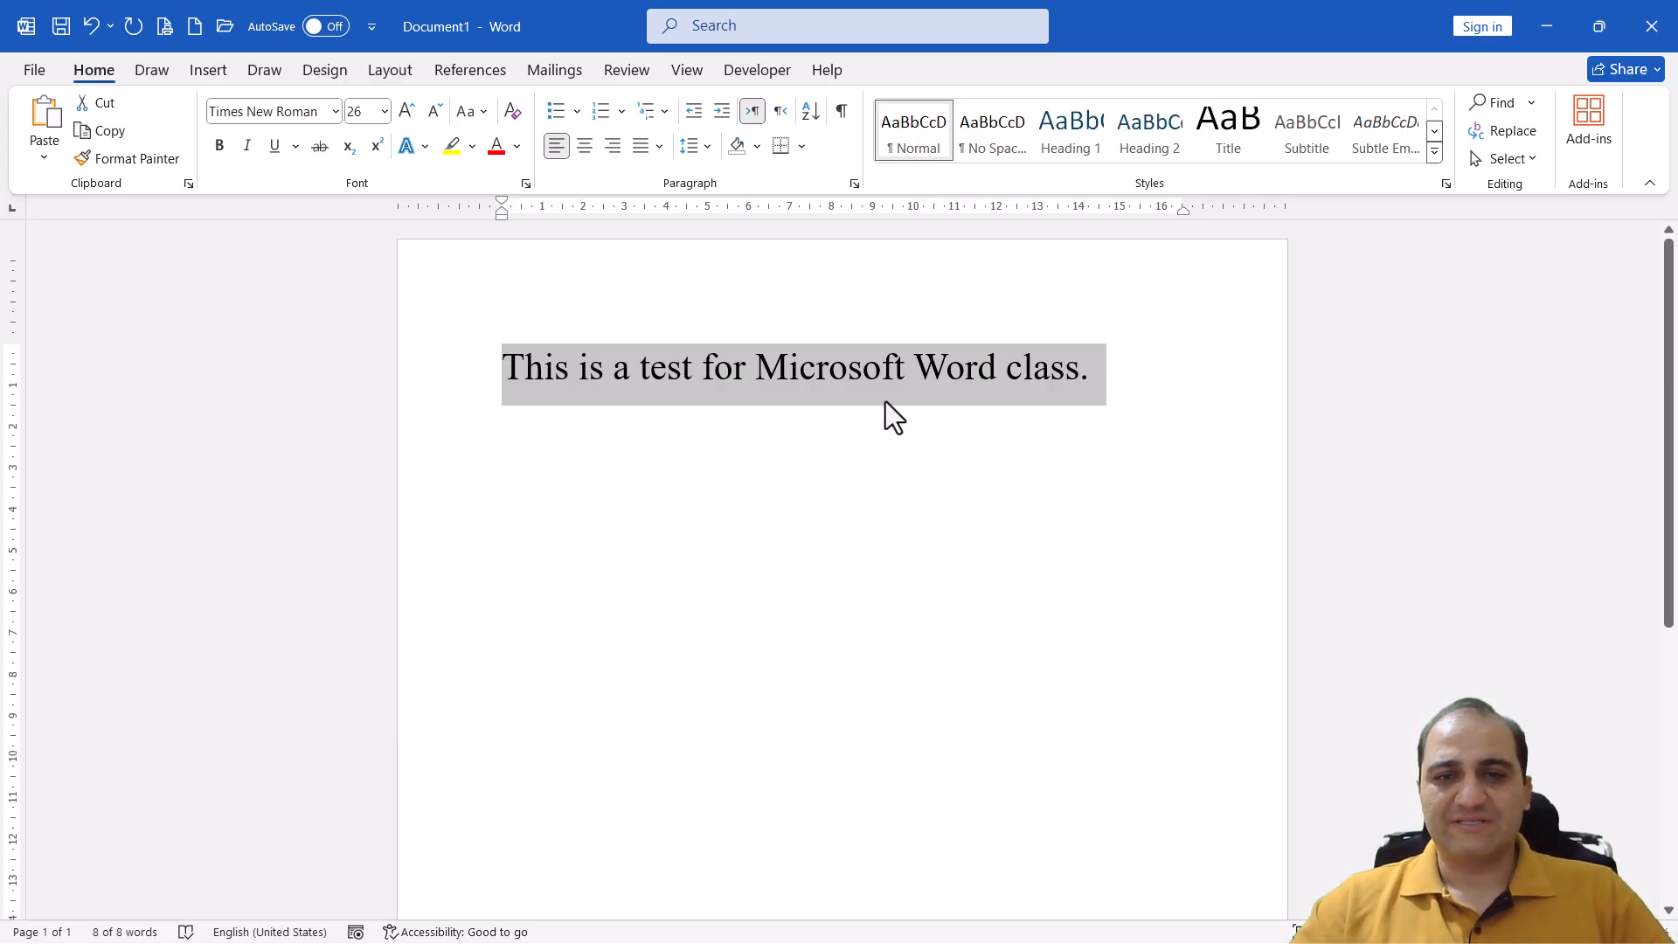
# Below the sentence, leave an empty line and add the lines "Don't say:" and "This are a book."
pyautogui.click(1097, 375)
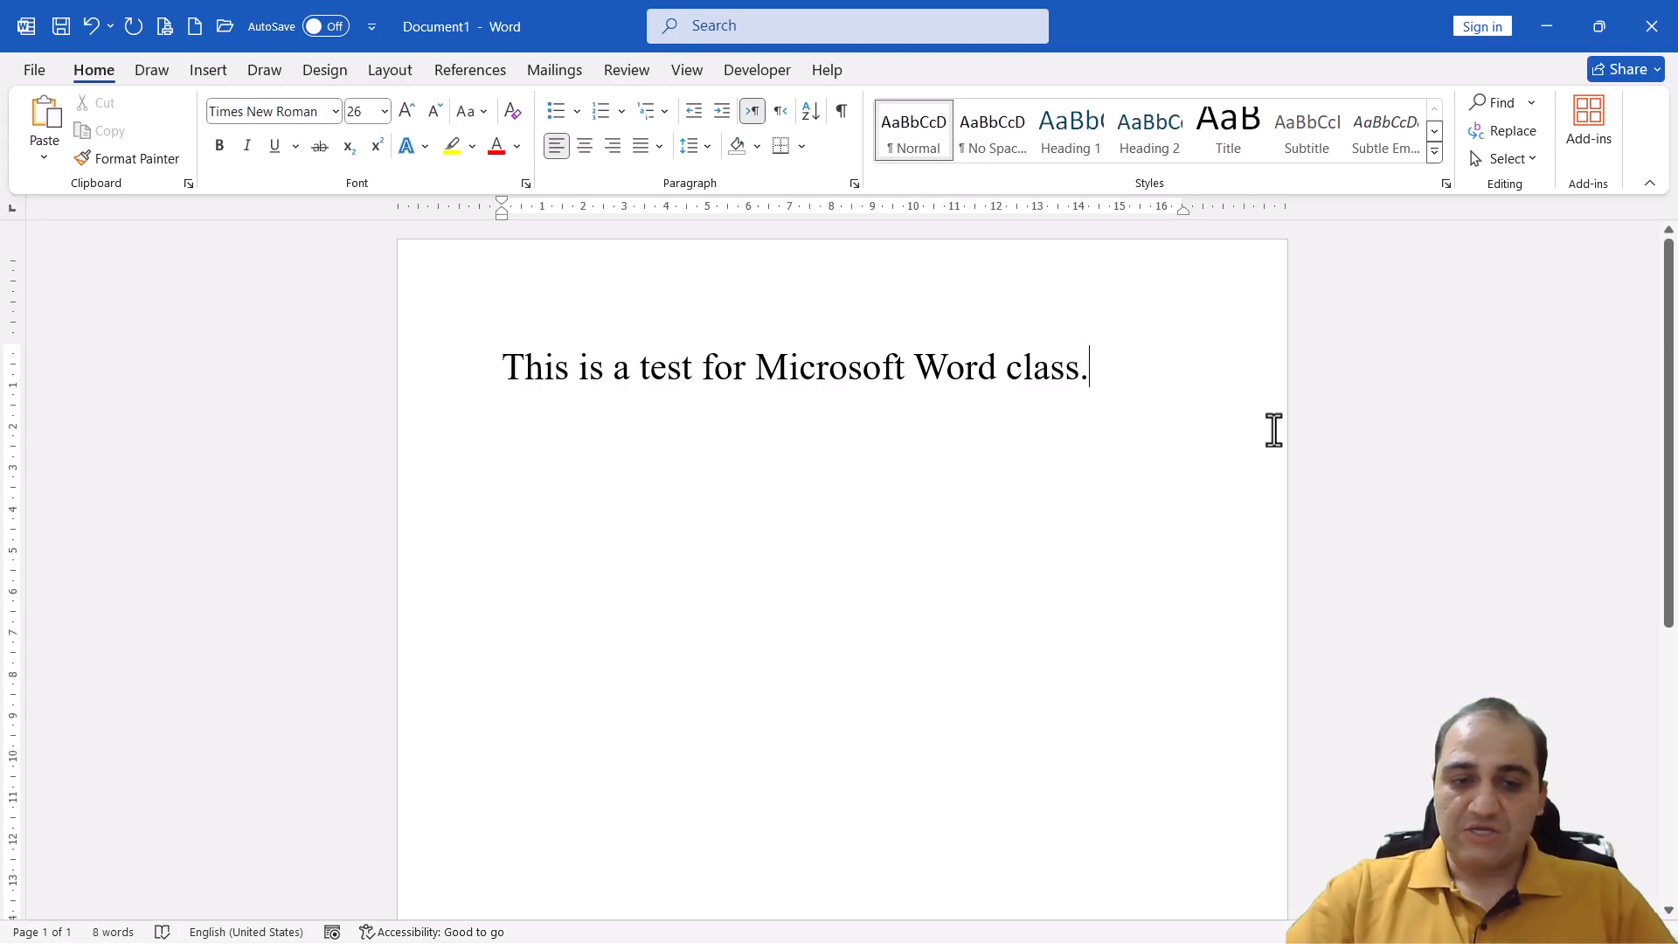
pyautogui.press('Return')
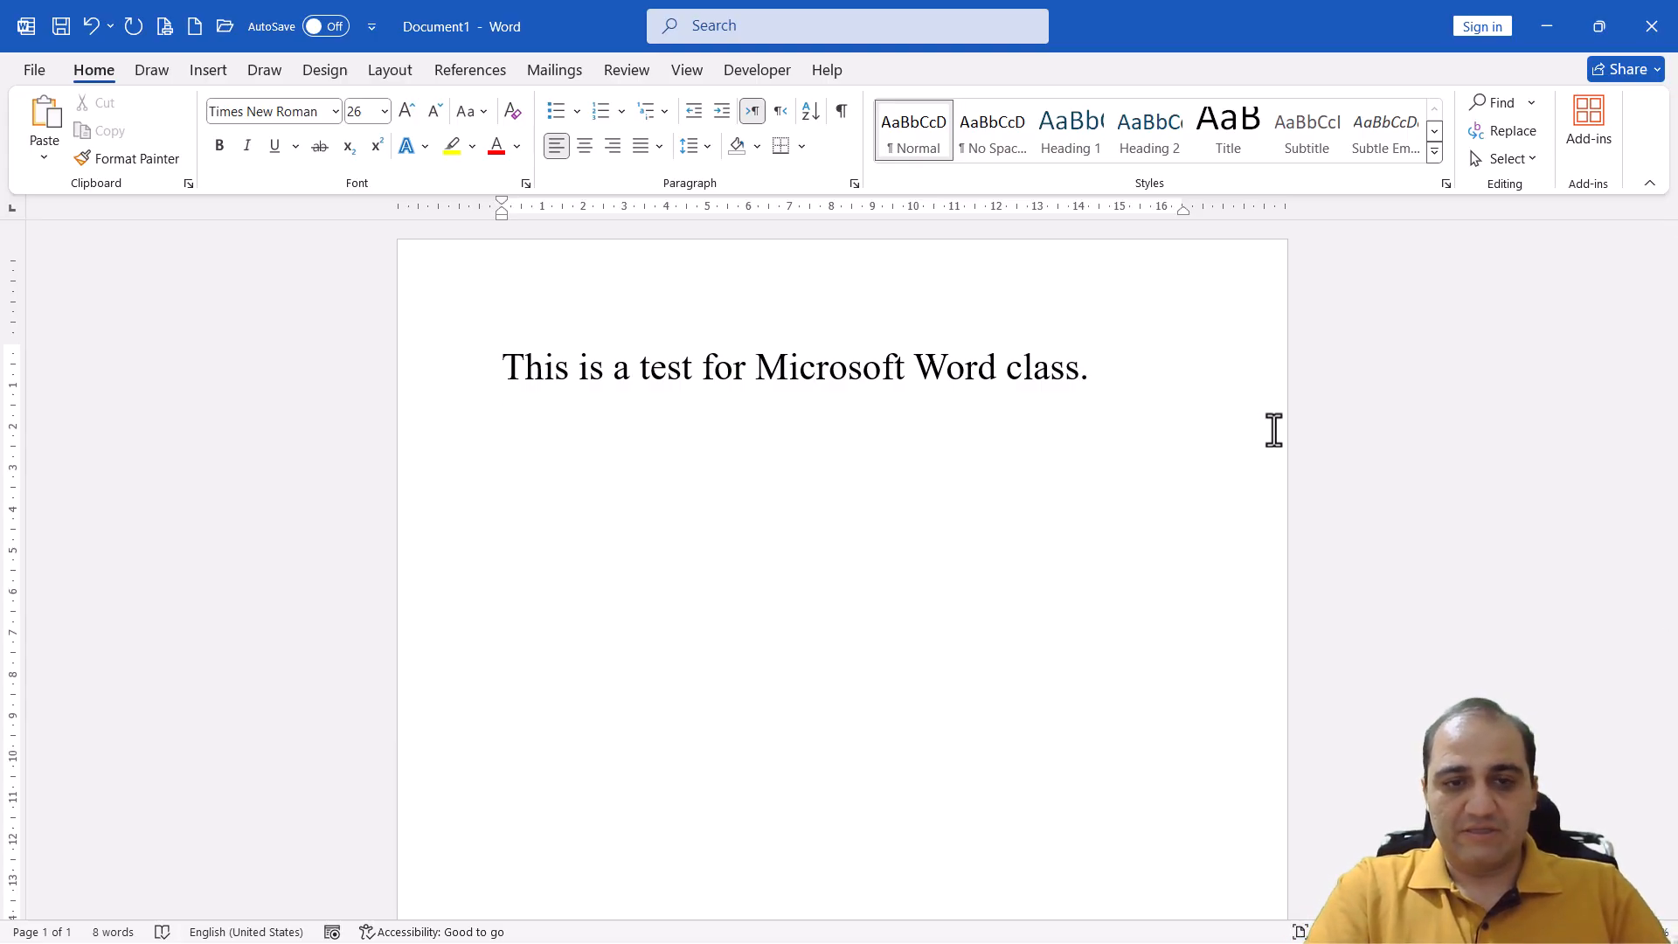
pyautogui.press('Return')
pyautogui.write('Do')
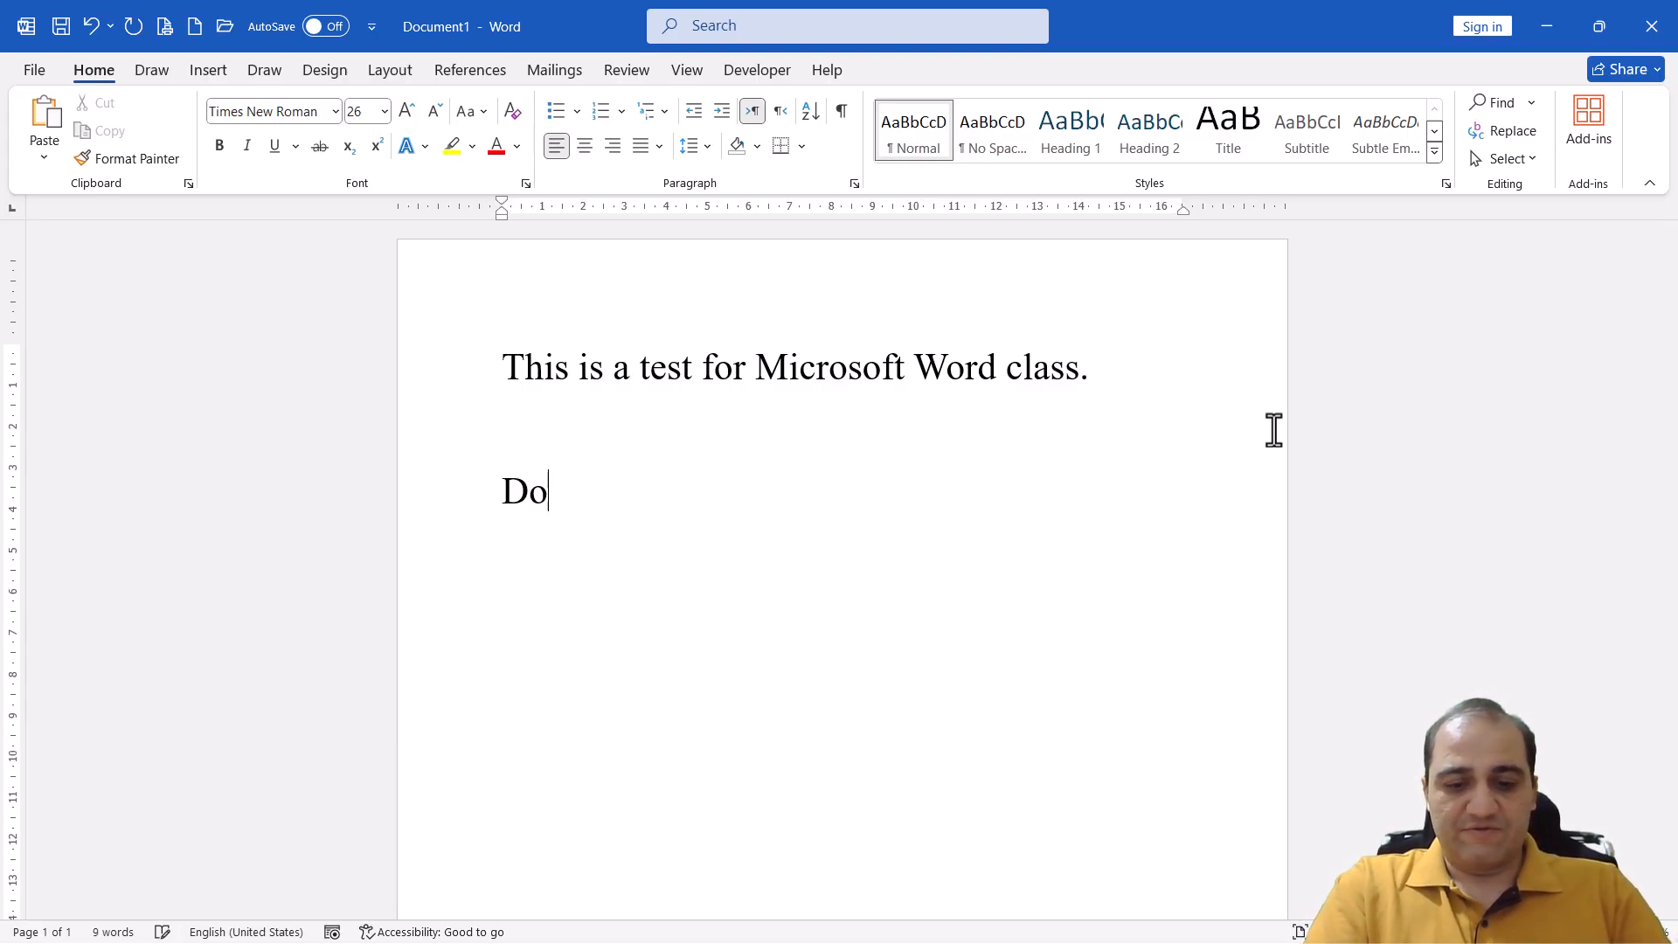
pyautogui.write("n't sa")
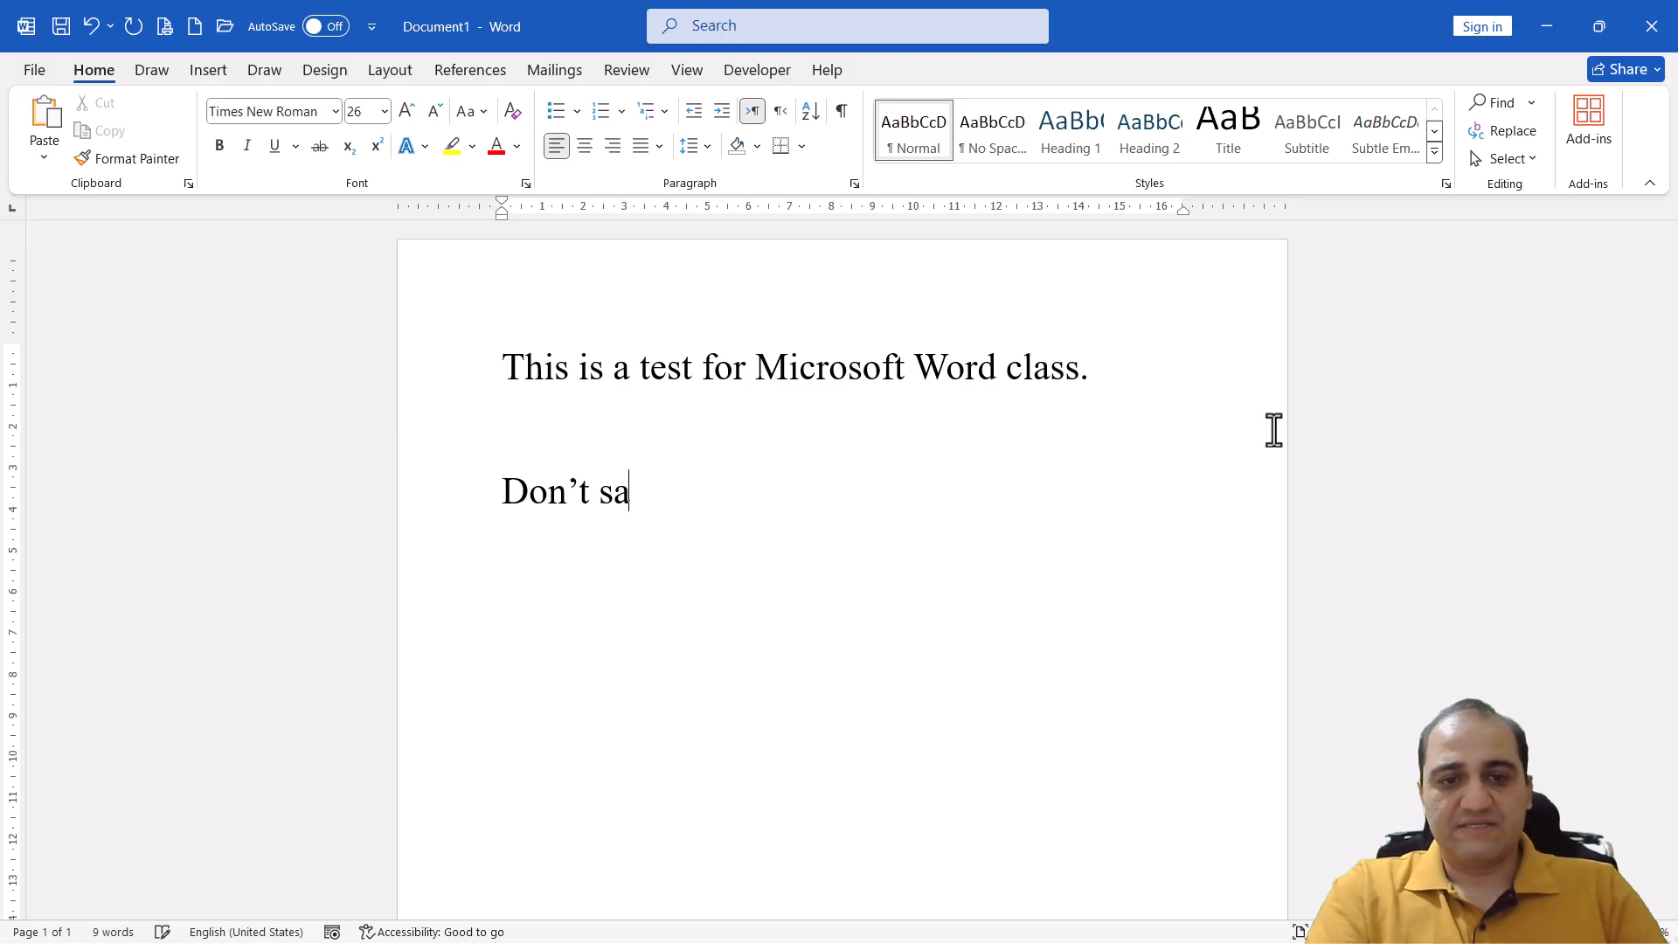
pyautogui.write('y:')
pyautogui.press('Return')
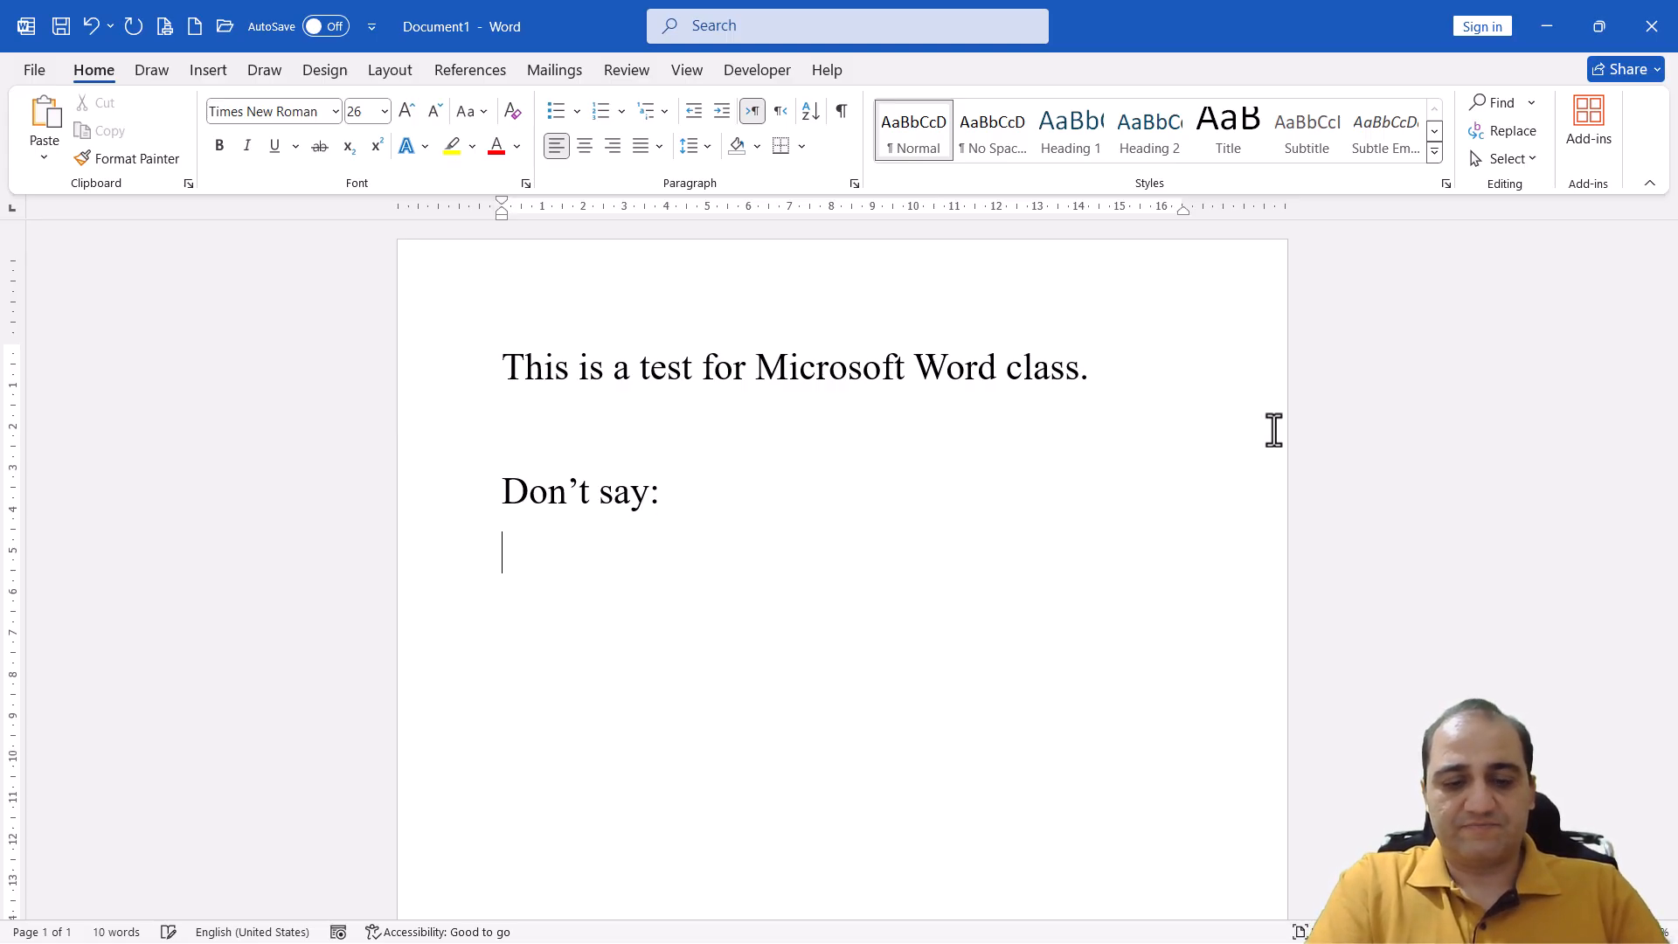
pyautogui.write('T')
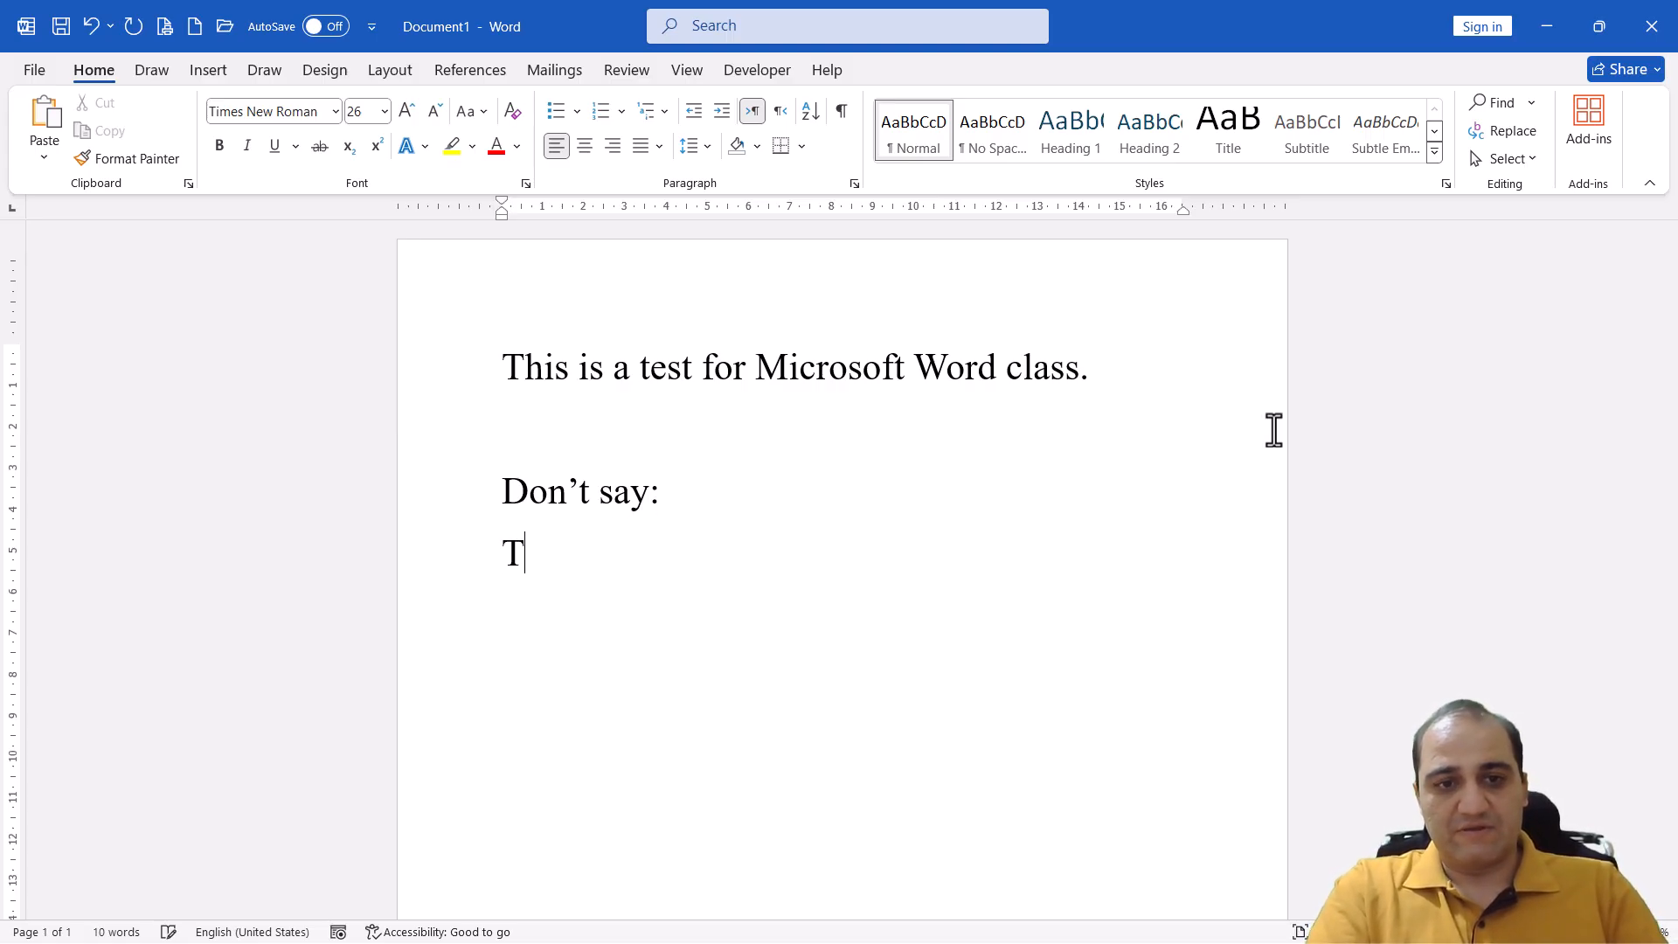
pyautogui.write('his are')
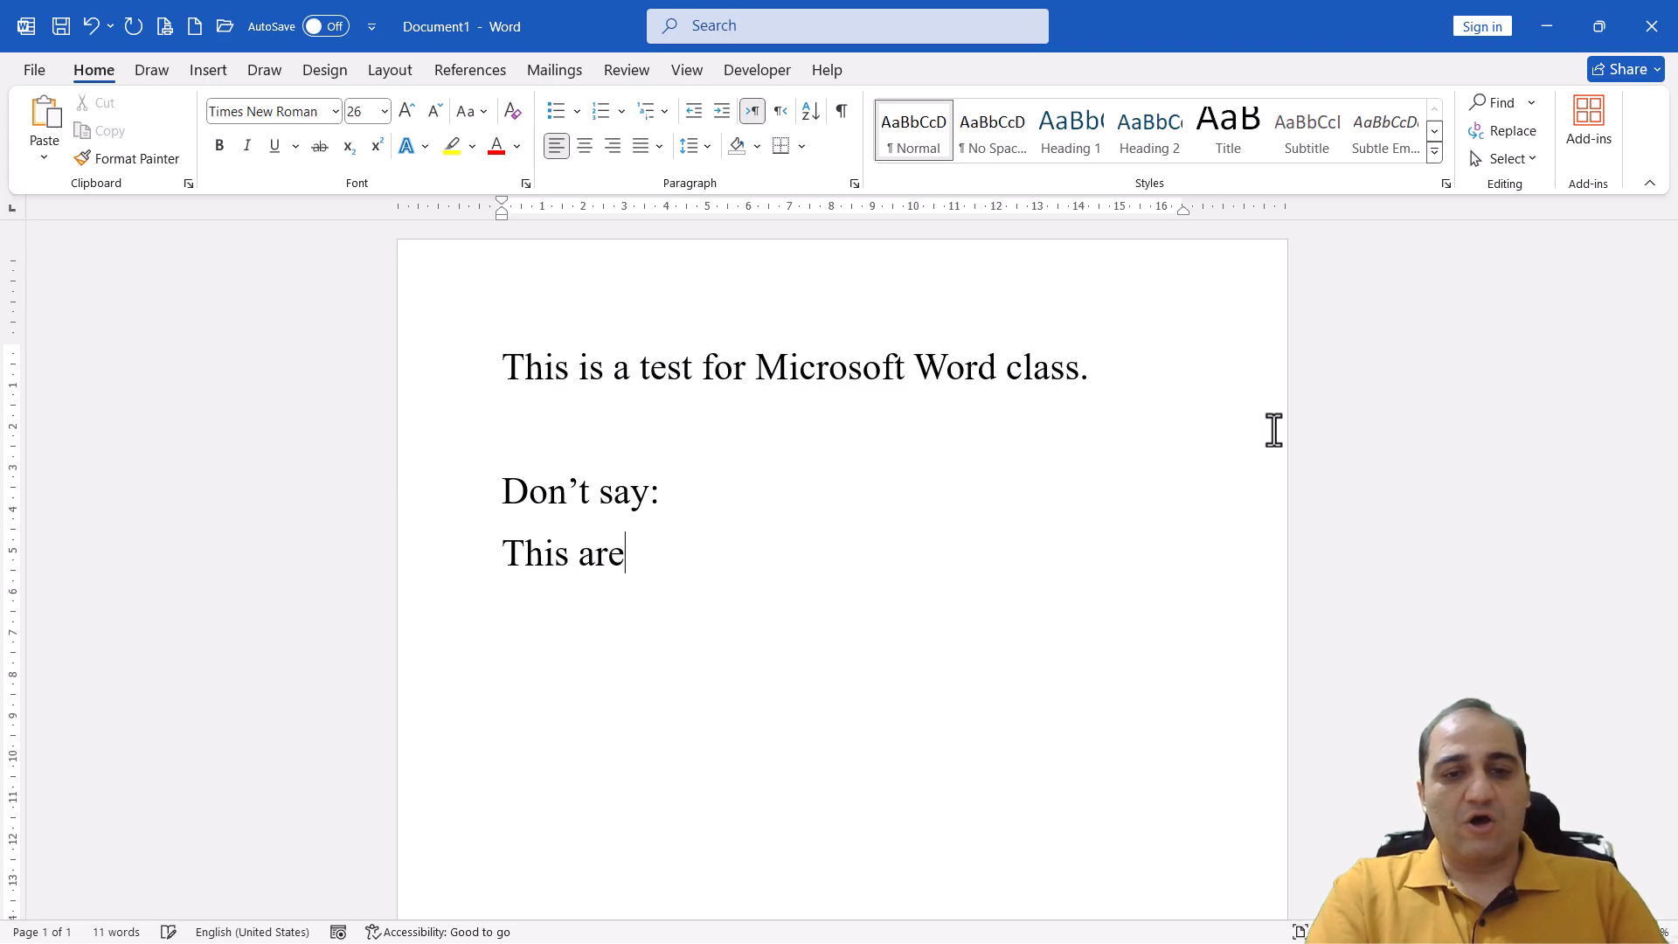
pyautogui.write(' a boo')
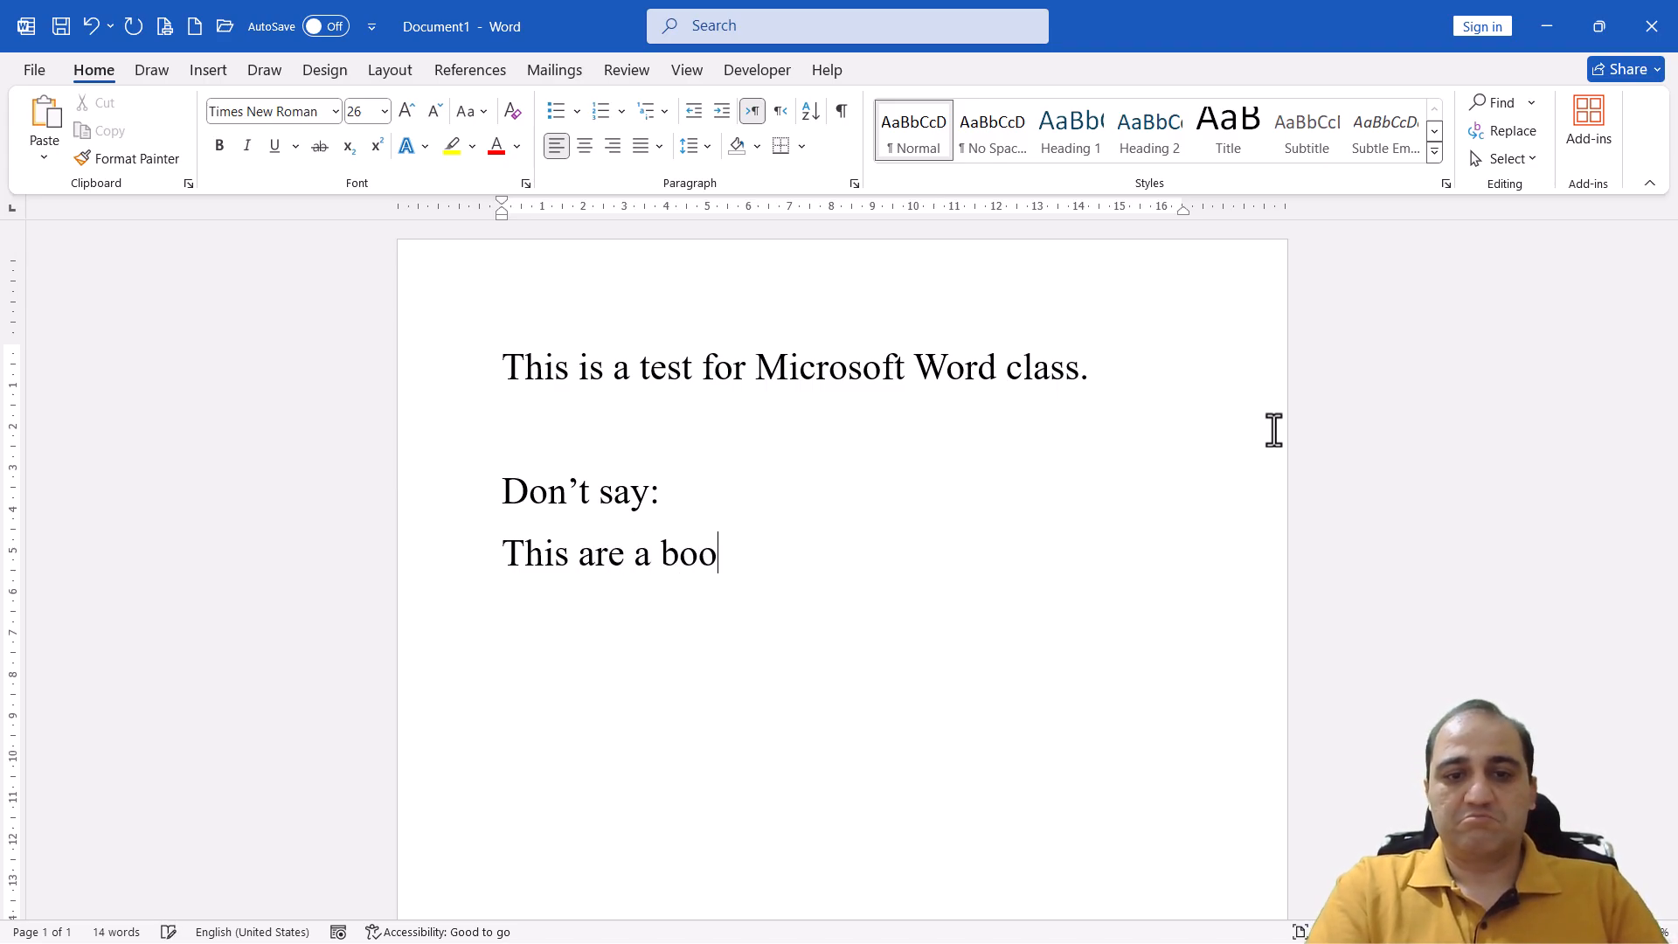
pyautogui.write('k.')
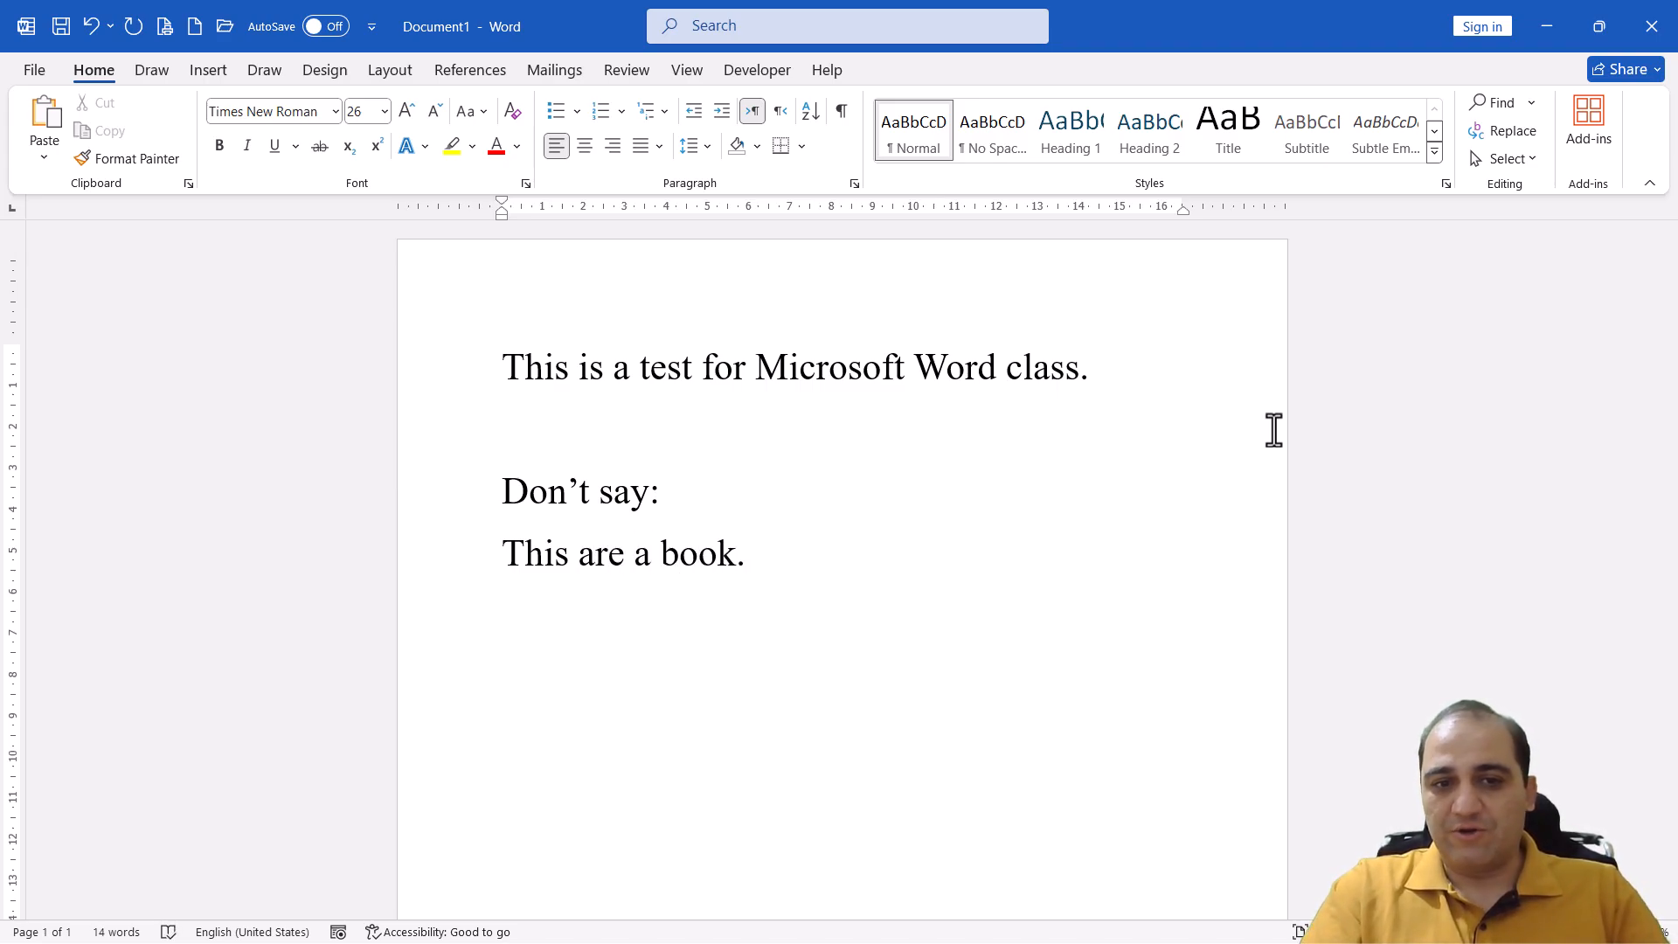
# Leave an empty line below "This are a book." and add the lines "Say:" and "This is a book."
pyautogui.press('Return')
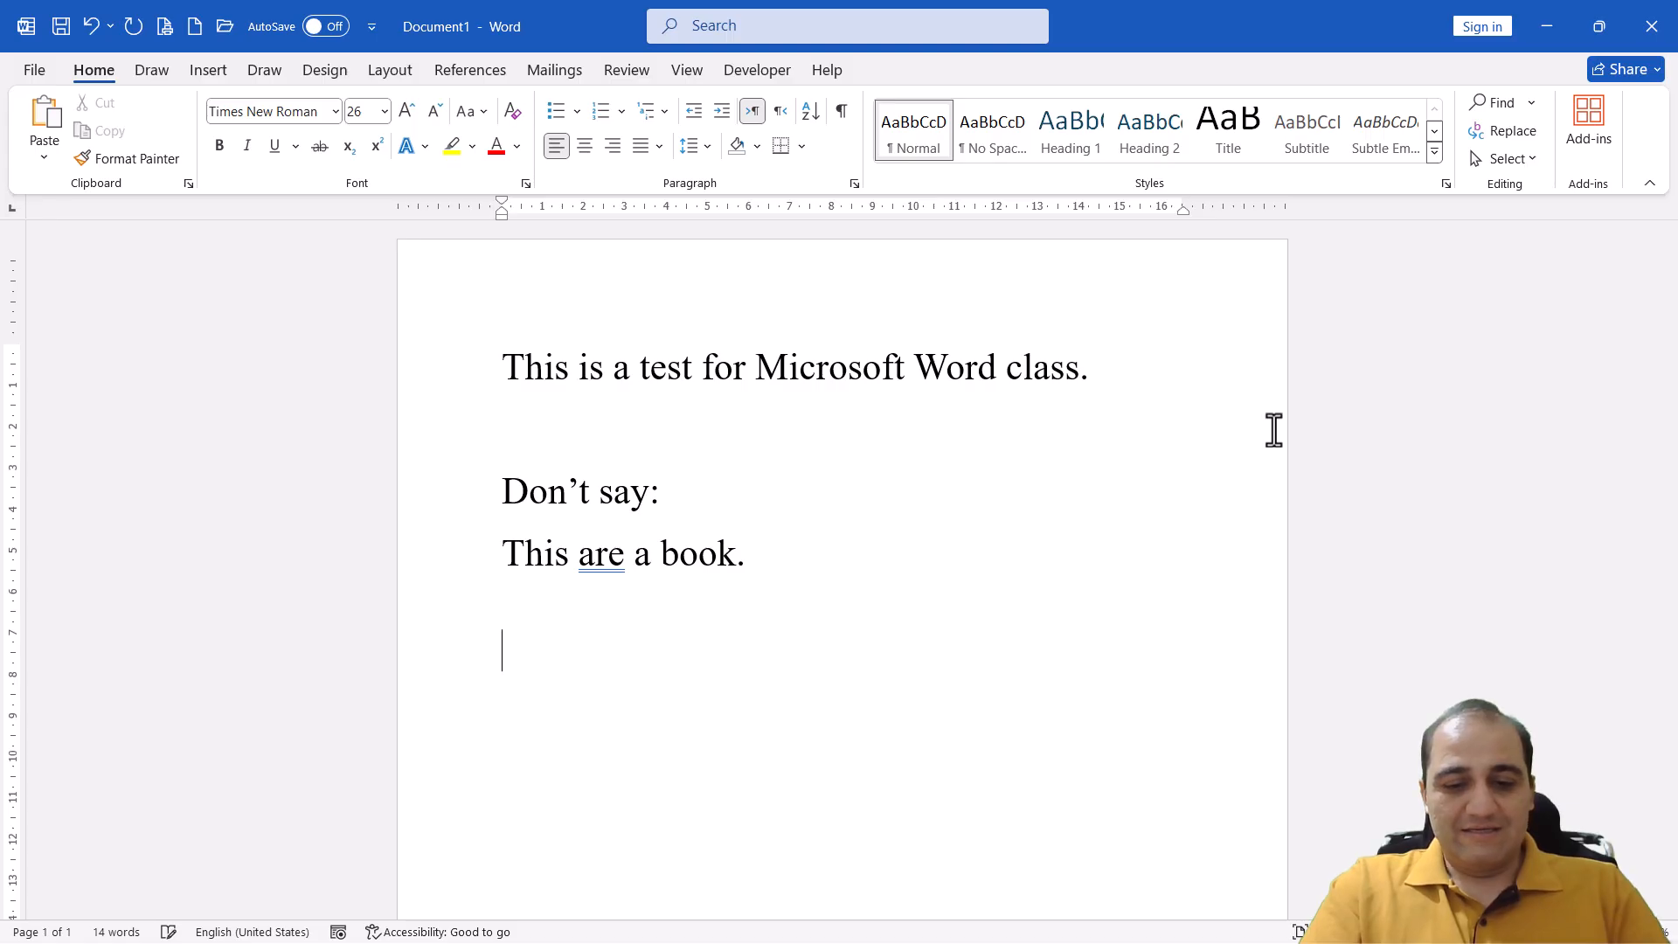
pyautogui.write('Say:')
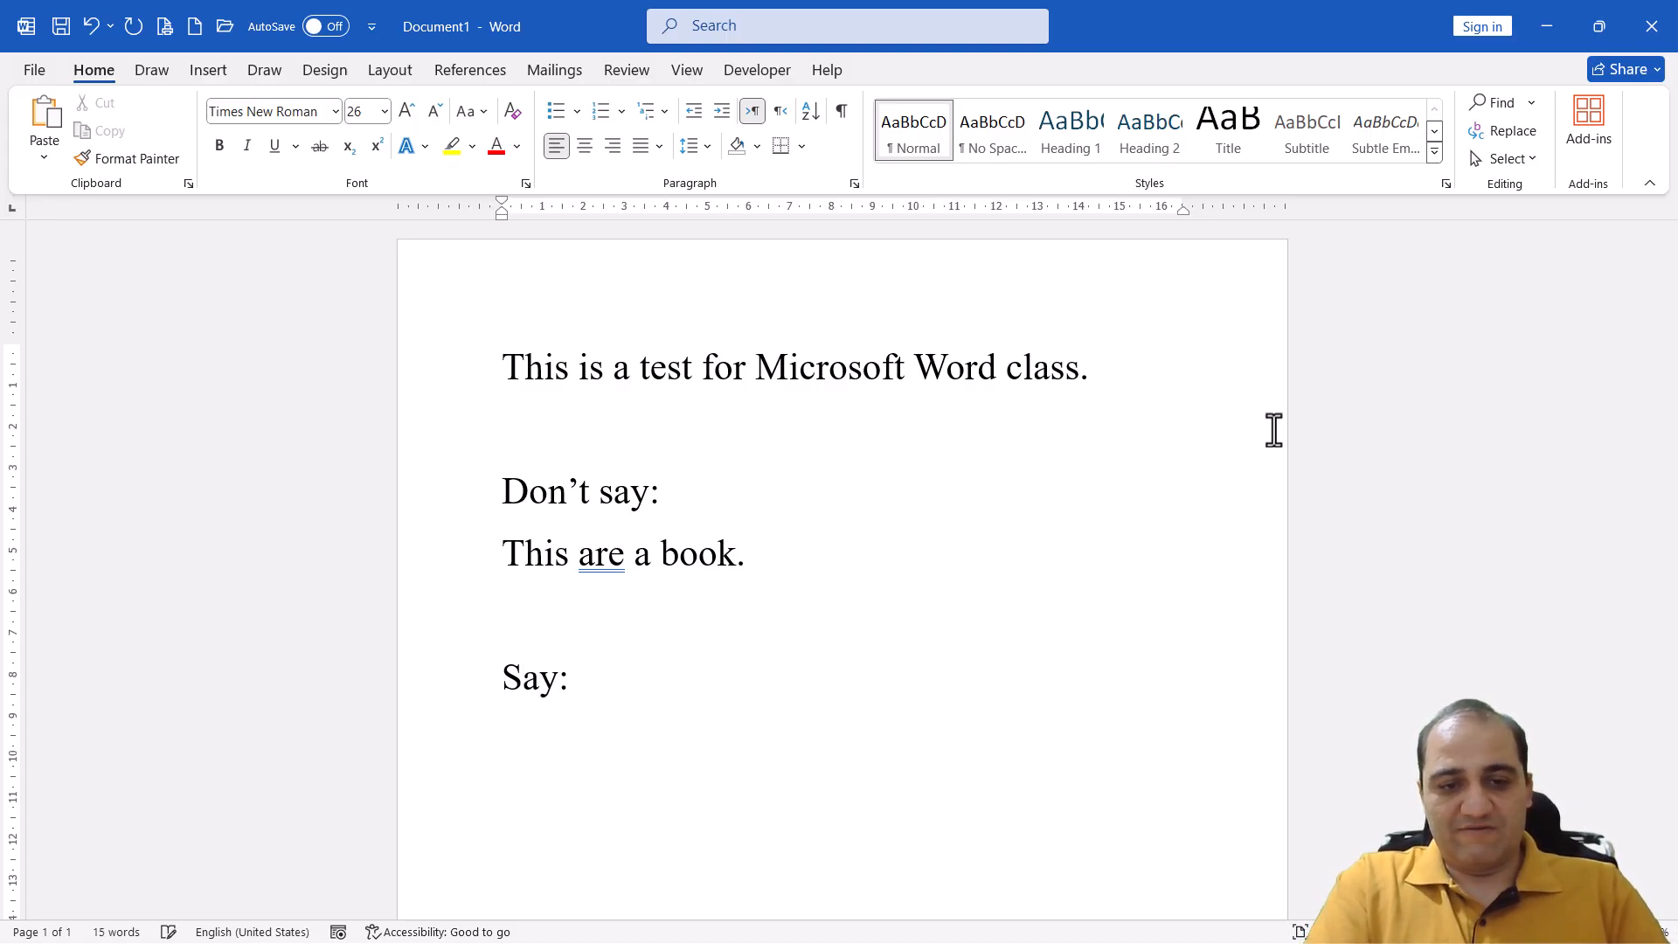
pyautogui.press('Return')
pyautogui.write('This i')
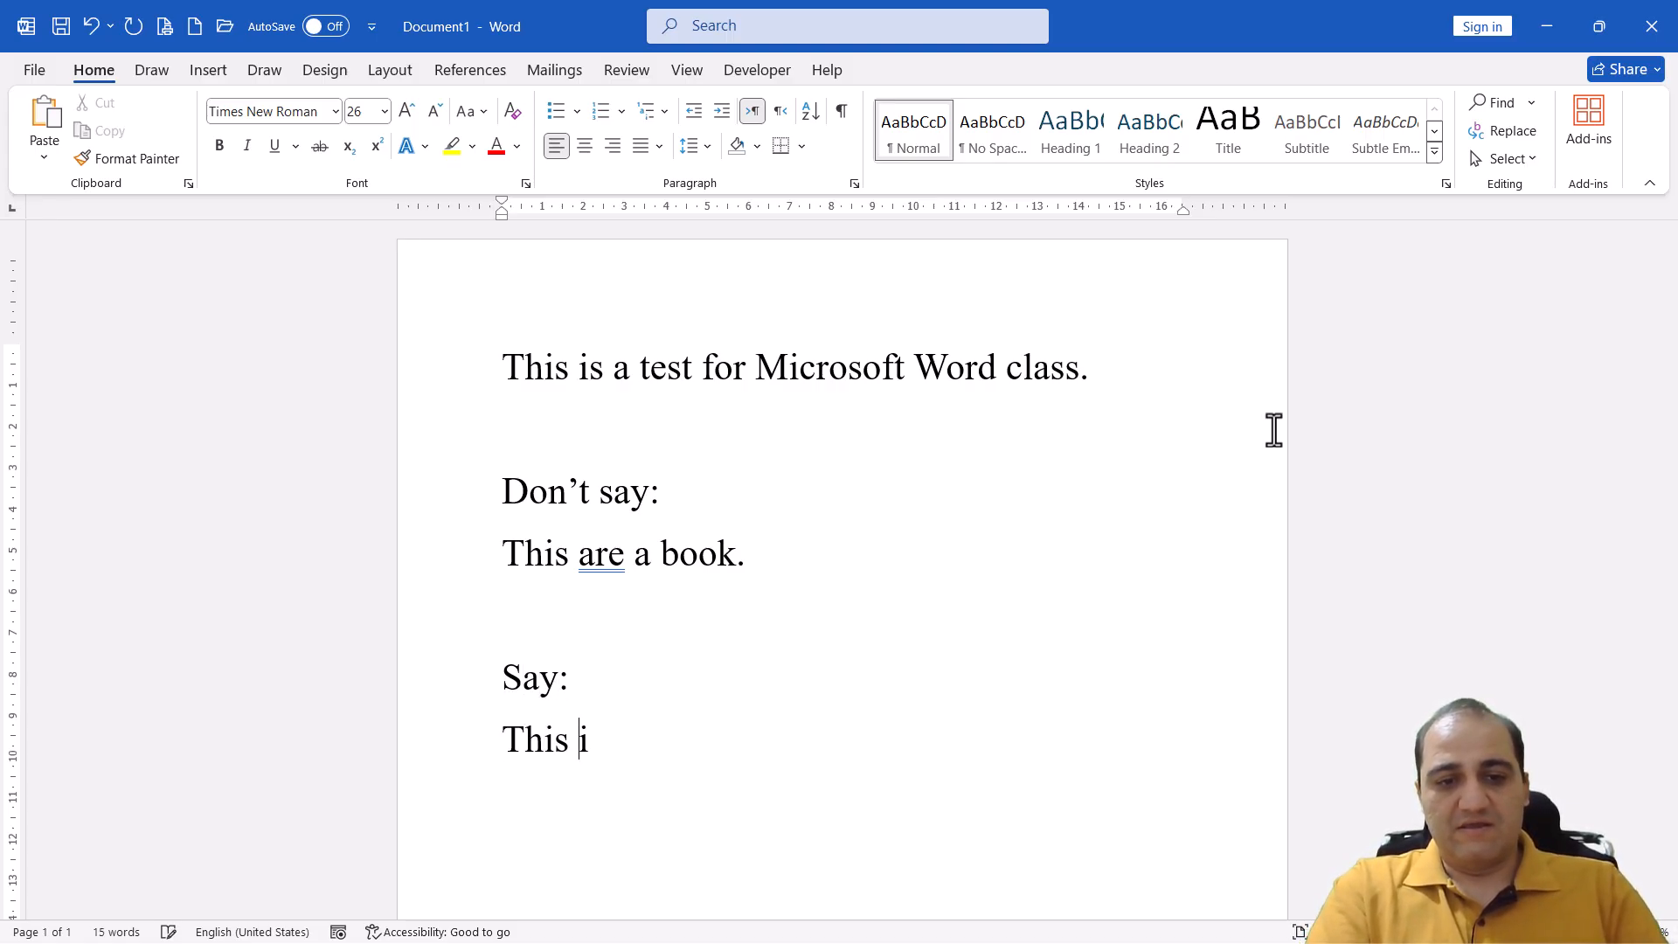
pyautogui.write('s a boo')
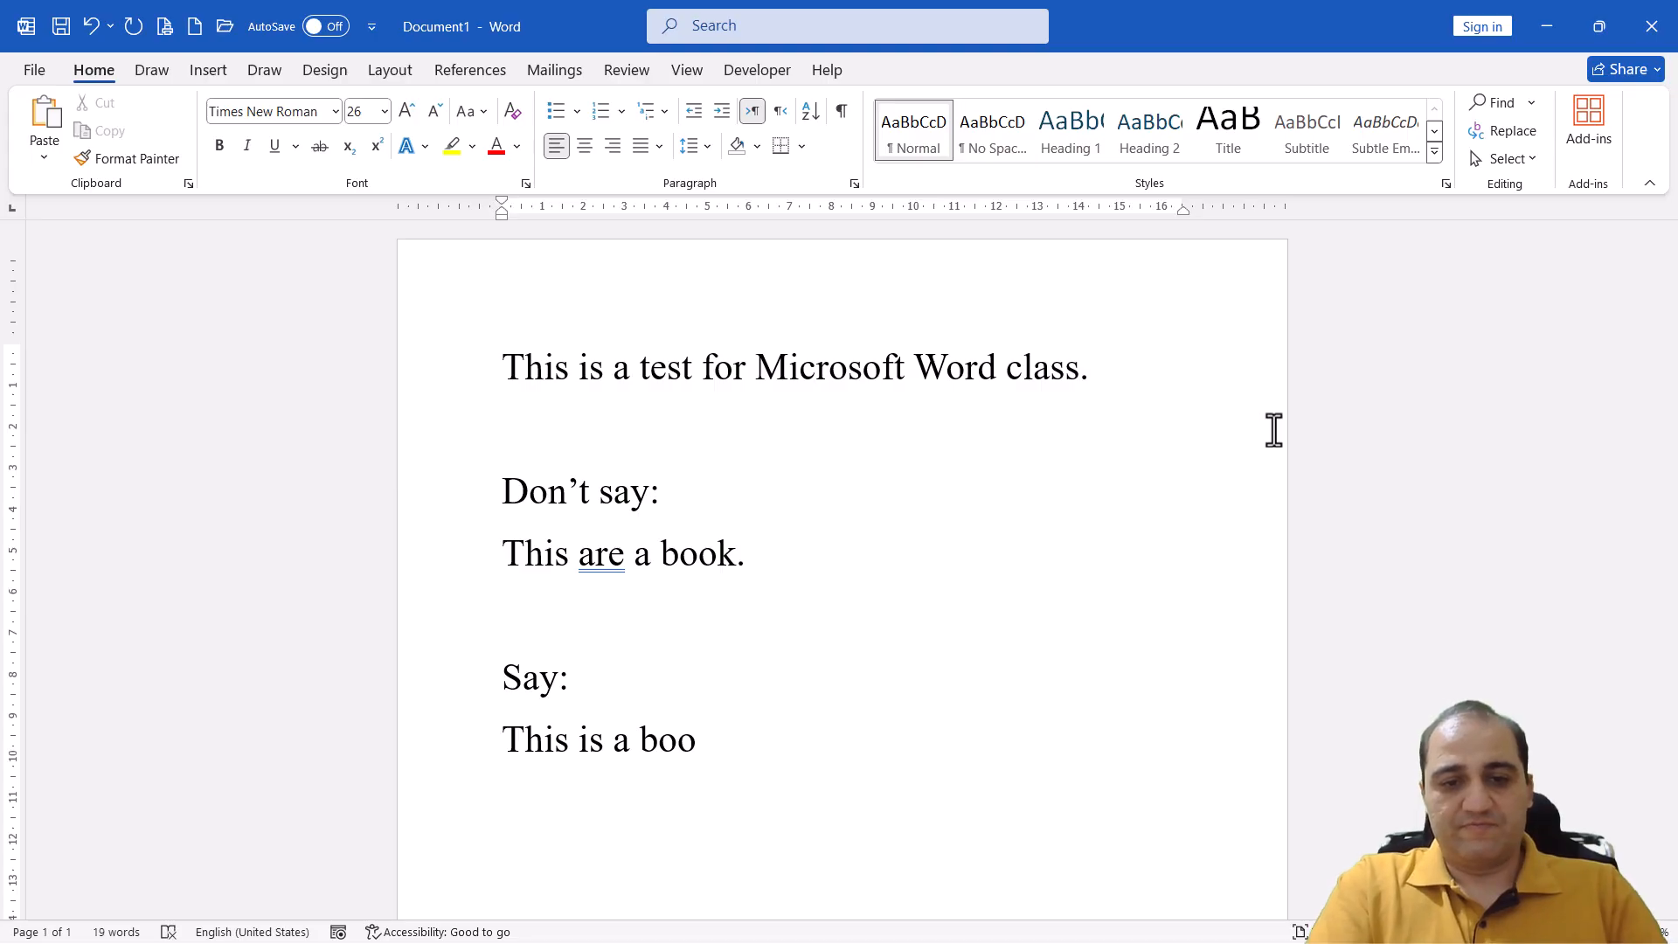
pyautogui.write('k.')
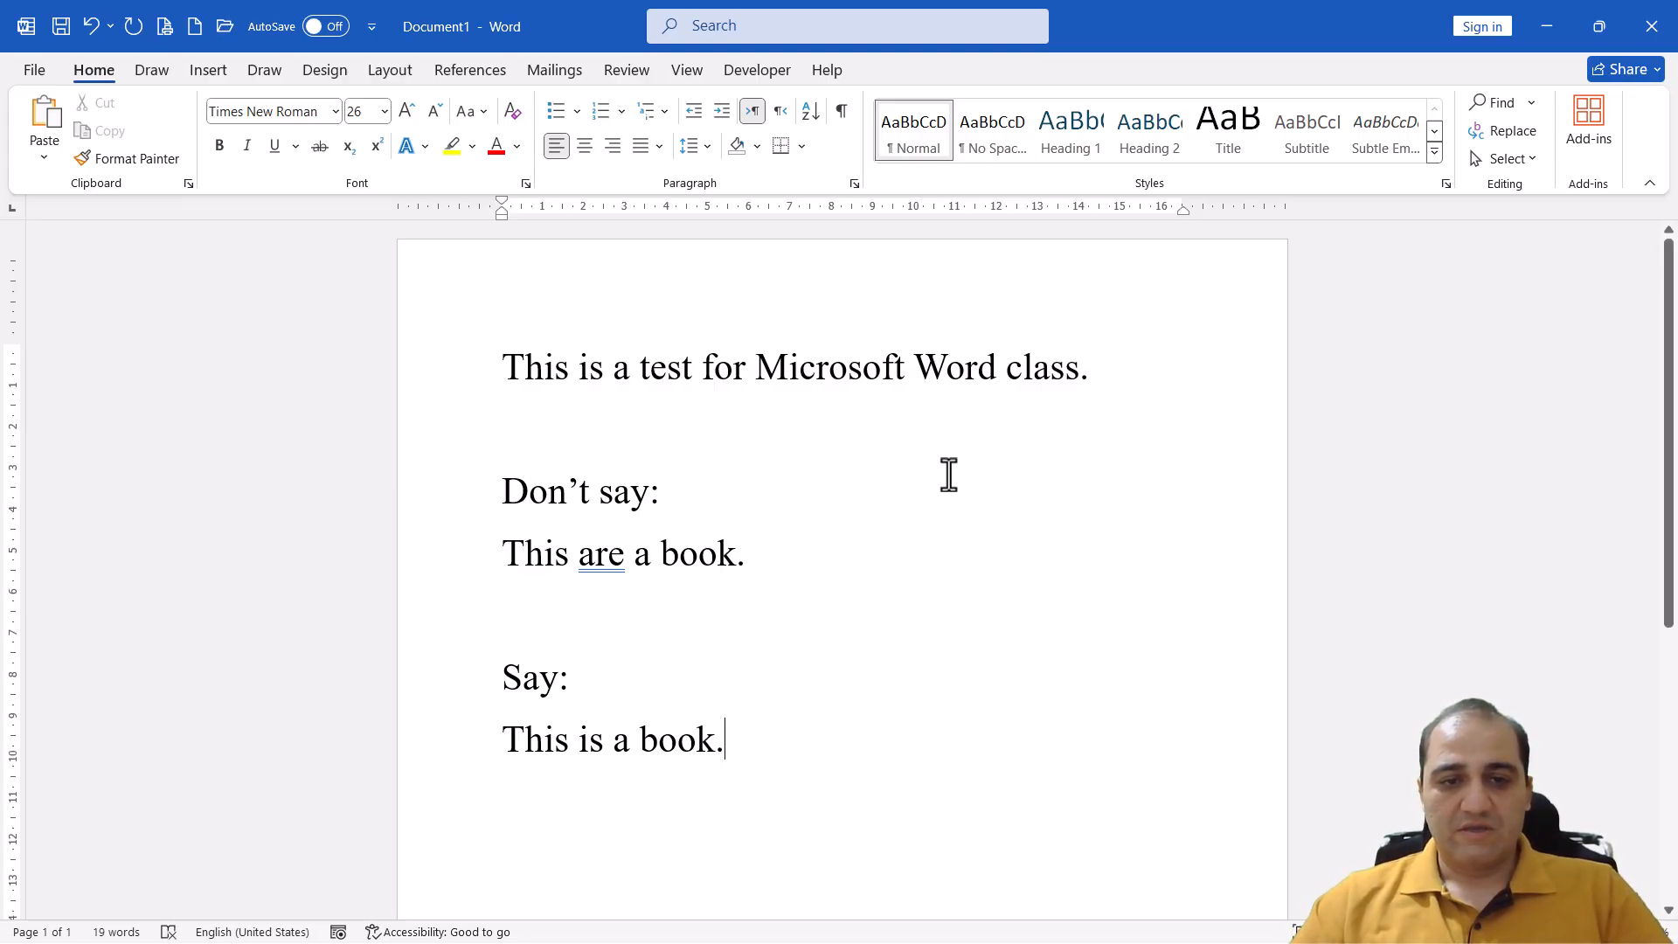
# Apply strikethrough to the incorrect sentence "This are a book."
pyautogui.moveTo(505, 542); pyautogui.dragTo(746, 566)
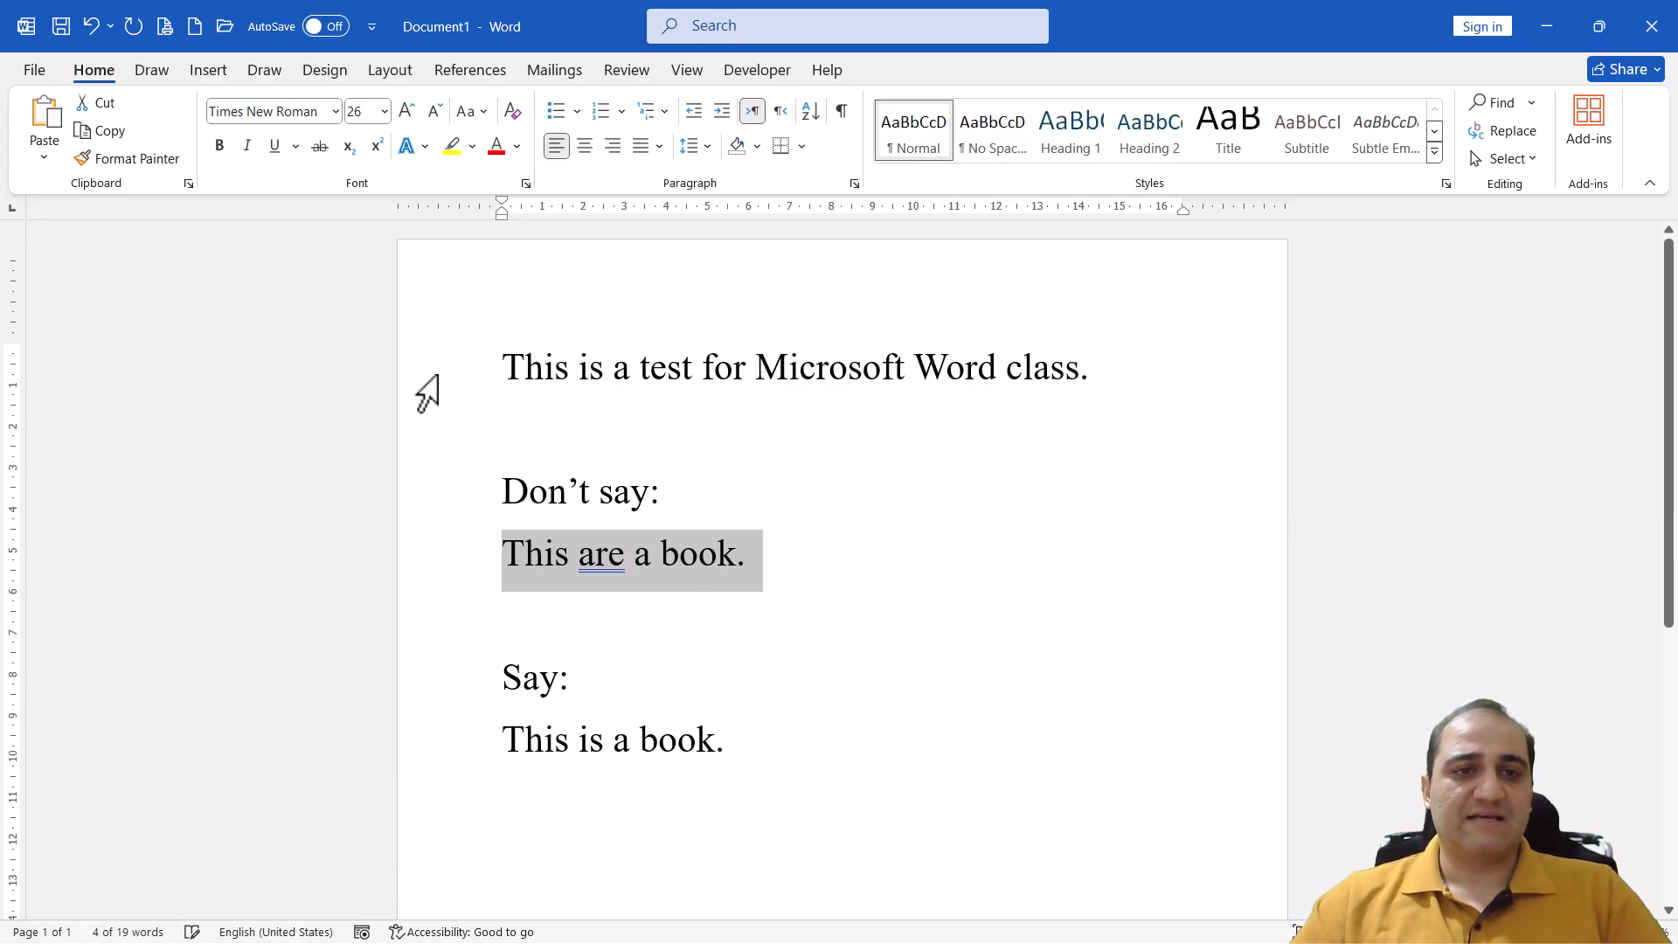
pyautogui.click(321, 149)
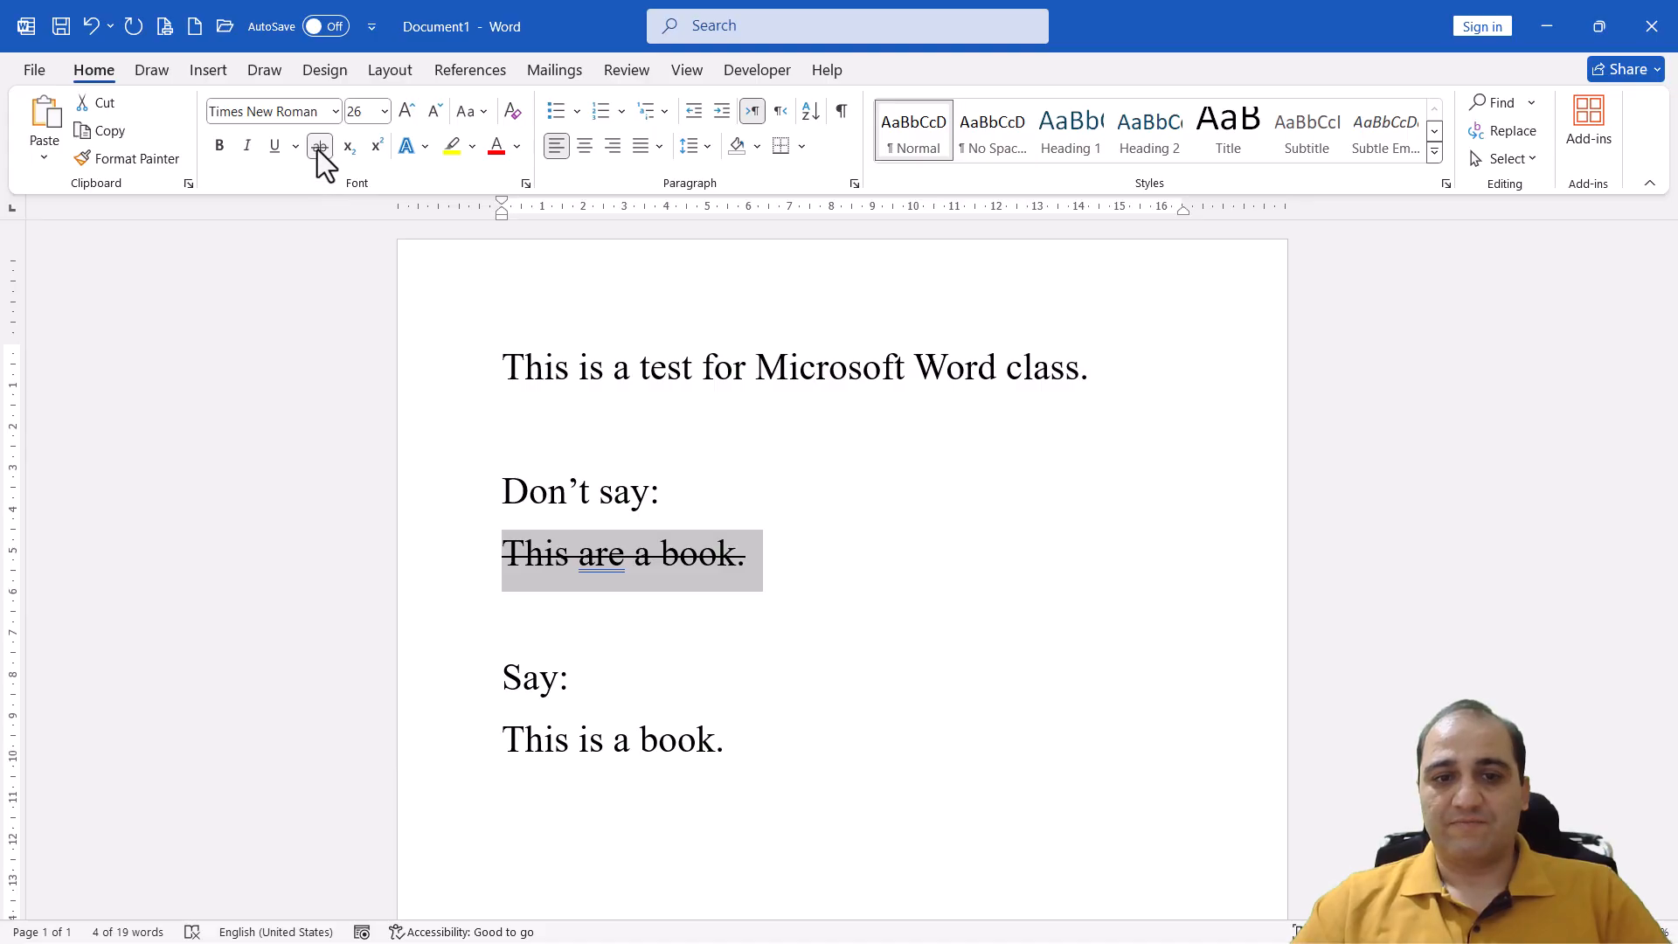
pyautogui.click(724, 566)
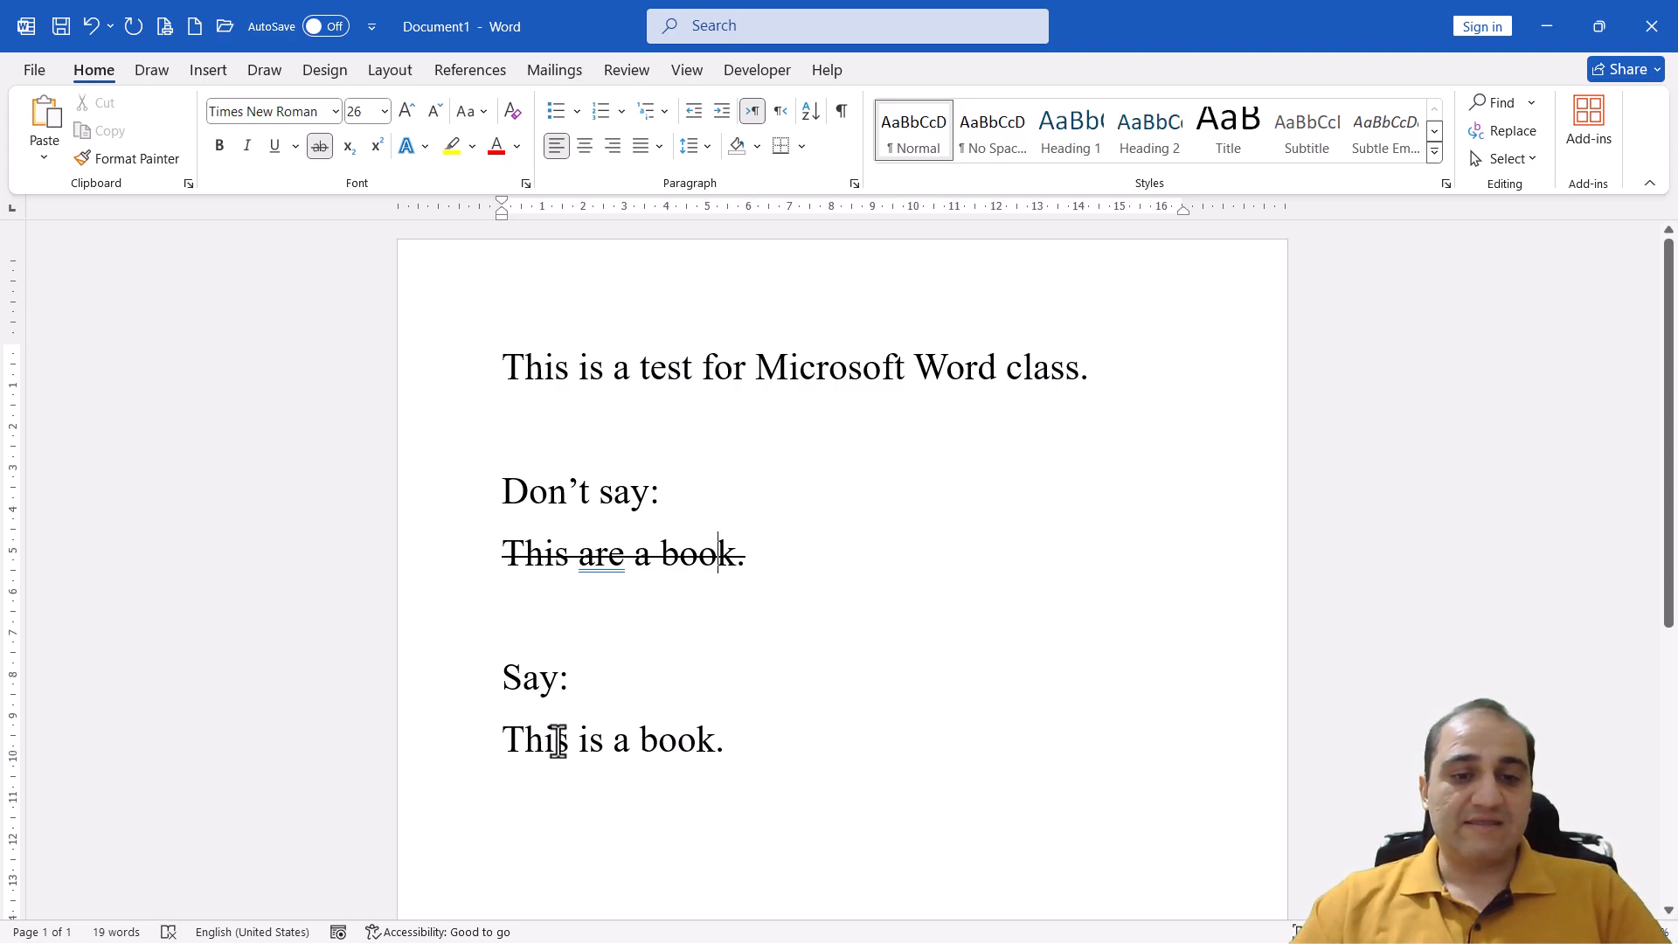
# Leave an empty line after "This is a book." and enter H2O on a new line
pyautogui.click(765, 757)
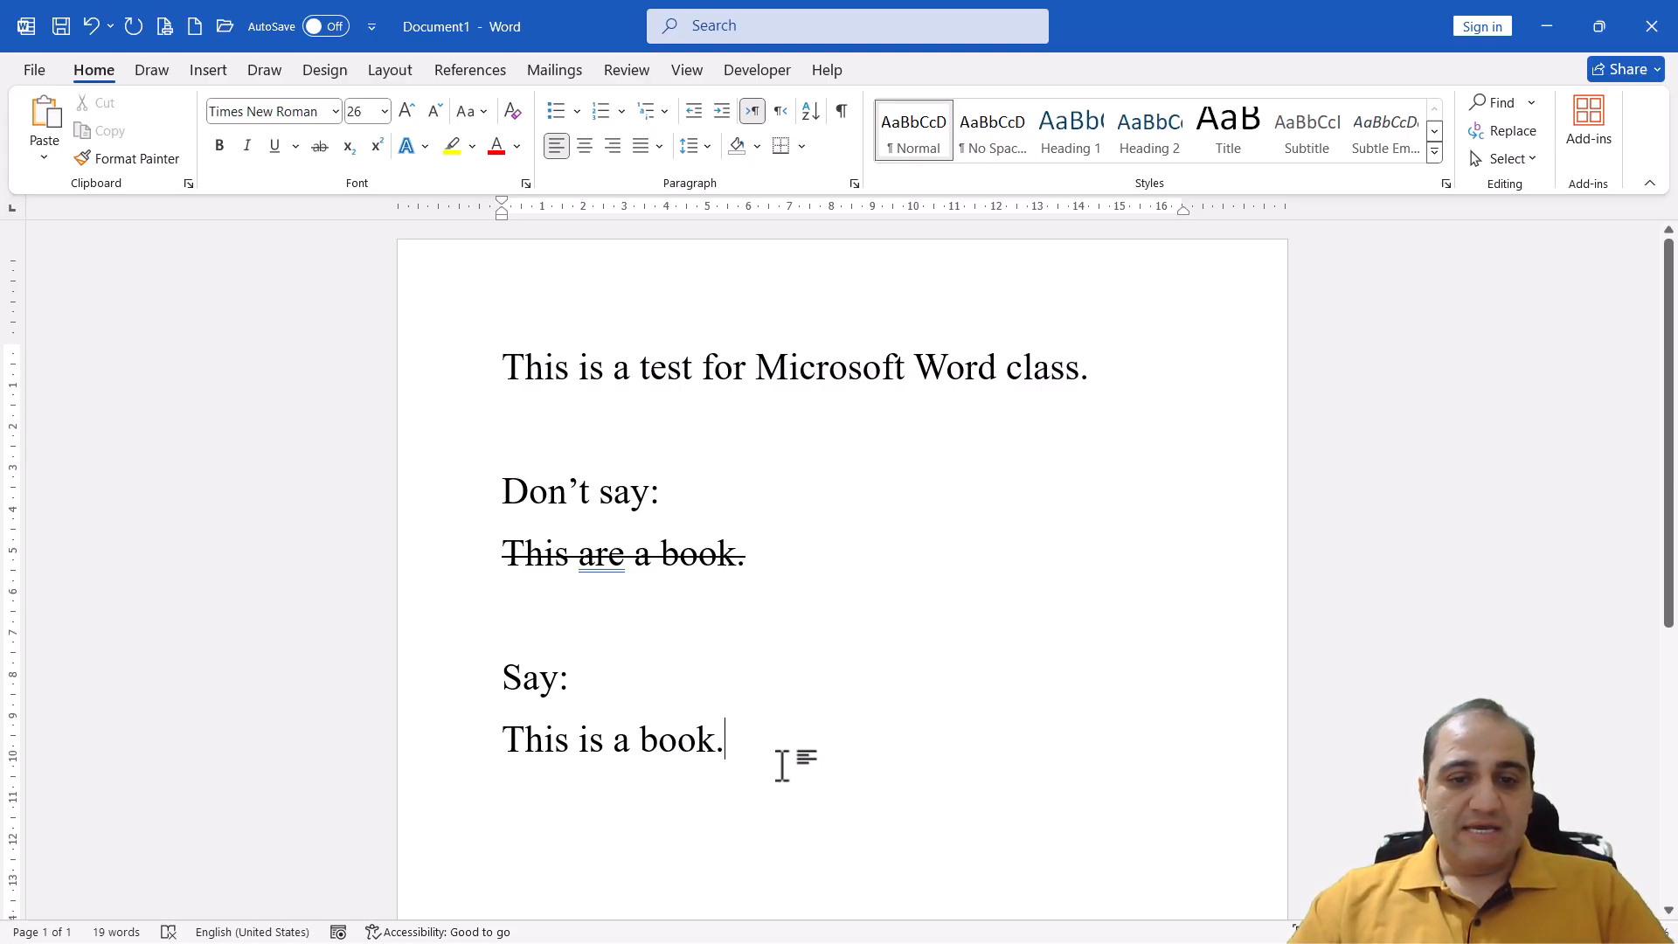
pyautogui.scroll(-2, 782, 765)
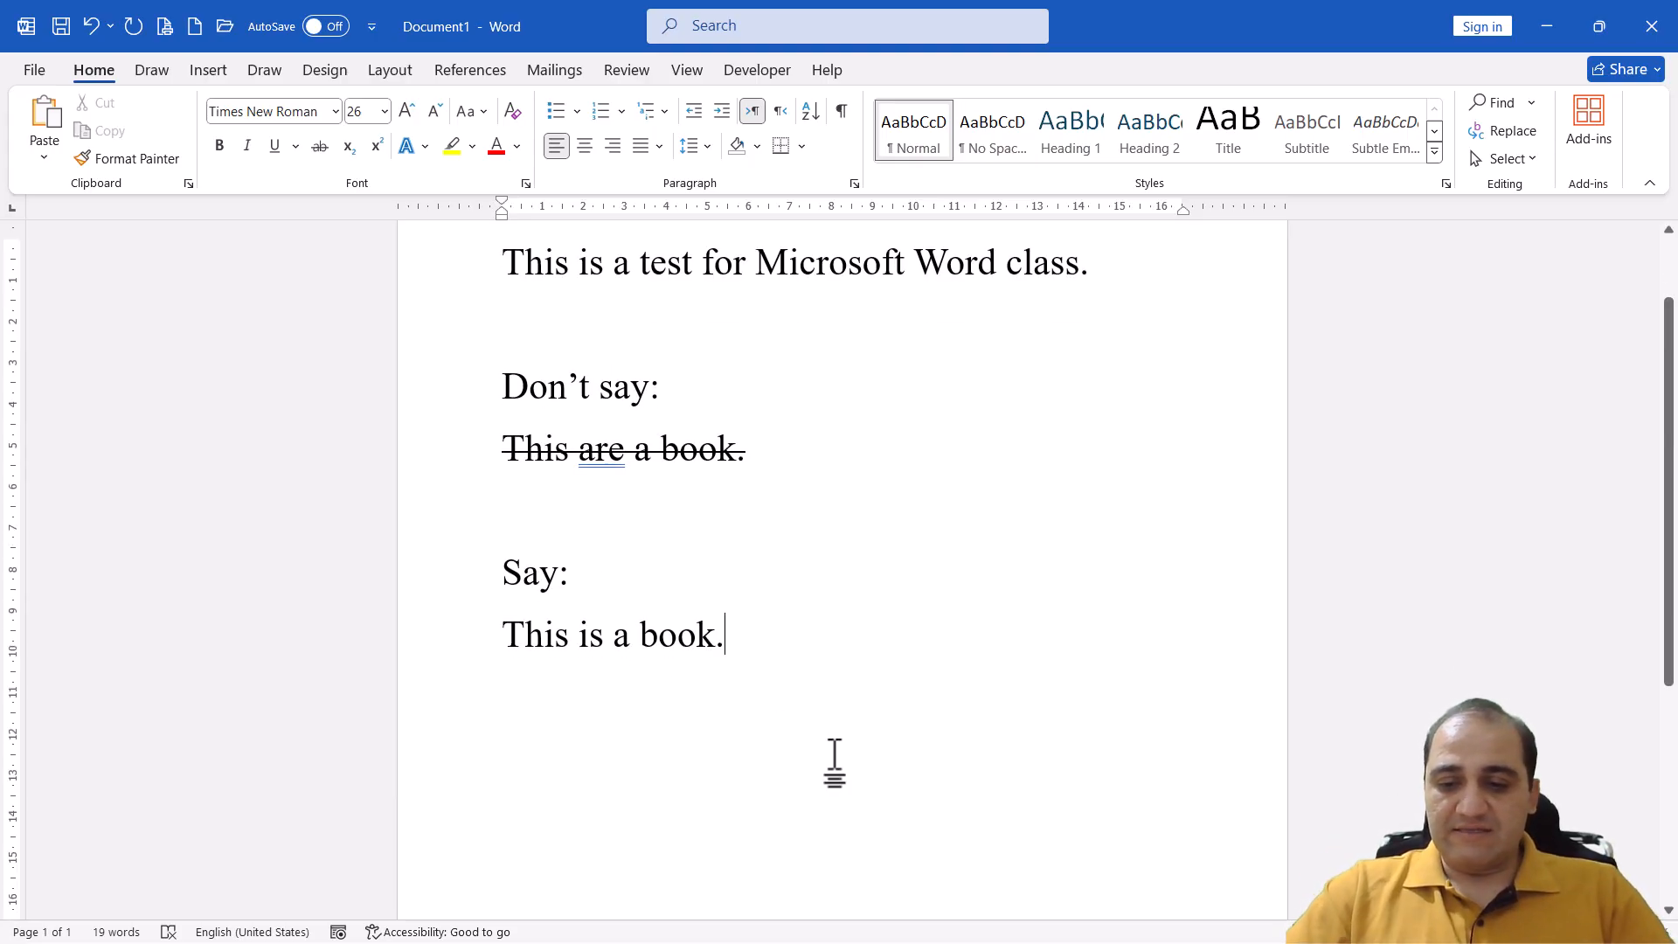
pyautogui.press('Return')
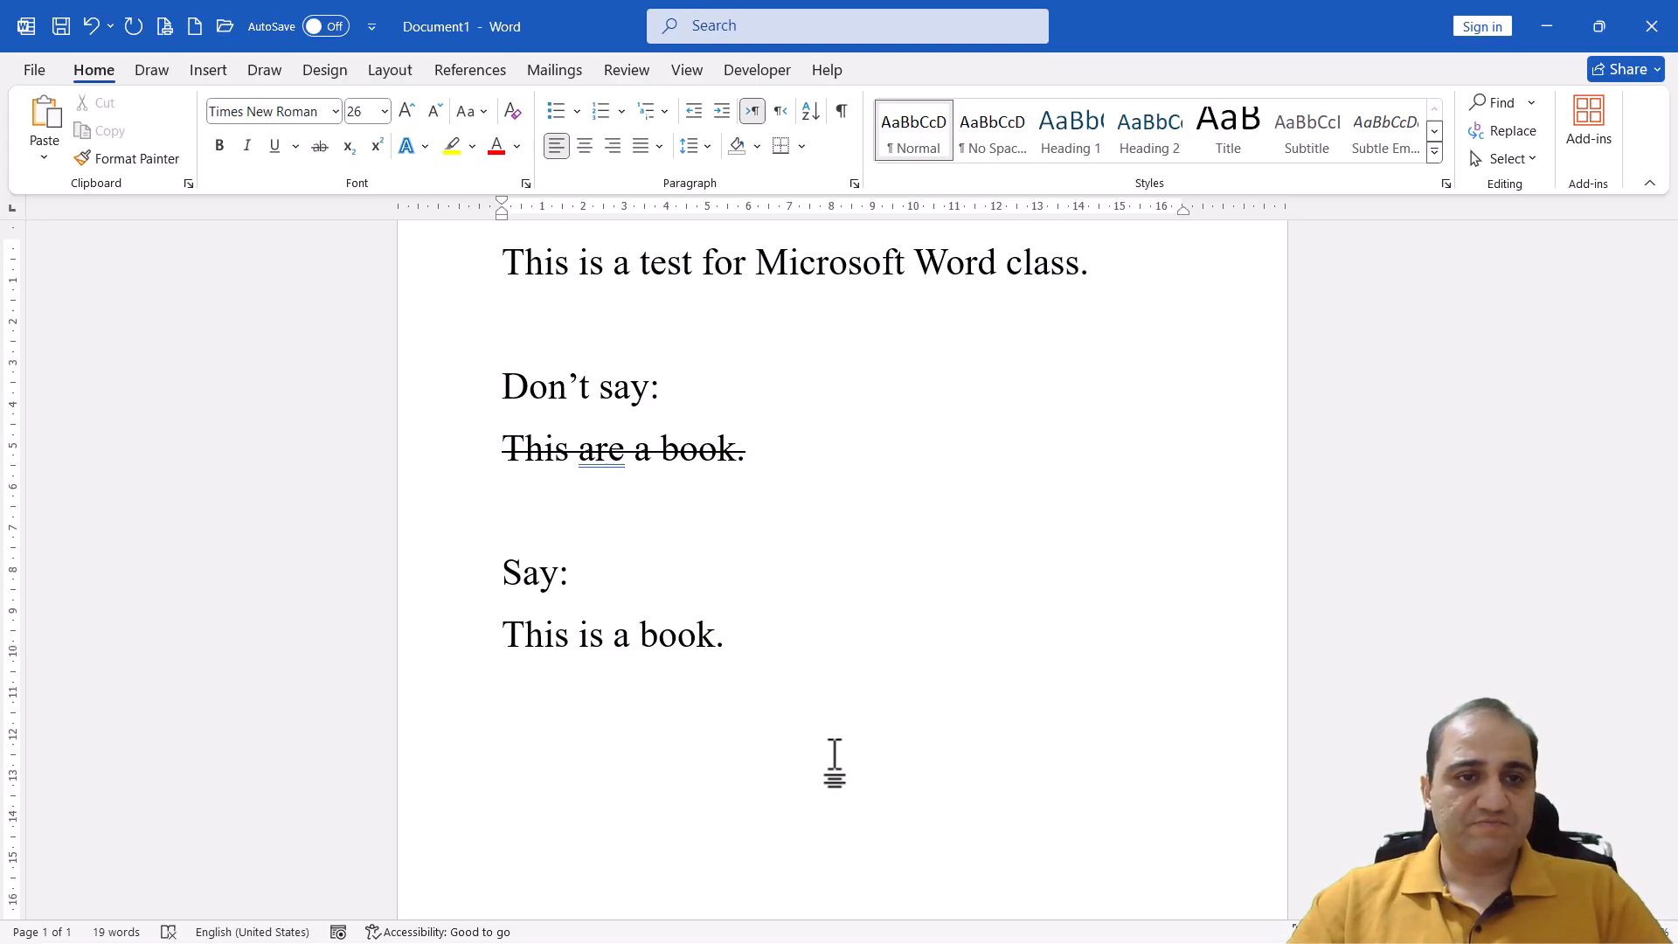
pyautogui.scroll(-3, 846, 748)
pyautogui.click(926, 649)
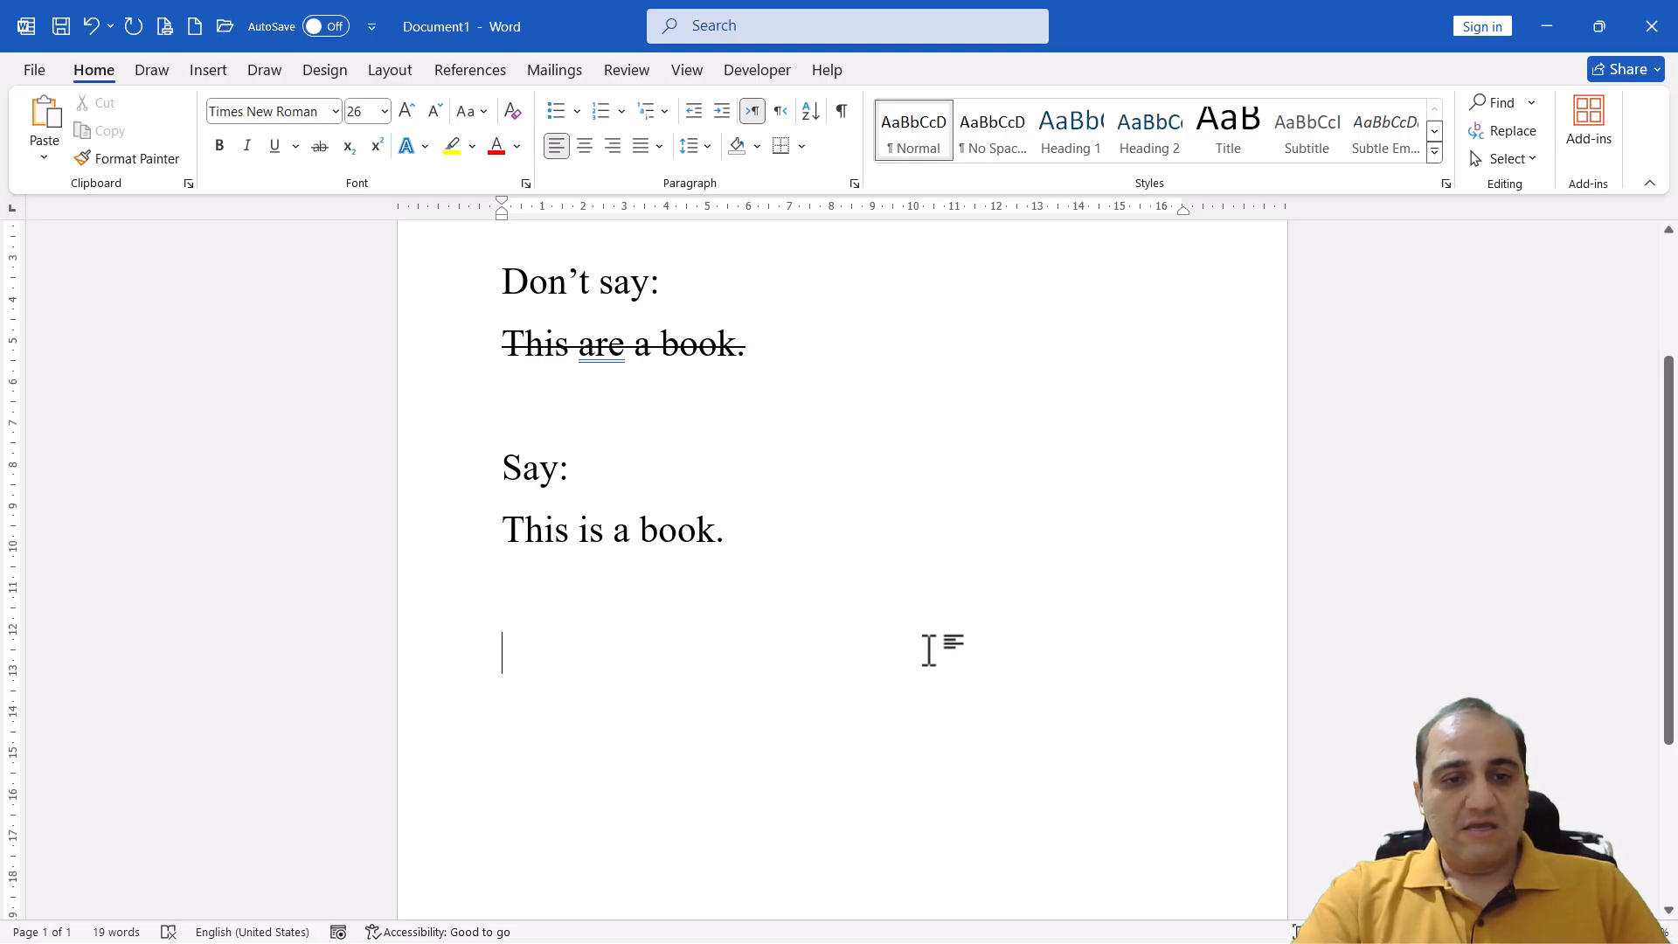
pyautogui.write('H2O')
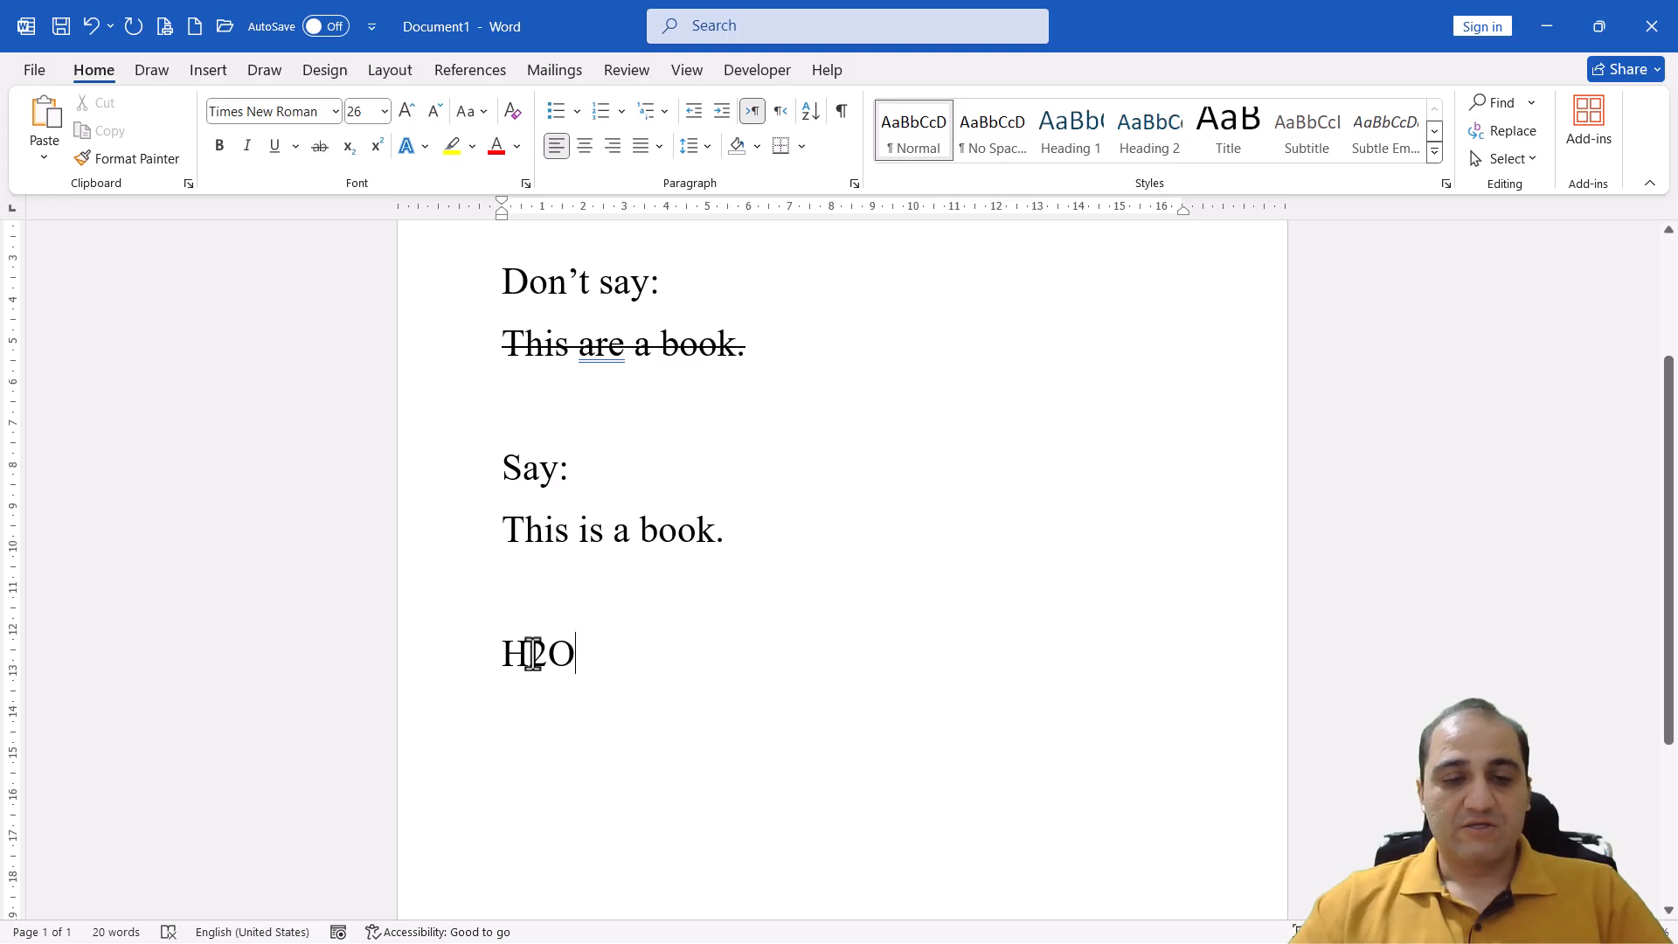
# Format the 2 in H2O as subscript
pyautogui.moveTo(529, 654); pyautogui.dragTo(543, 657)
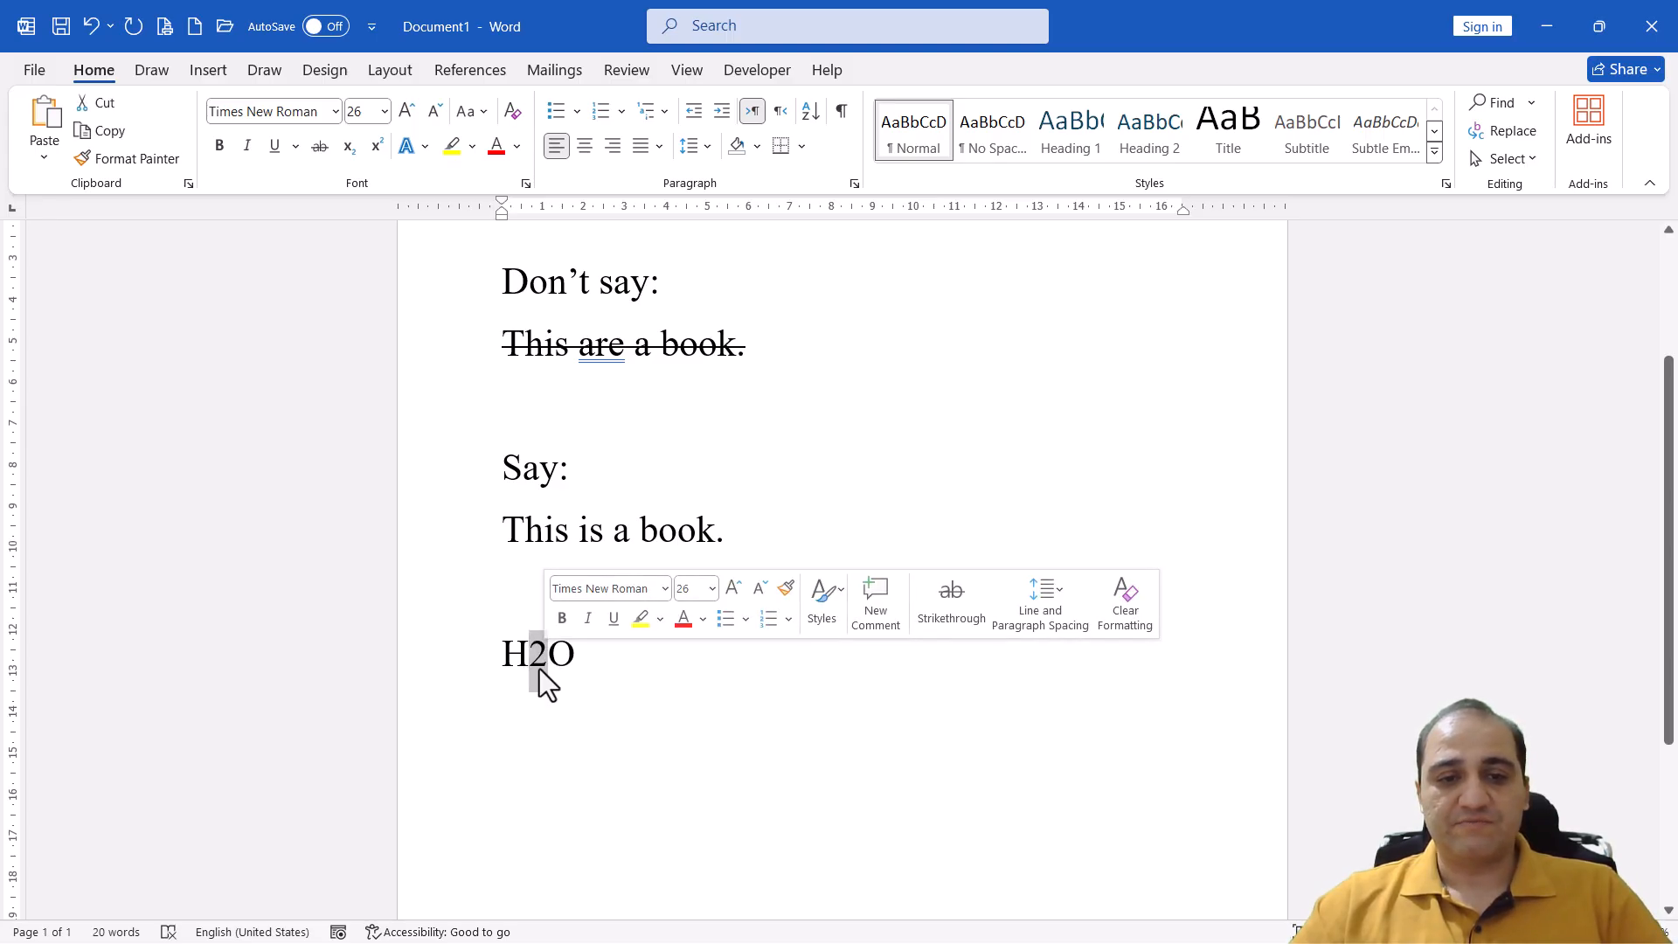
pyautogui.click(349, 155)
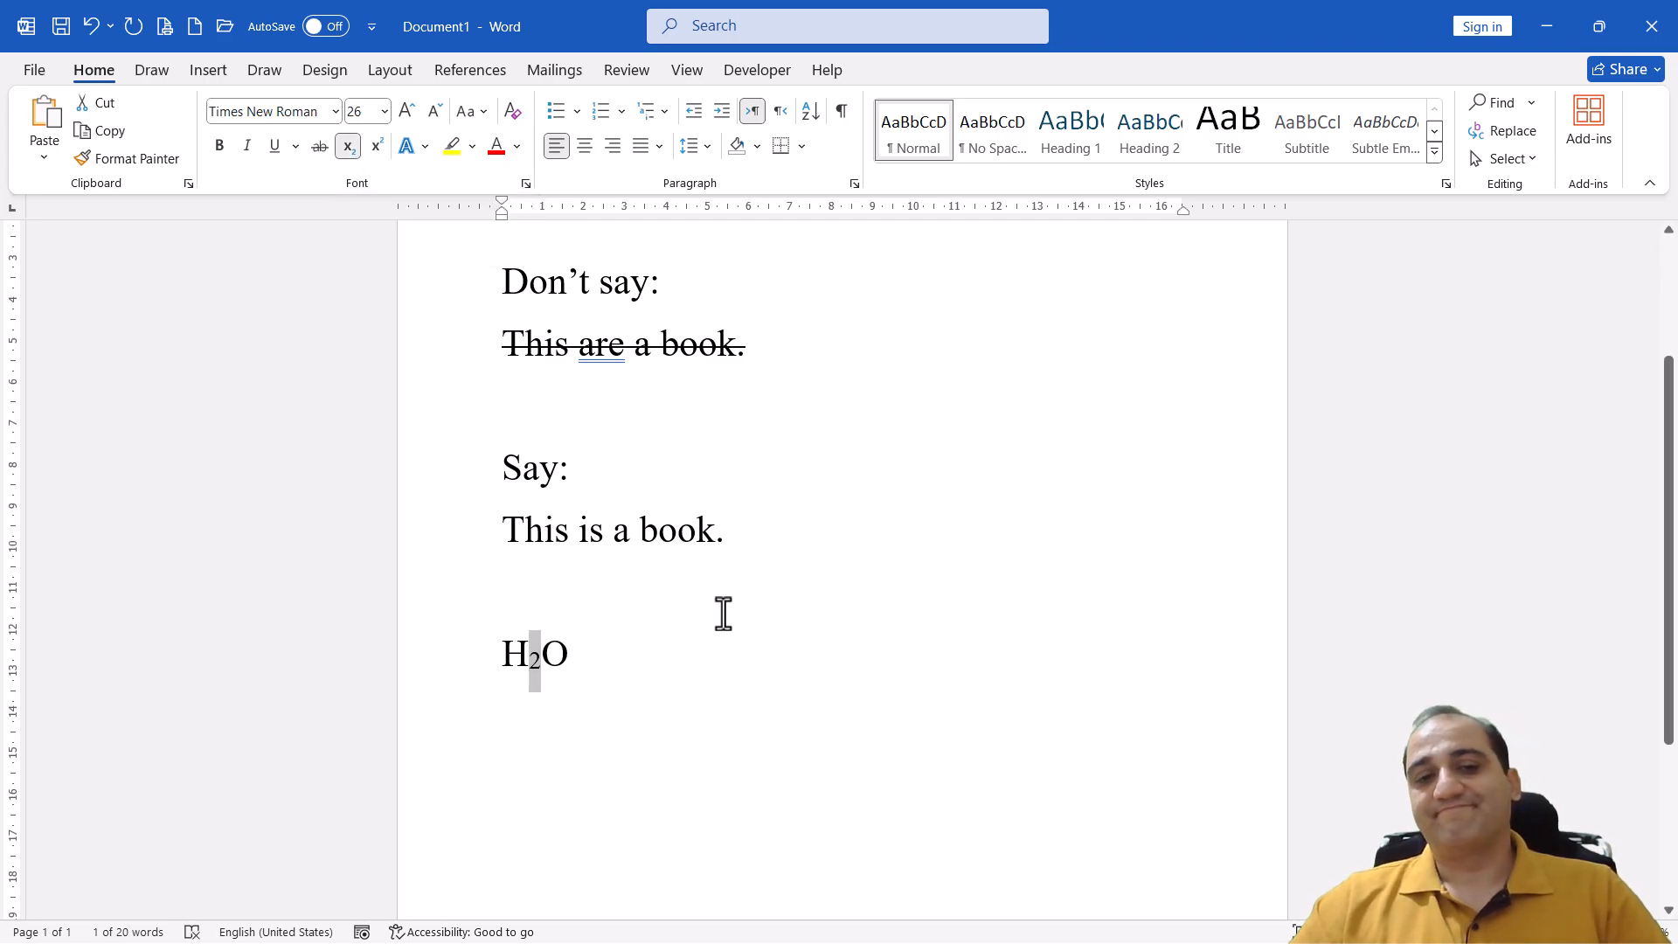
pyautogui.click(570, 657)
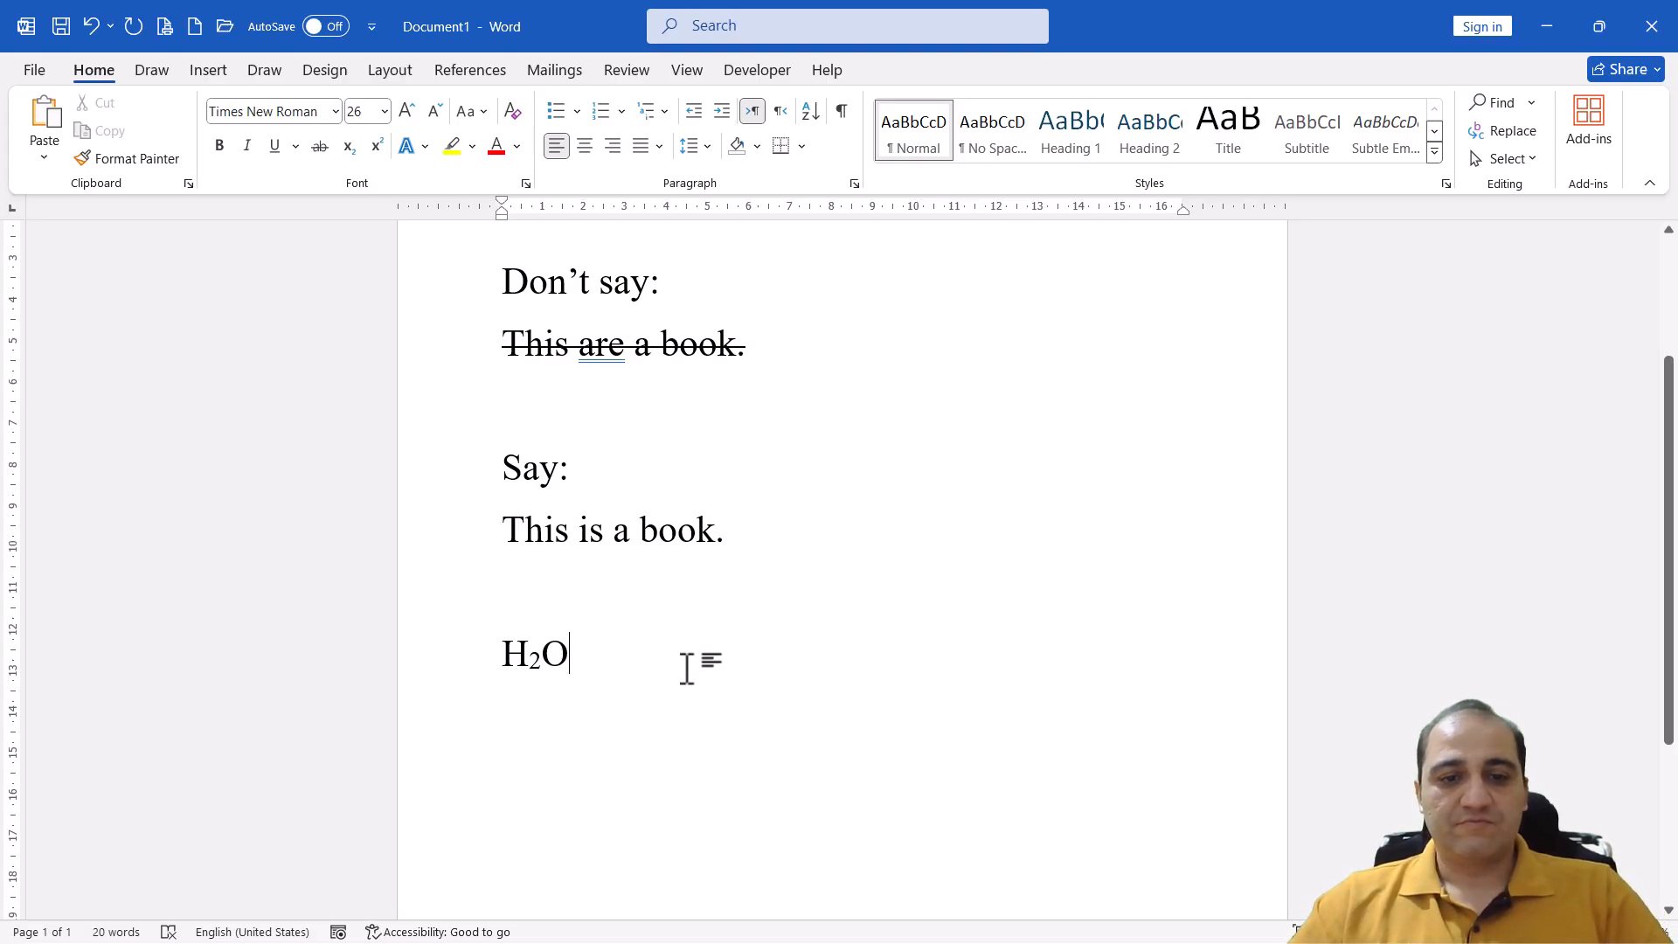
# Leave an empty line below the water formula, enter 210 and format its 10 as superscript
pyautogui.press('Return')
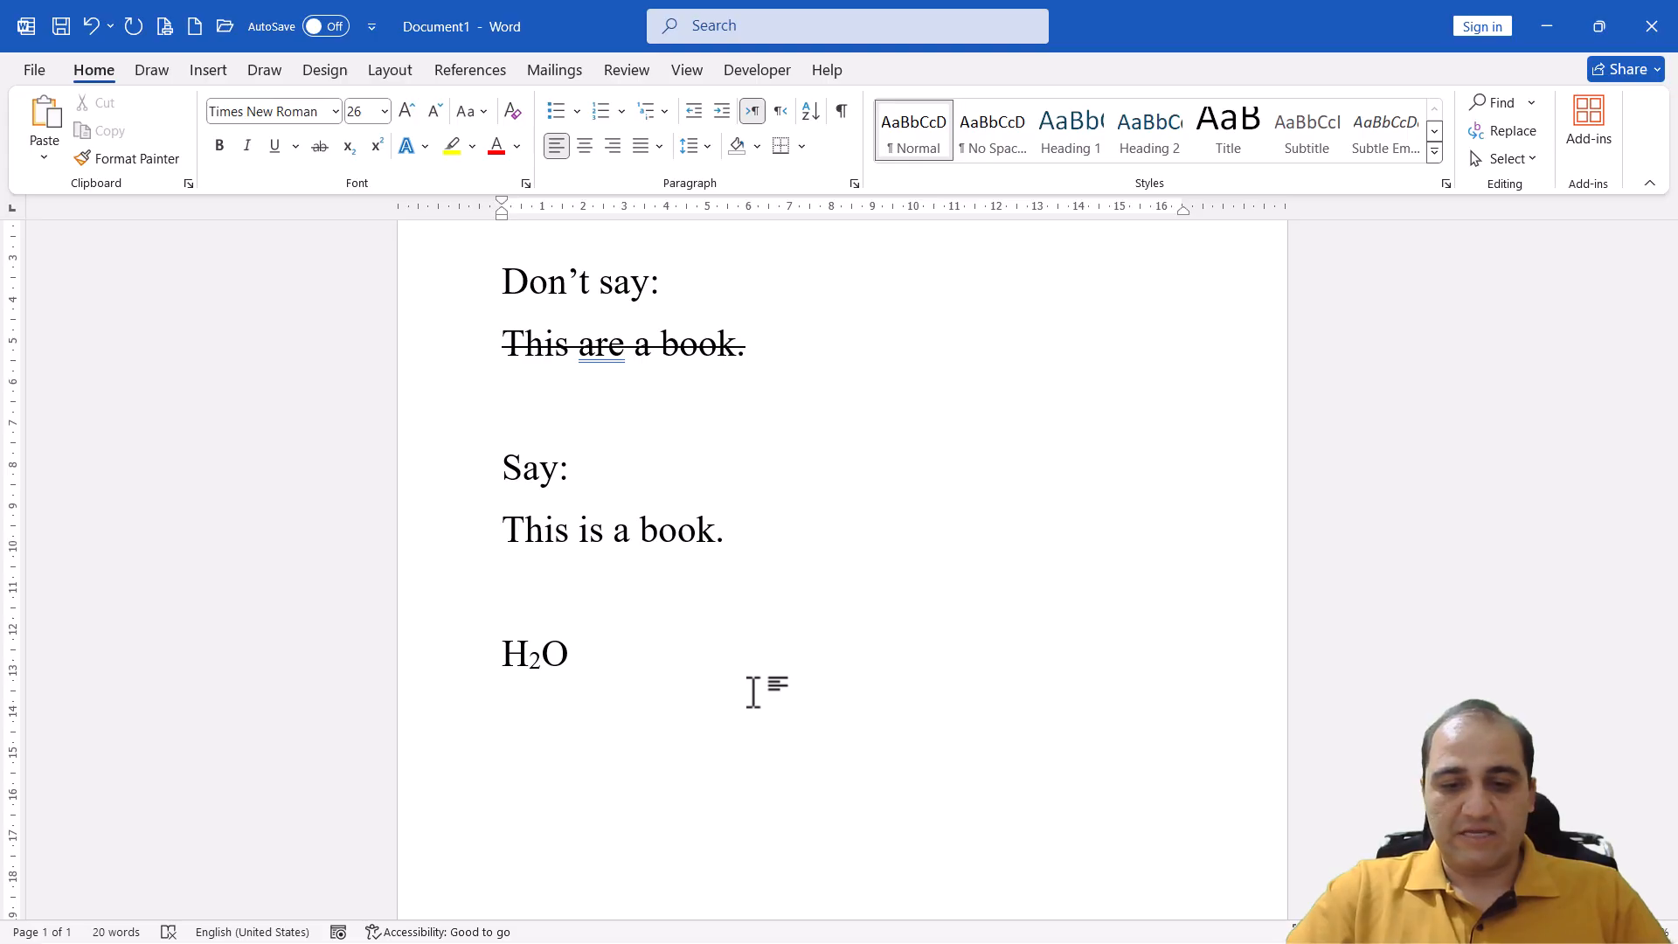
pyautogui.press('Return')
pyautogui.write('2')
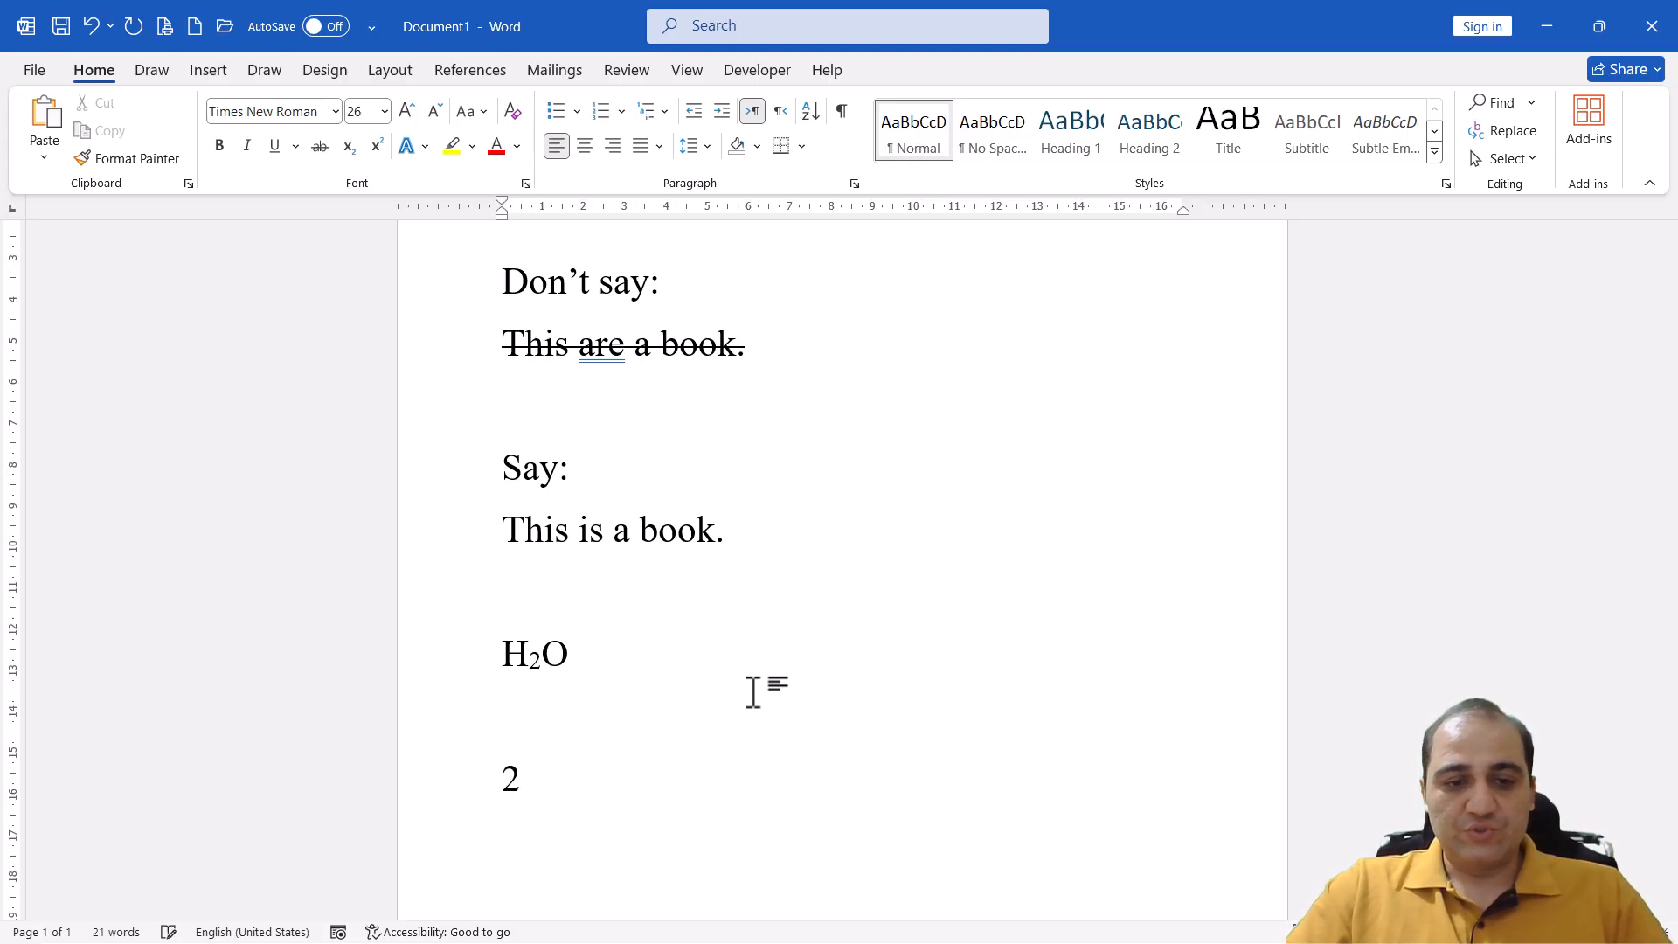
pyautogui.write('10')
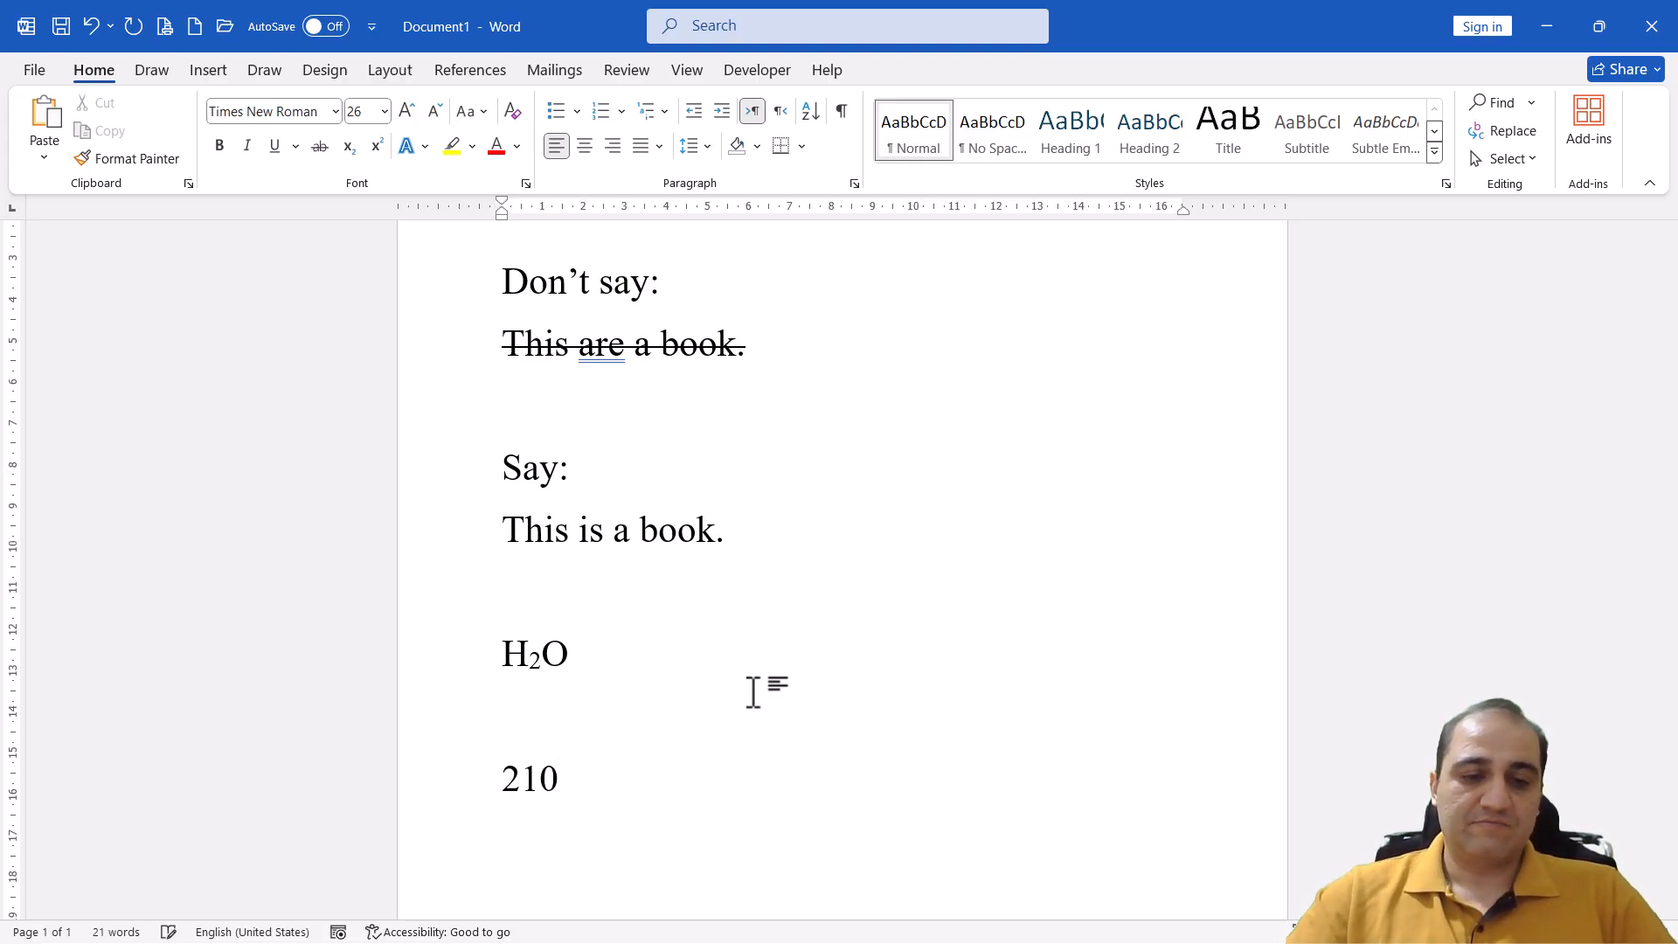
pyautogui.moveTo(521, 772); pyautogui.dragTo(559, 778)
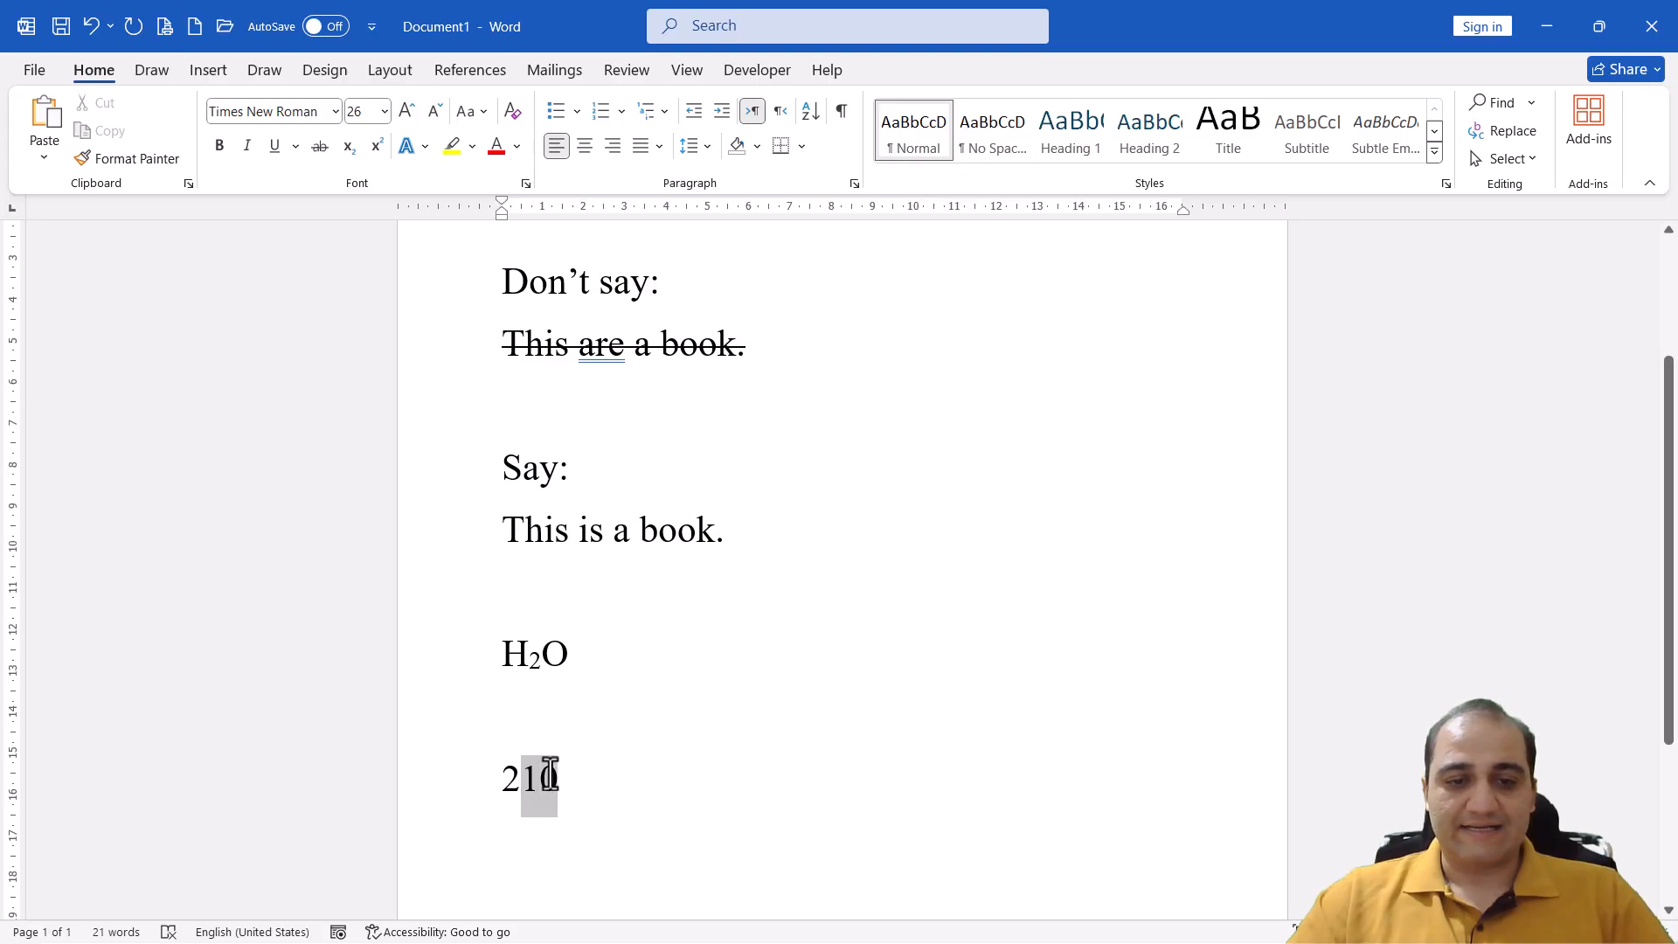
pyautogui.click(377, 146)
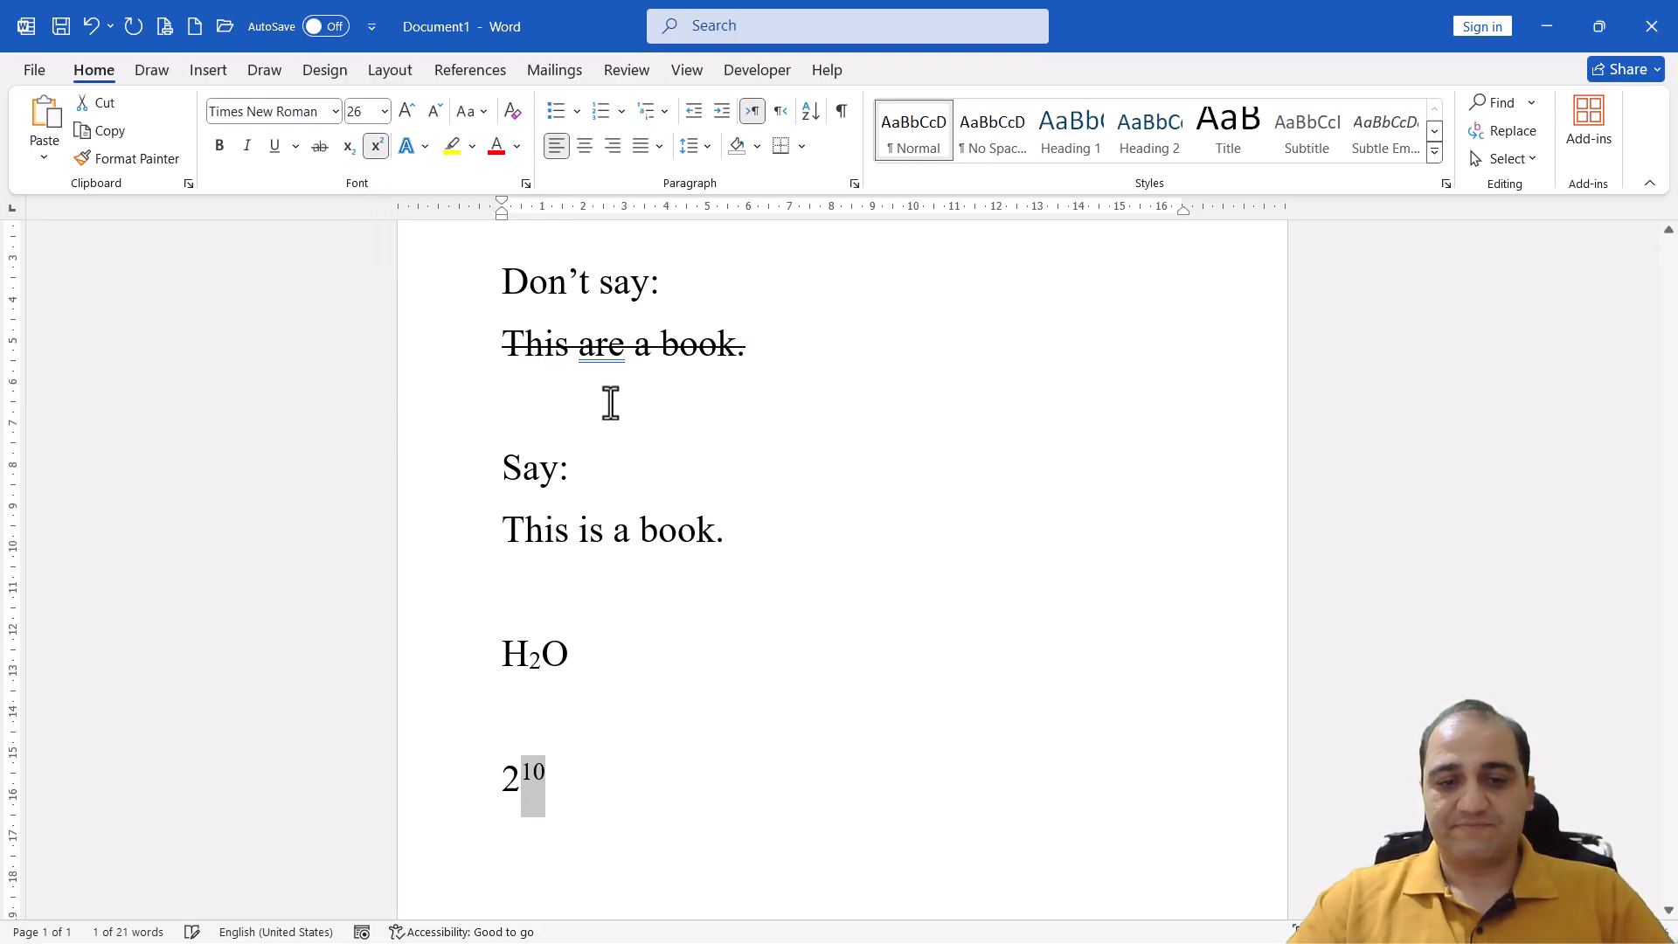
# On the same line, after a tab space, add a normal-sized 10 with a superscript 5, and return to normal text
pyautogui.click(521, 778)
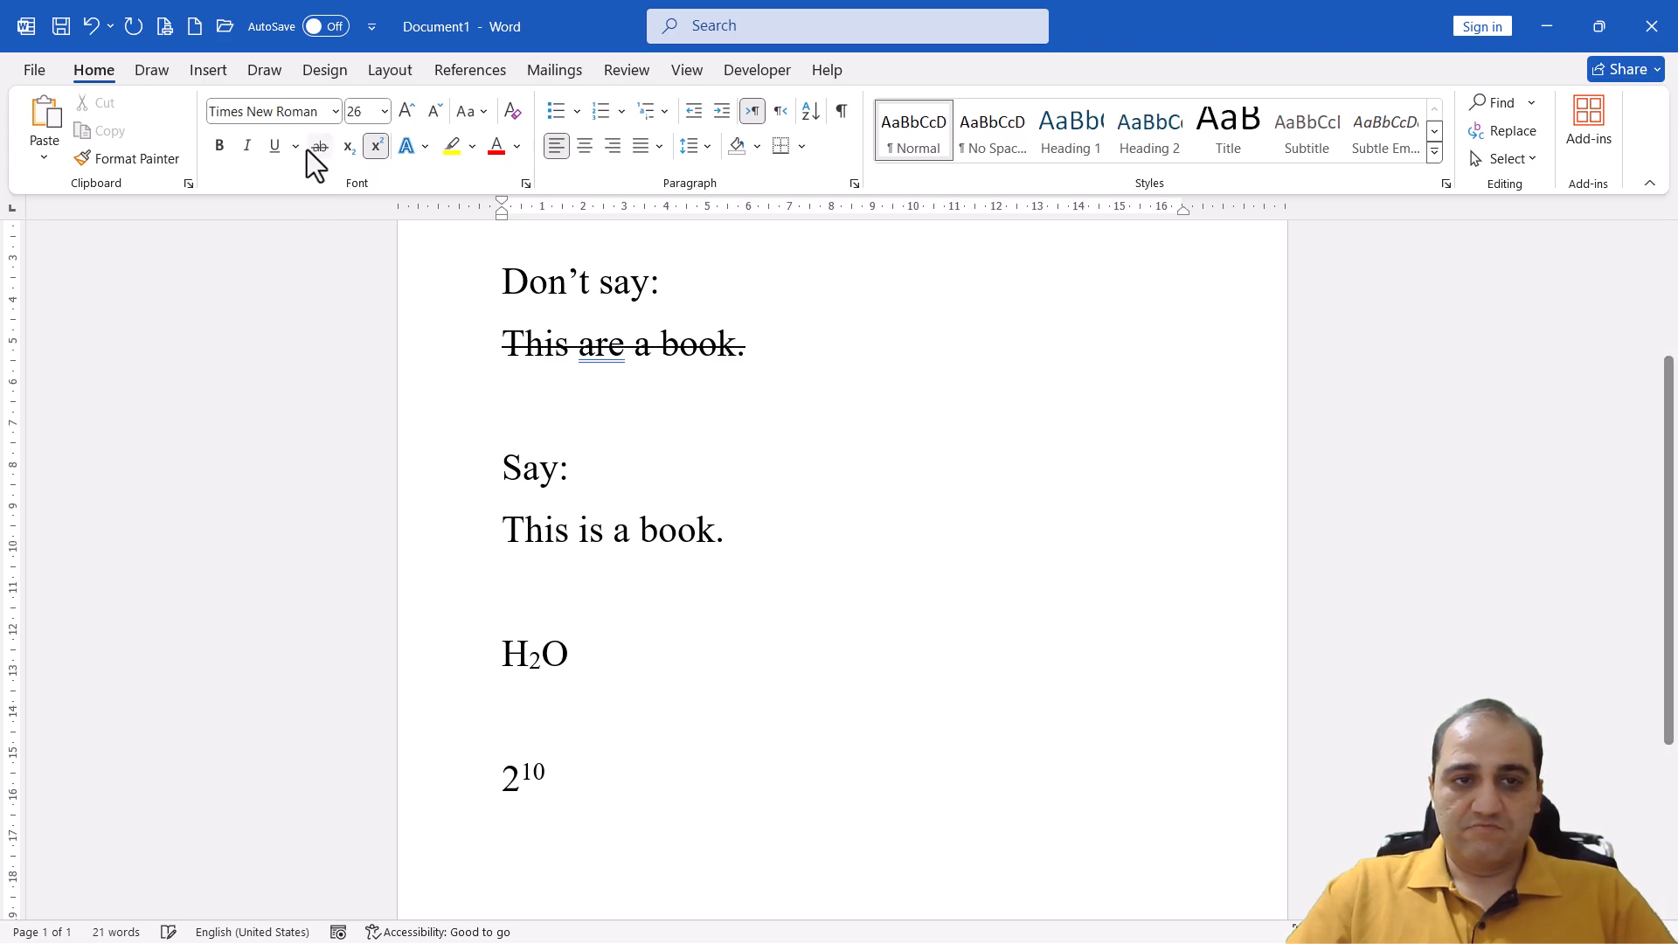
pyautogui.click(374, 146)
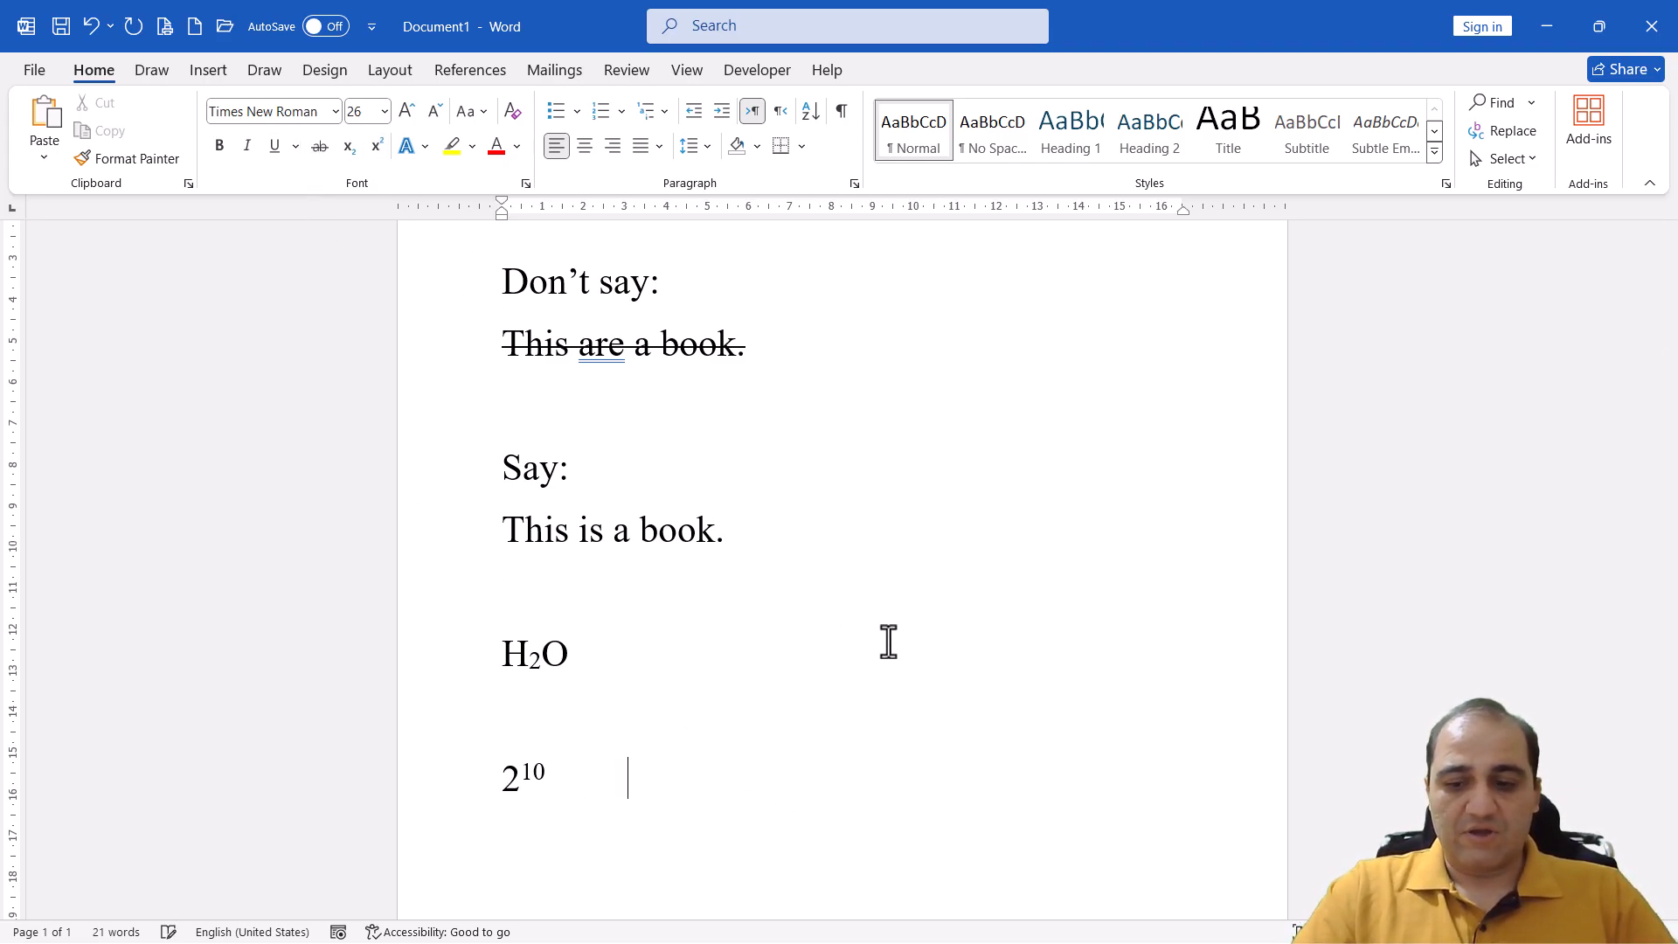
pyautogui.write('10')
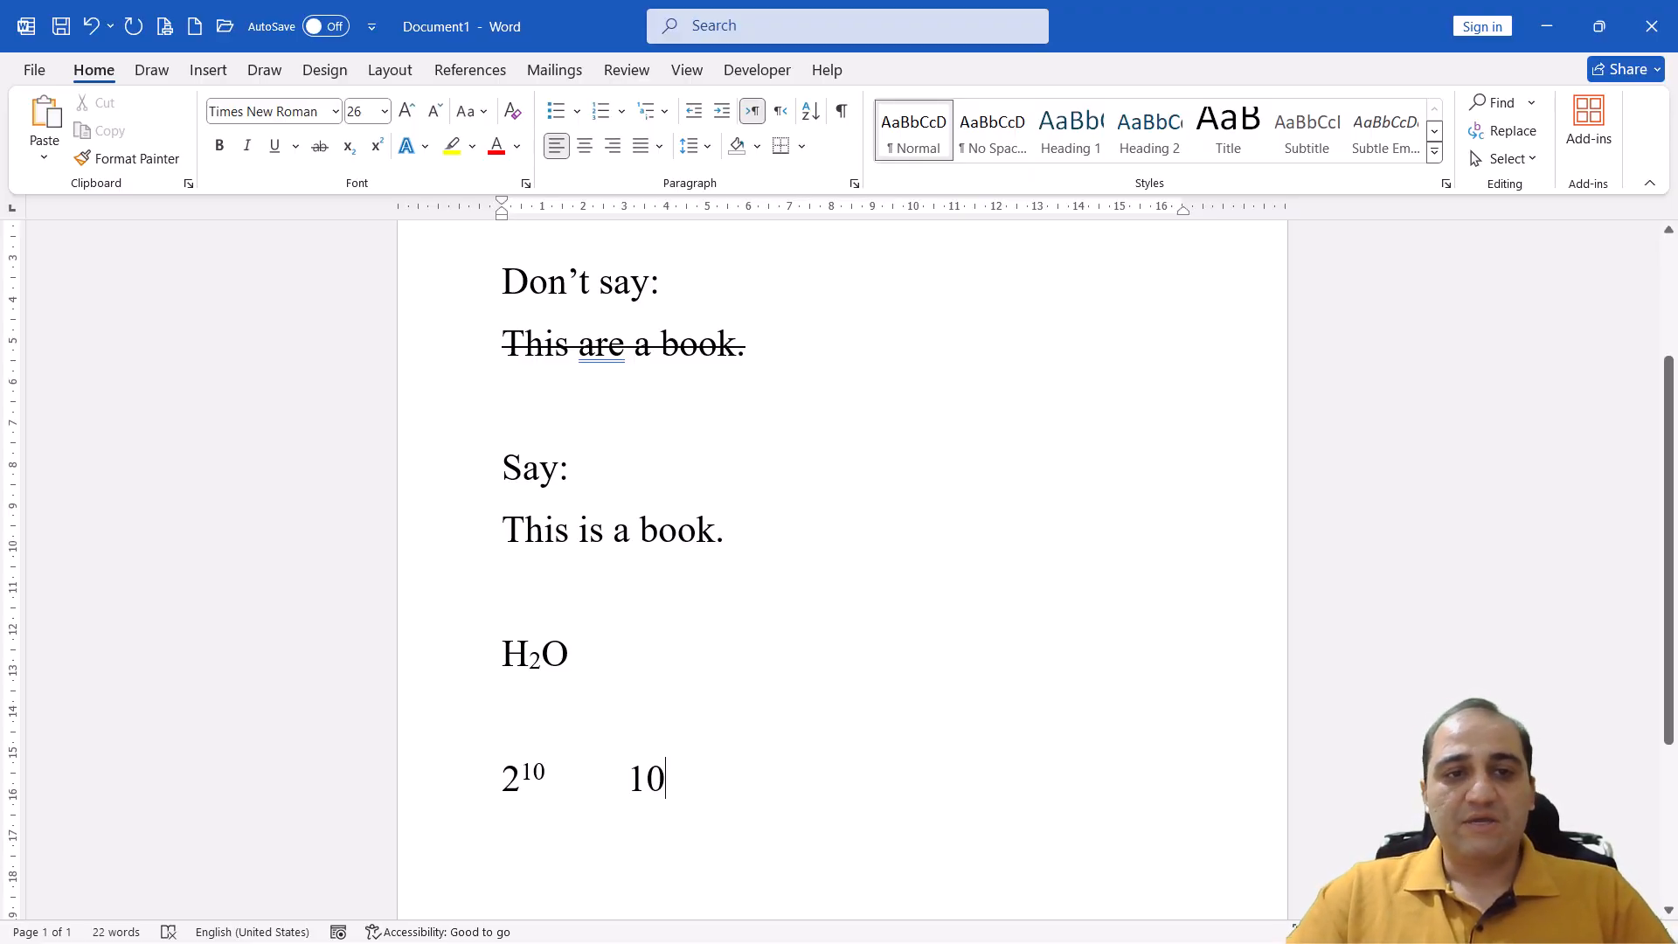
pyautogui.click(382, 145)
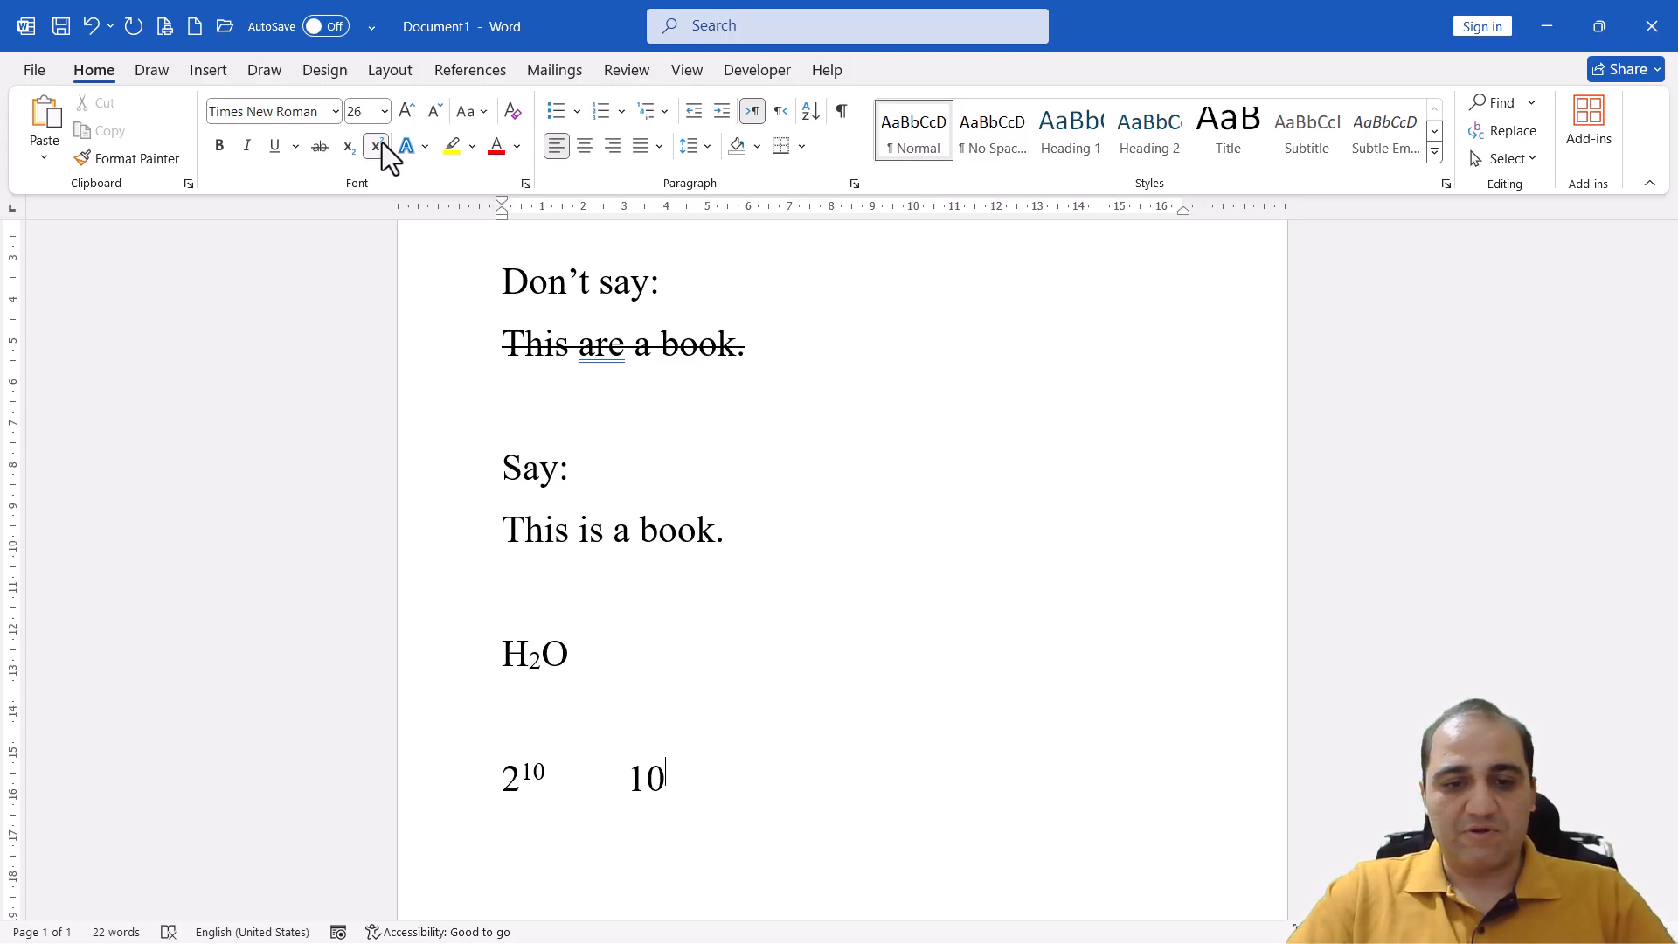
pyautogui.write('5')
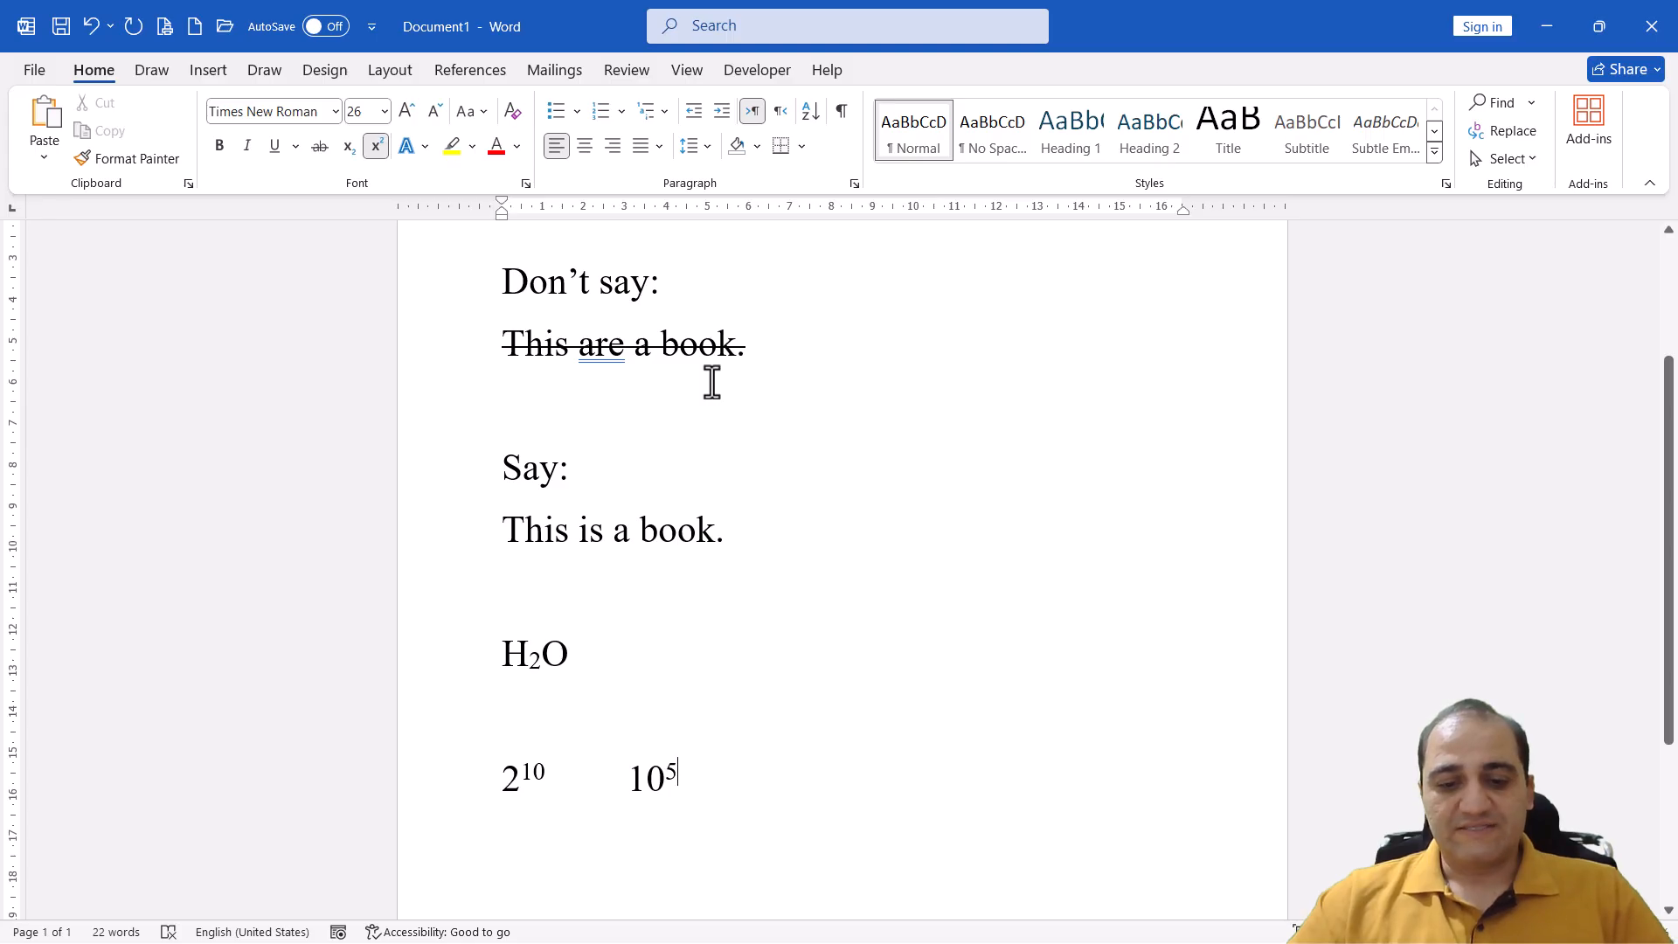
pyautogui.click(381, 150)
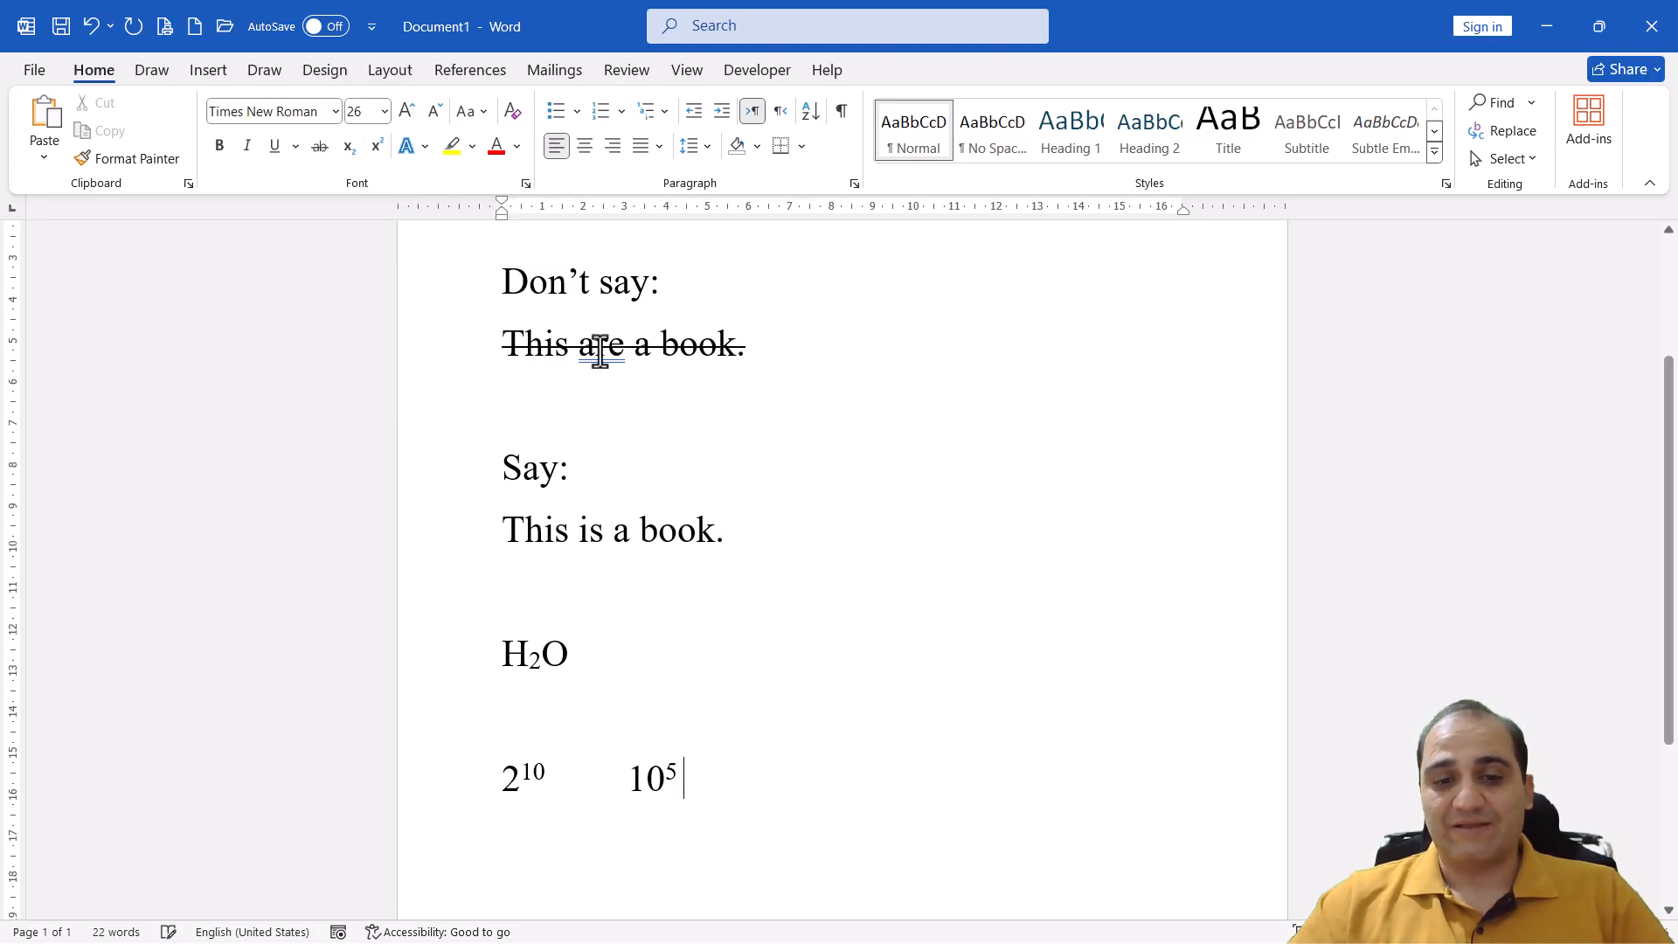
# After another tab space, enter H2O with the 2 as subscript and the O as normal text
pyautogui.press('Tab')
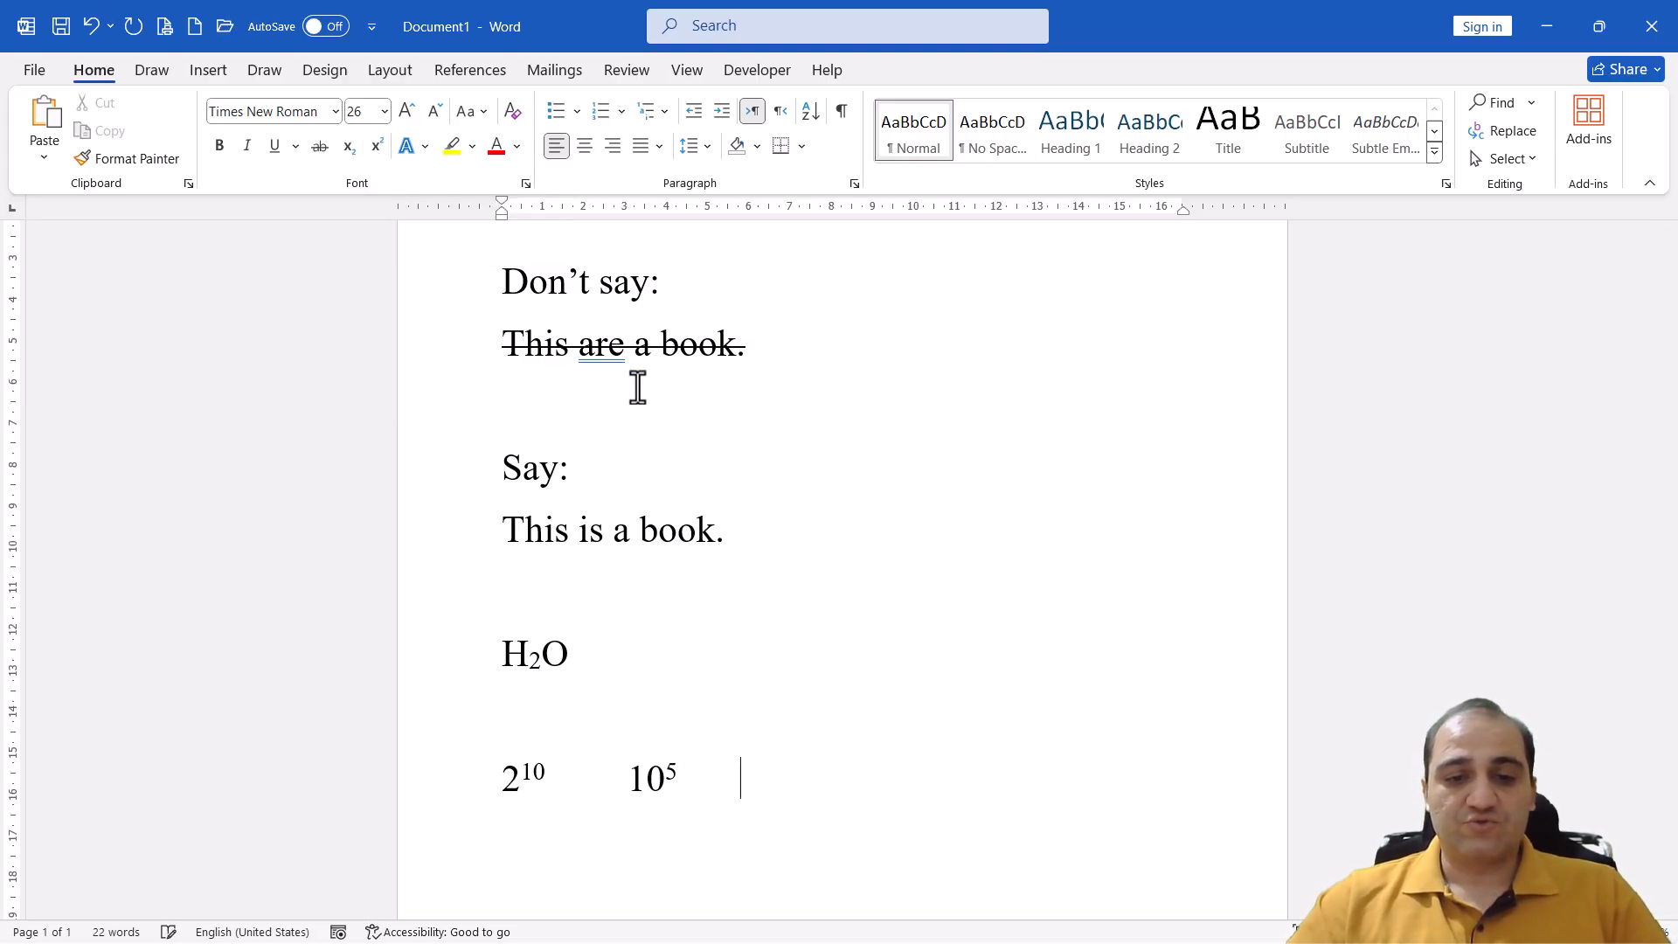
pyautogui.write('H')
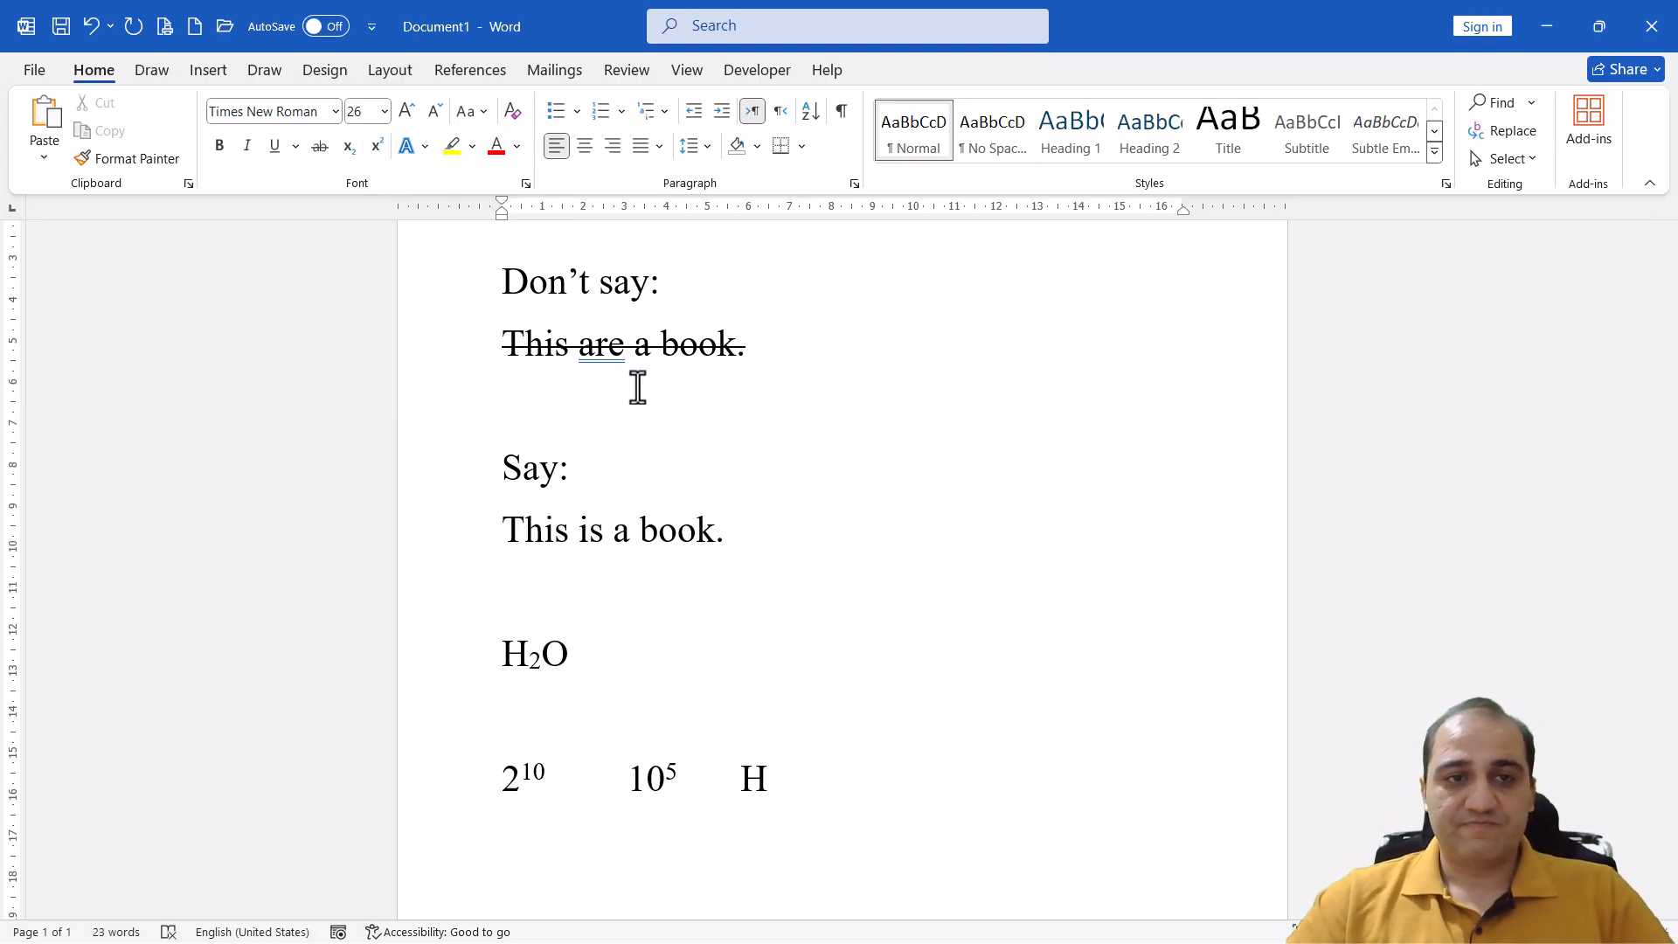
pyautogui.click(348, 154)
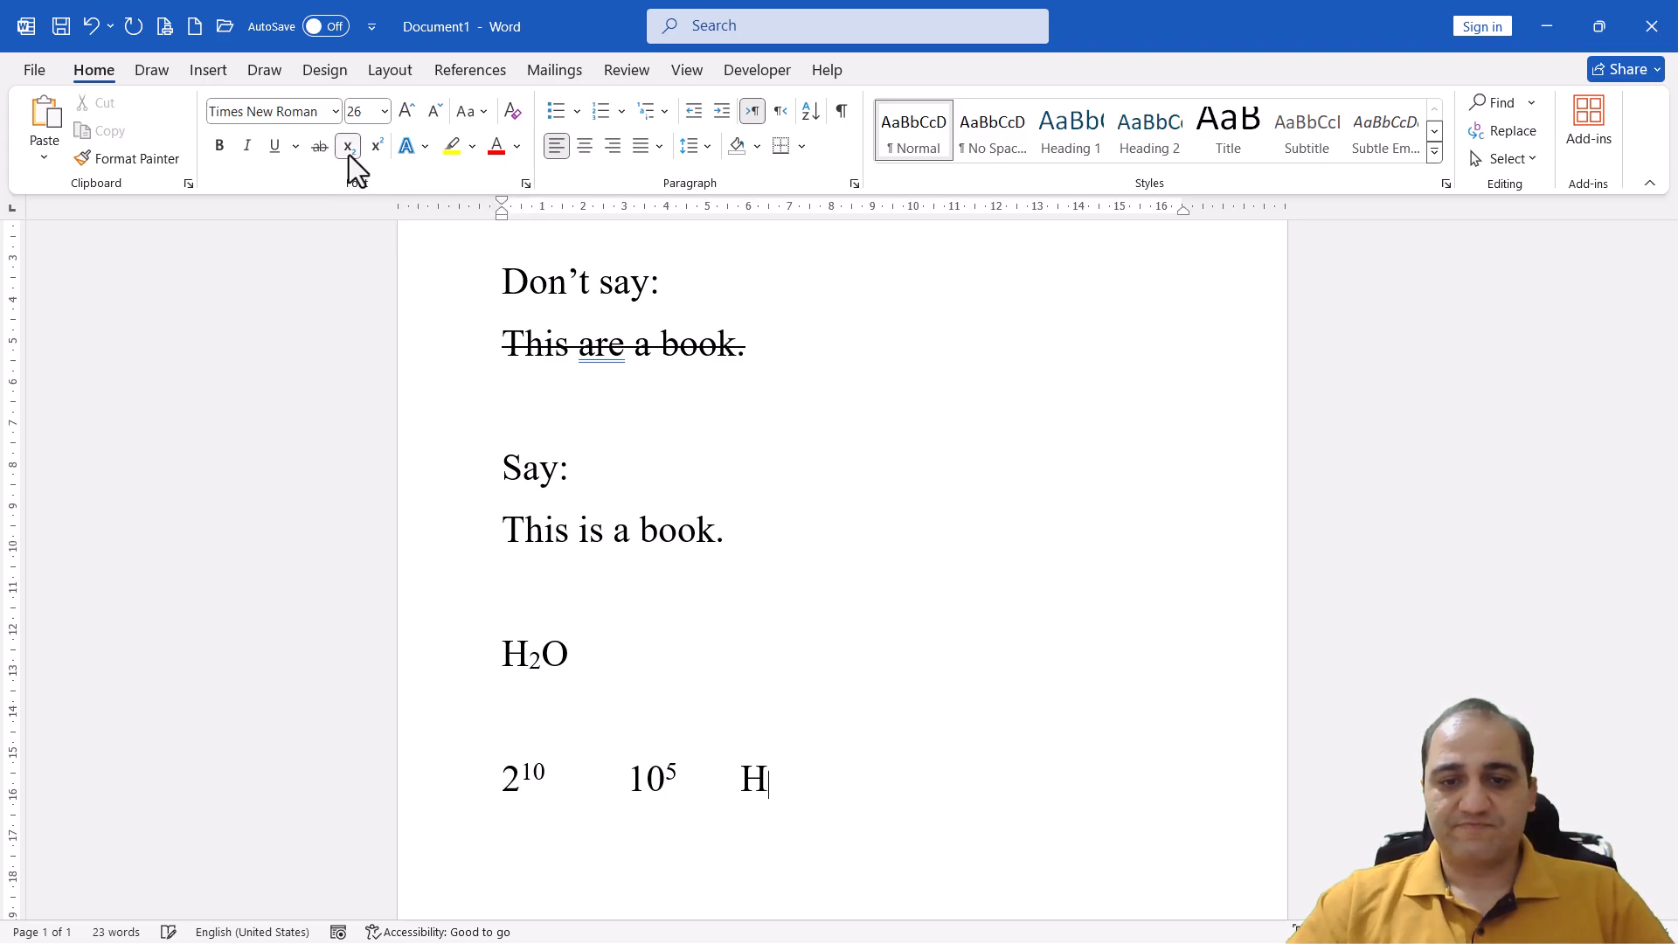
pyautogui.write('2')
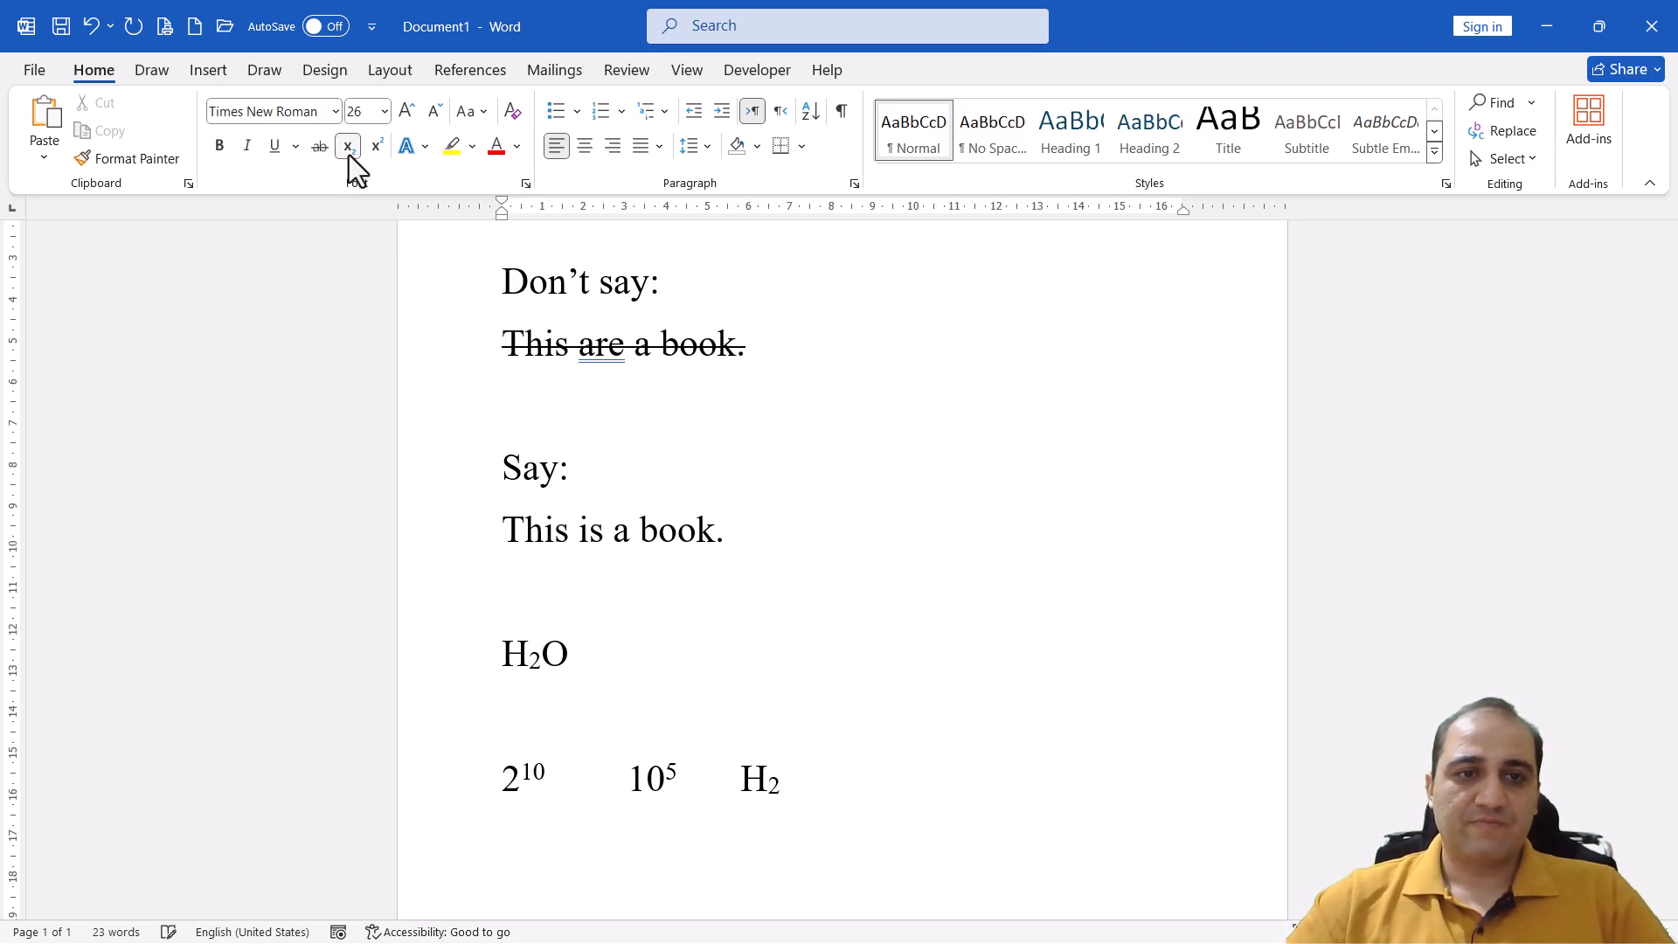
pyautogui.click(346, 145)
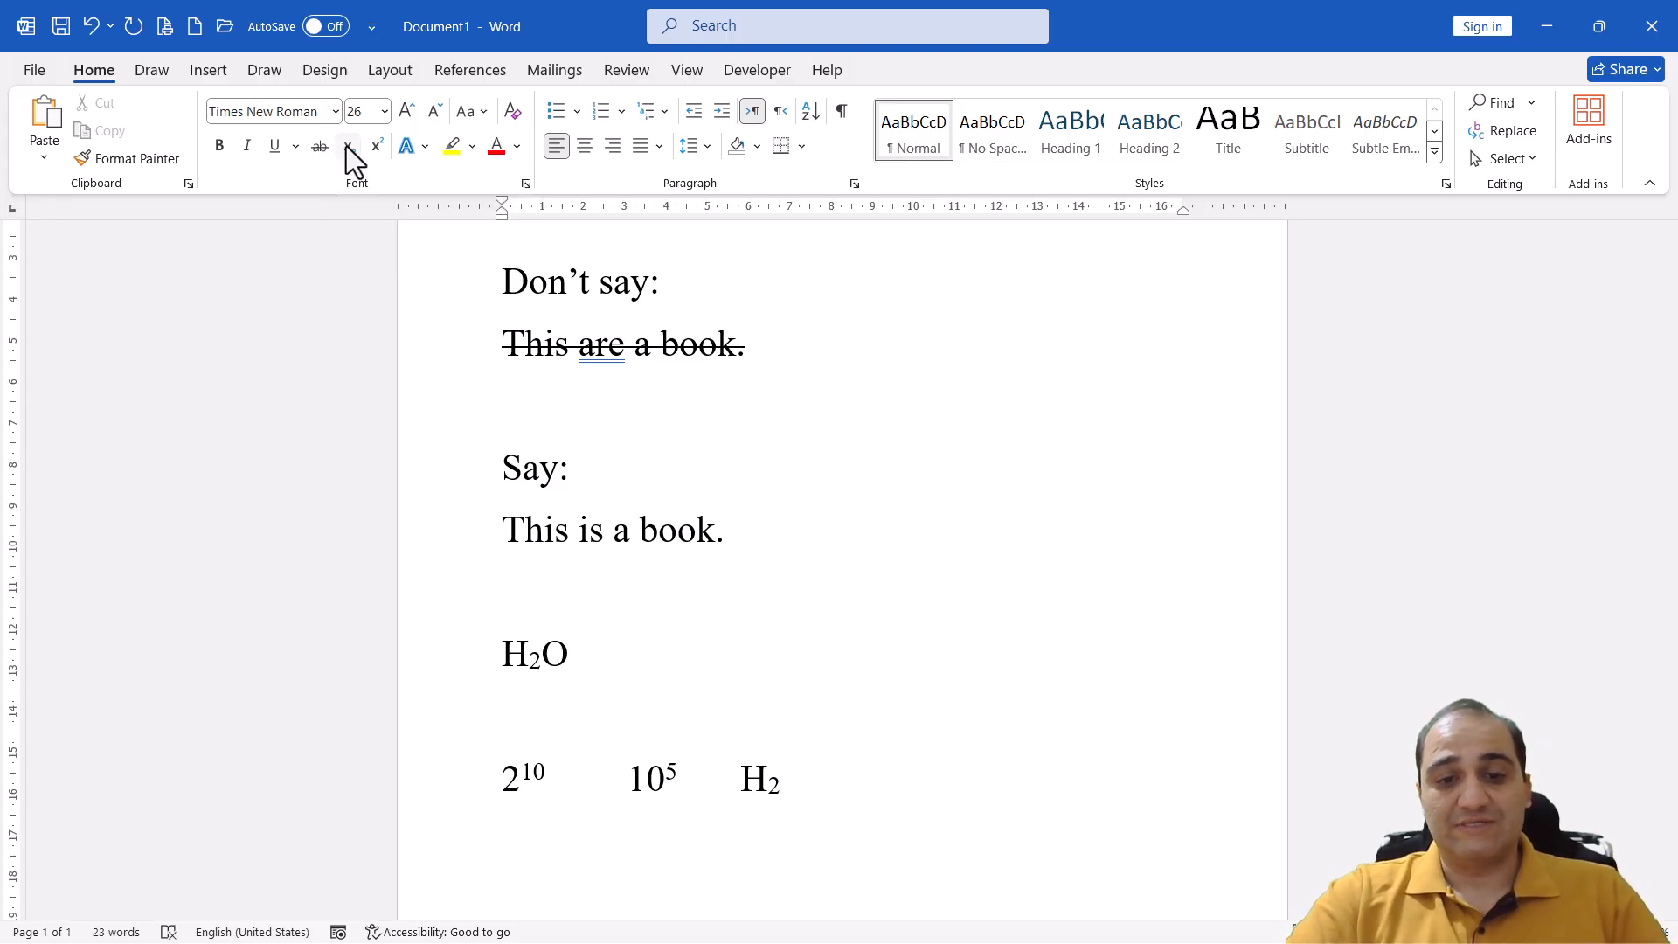
pyautogui.write('O')
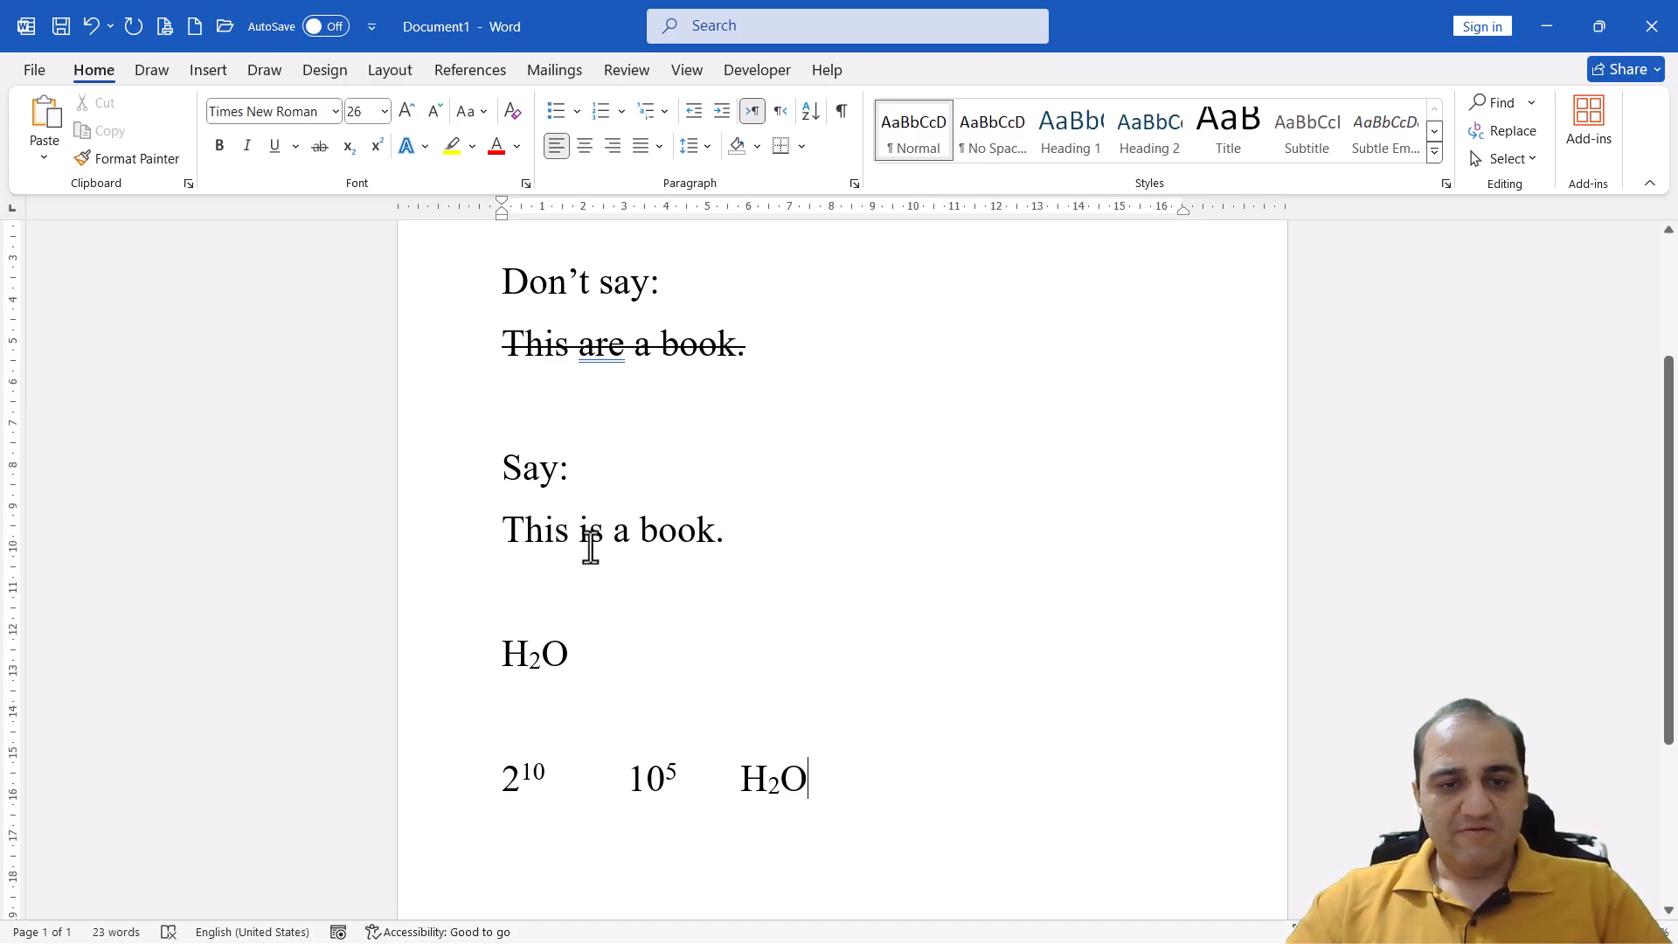
pyautogui.moveTo(504, 529); pyautogui.dragTo(723, 535)
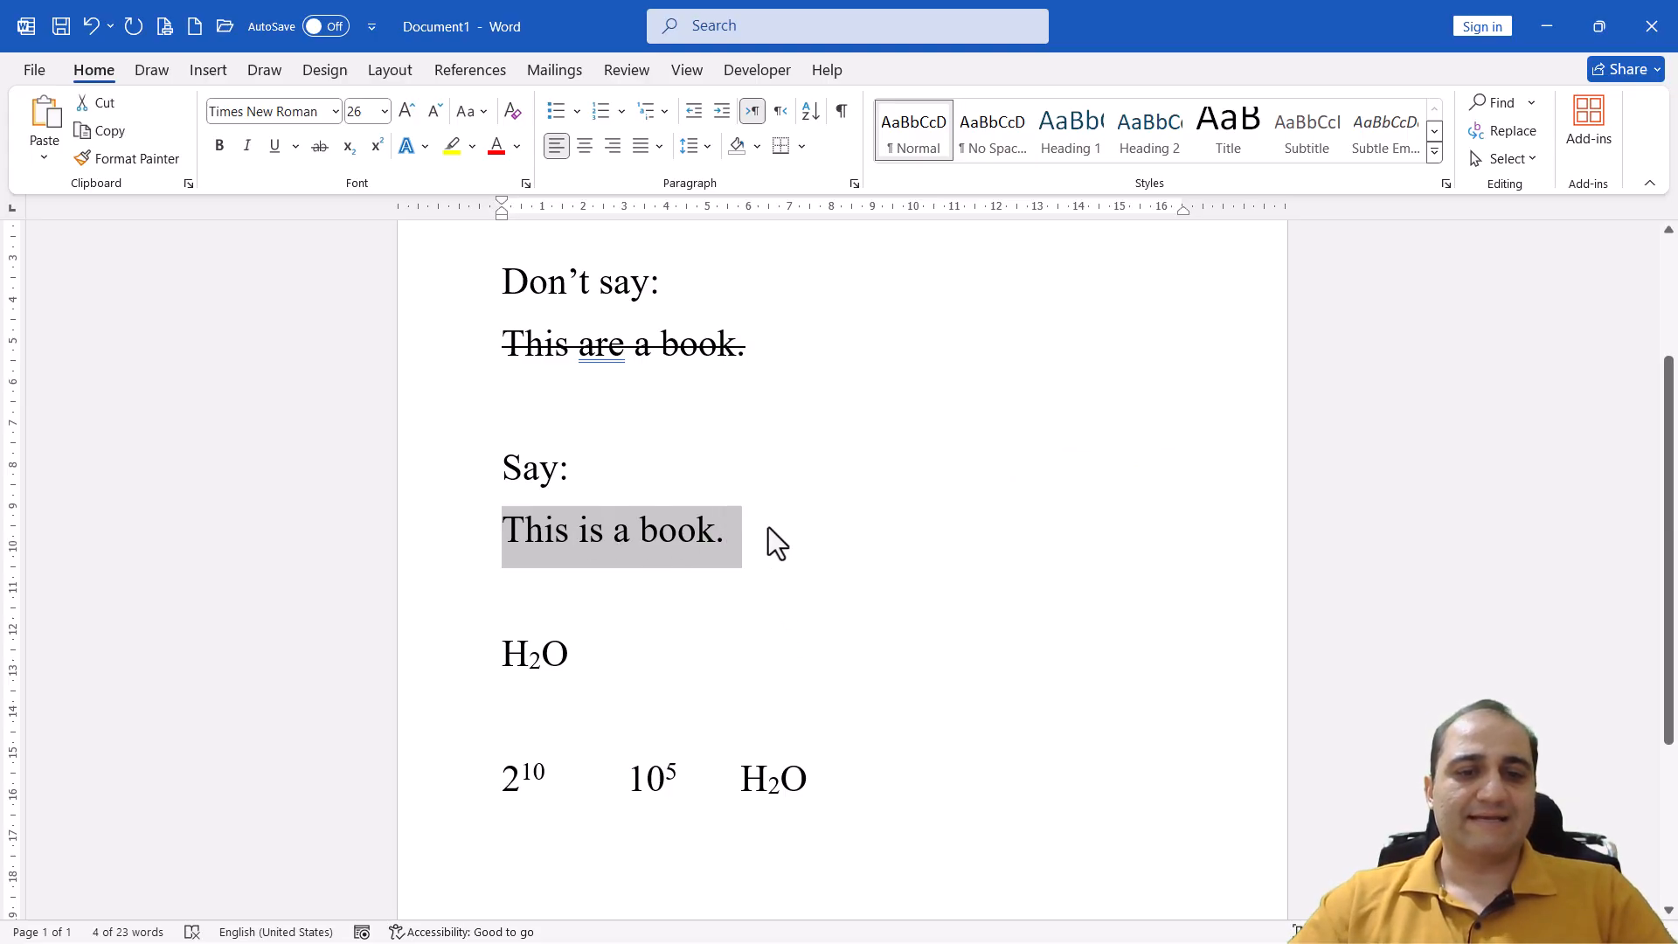
pyautogui.click(428, 142)
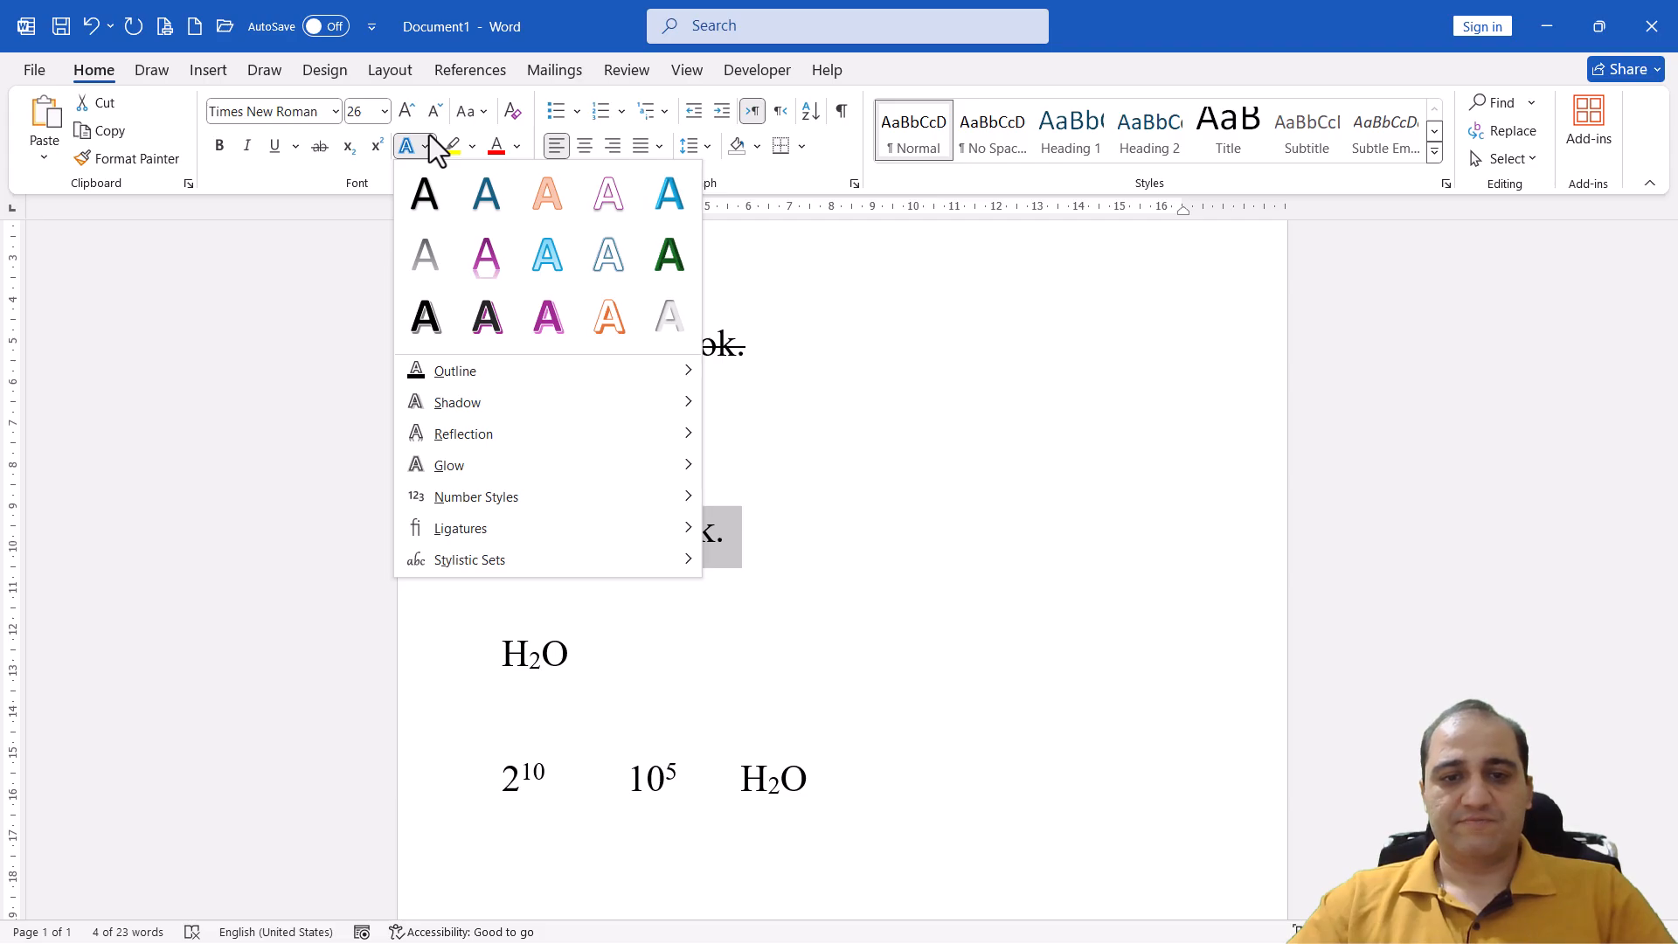
pyautogui.click(428, 145)
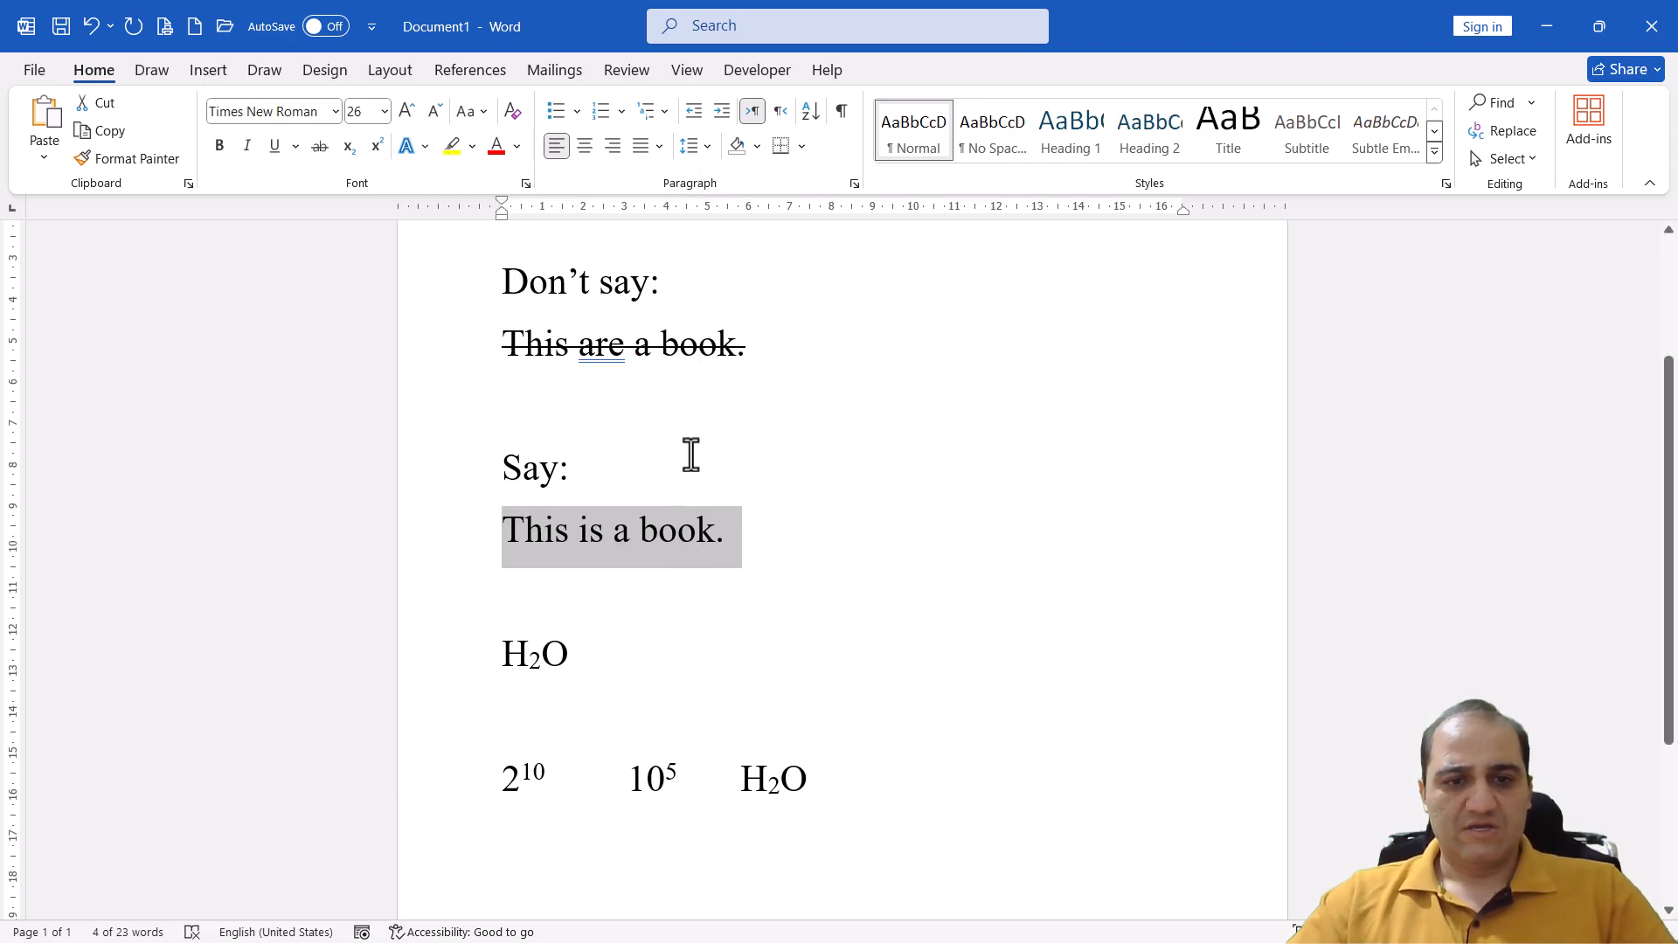
pyautogui.click(522, 542)
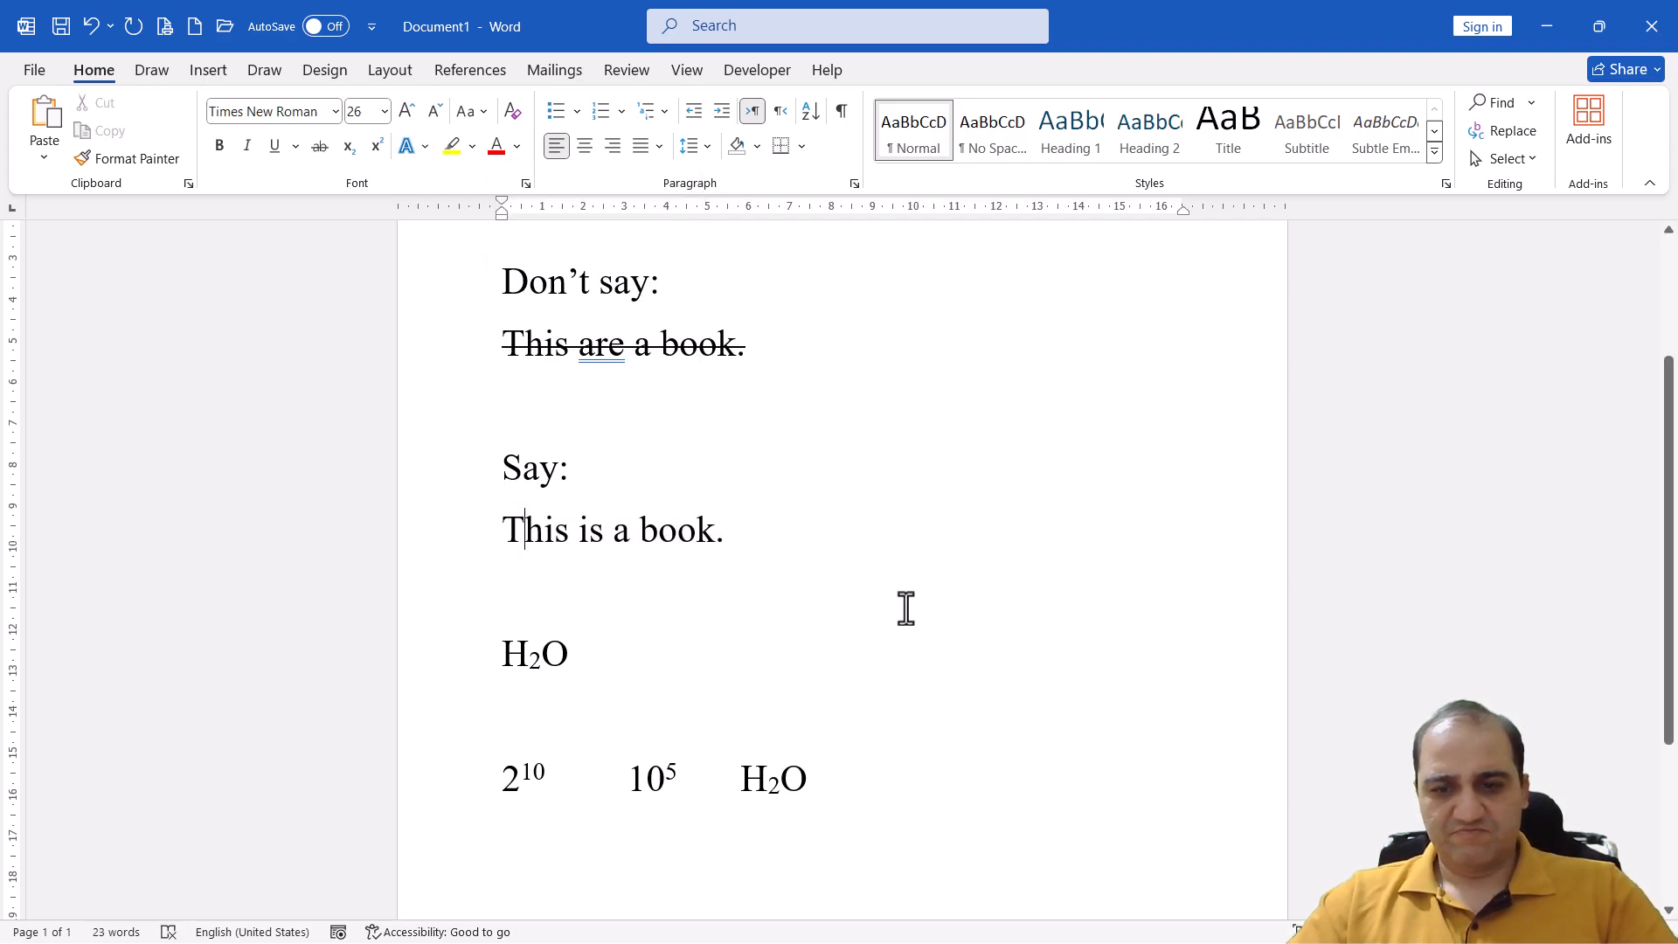
# Insert three empty lines above the "Say:" line
pyautogui.click(494, 469)
pyautogui.press('Return')
pyautogui.press('Return')
pyautogui.press('Return')
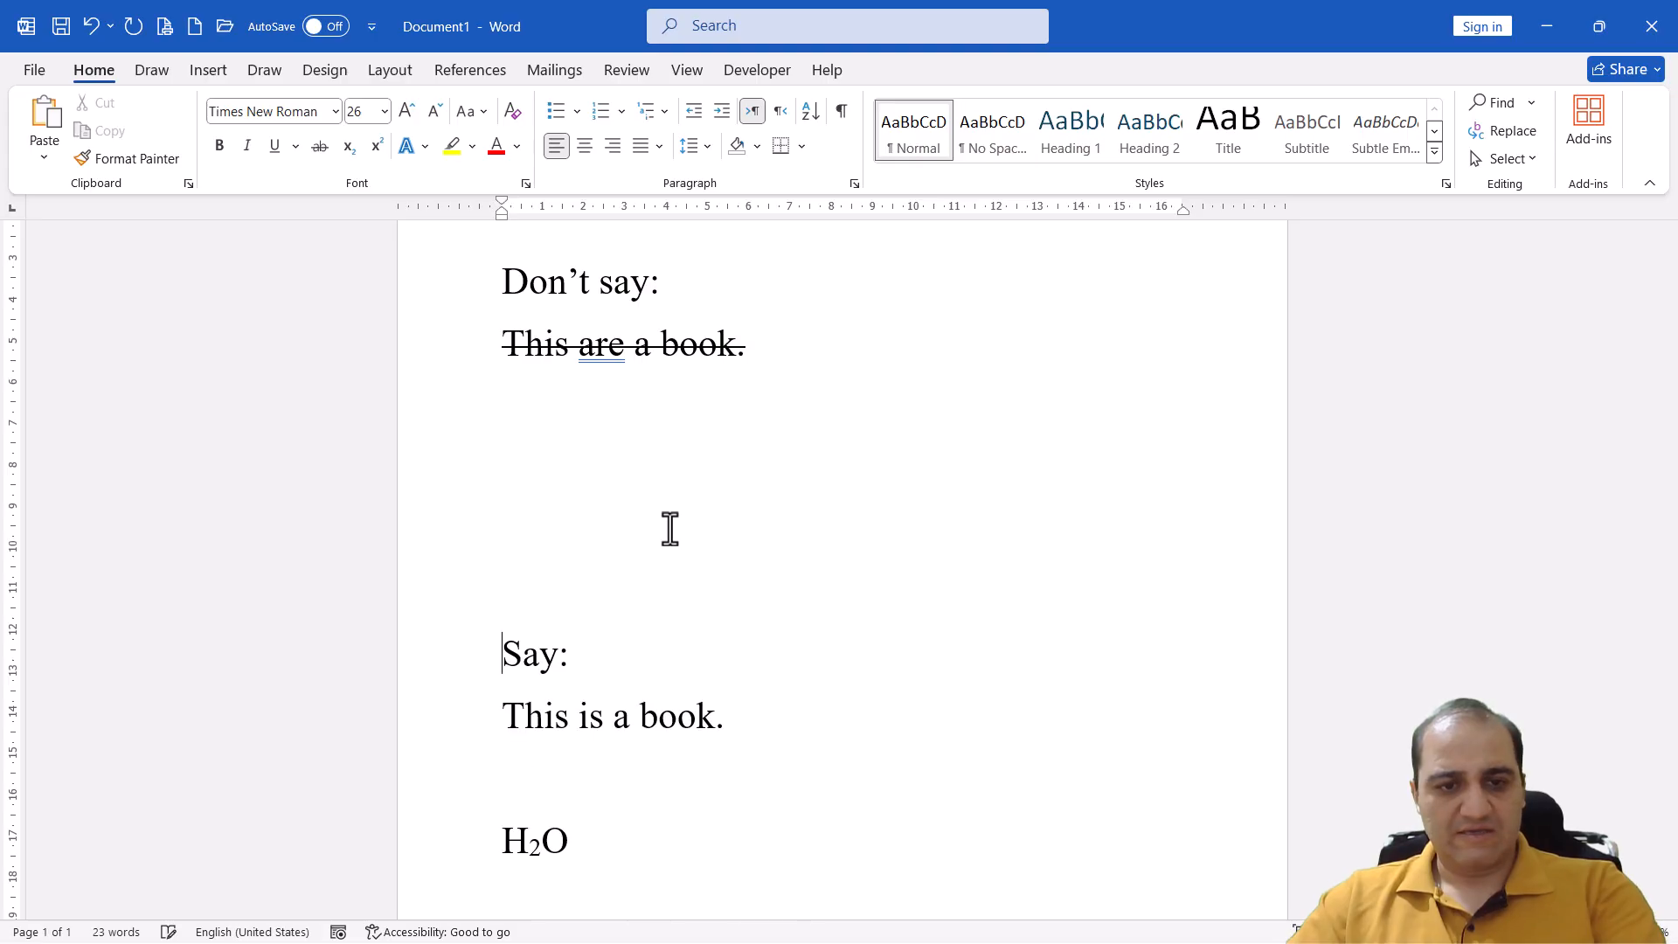
# Apply the text effect Gradient Fill: Plum, Accent color 5; Reflection to the sentence "This is a book." below "Say:"
pyautogui.moveTo(505, 718); pyautogui.dragTo(739, 720)
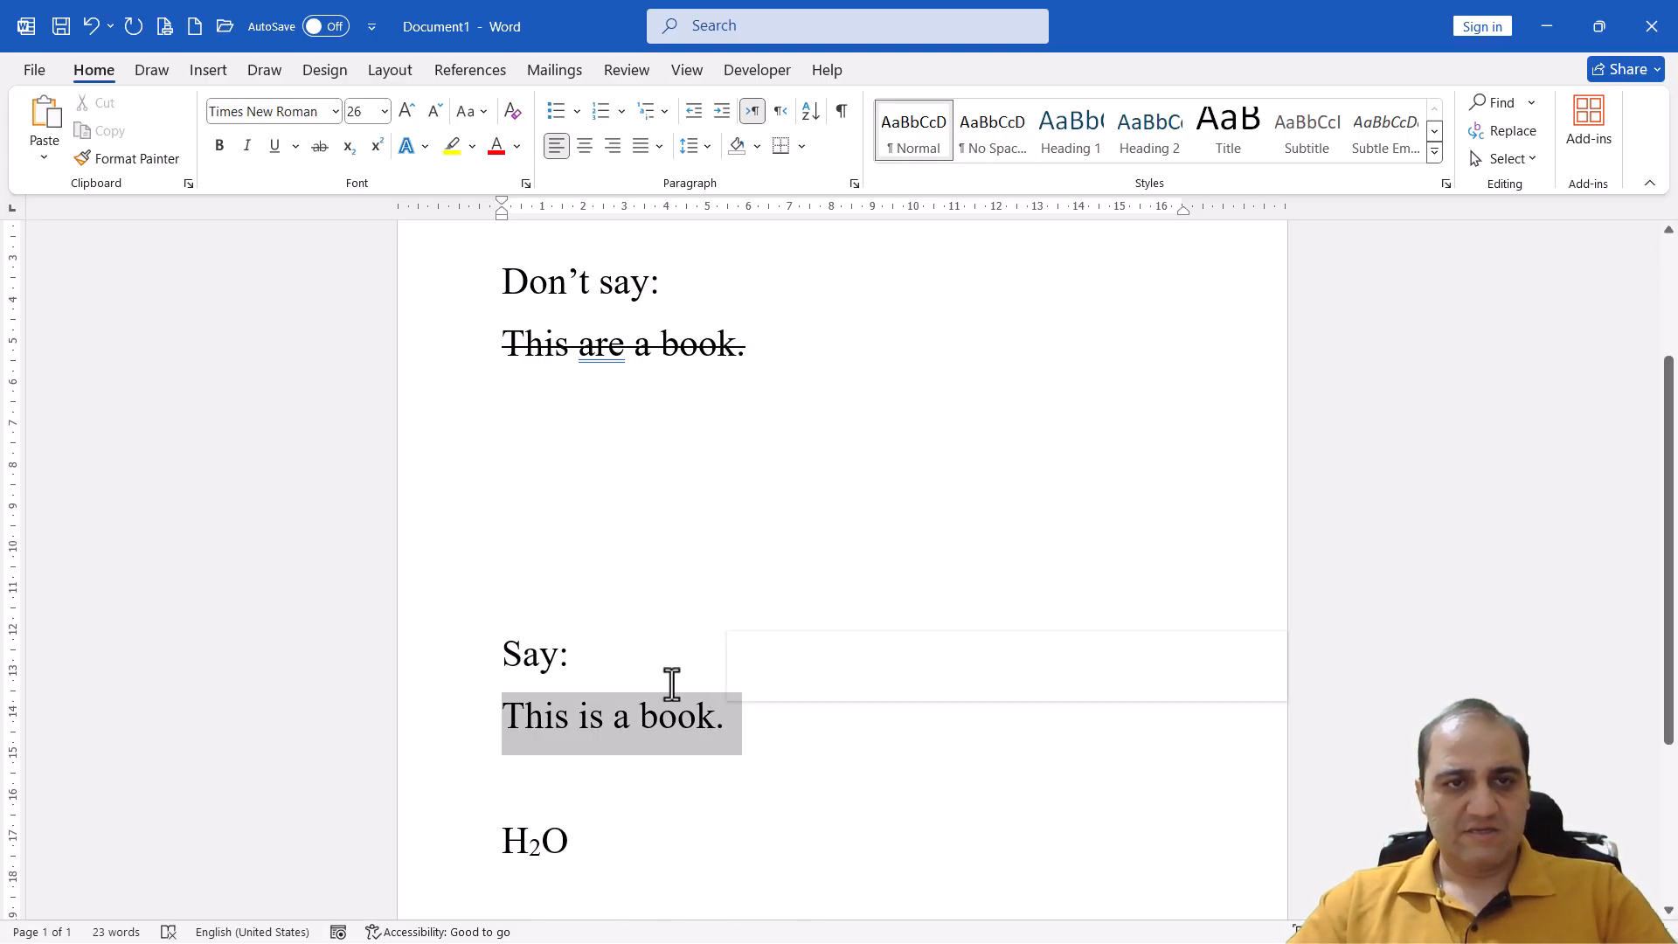
pyautogui.click(423, 156)
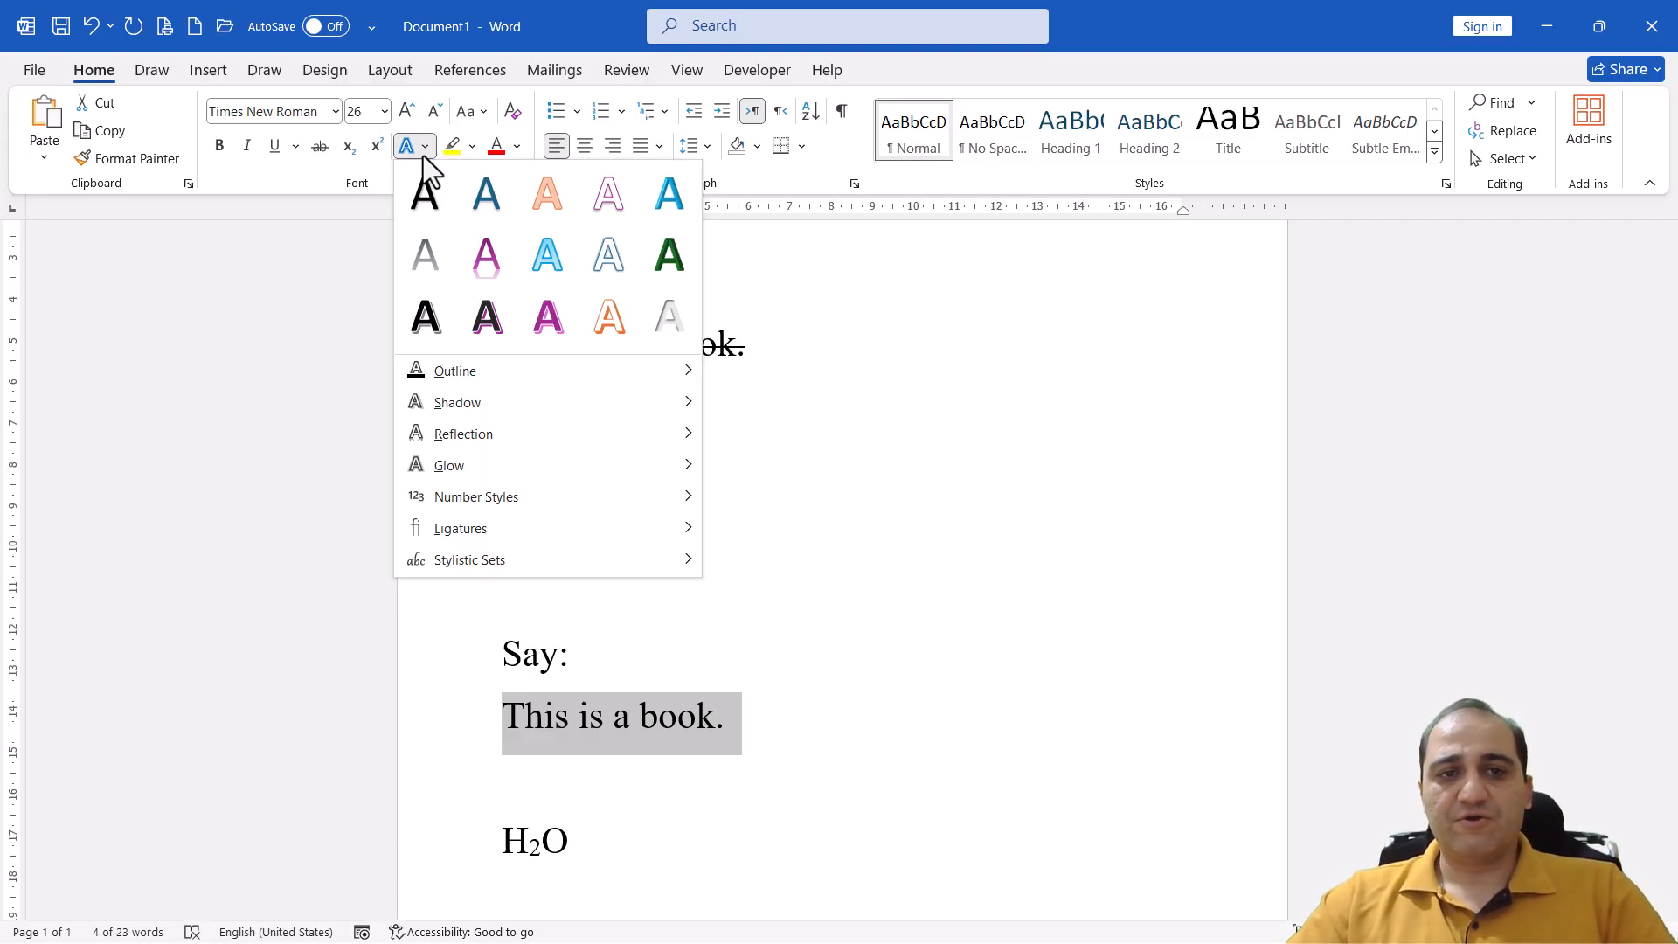
pyautogui.click(491, 266)
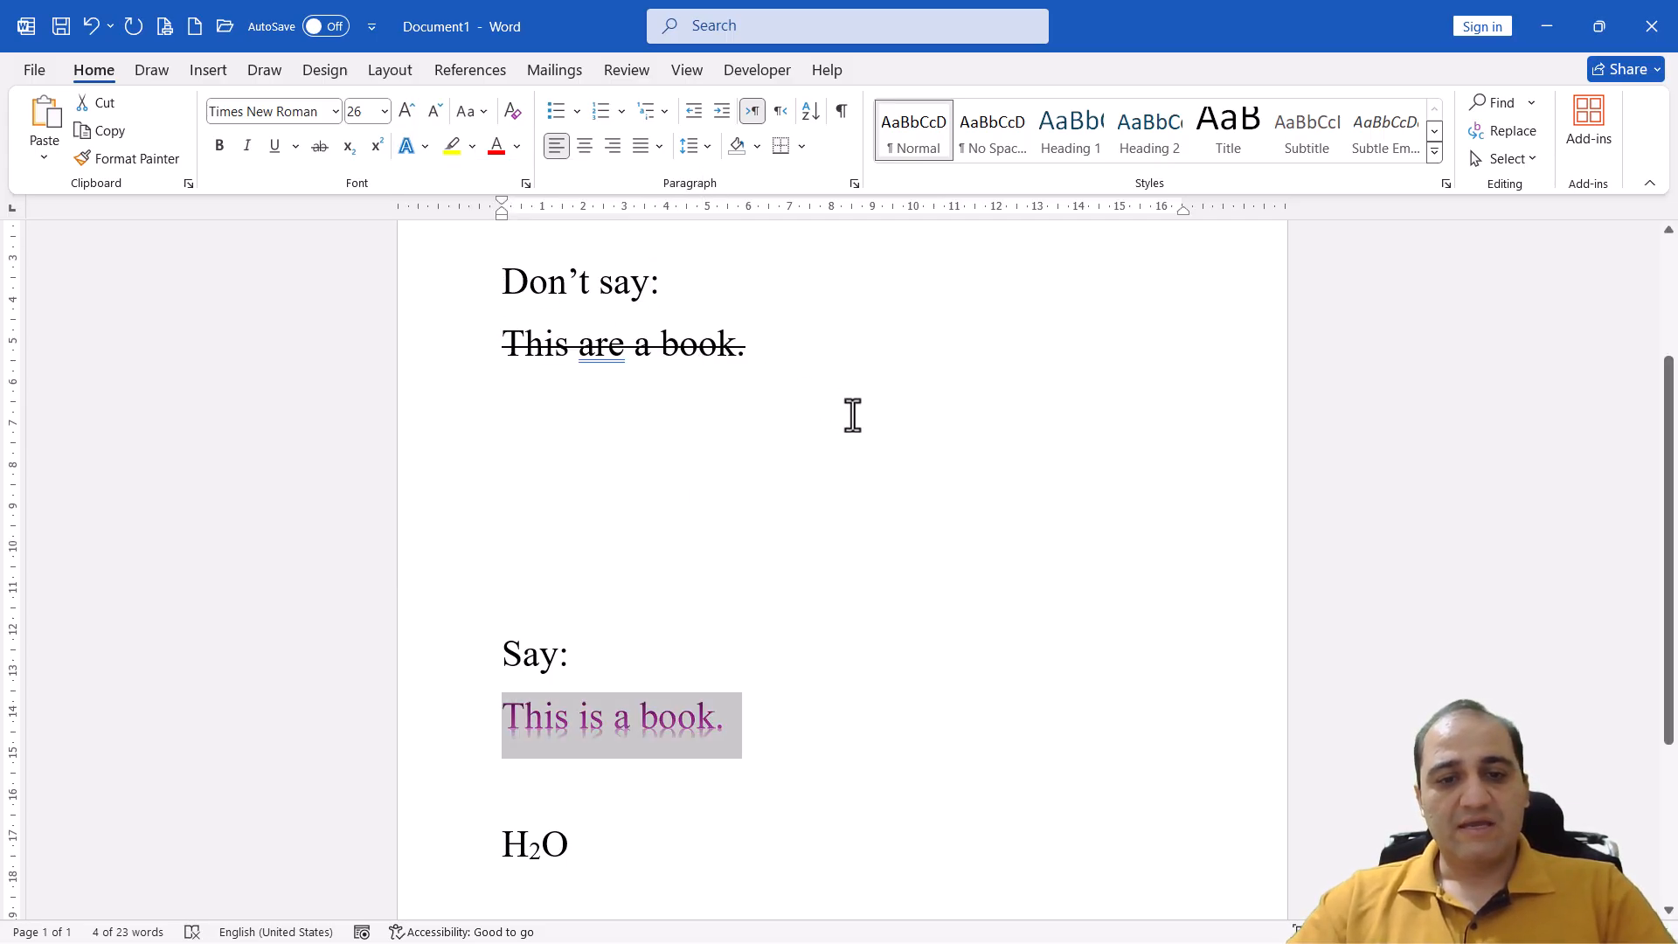
# Give the sentence "This is a book." a Dark Blue text outline with a weight of 1 pt
pyautogui.click(426, 147)
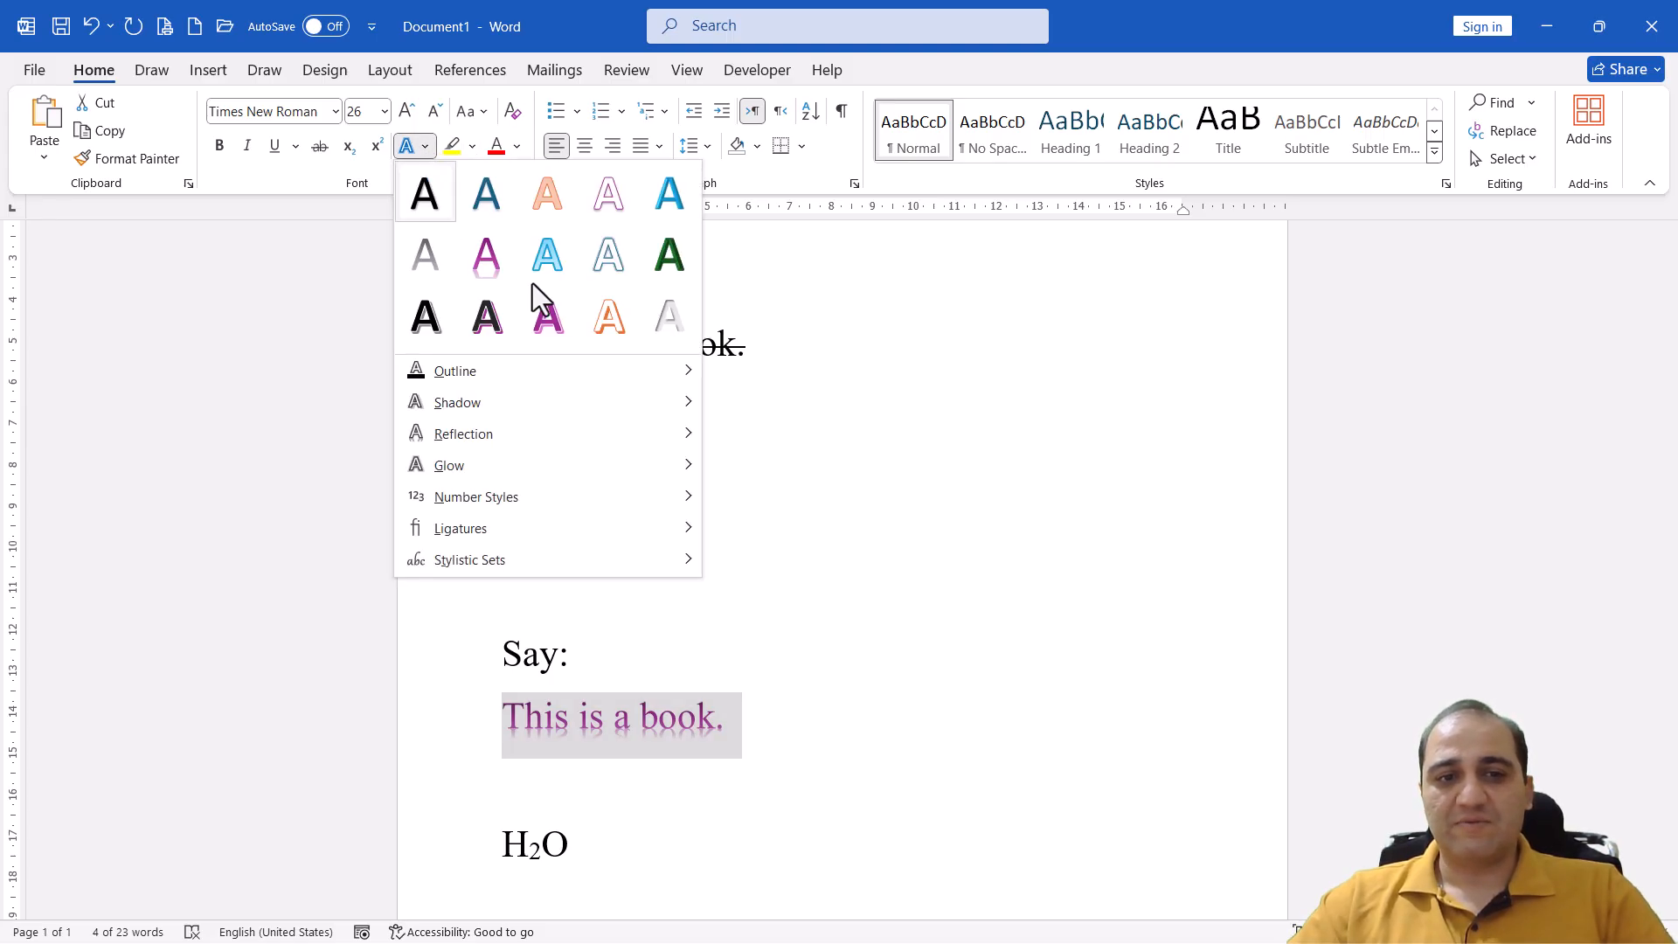
pyautogui.moveTo(600, 385)
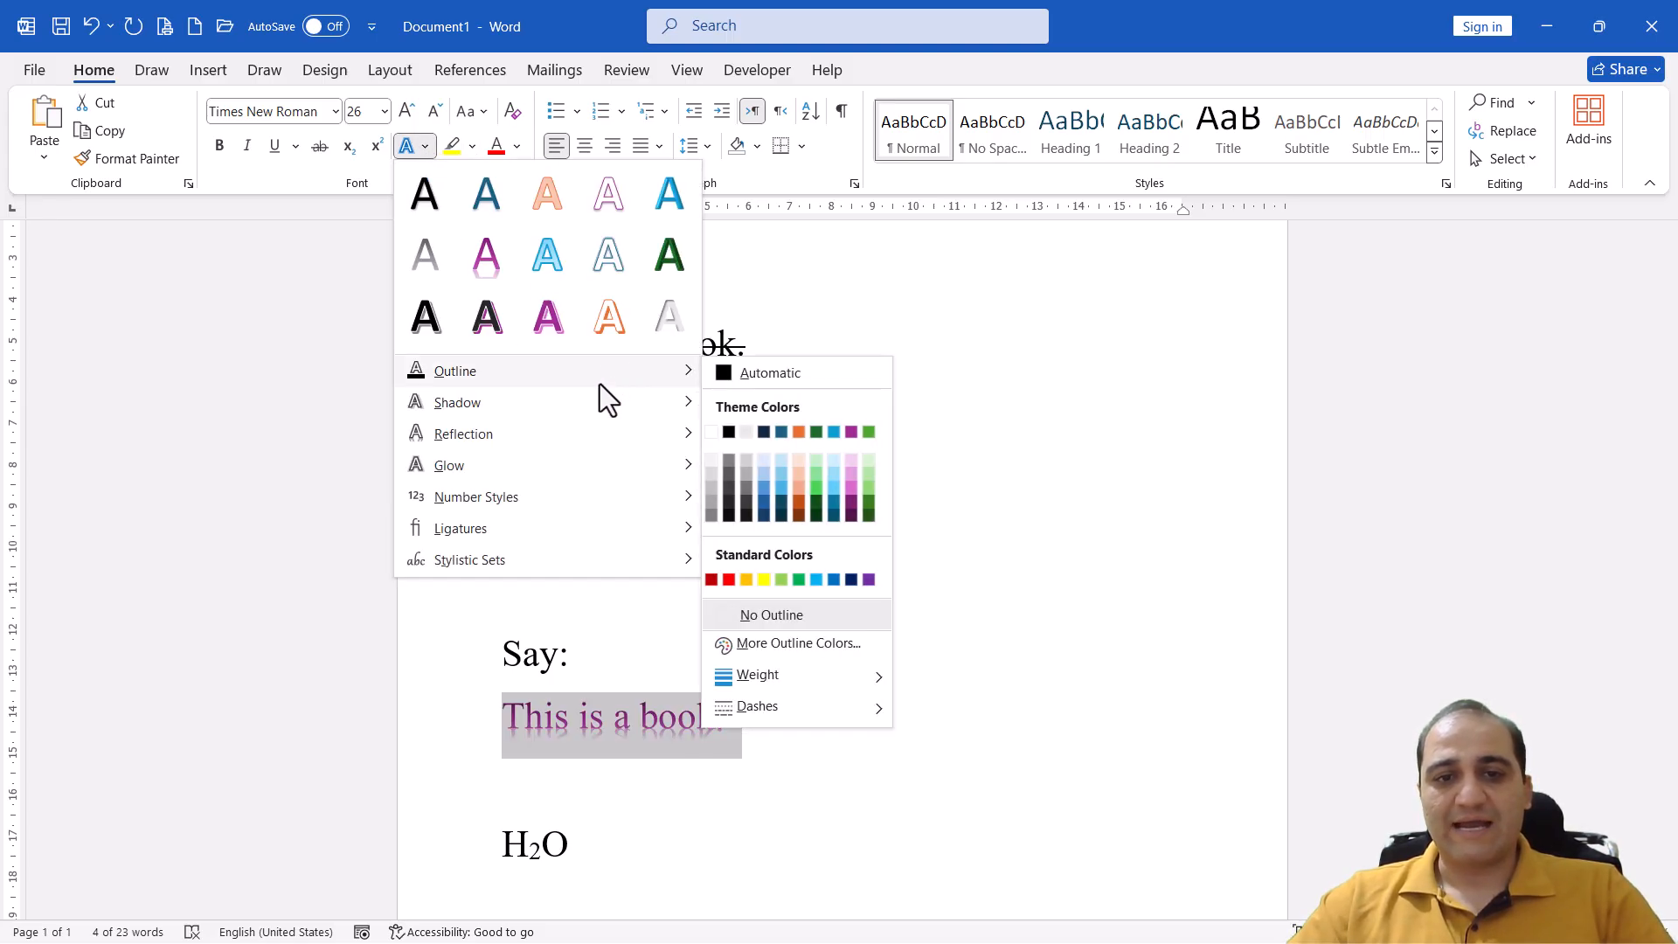
pyautogui.click(851, 579)
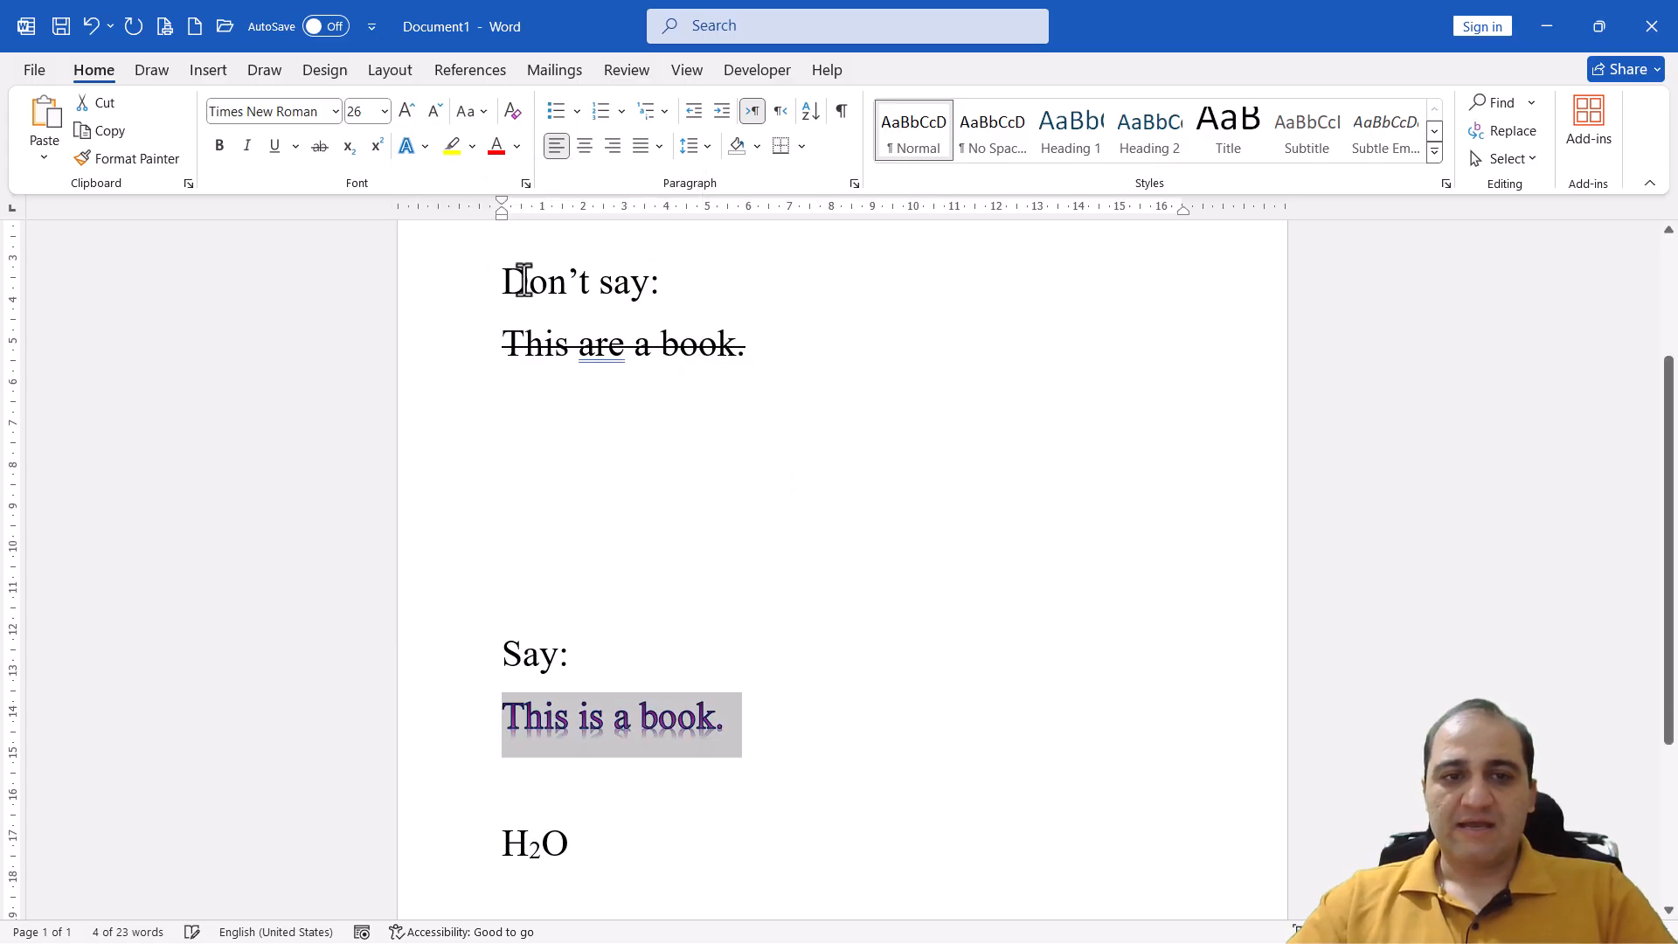
pyautogui.click(428, 150)
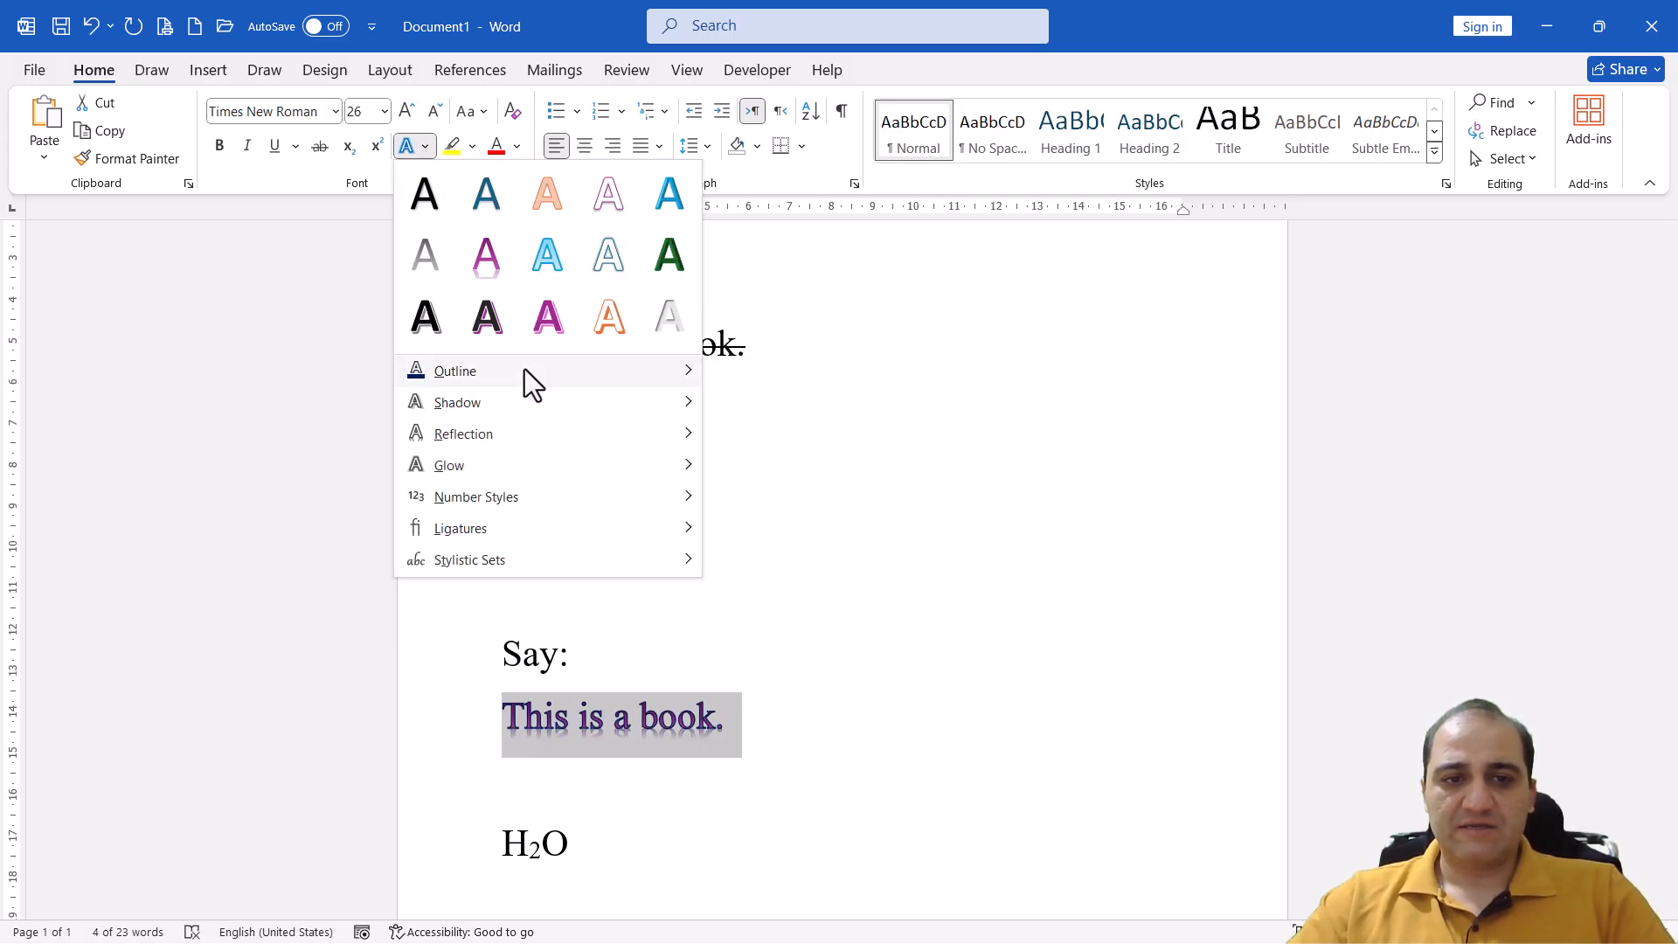
pyautogui.moveTo(848, 675)
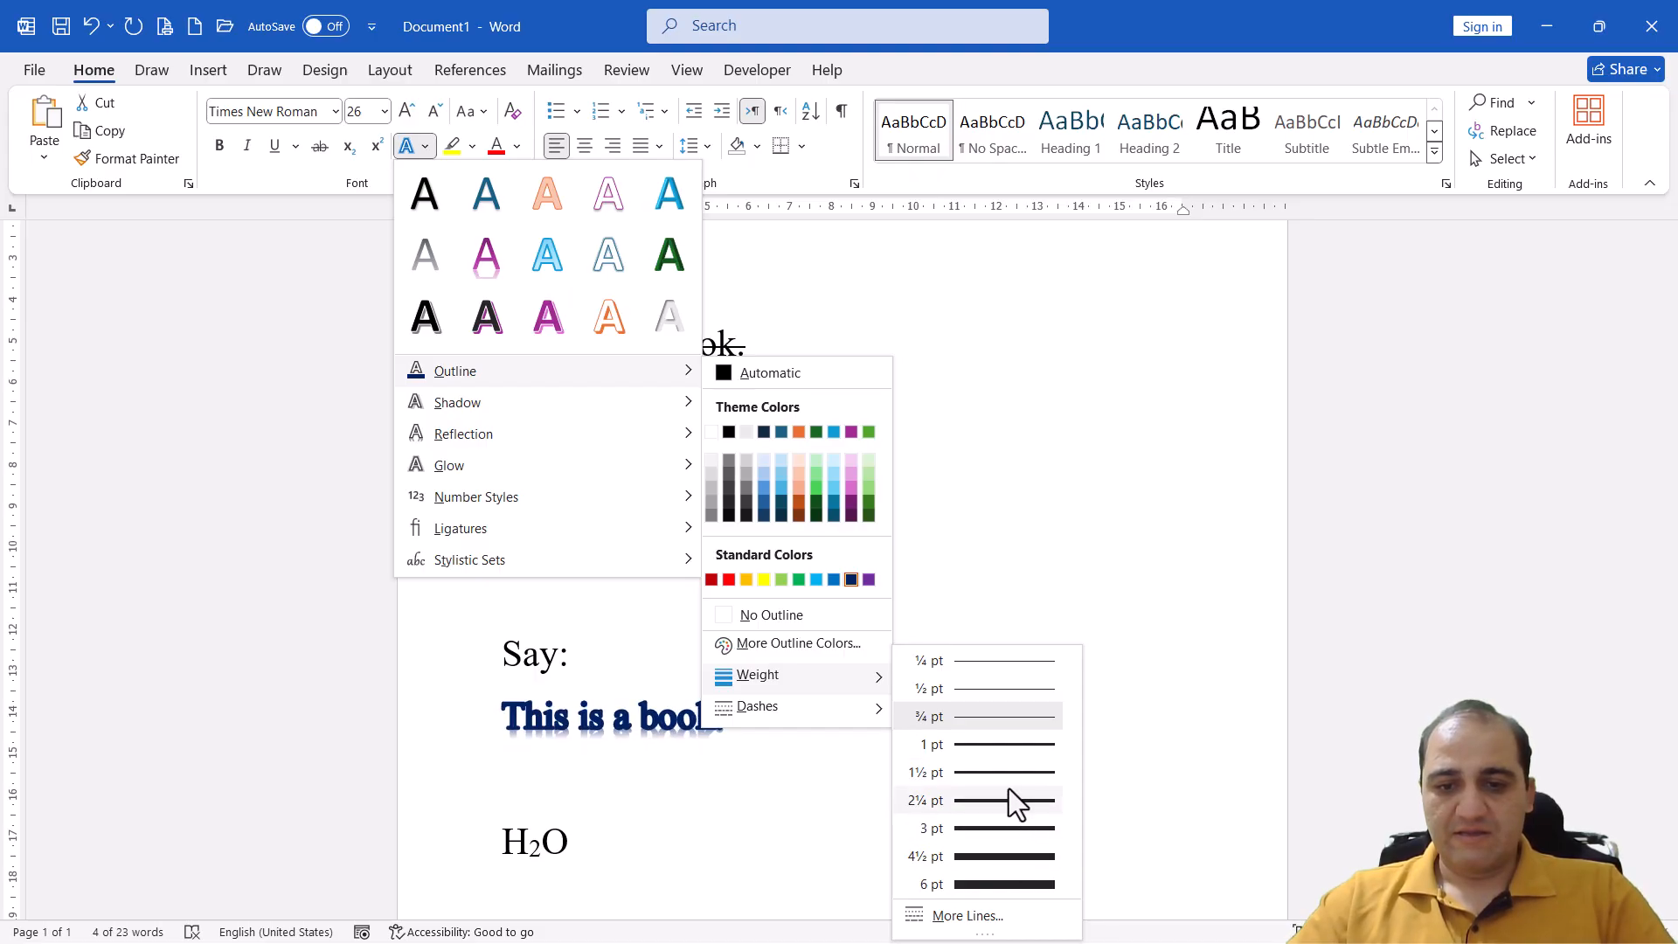
pyautogui.click(1006, 743)
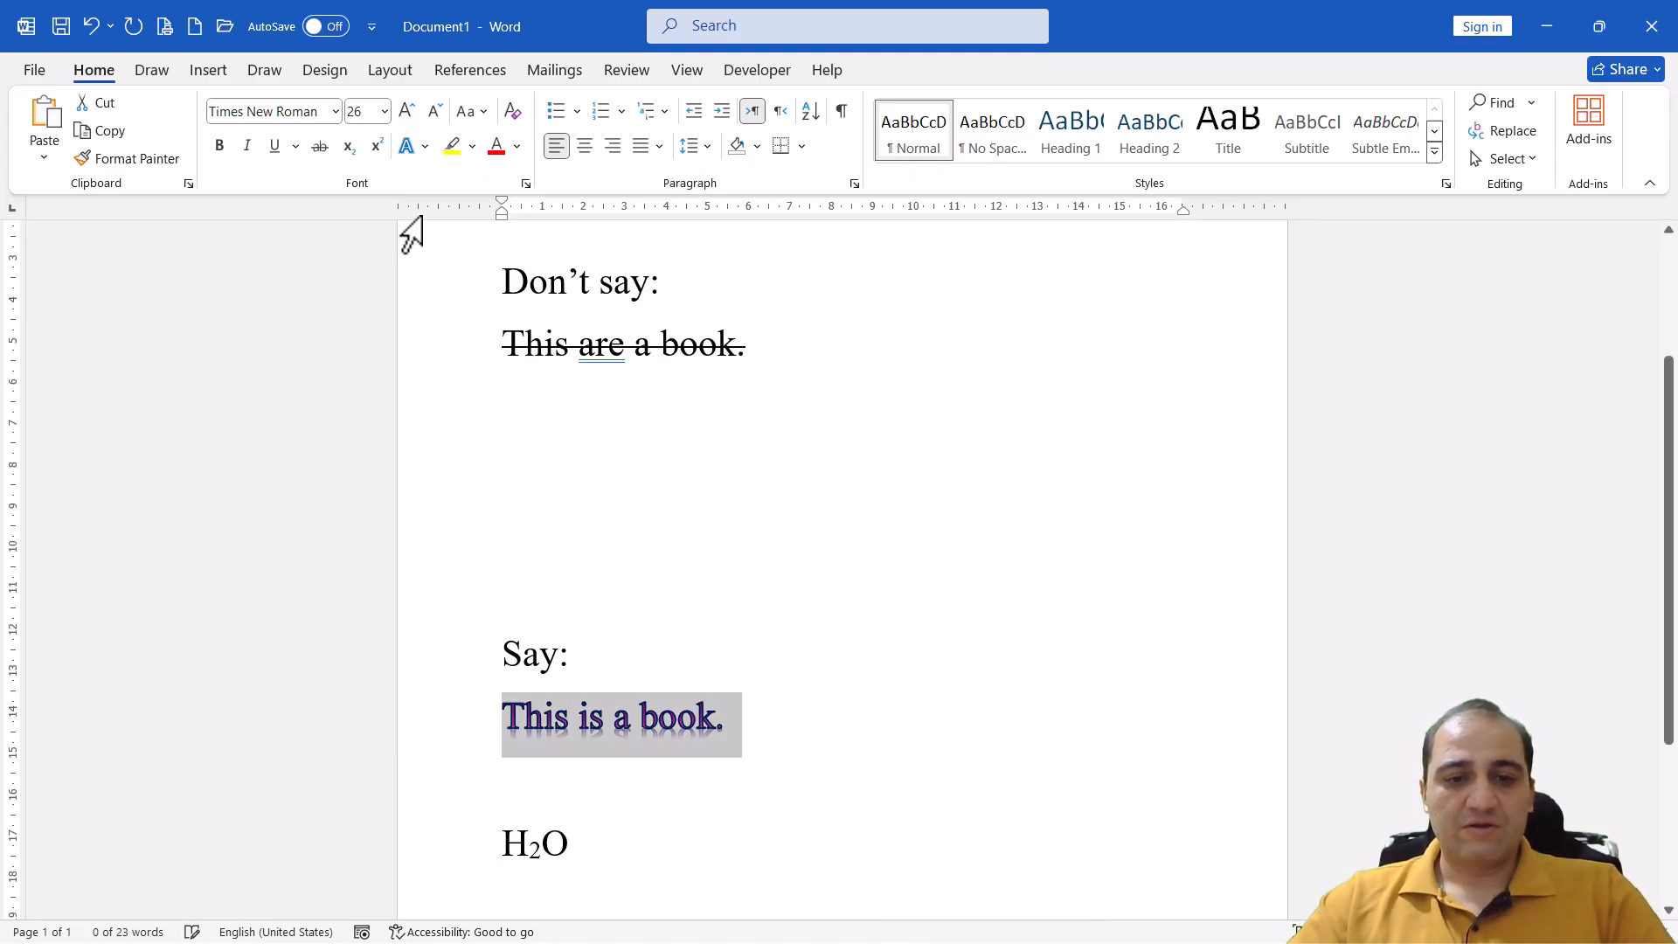
pyautogui.click(427, 146)
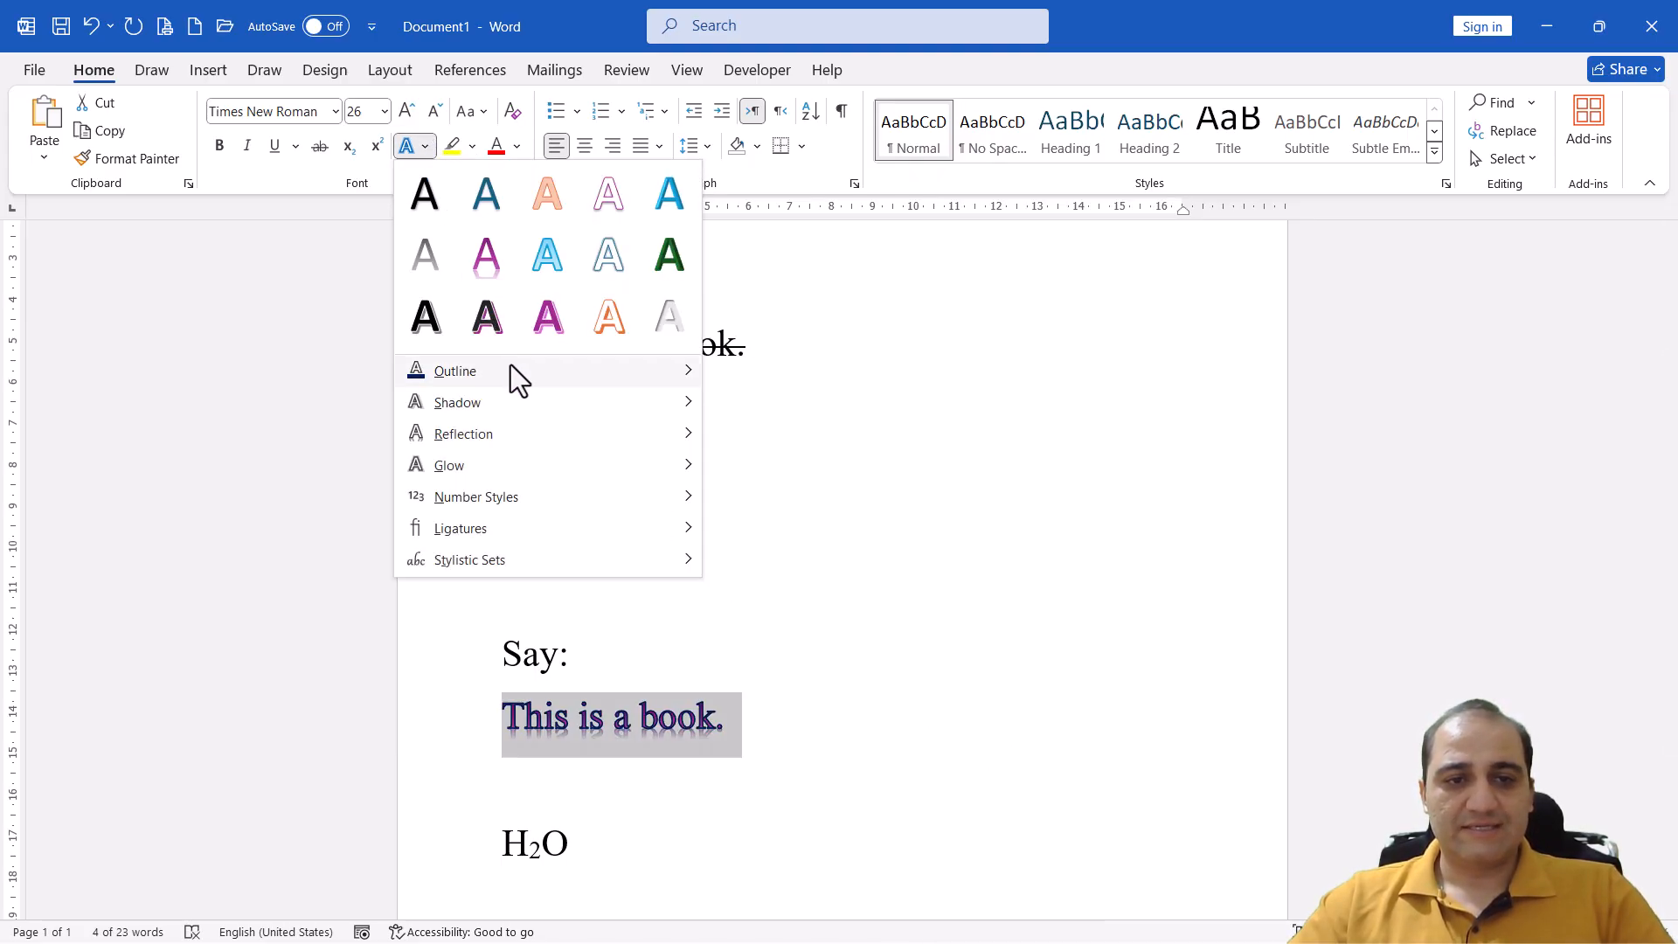
pyautogui.moveTo(788, 711)
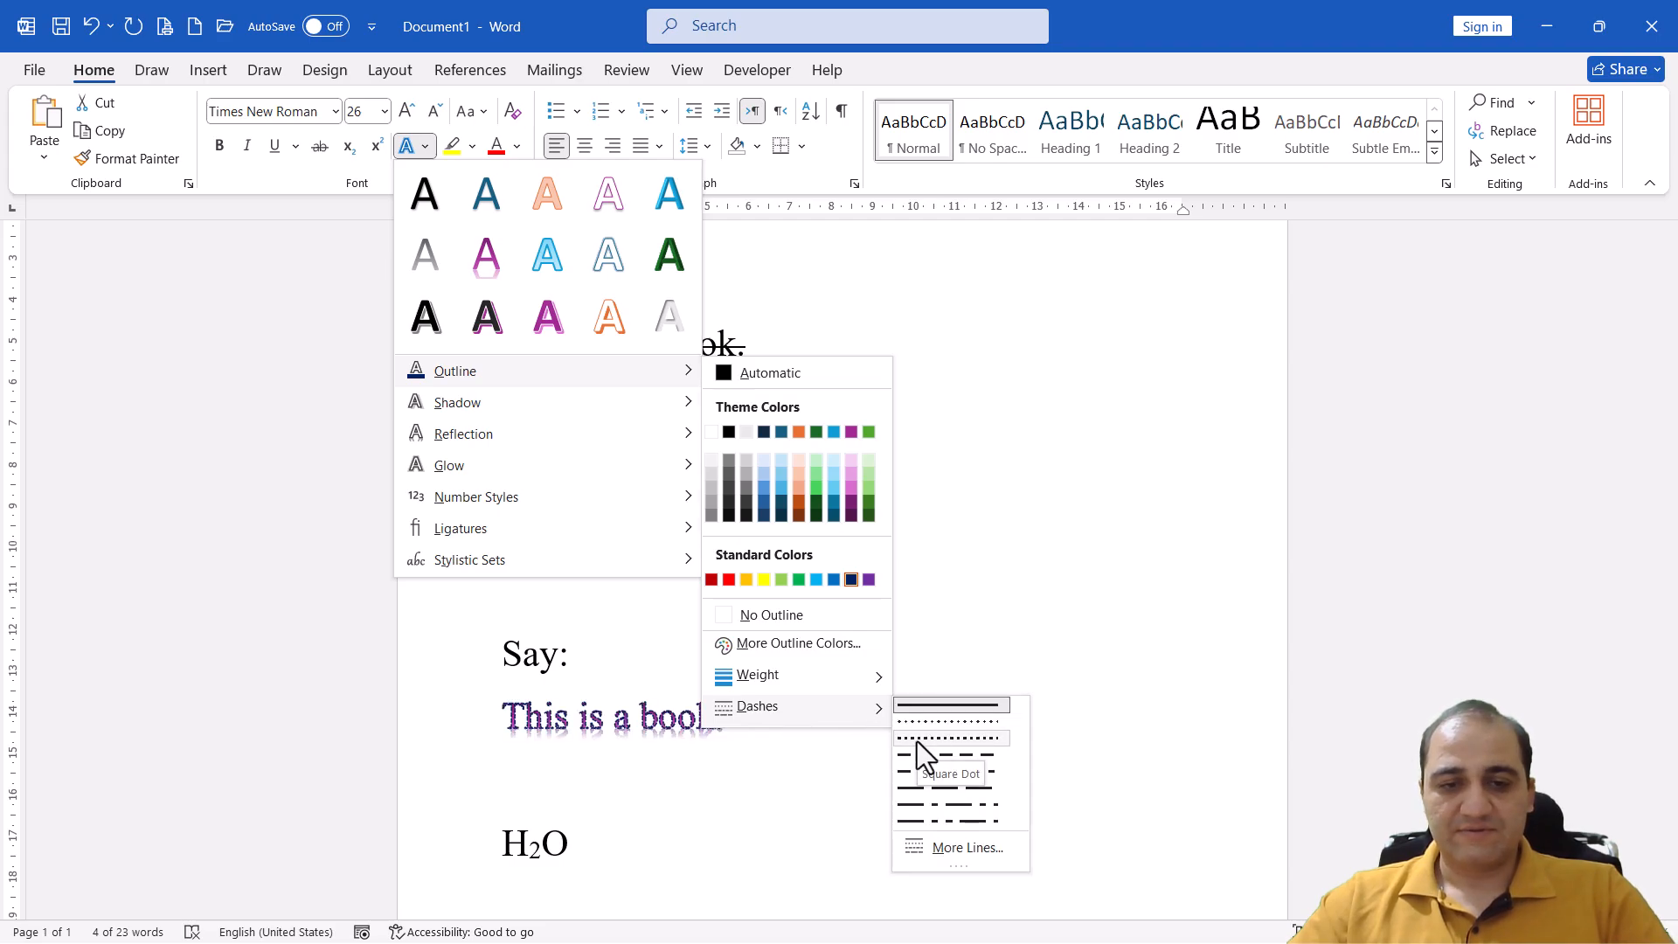
pyautogui.click(332, 28)
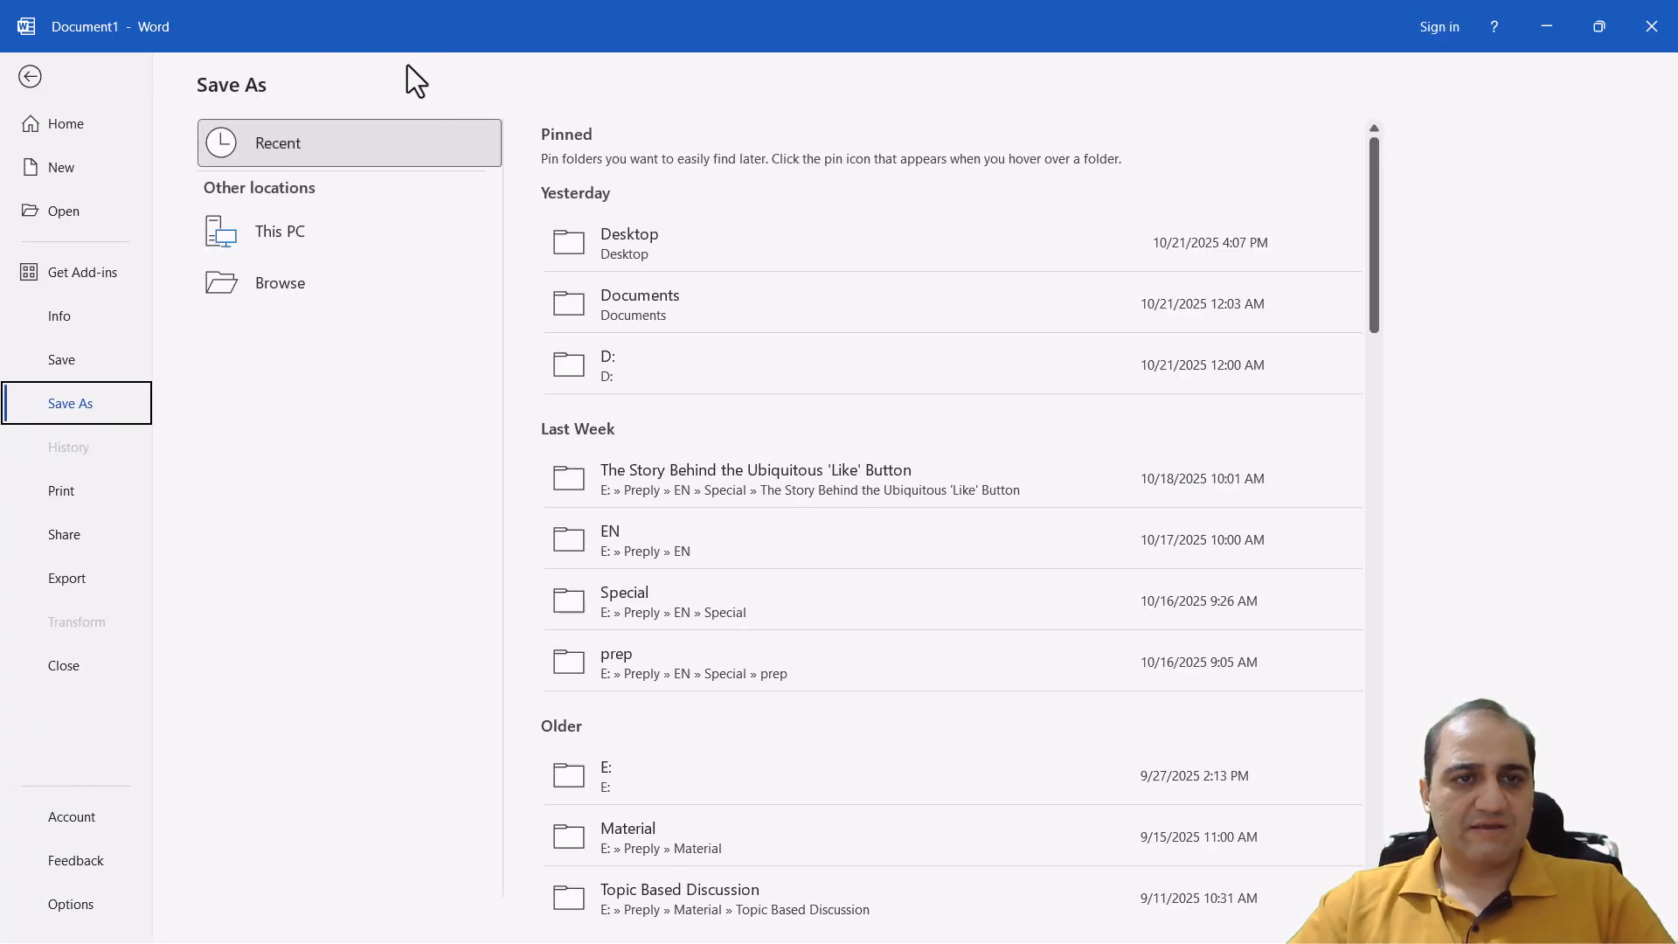
pyautogui.click(33, 74)
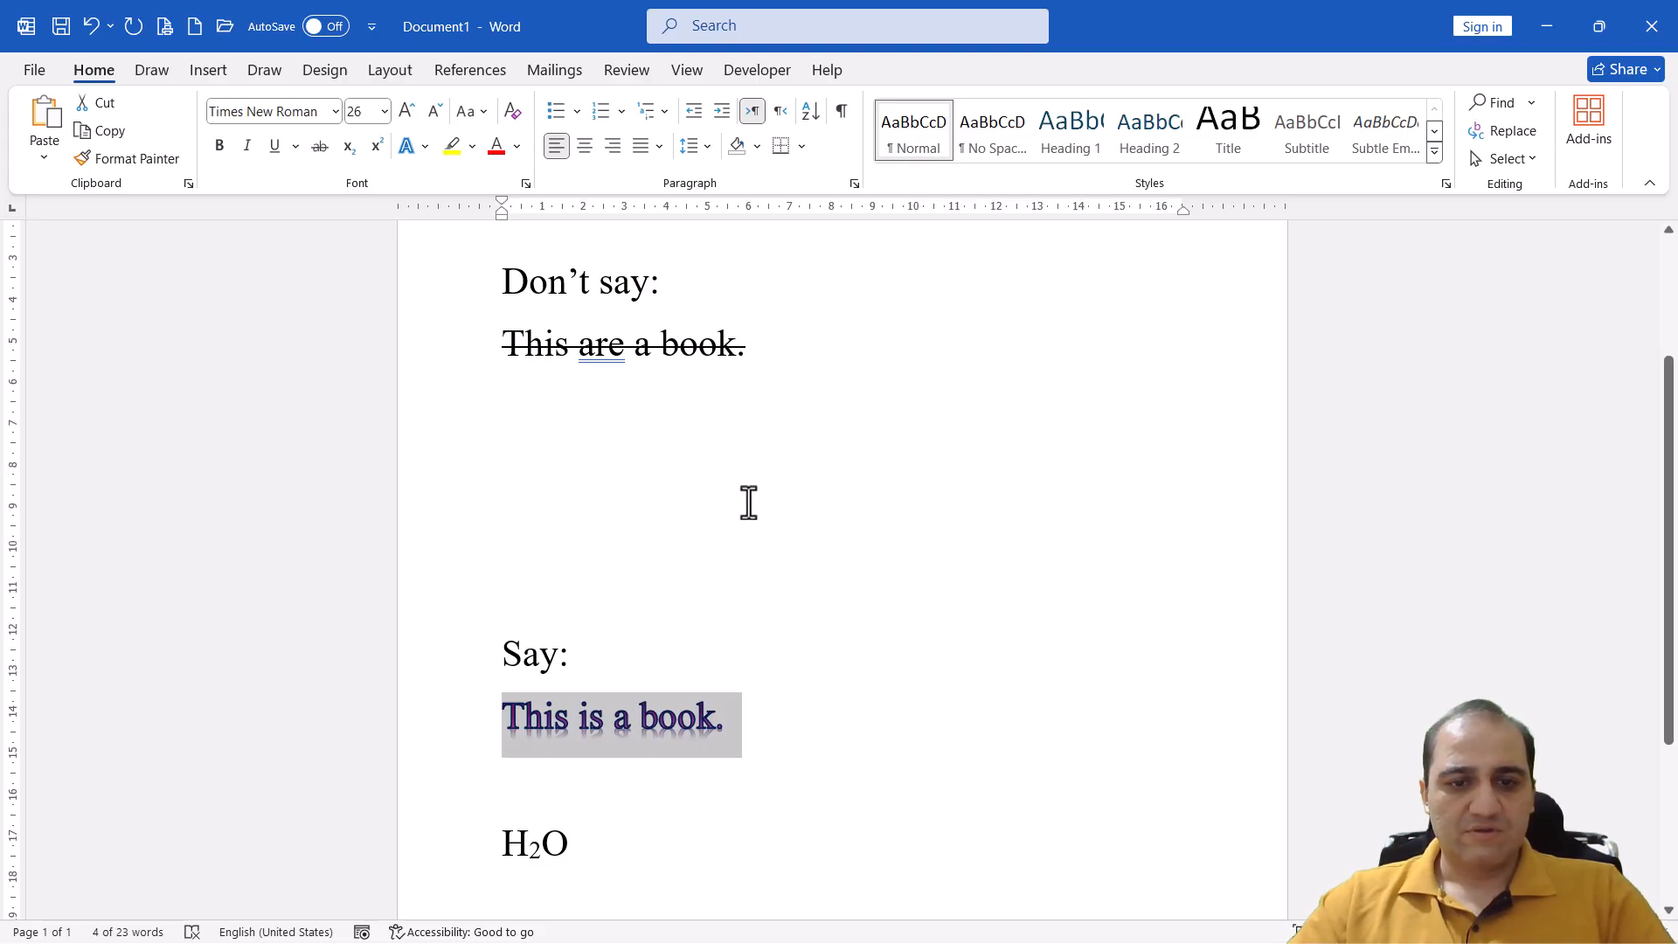
# Enlarge the sentence "This is a book." to 72 pt and set its text outline to the Dash line style
pyautogui.click(403, 116)
pyautogui.click(403, 117)
pyautogui.click(403, 116)
pyautogui.click(403, 117)
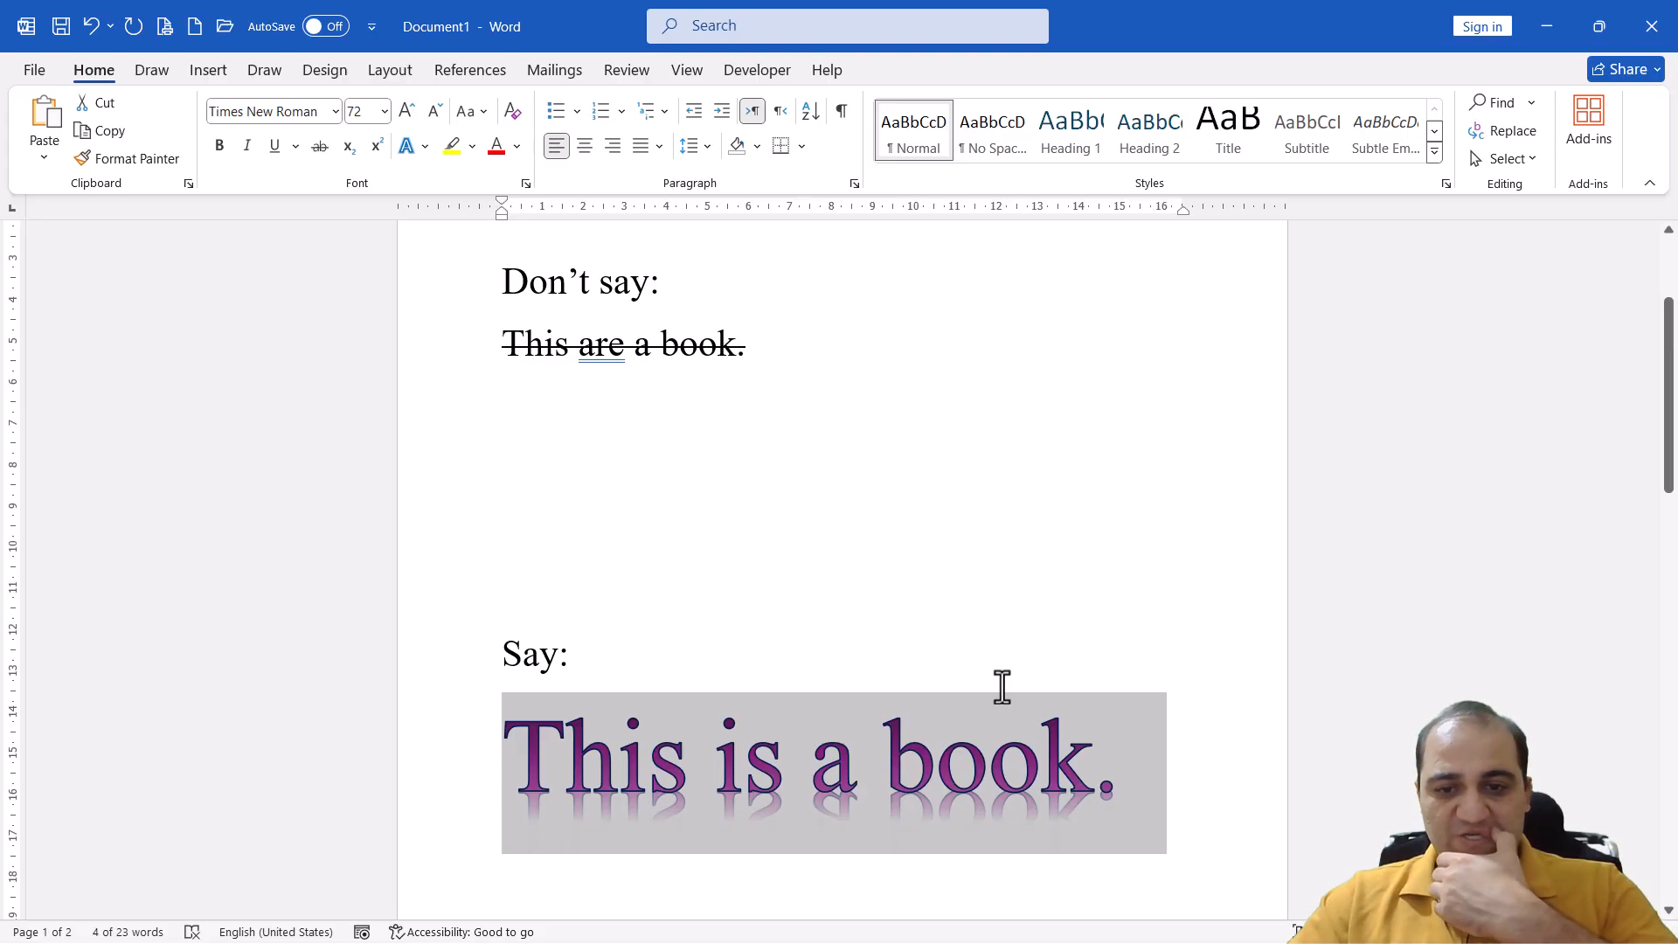
pyautogui.click(424, 150)
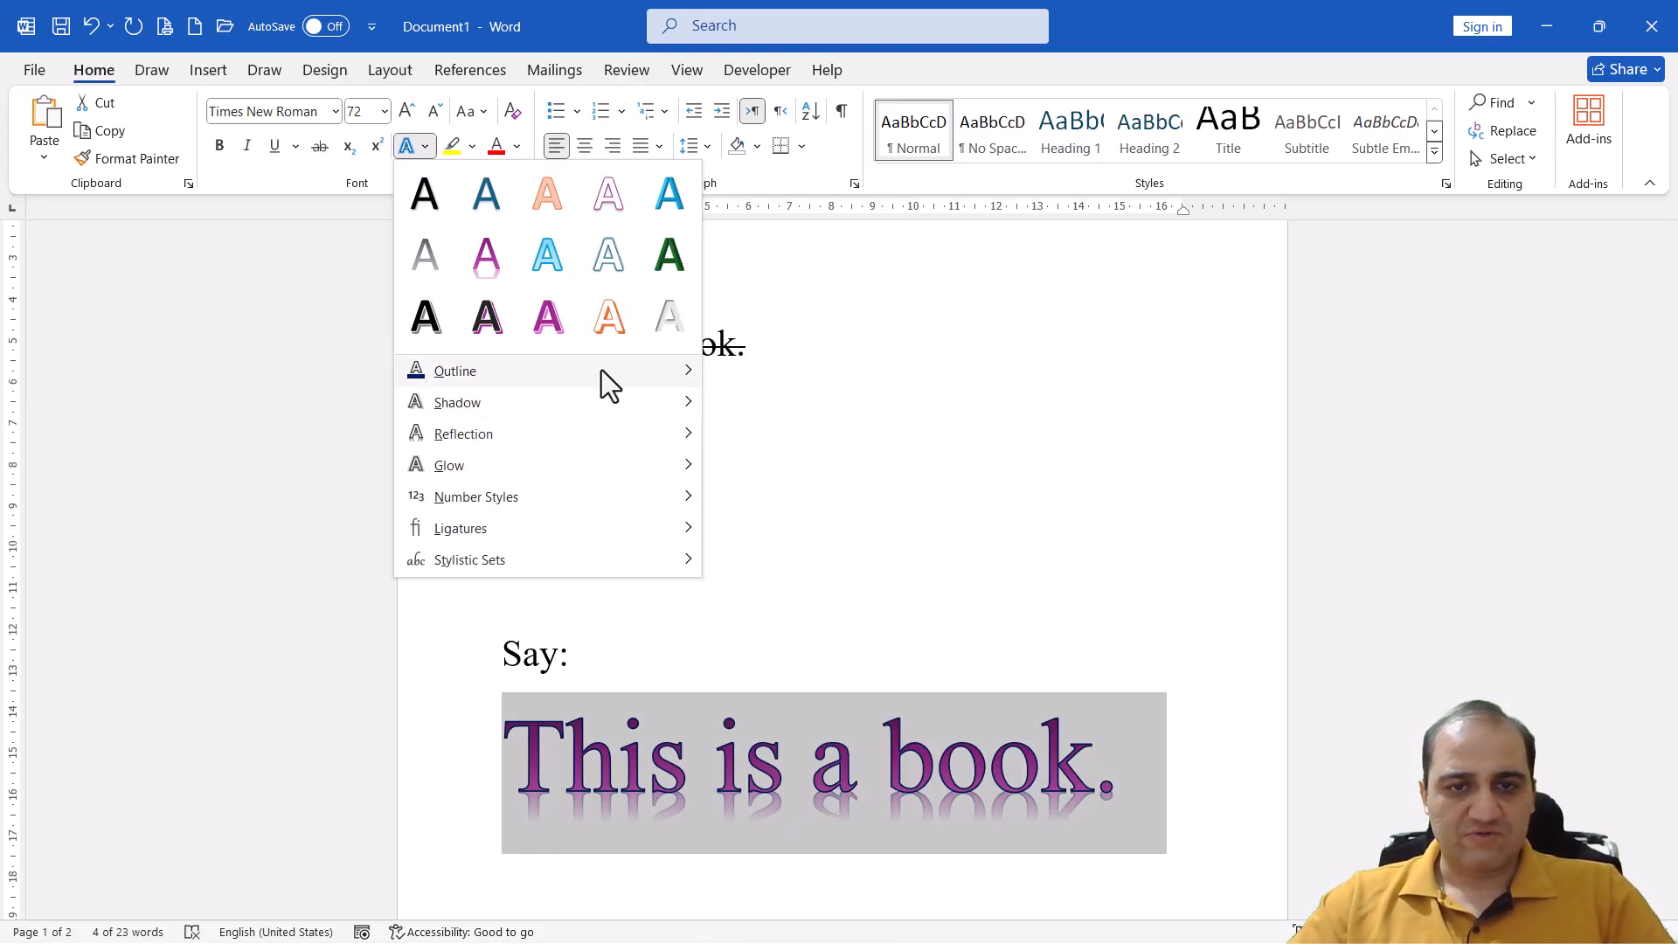
pyautogui.moveTo(601, 370)
pyautogui.moveTo(879, 716)
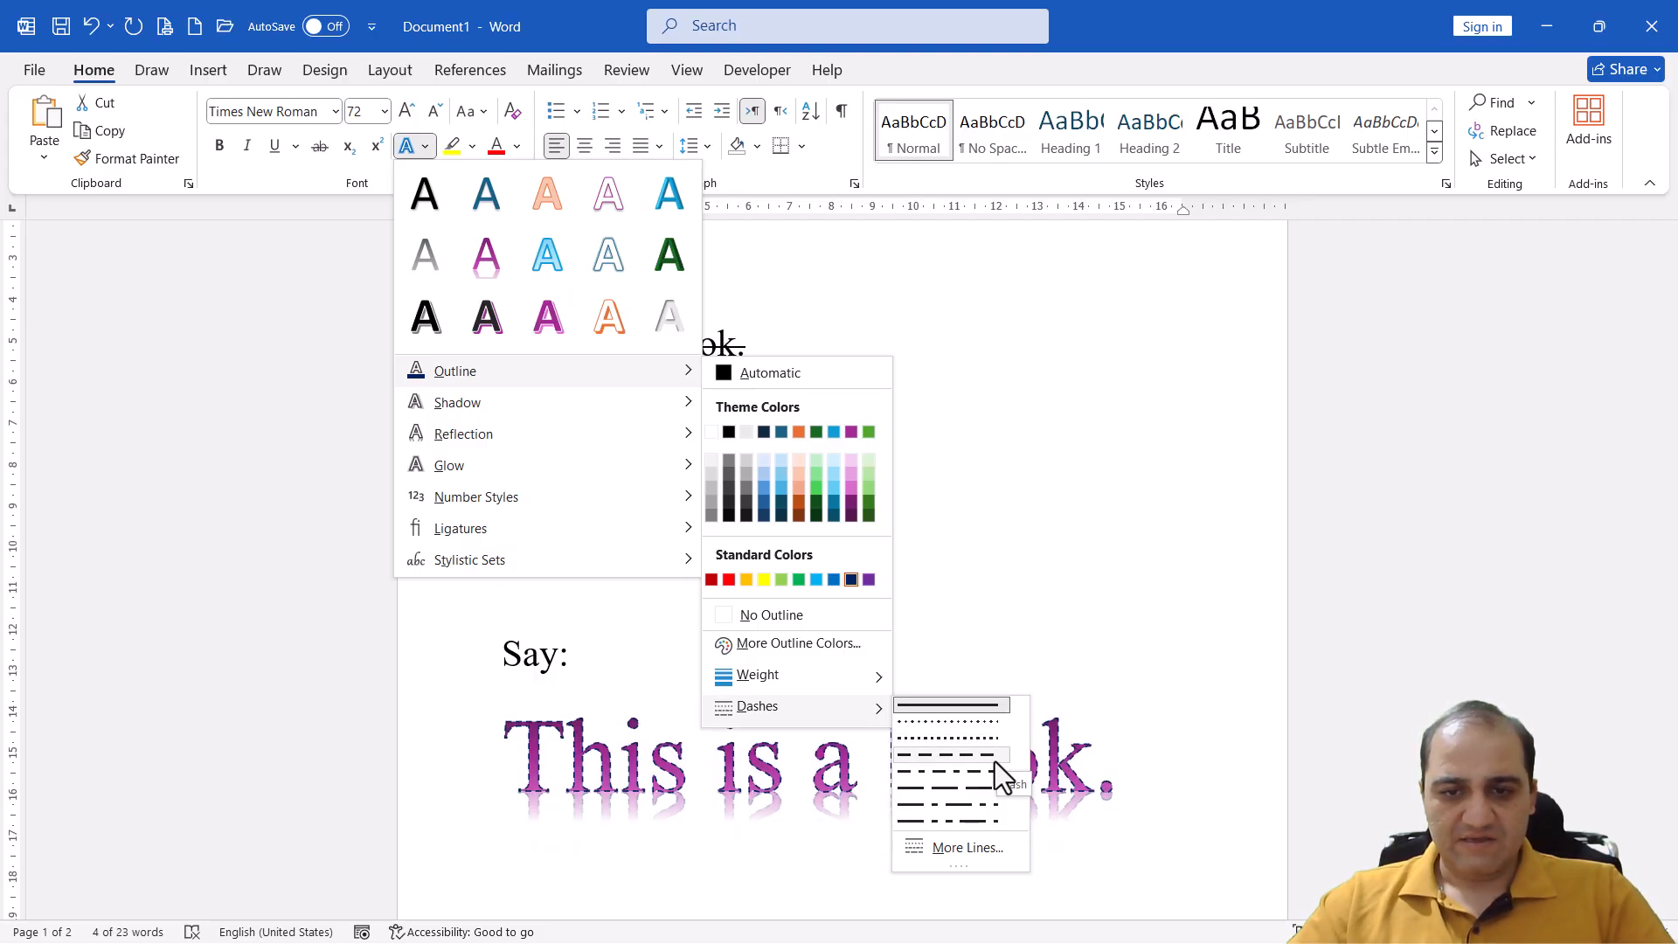
pyautogui.click(972, 757)
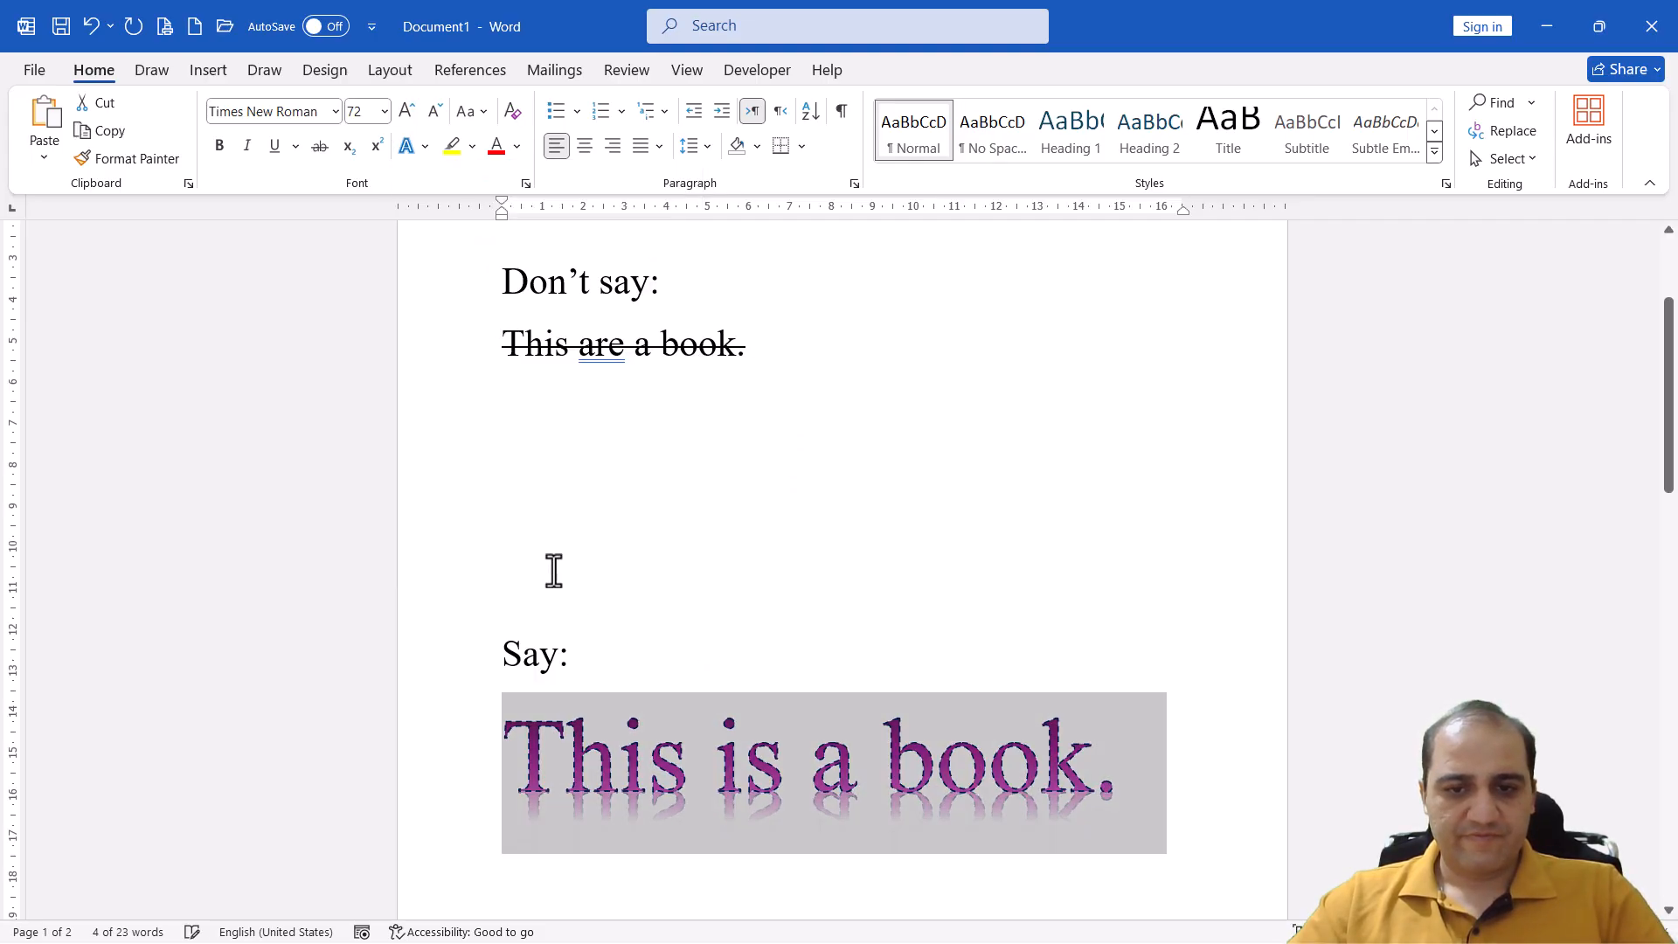
# Set the weight of the sentence's dashed outline to 2¼ pt and deselect the text
pyautogui.click(425, 147)
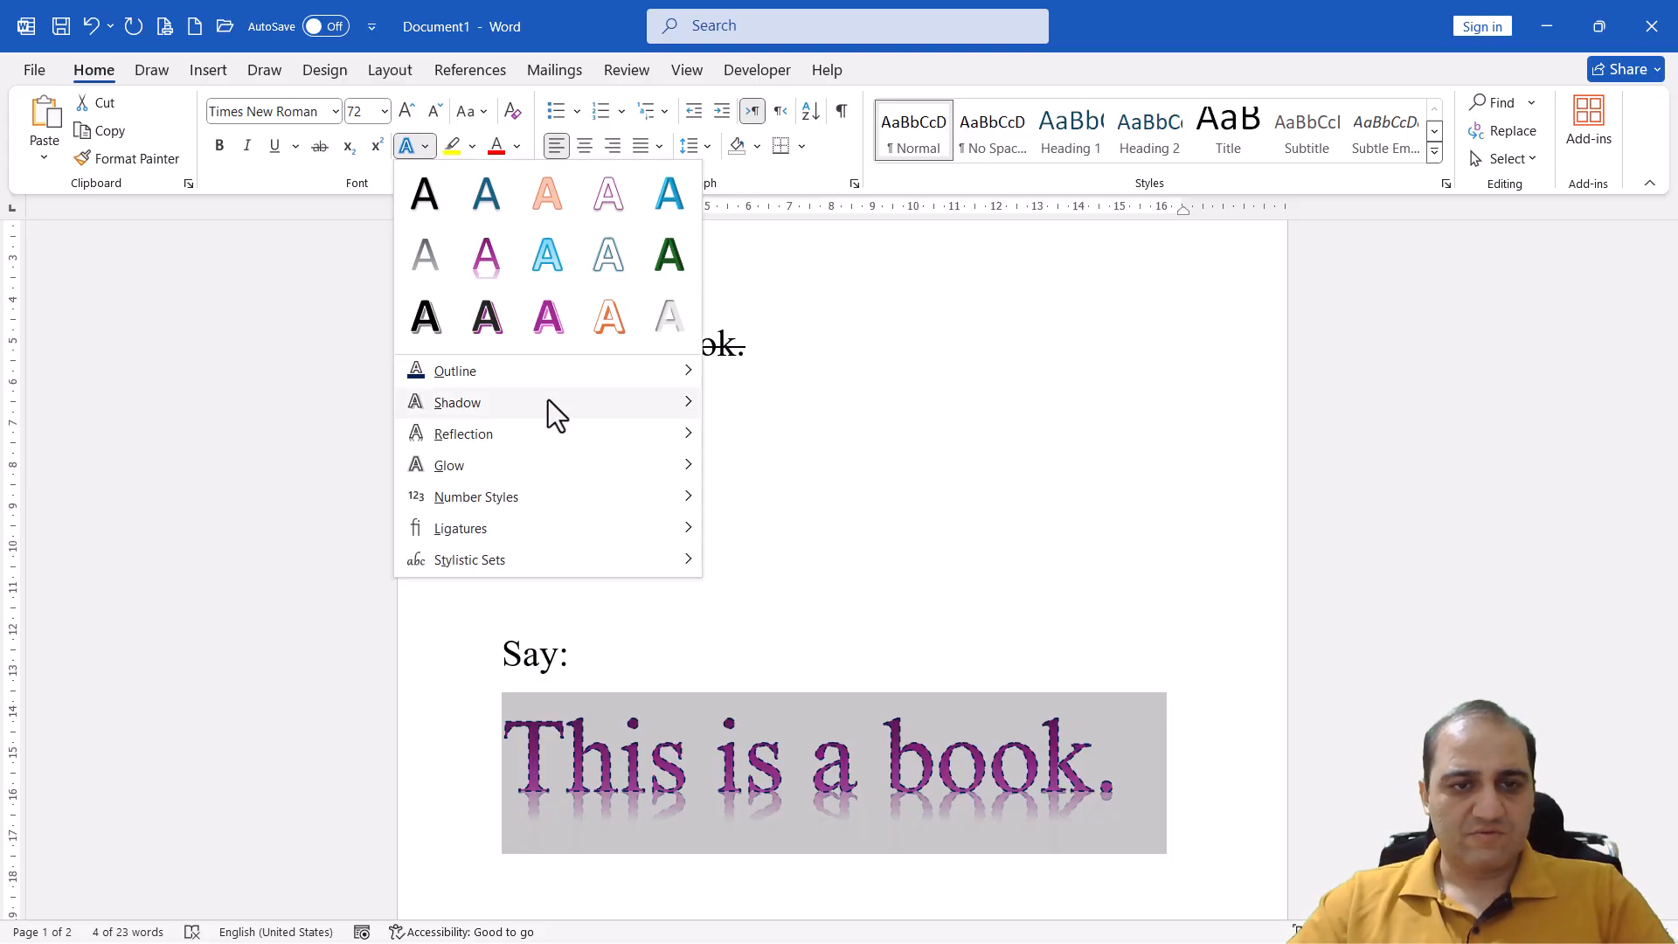
pyautogui.moveTo(563, 369)
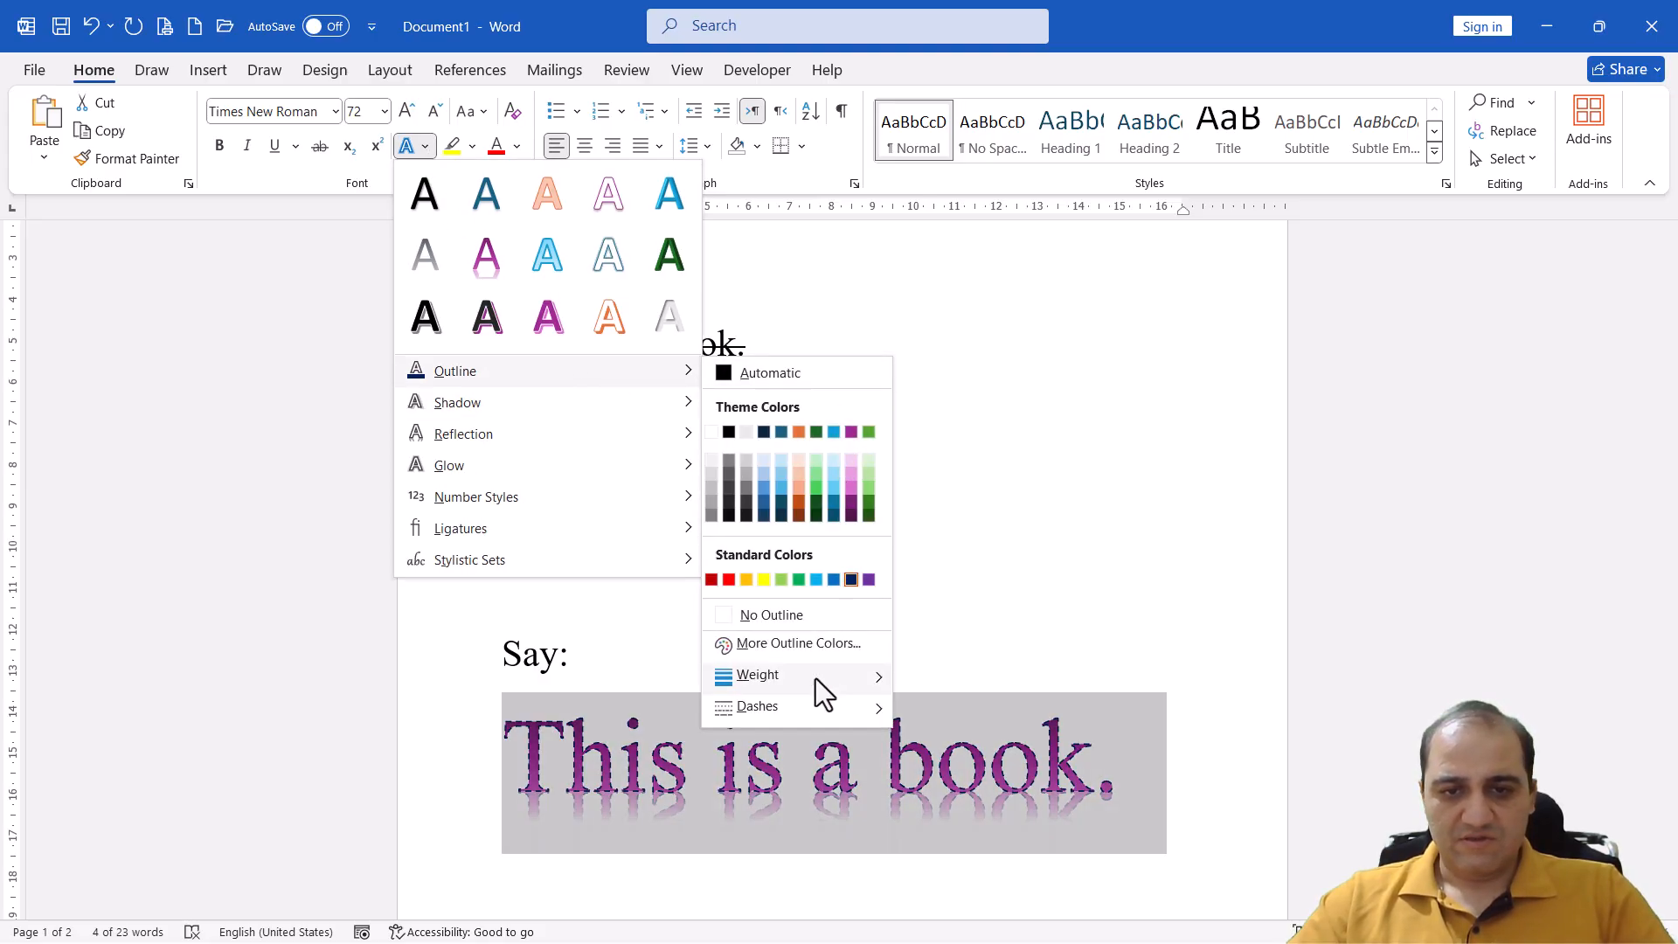
pyautogui.moveTo(815, 678)
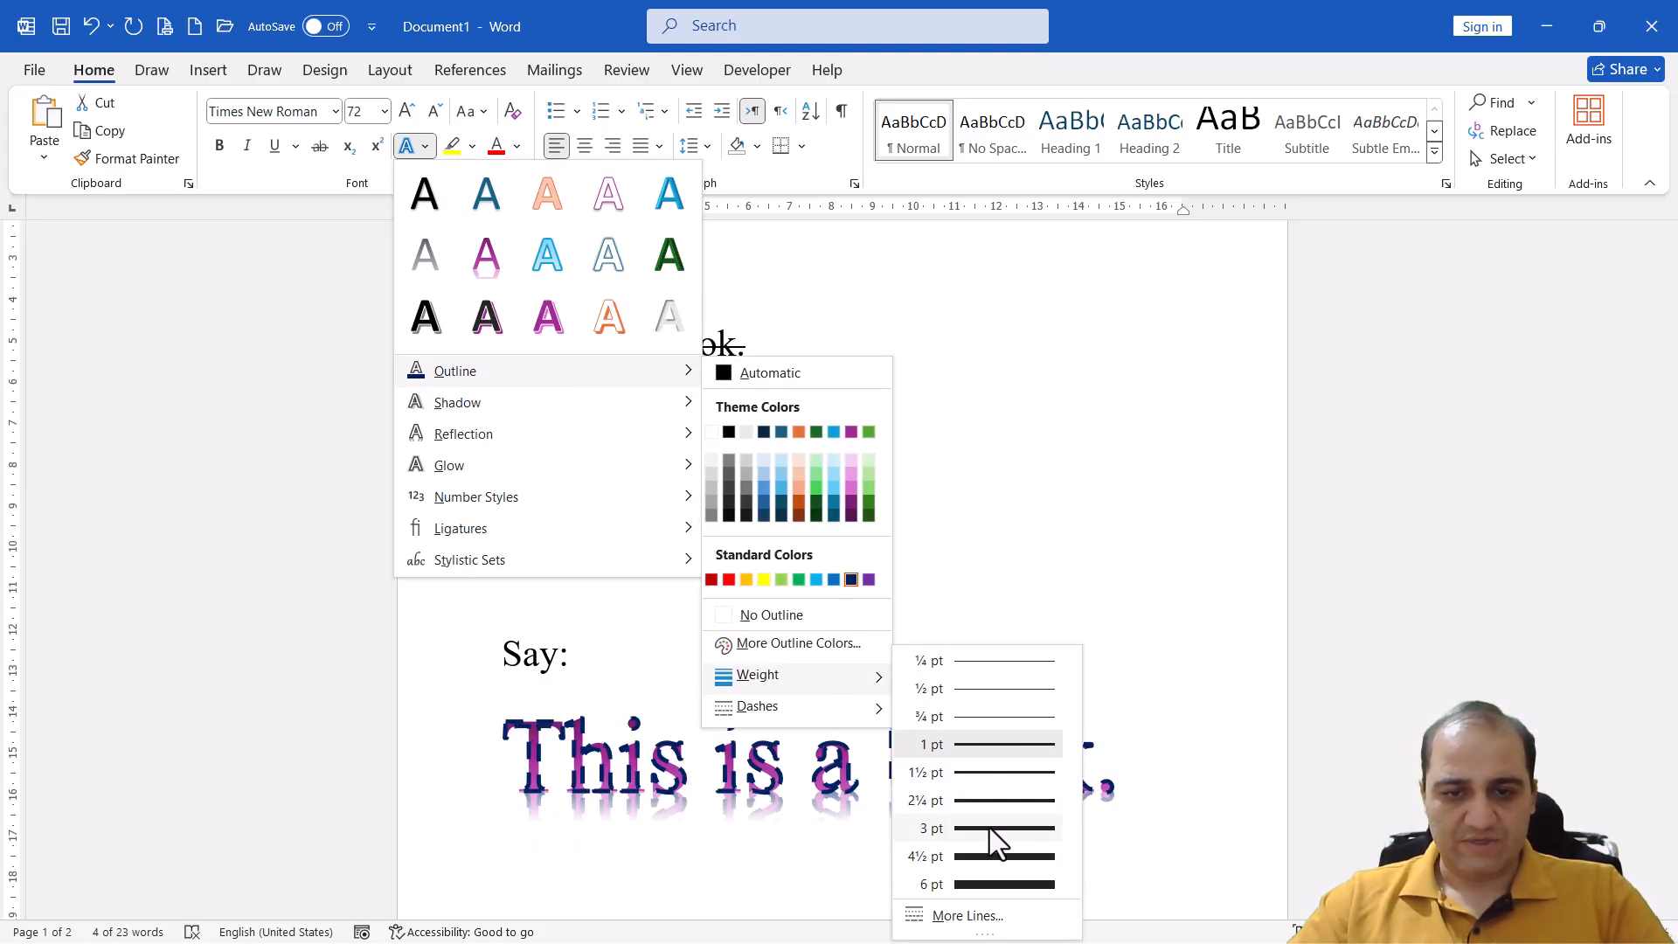
pyautogui.click(990, 799)
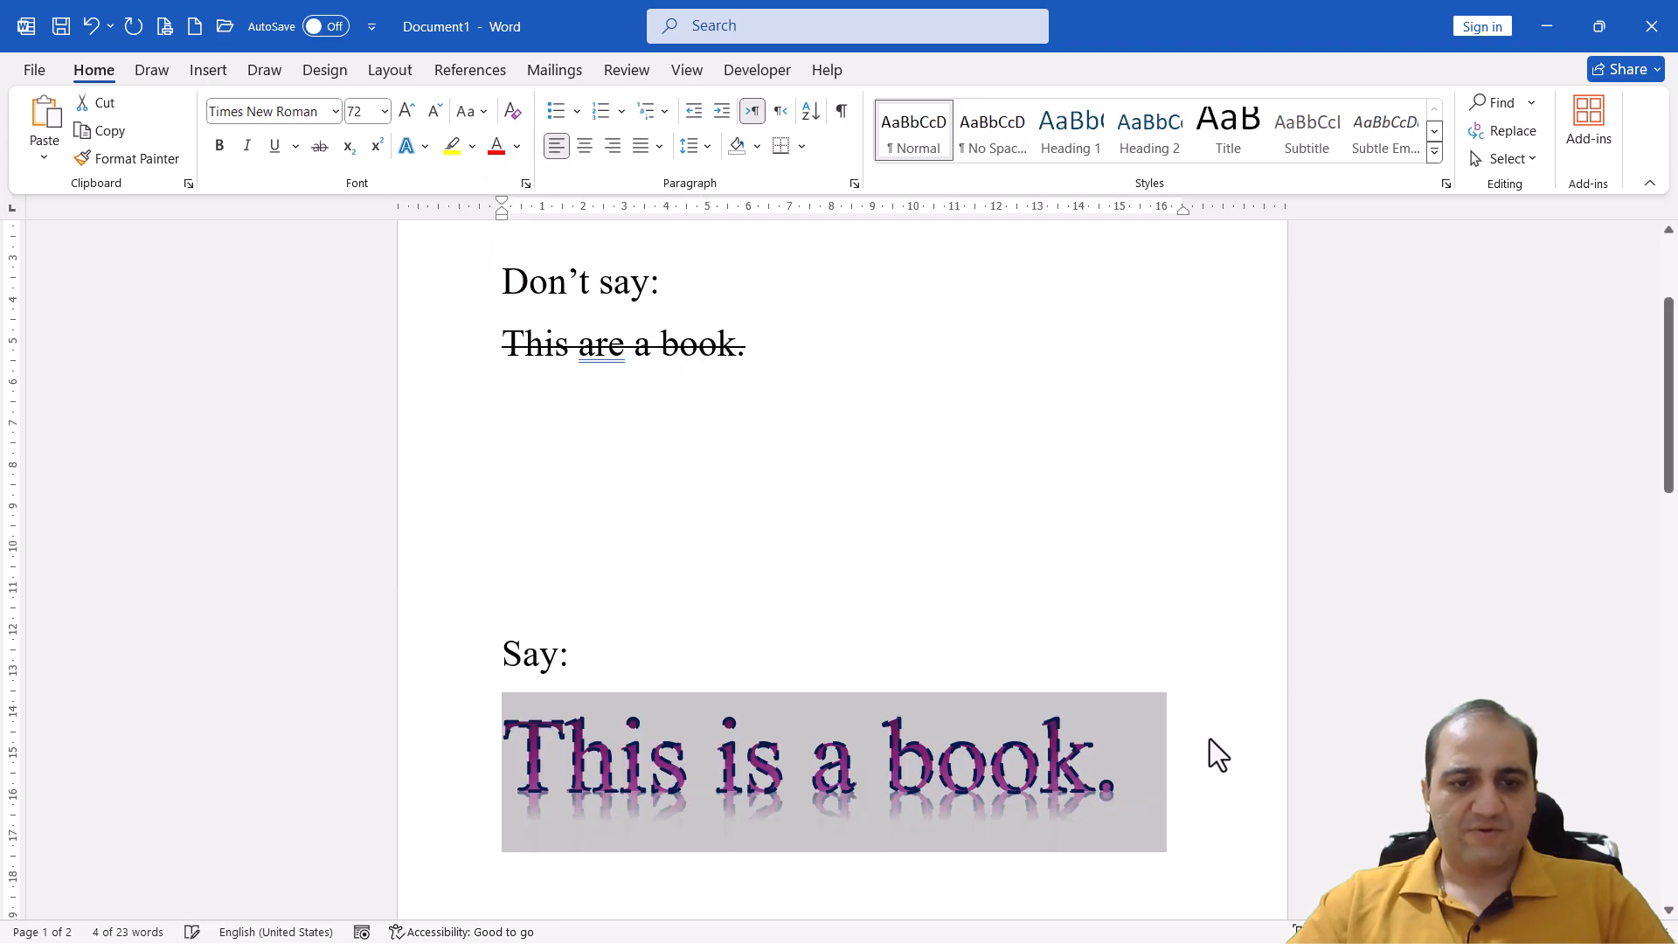
pyautogui.click(1034, 770)
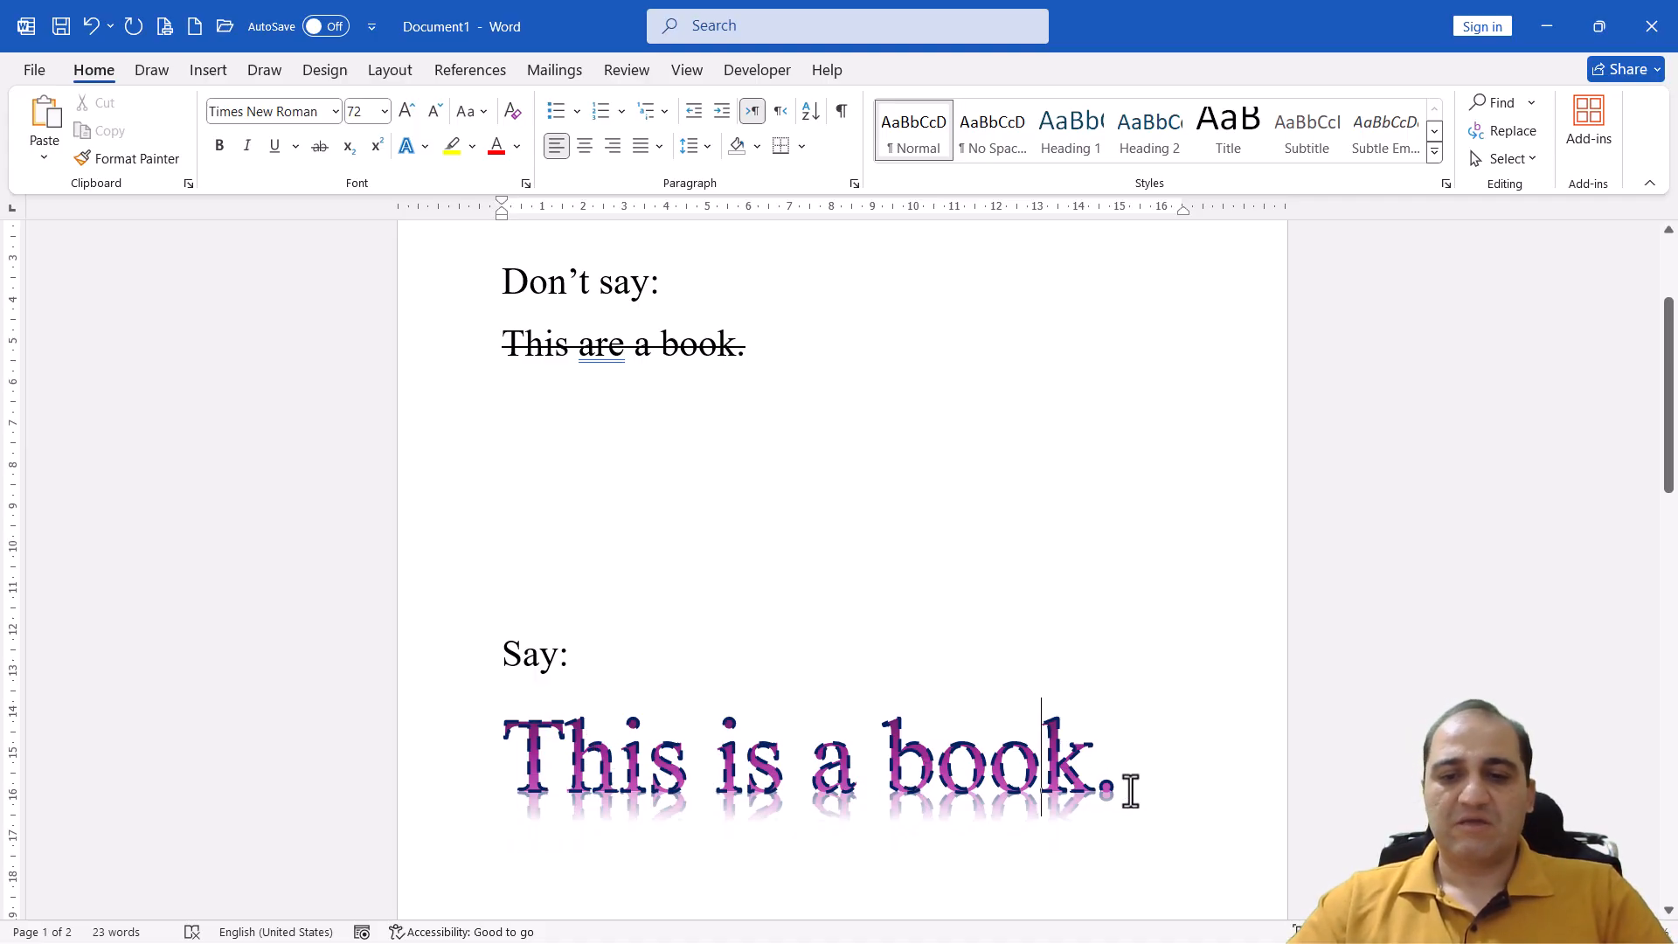
# Add the second Perspective shadow in the first row to the whole sentence "This is a book."
pyautogui.moveTo(515, 756); pyautogui.dragTo(1127, 765)
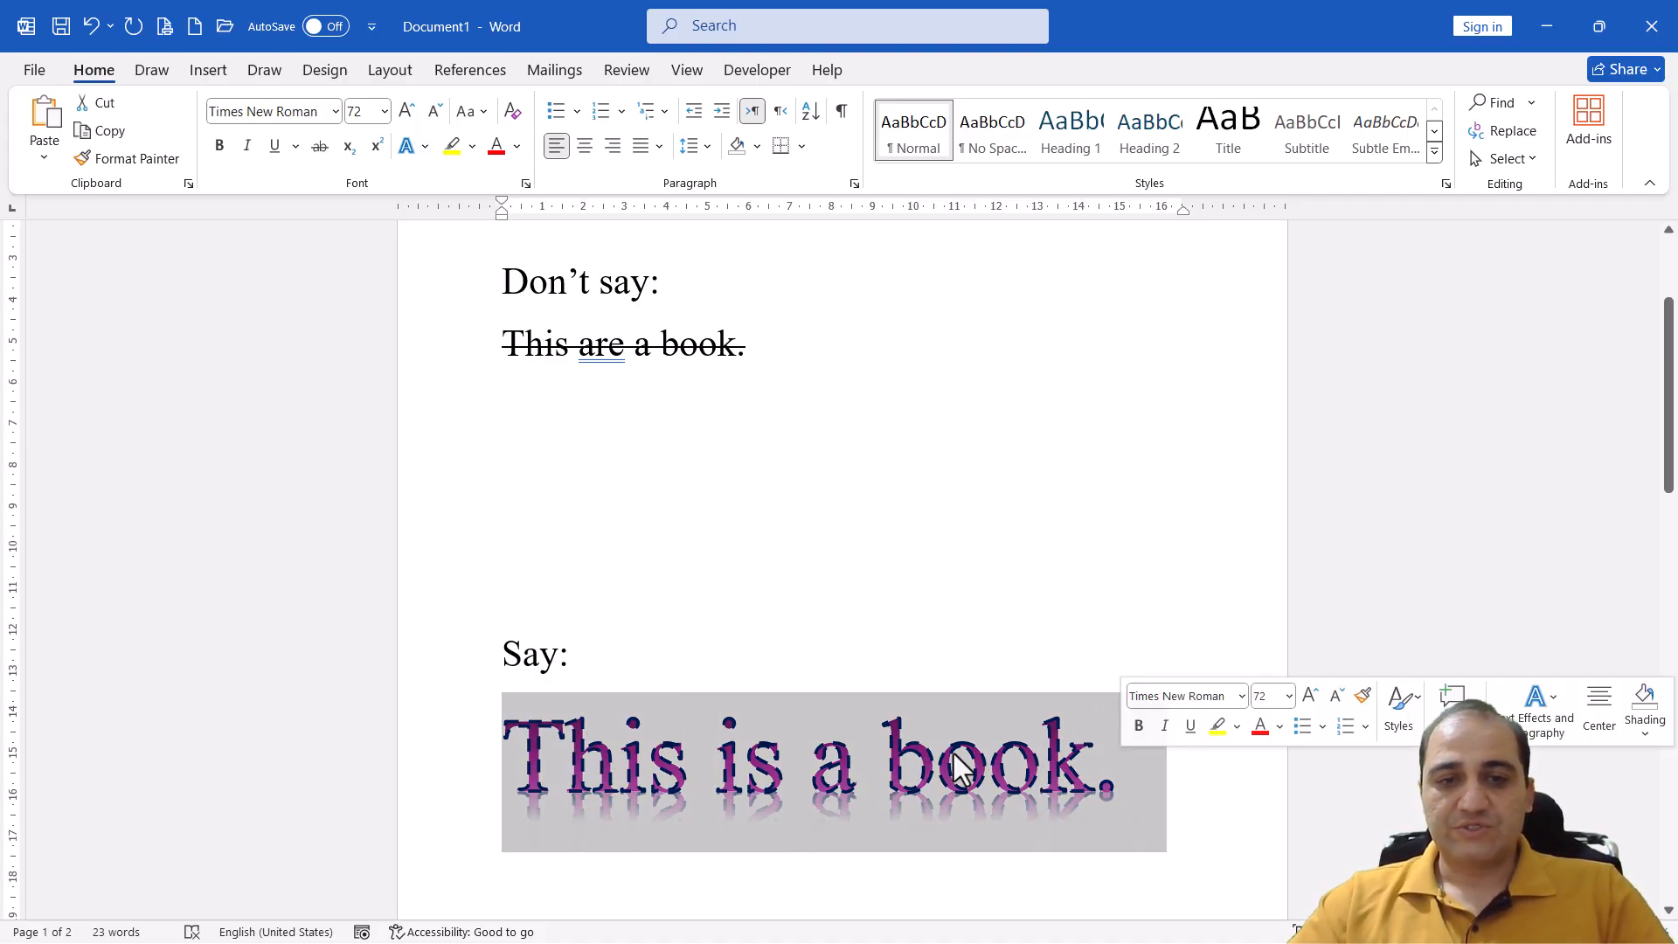
pyautogui.click(425, 149)
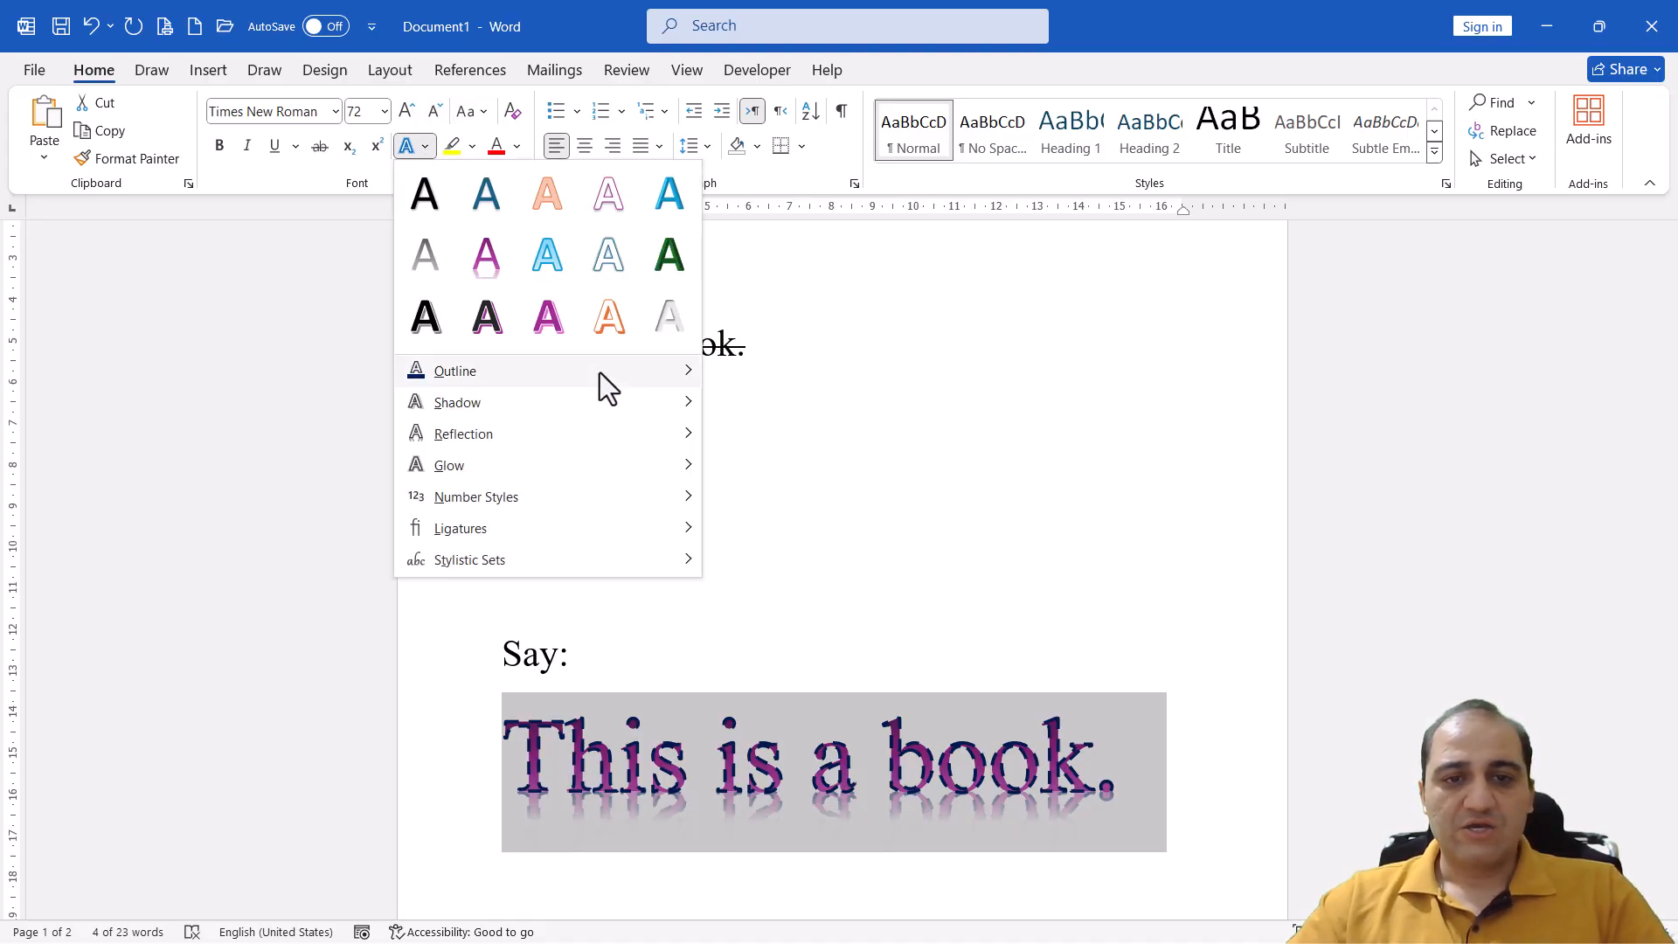
pyautogui.moveTo(590, 405)
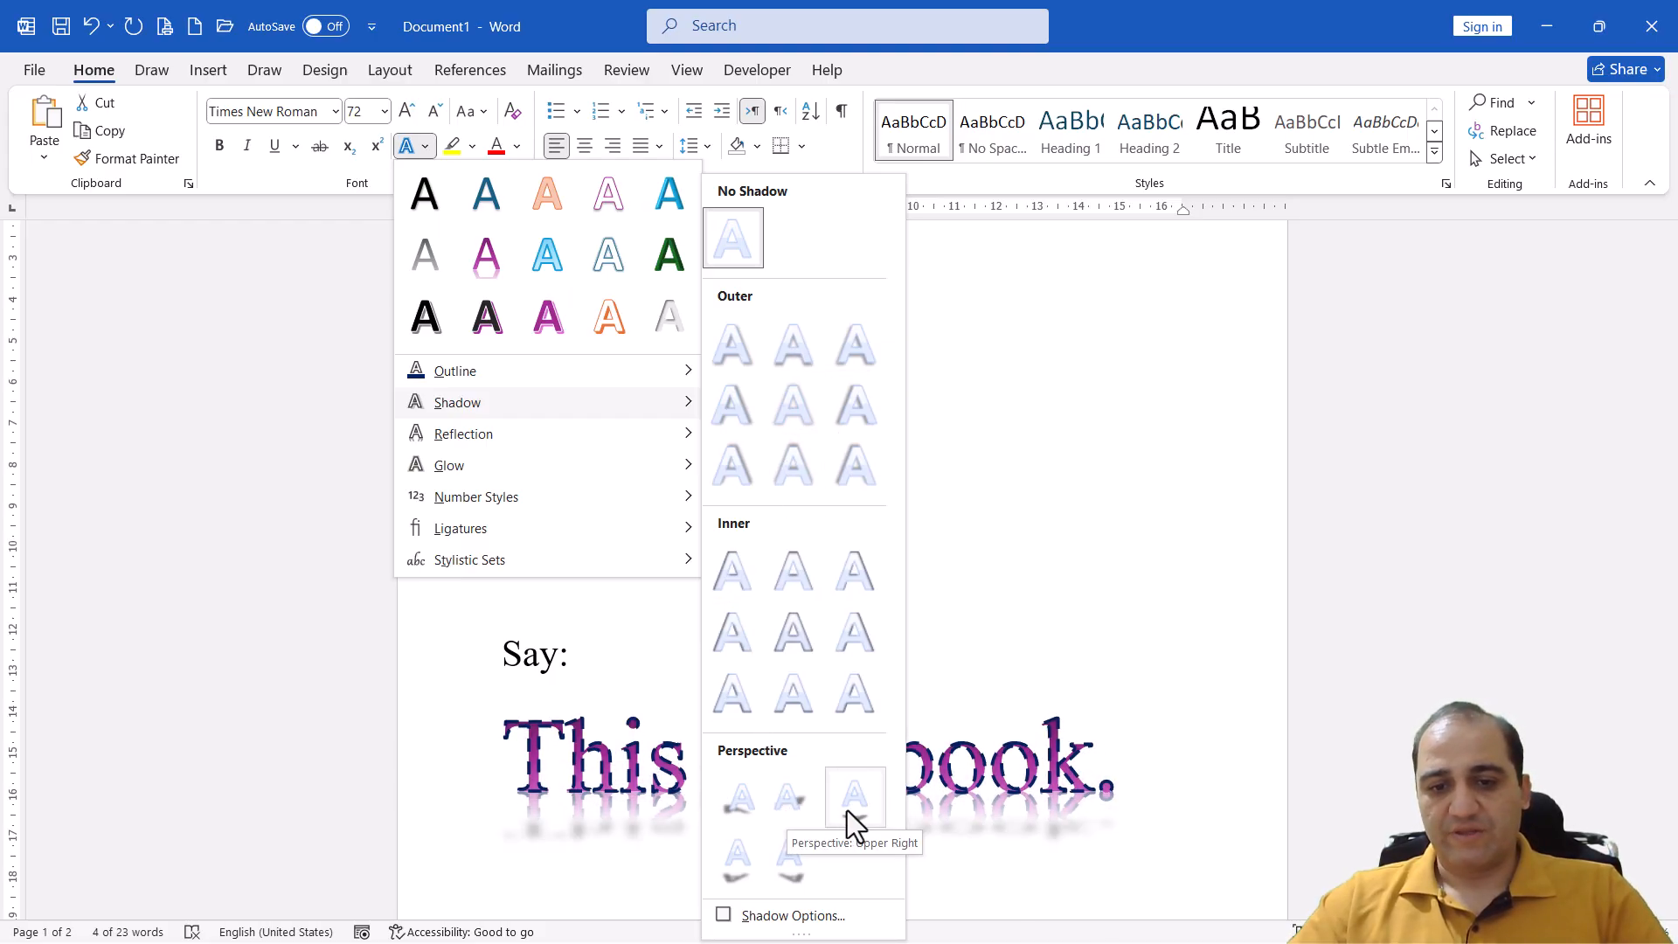
pyautogui.click(797, 808)
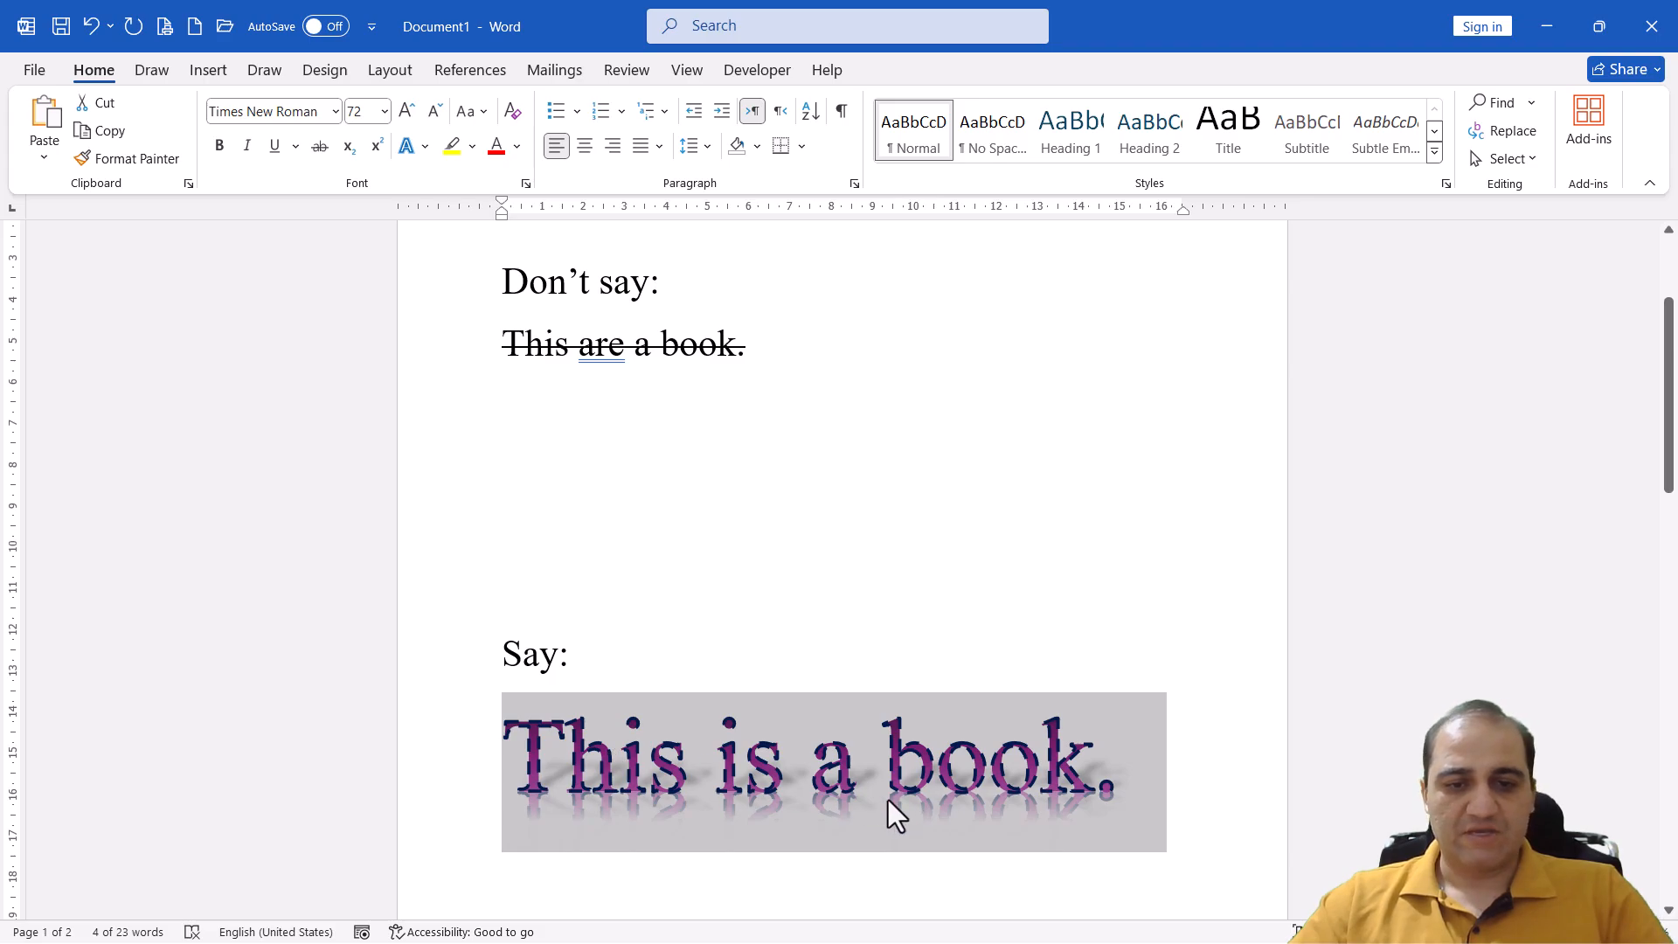
# Apply the second reflection variation in the first row to the sentence "This is a book."
pyautogui.click(424, 147)
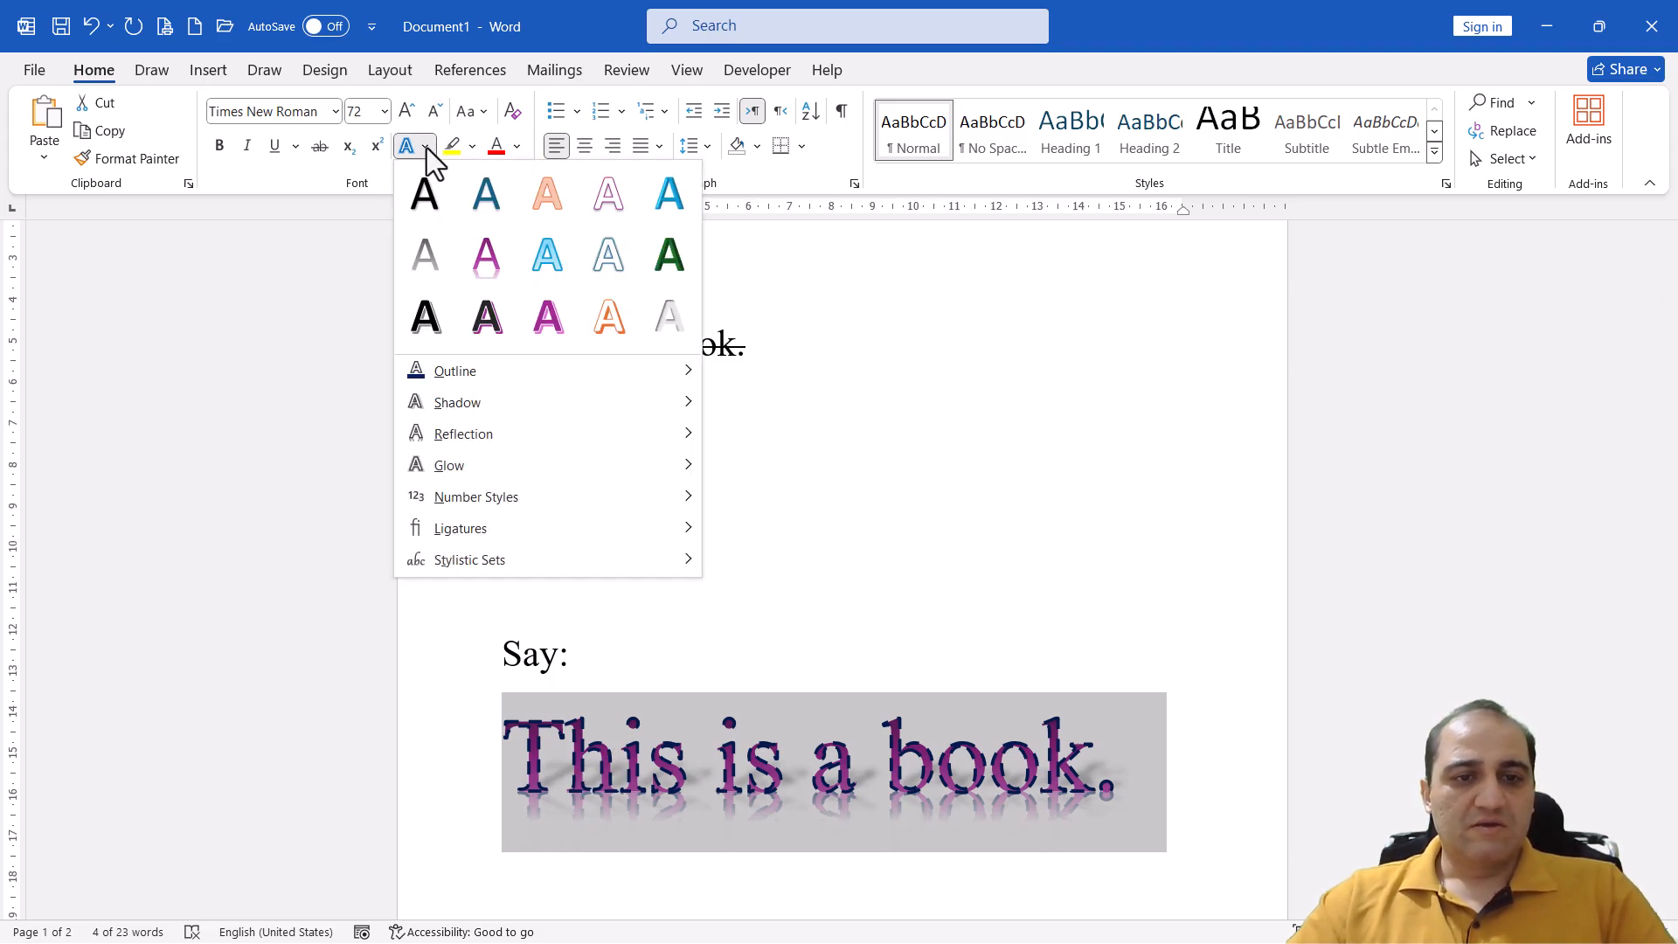
pyautogui.moveTo(489, 451)
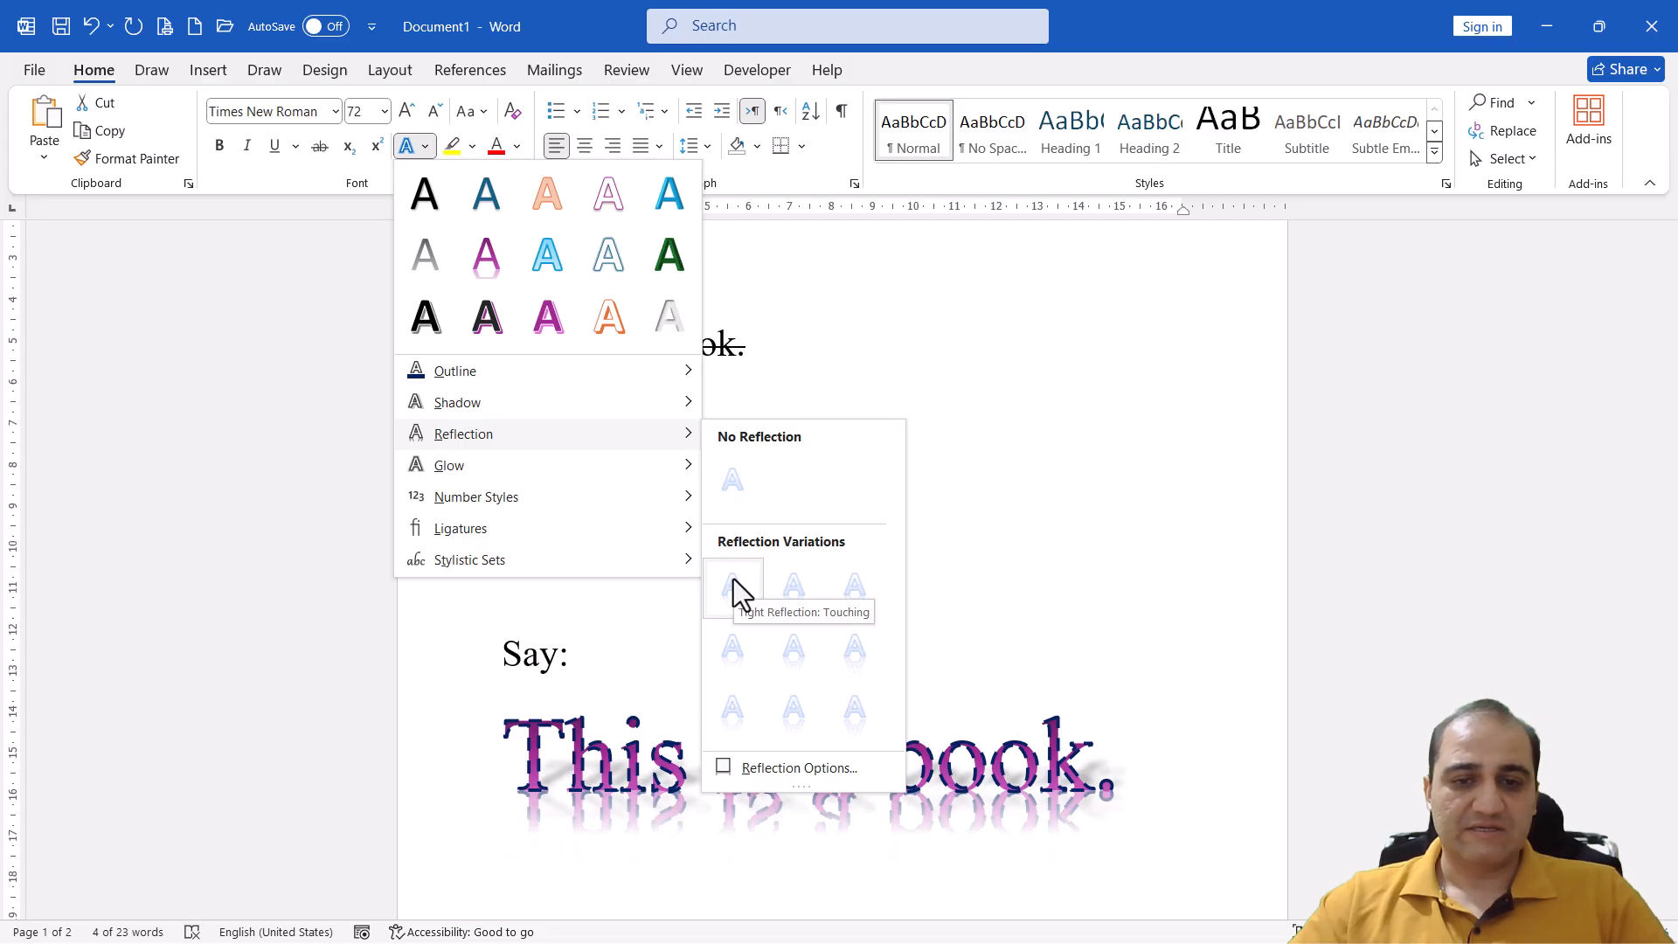
pyautogui.click(805, 587)
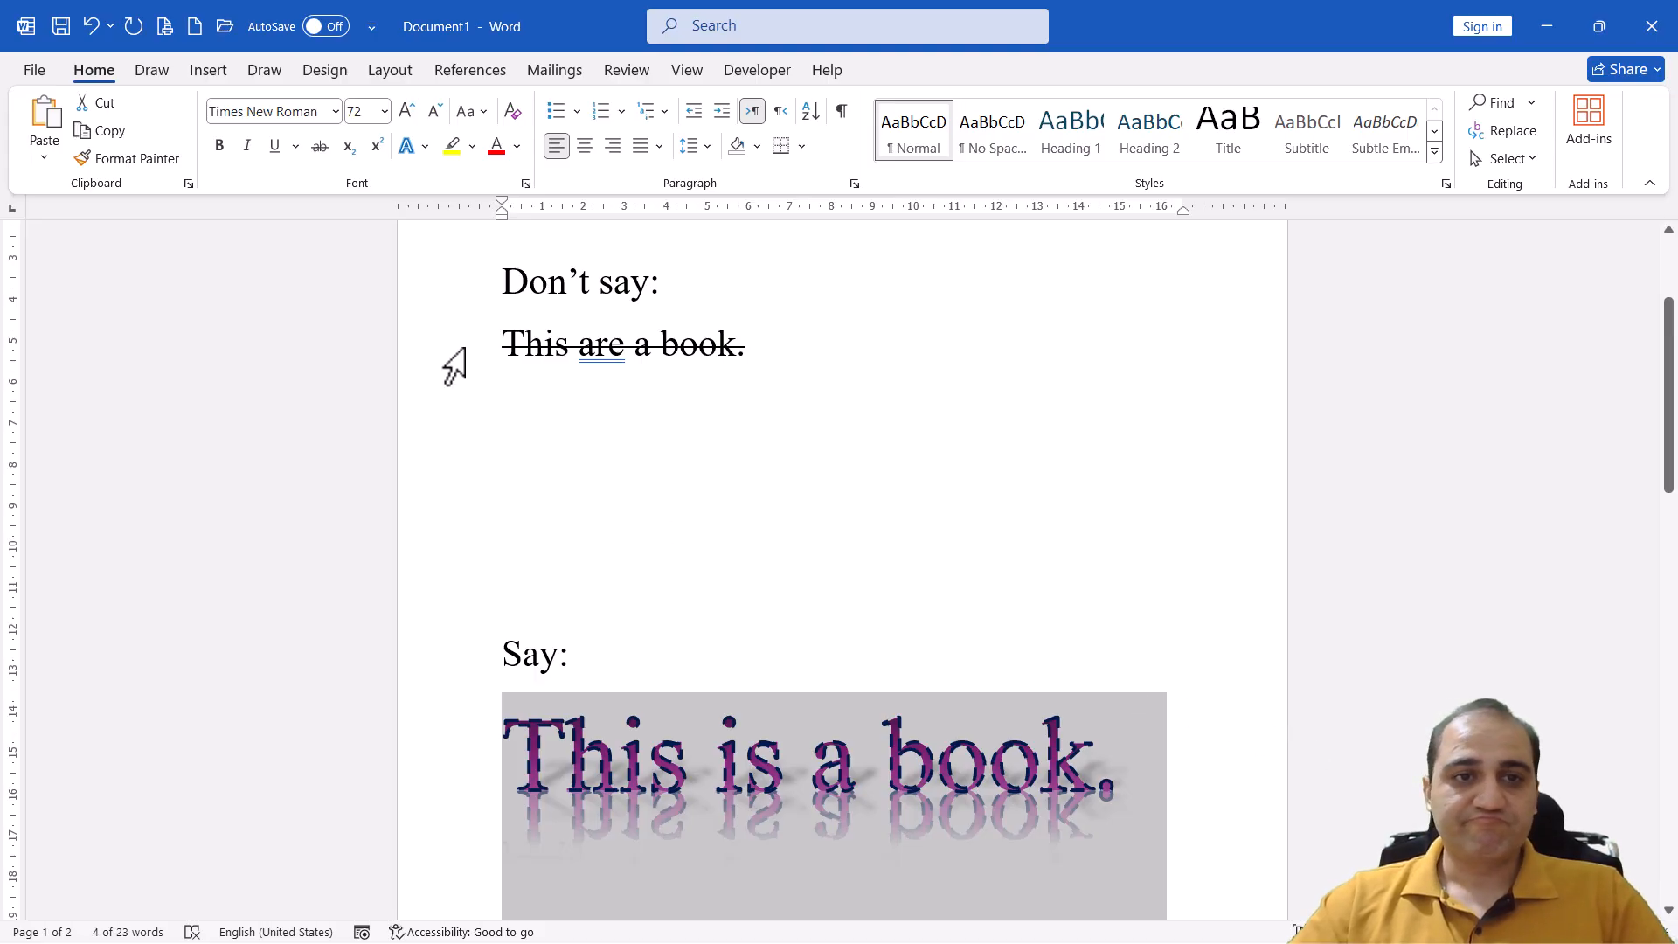
# Add a glow in the standard Red colour to the sentence "This is a book."
pyautogui.click(425, 146)
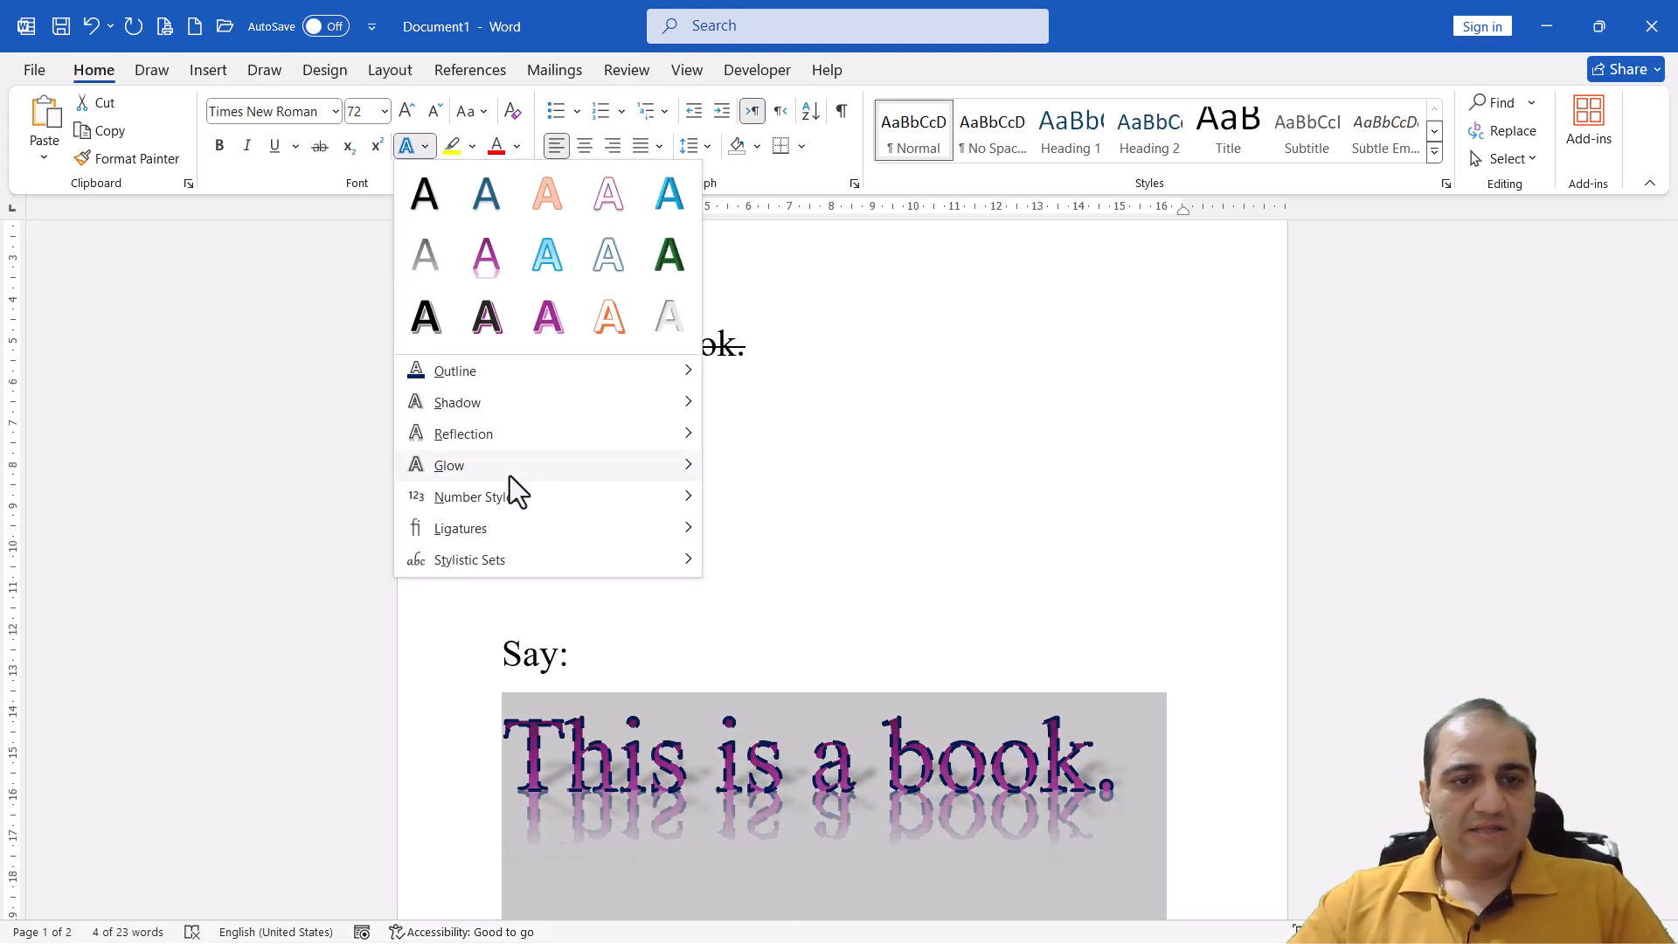
pyautogui.moveTo(516, 491)
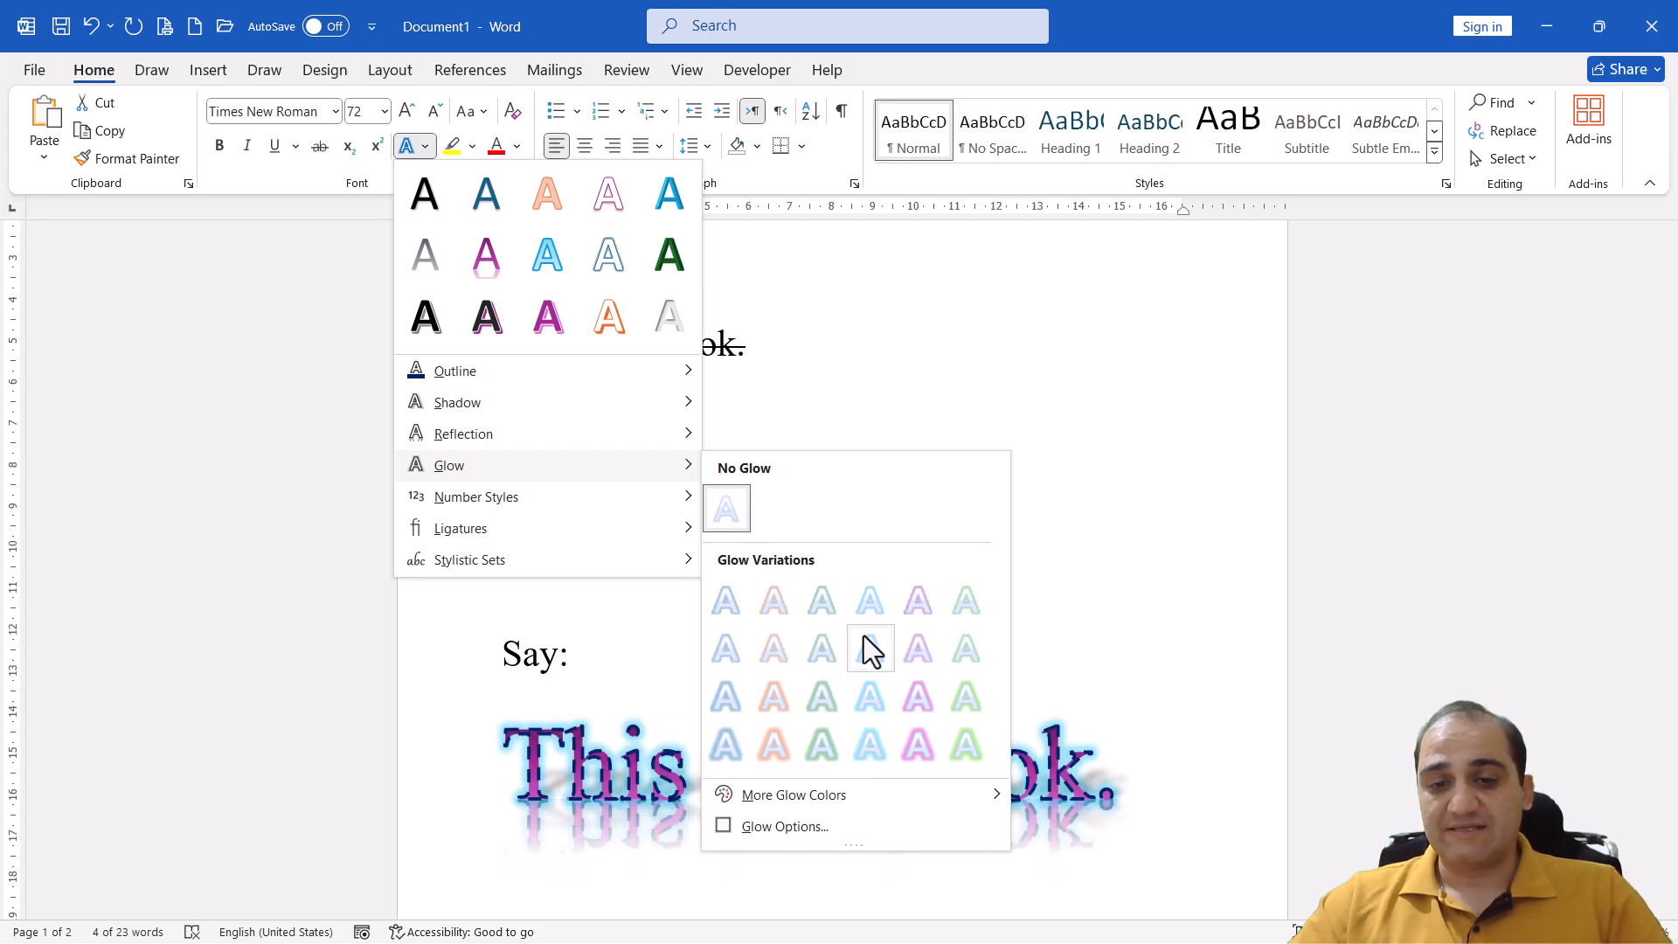
pyautogui.moveTo(786, 793)
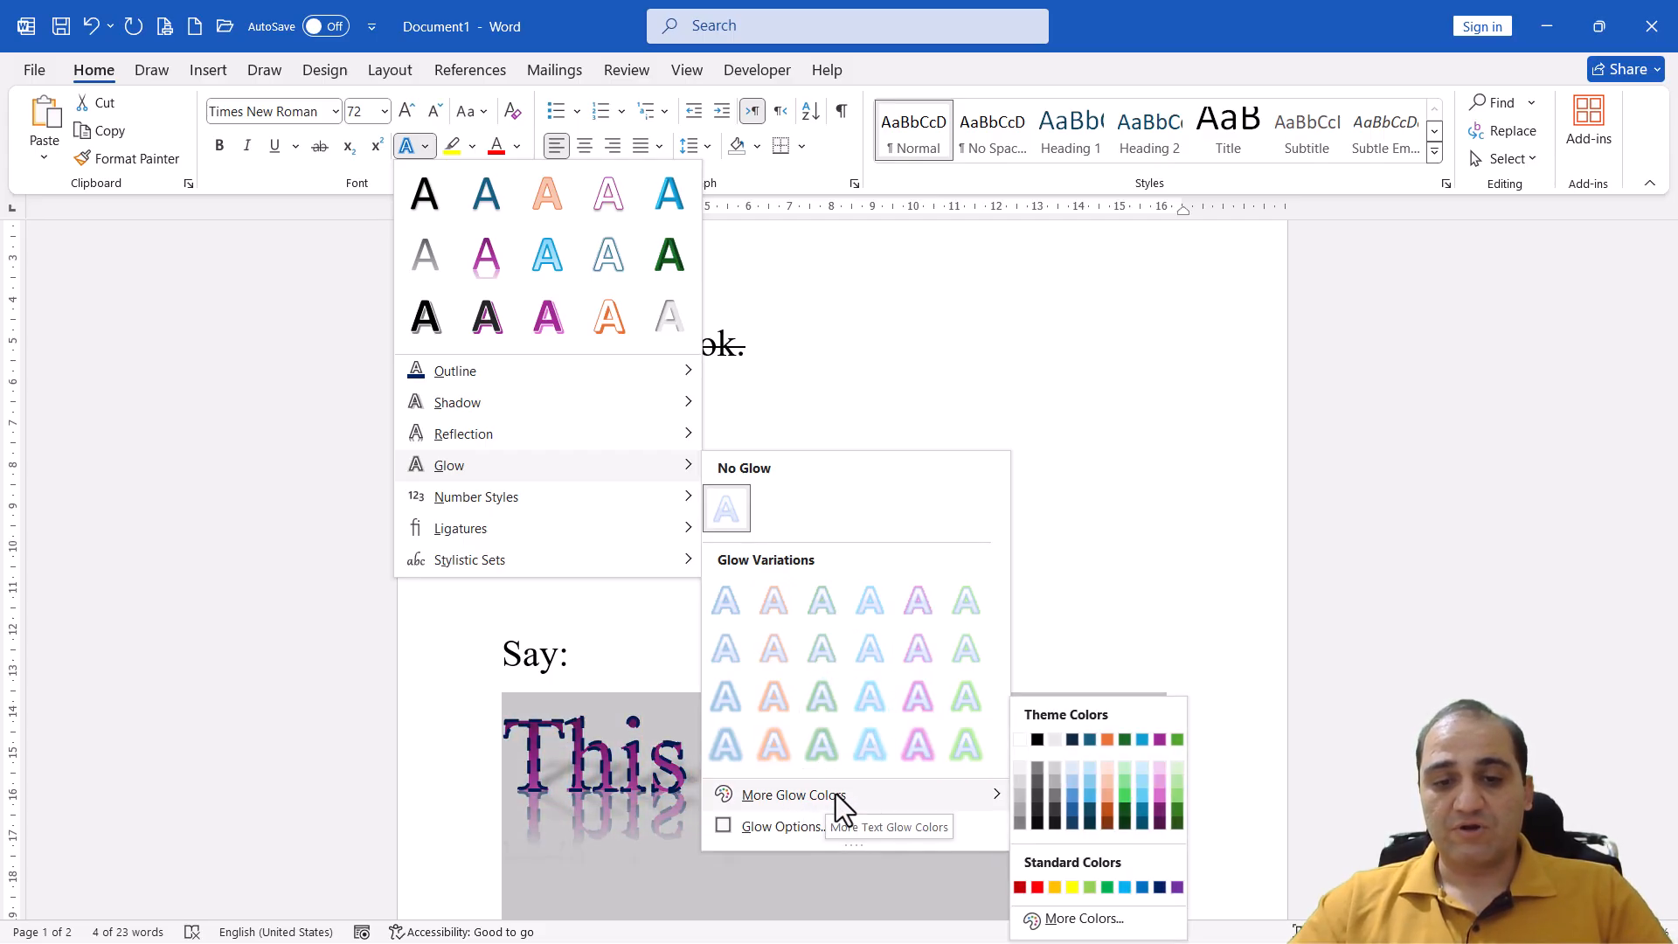
pyautogui.click(1036, 888)
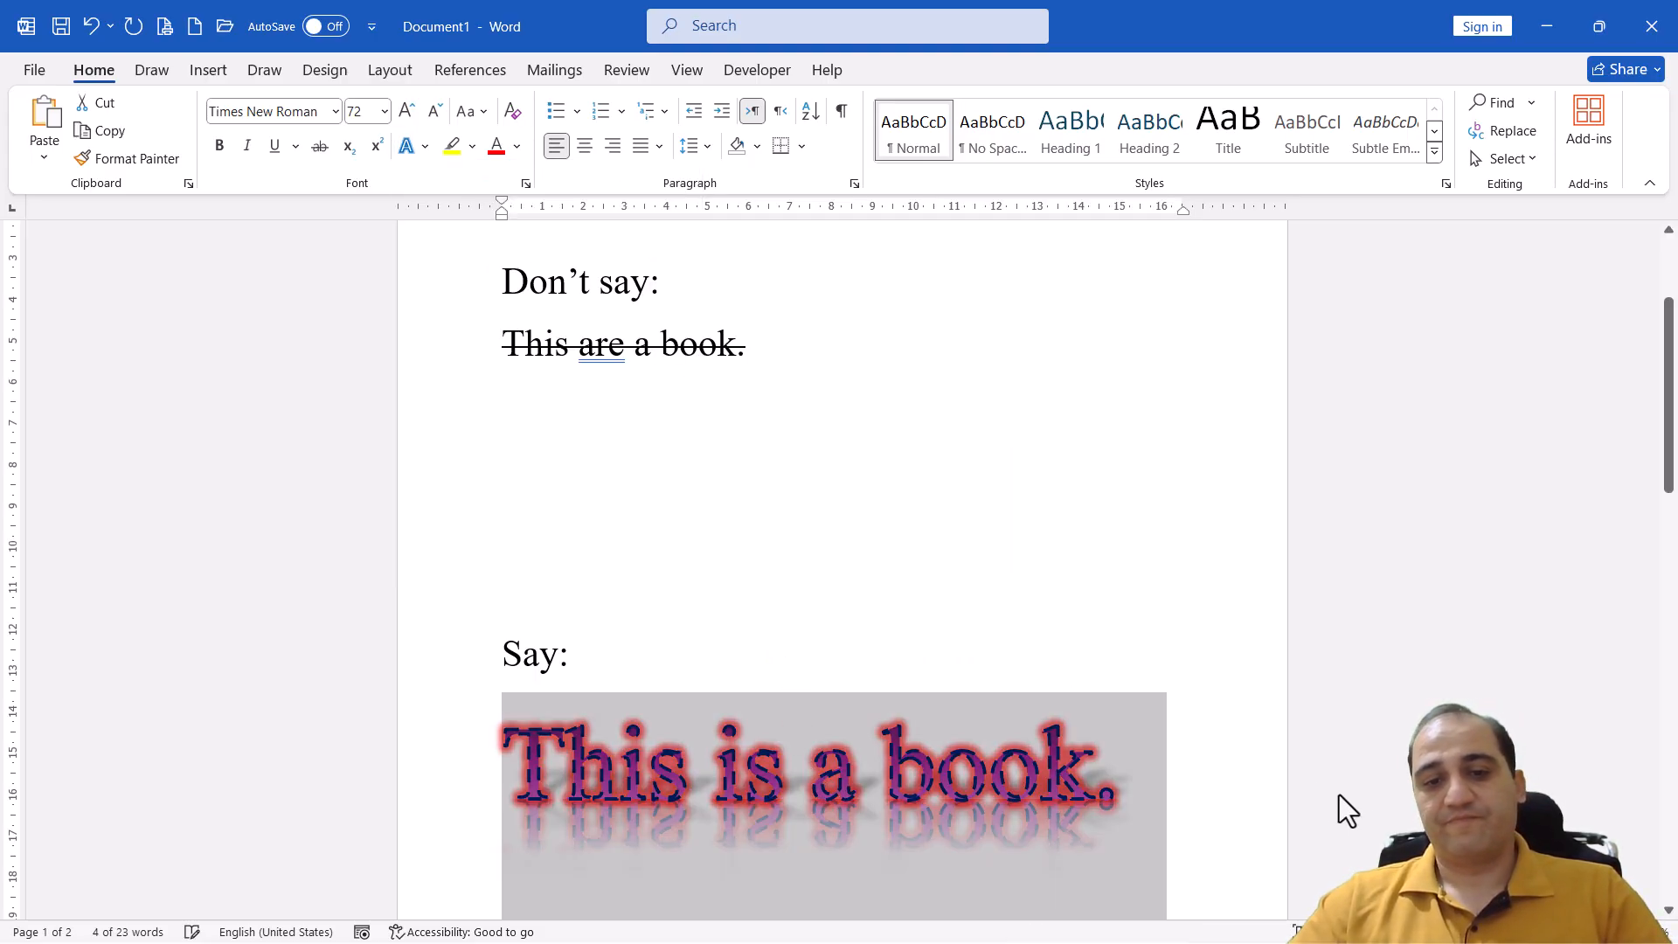
# Look through the number style, ligature, stylistic set, outline, shadow and glow options for the sentence "This is a book." and deselect it
pyautogui.click(425, 148)
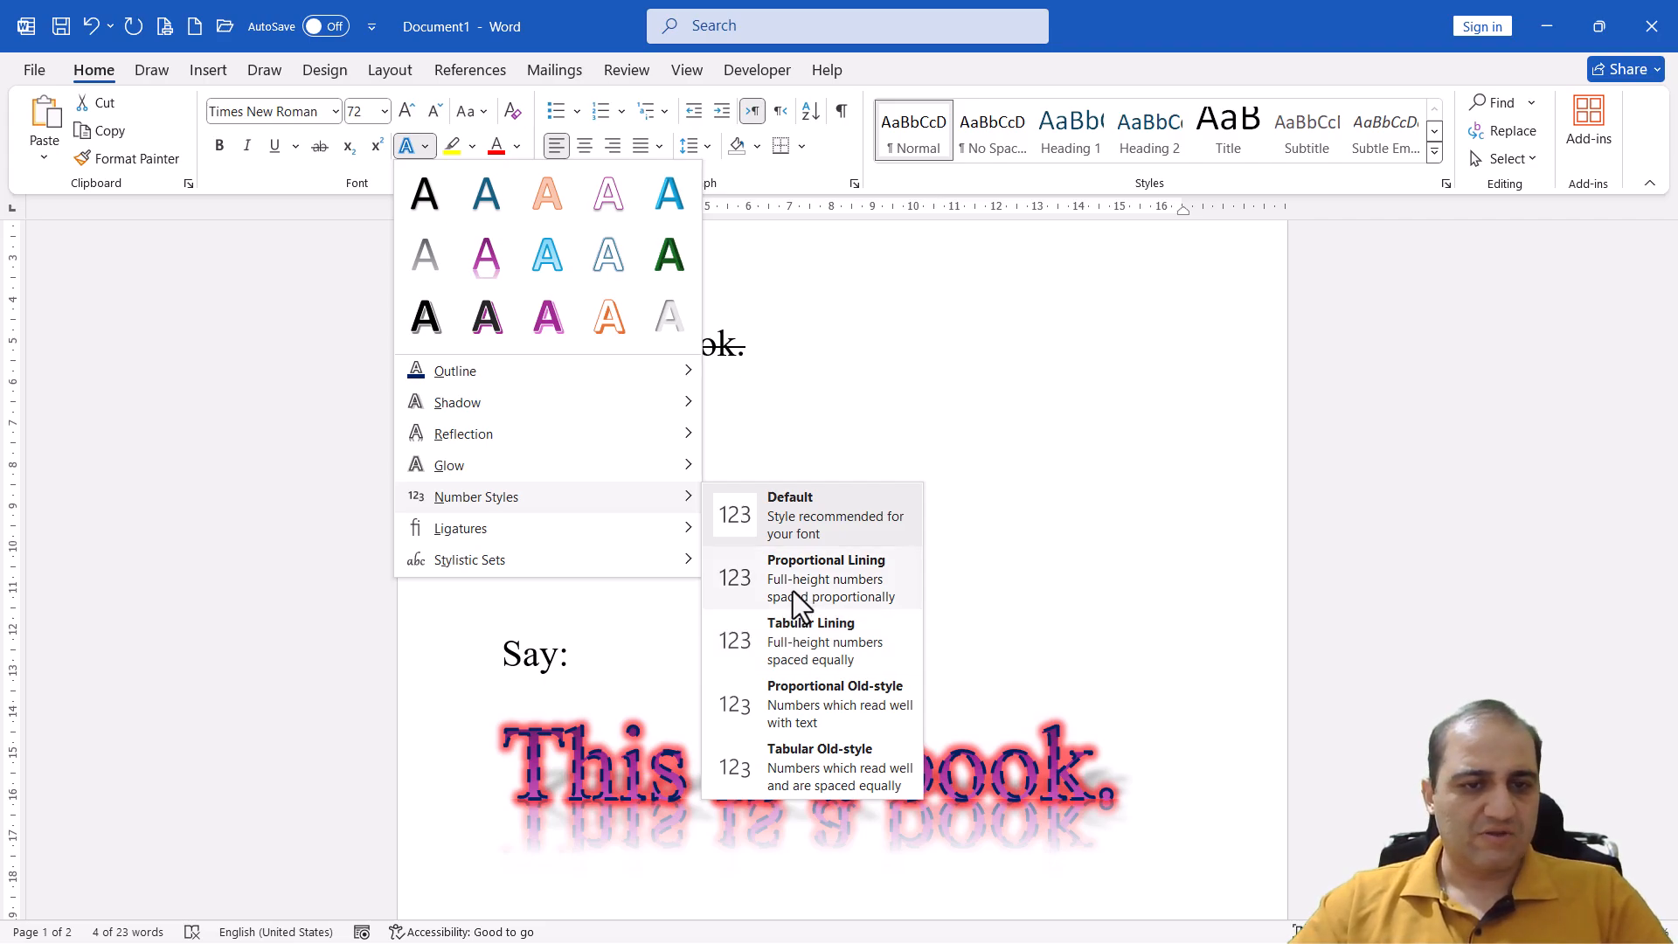
pyautogui.moveTo(632, 528)
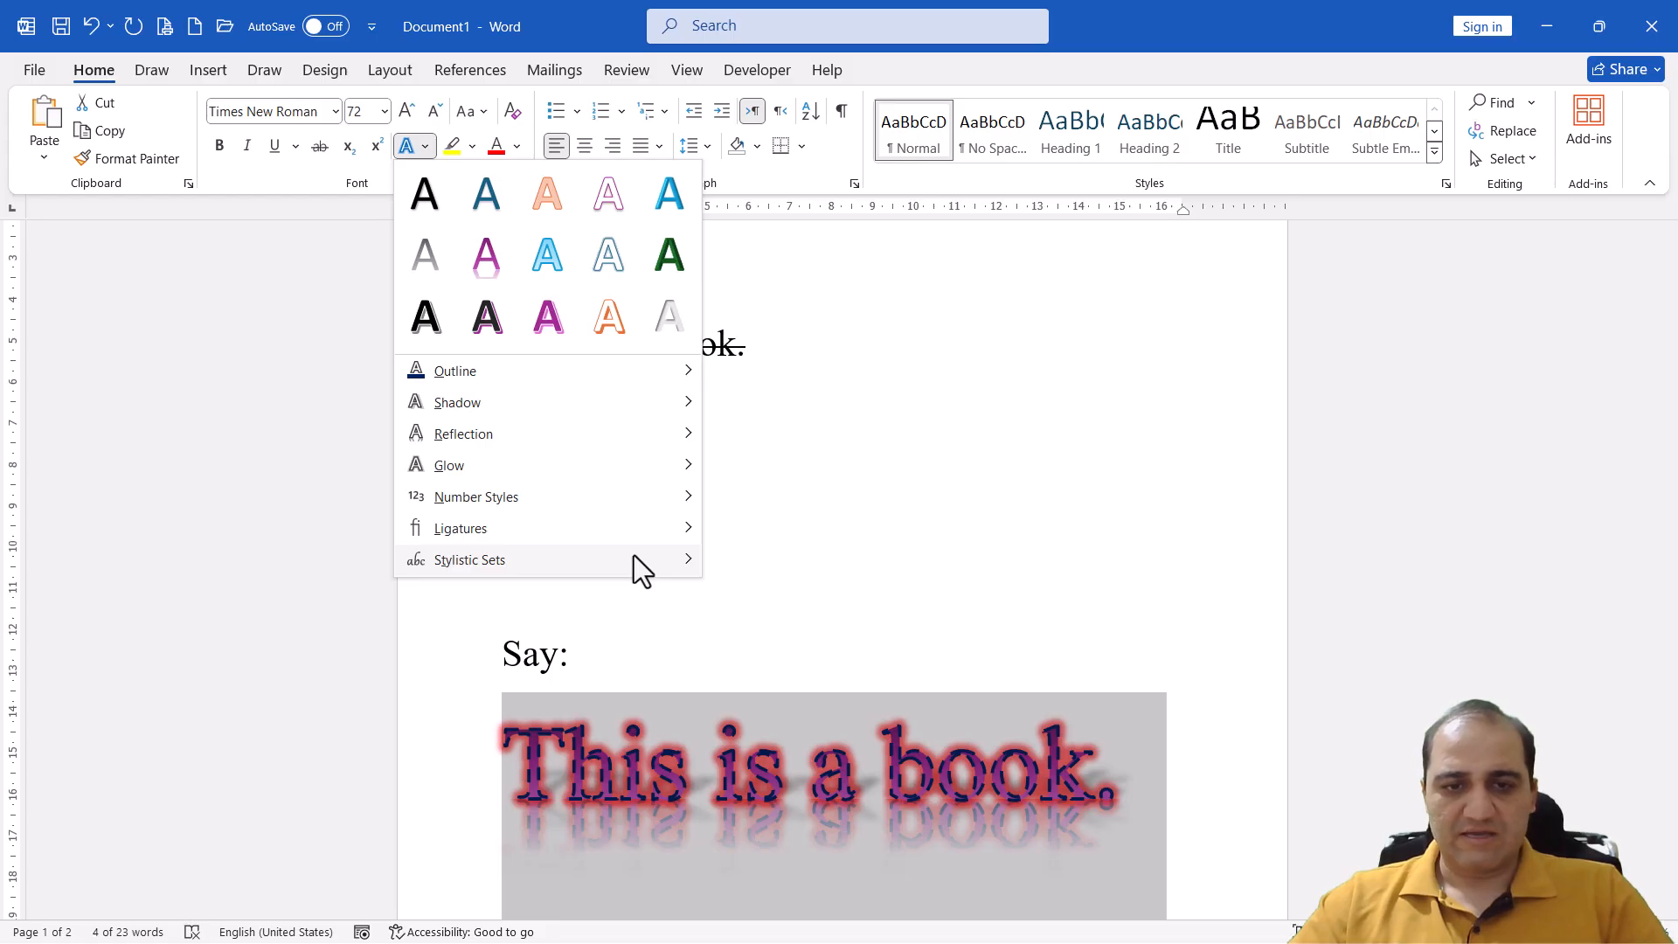
pyautogui.moveTo(637, 559)
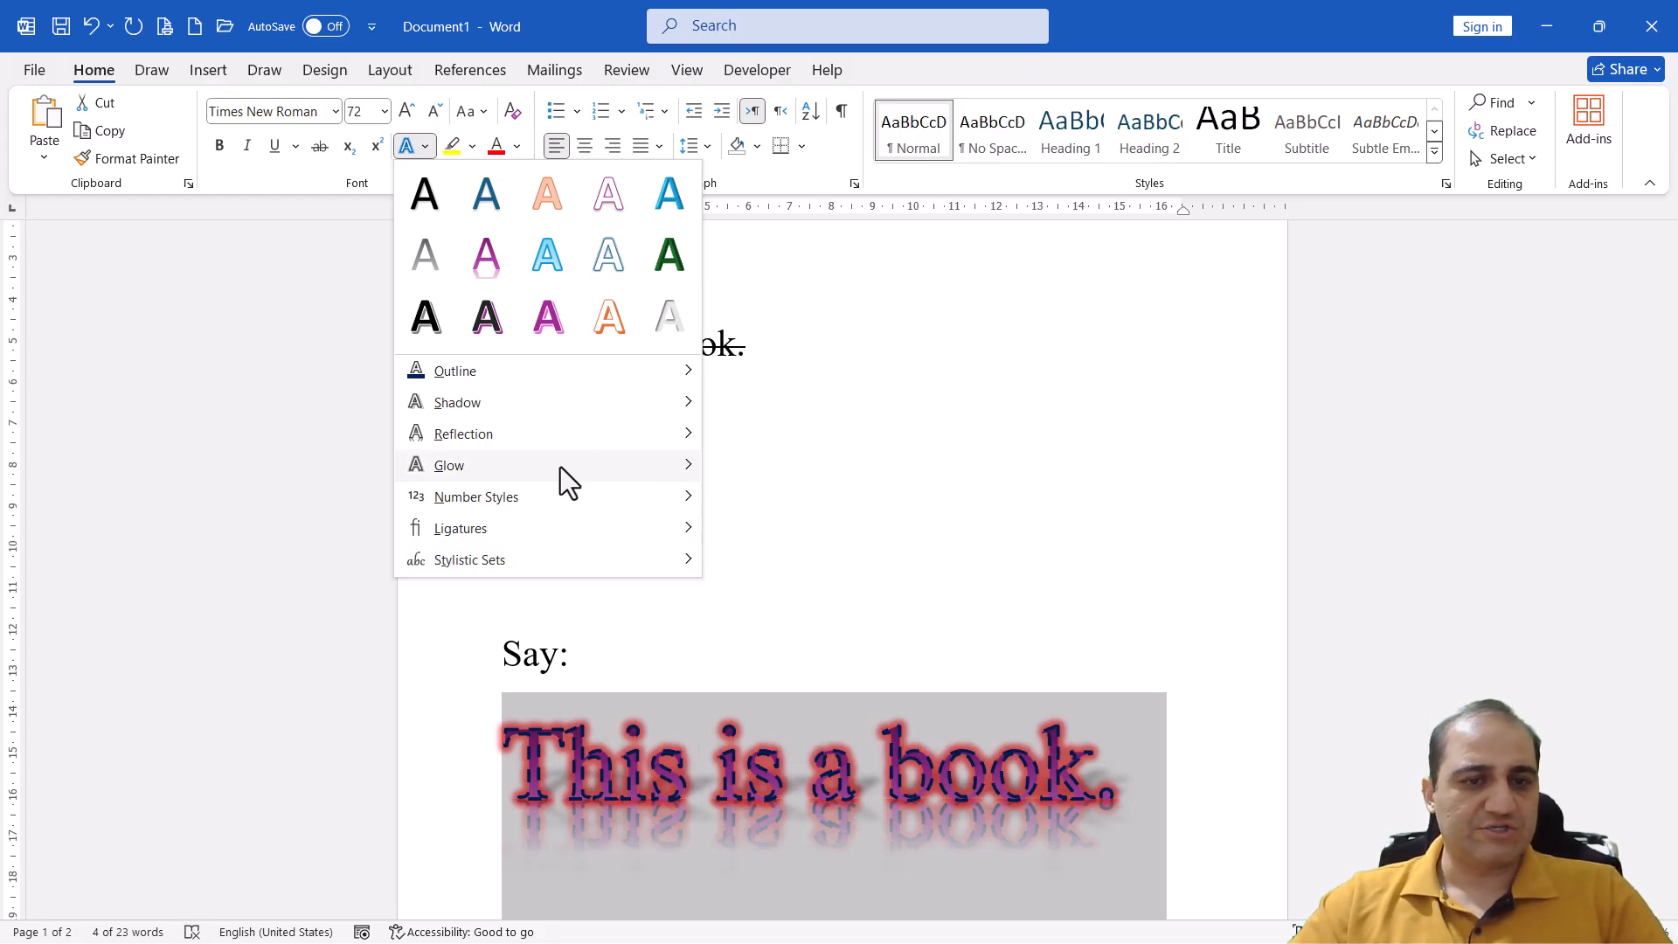
pyautogui.moveTo(512, 452)
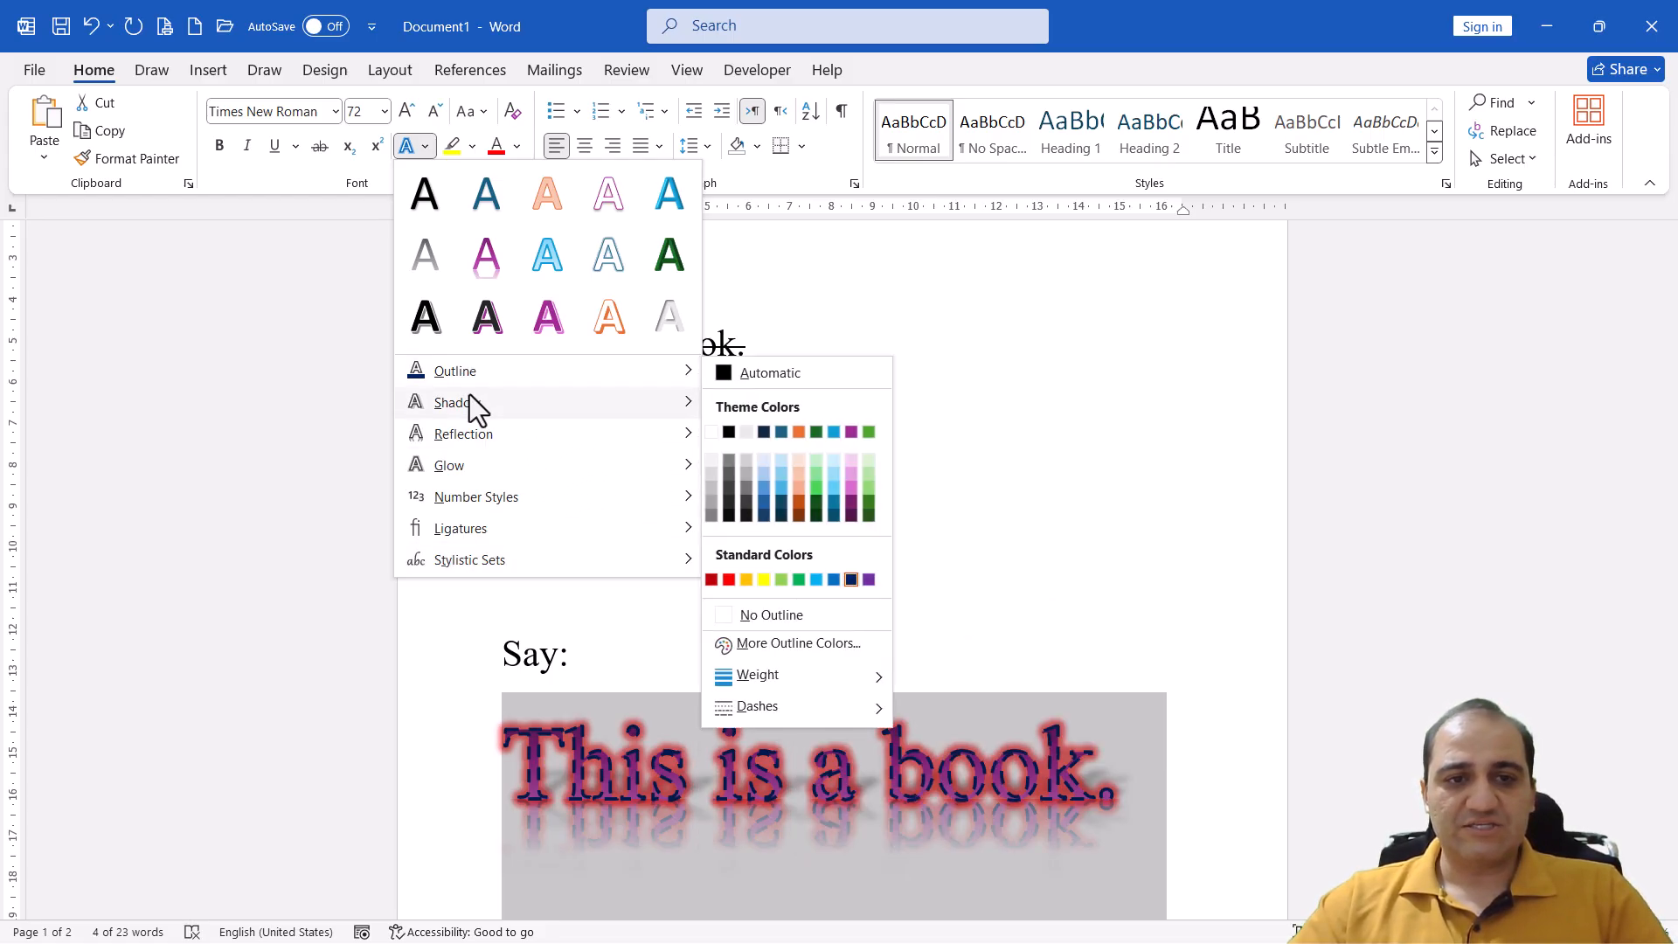
pyautogui.moveTo(472, 413)
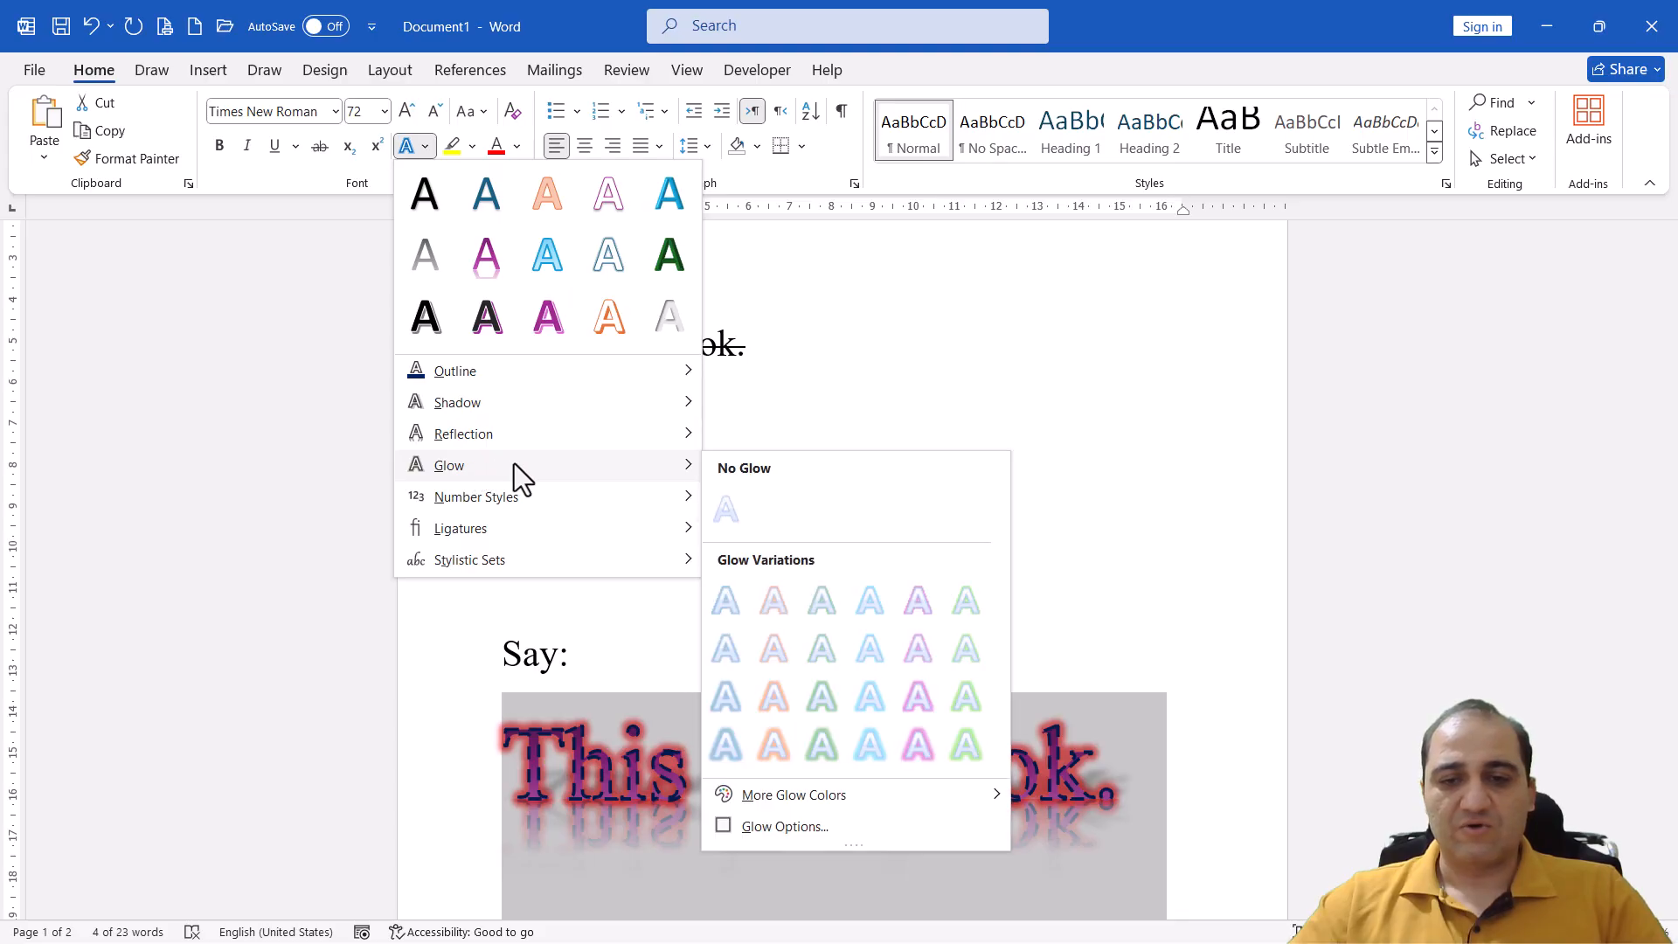
pyautogui.click(1088, 773)
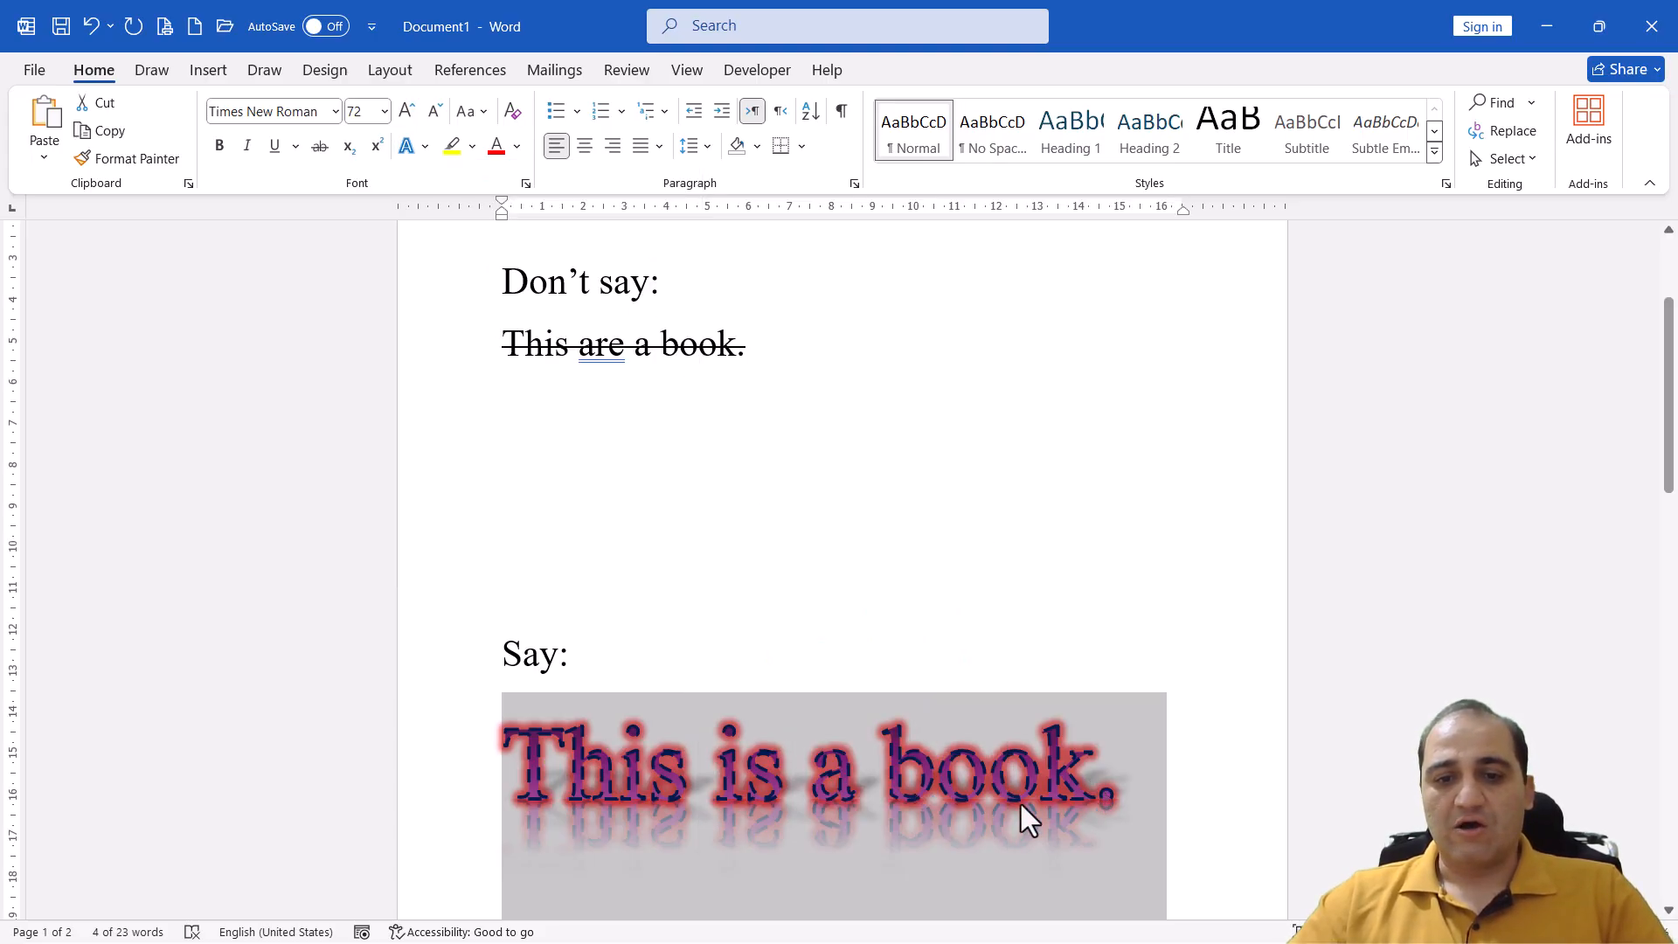
pyautogui.click(1097, 794)
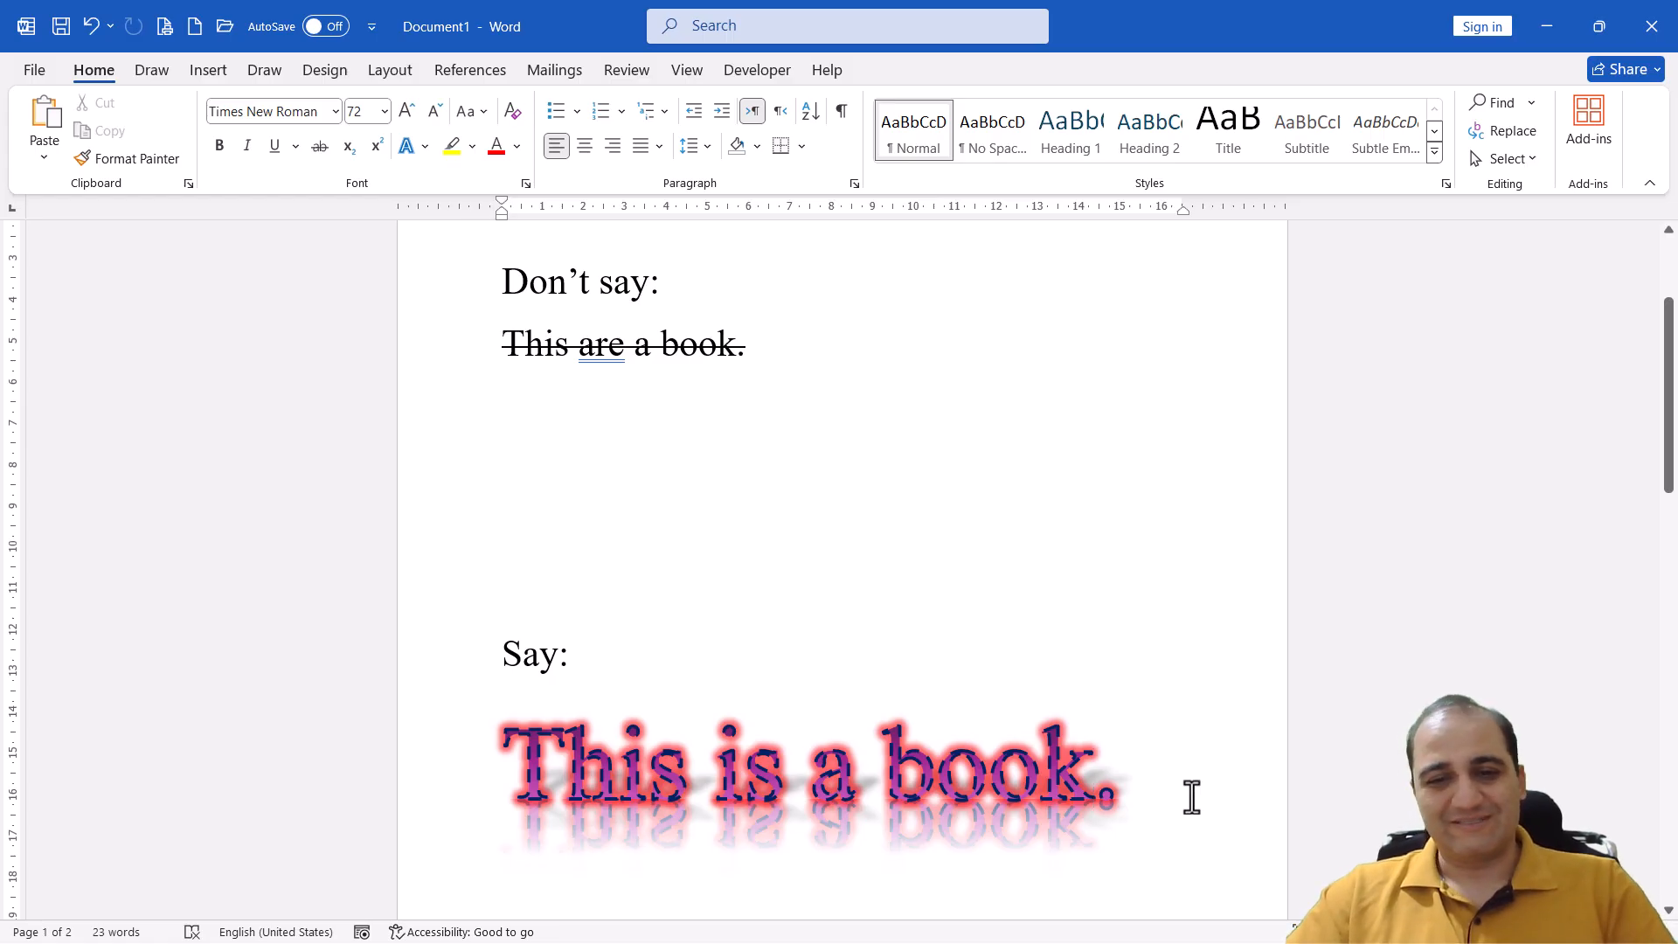
pyautogui.click(1159, 784)
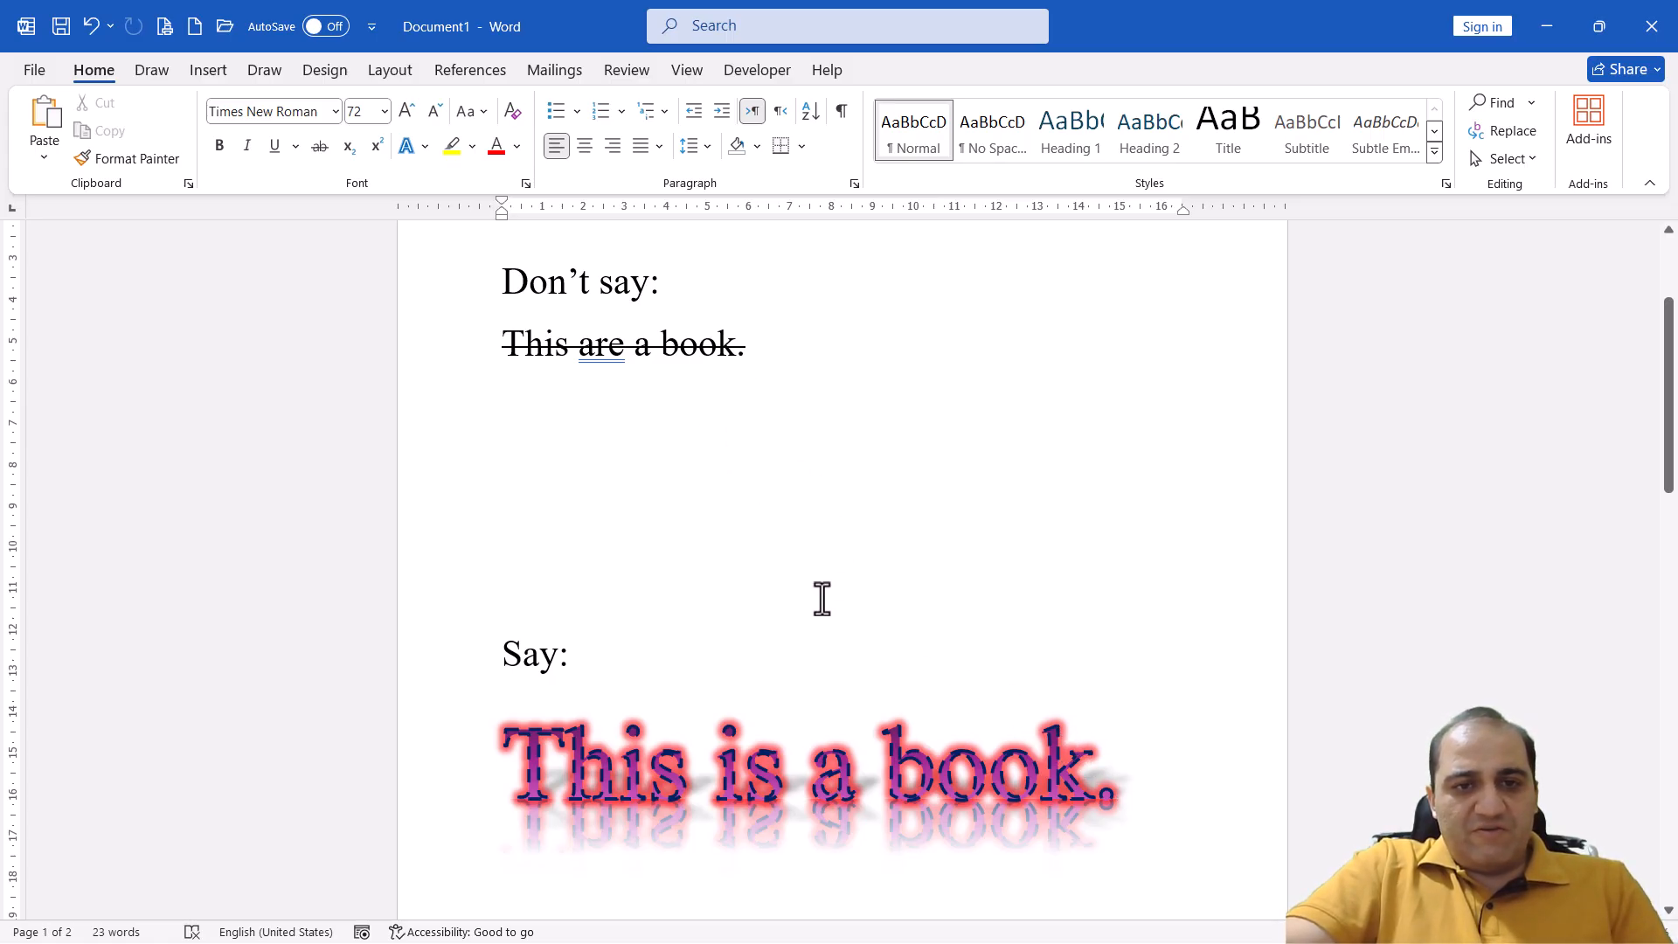
# Highlight the line "Don't say:" in yellow, change its highlight to bright green and deselect it
pyautogui.scroll(3, 821, 599)
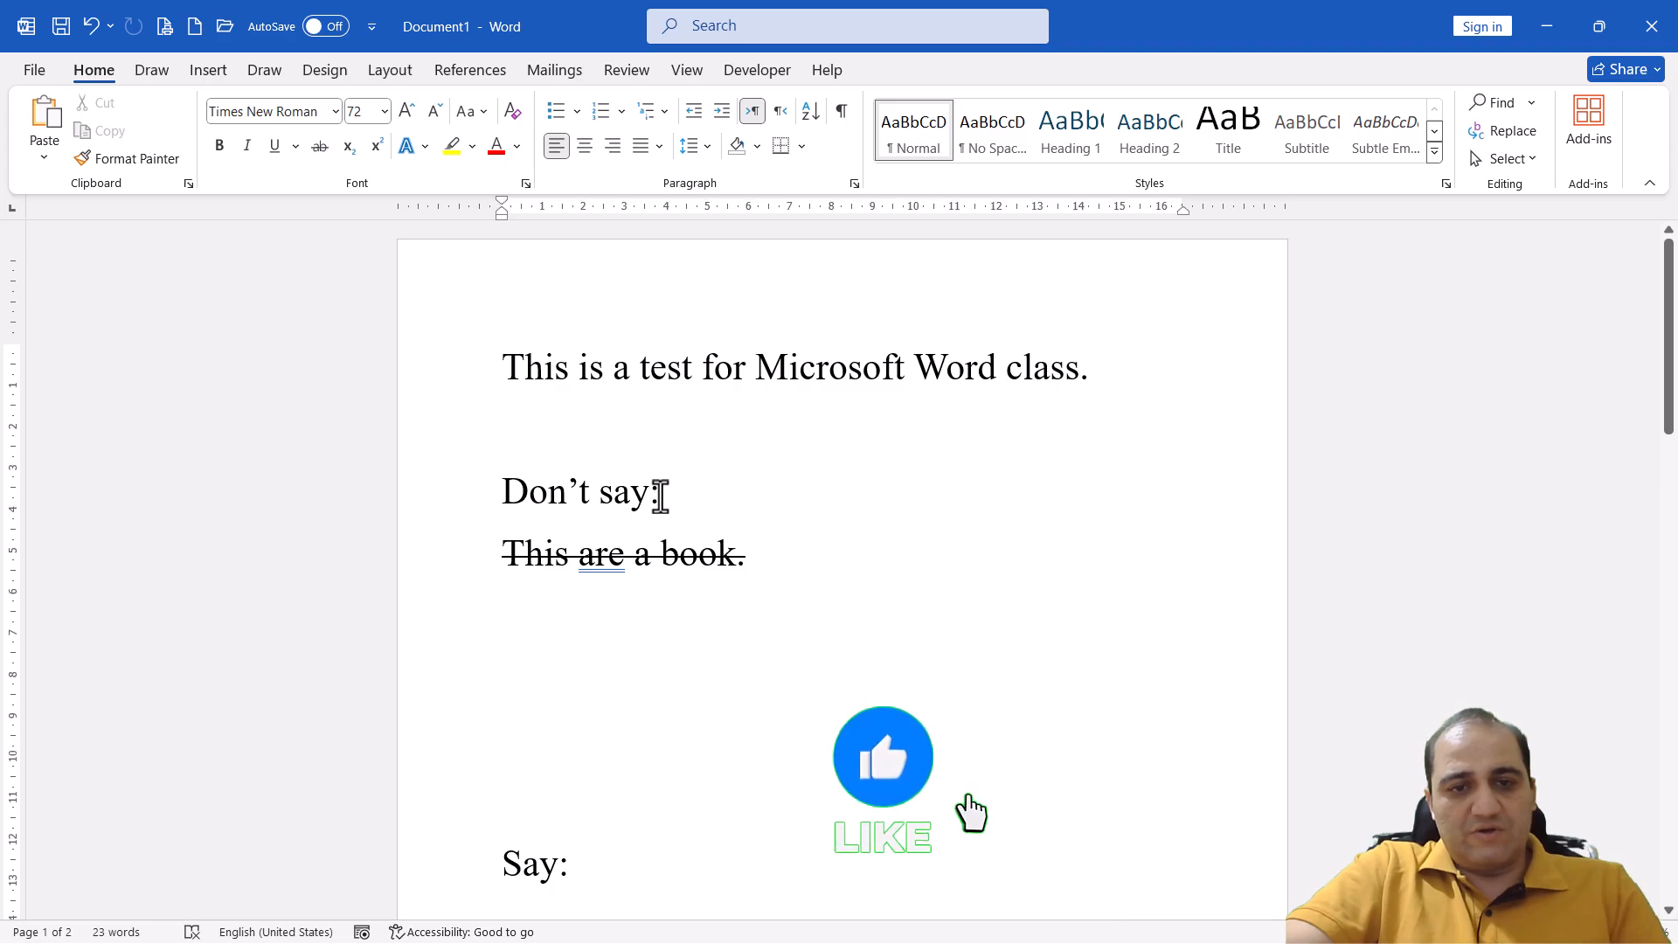
pyautogui.moveTo(659, 492); pyautogui.dragTo(525, 492)
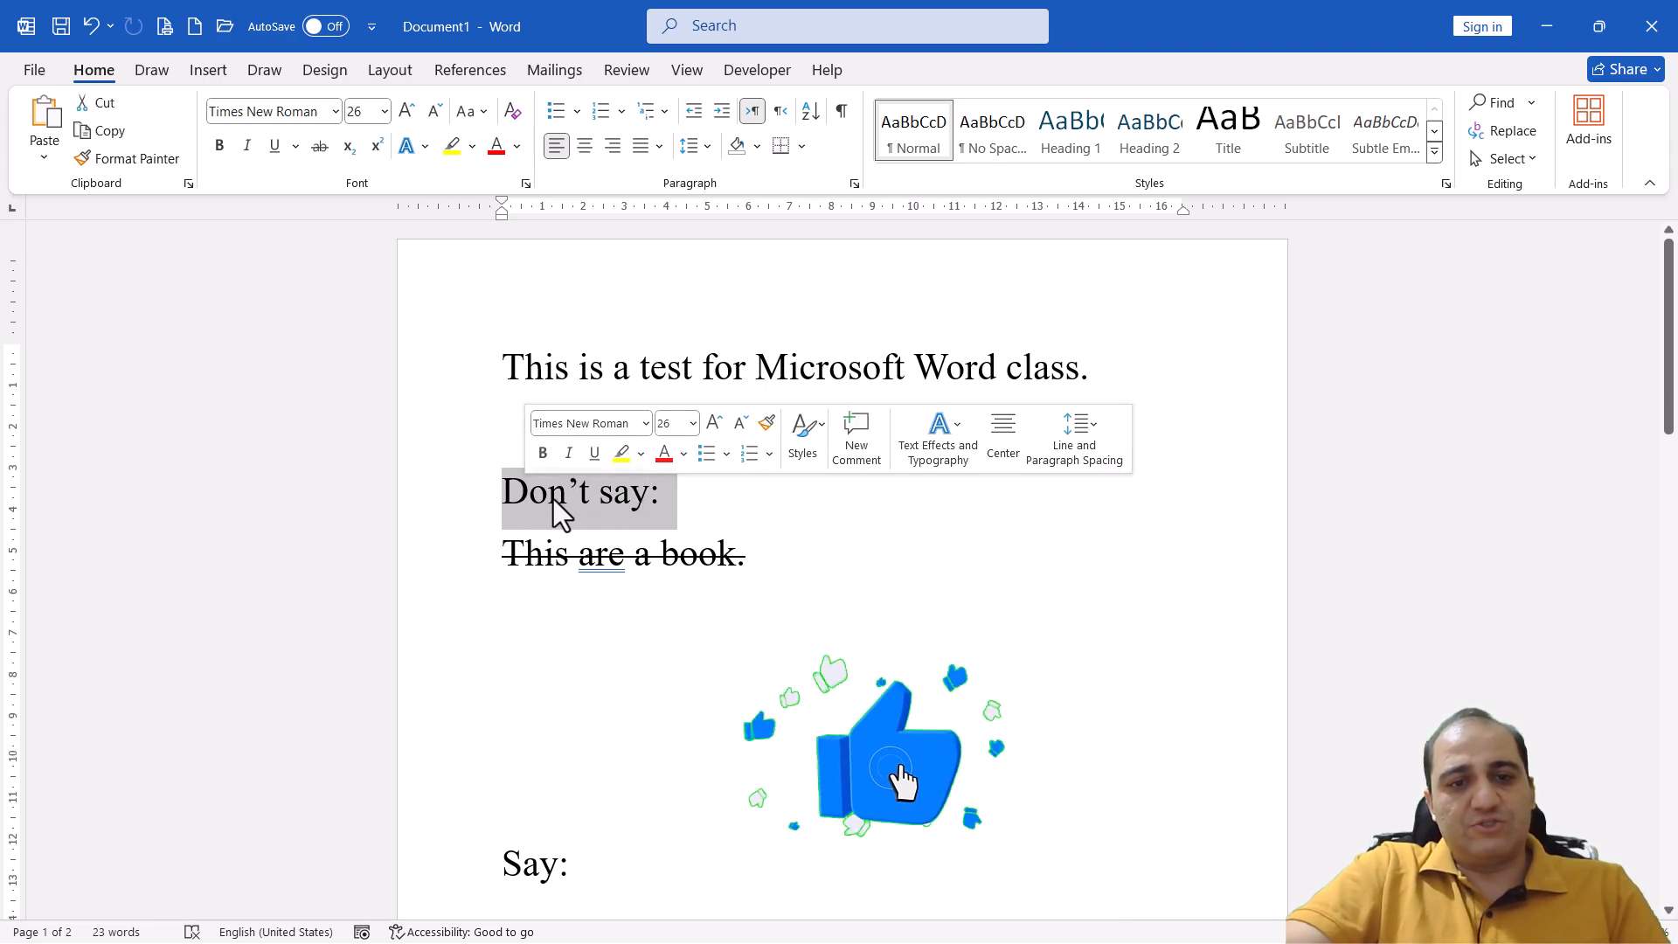
pyautogui.click(475, 155)
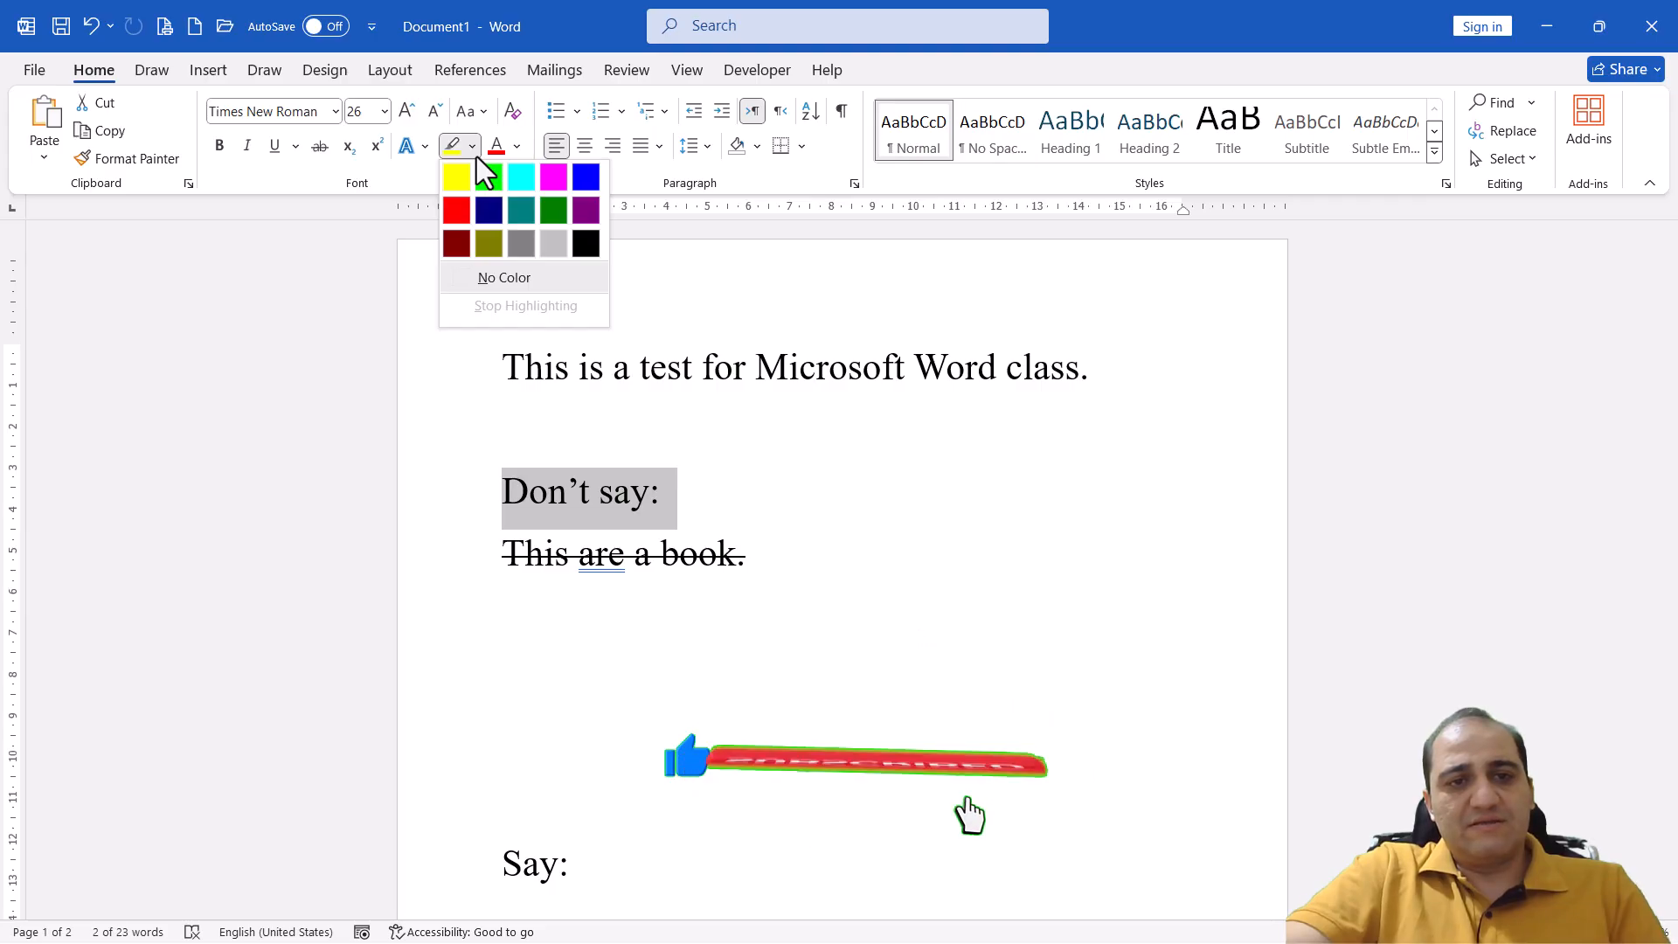
pyautogui.click(460, 176)
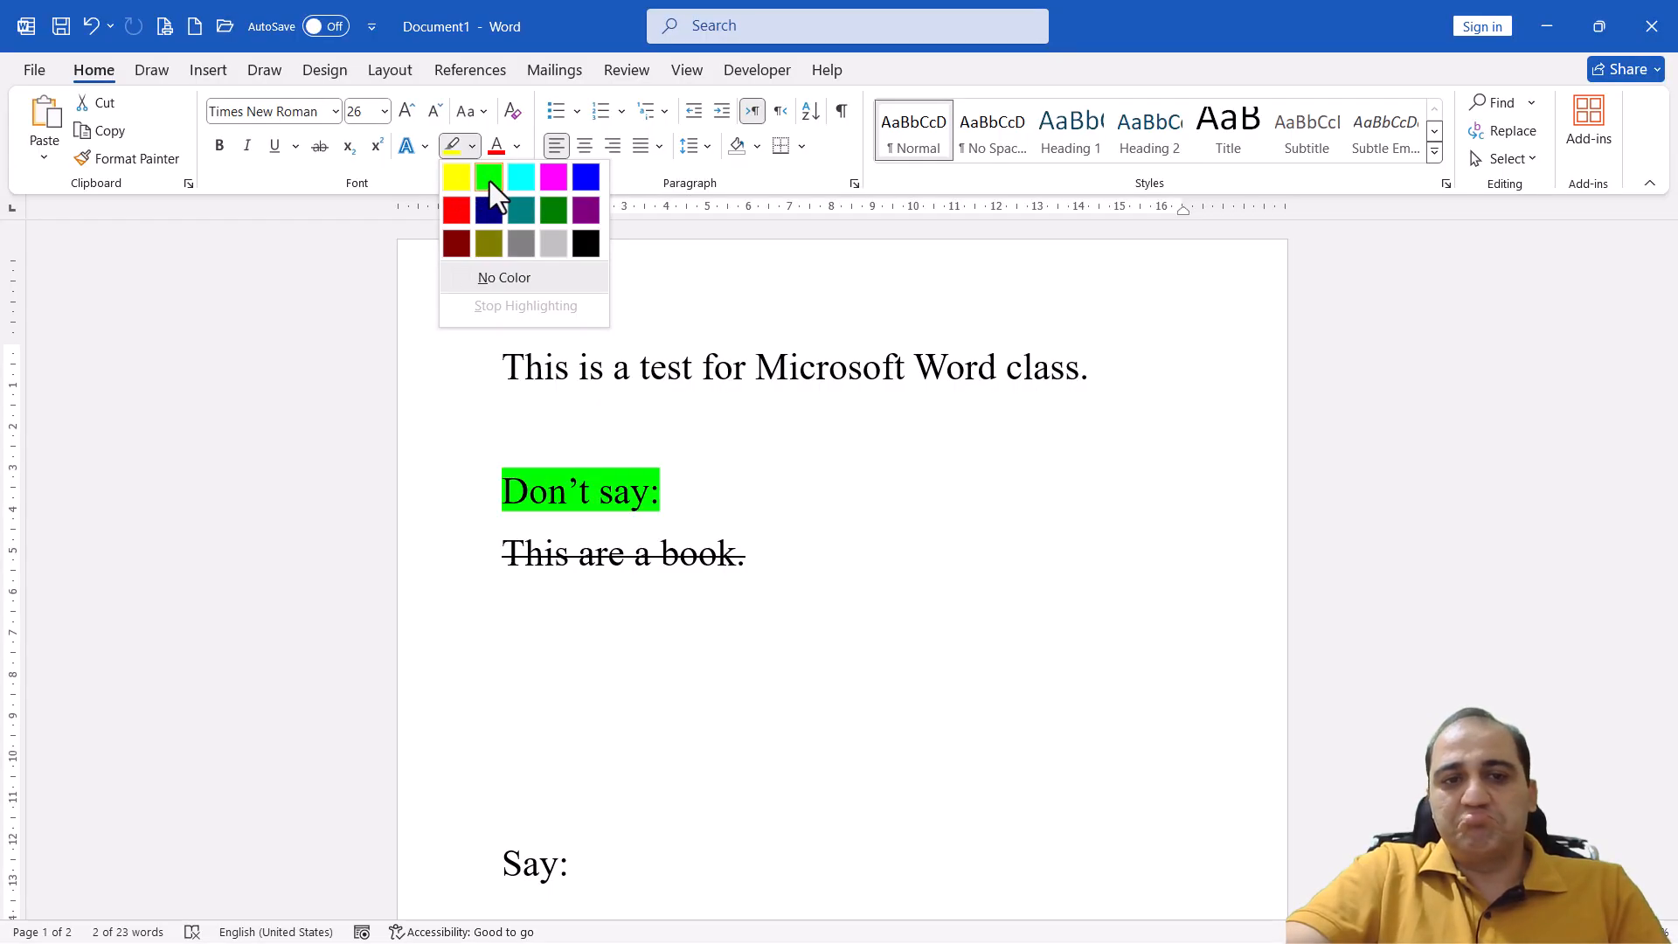
pyautogui.click(490, 179)
pyautogui.click(735, 496)
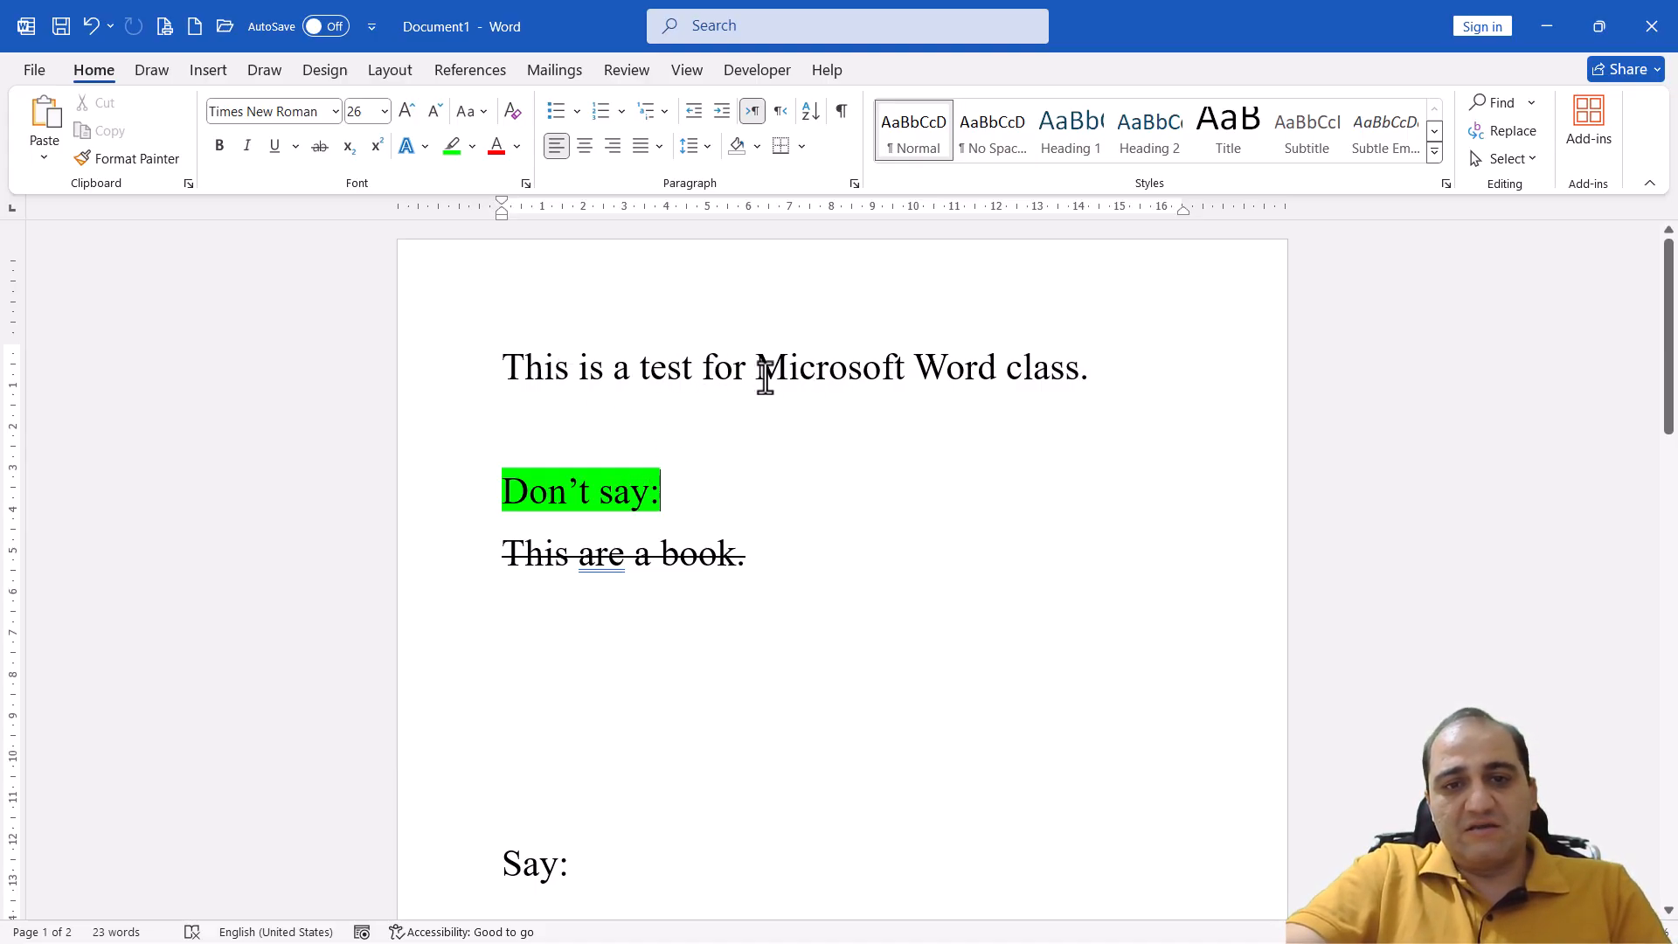
# Set the words "Microsoft Word" in the first line to the standard Red font colour and make them bold
pyautogui.moveTo(757, 371); pyautogui.dragTo(967, 382)
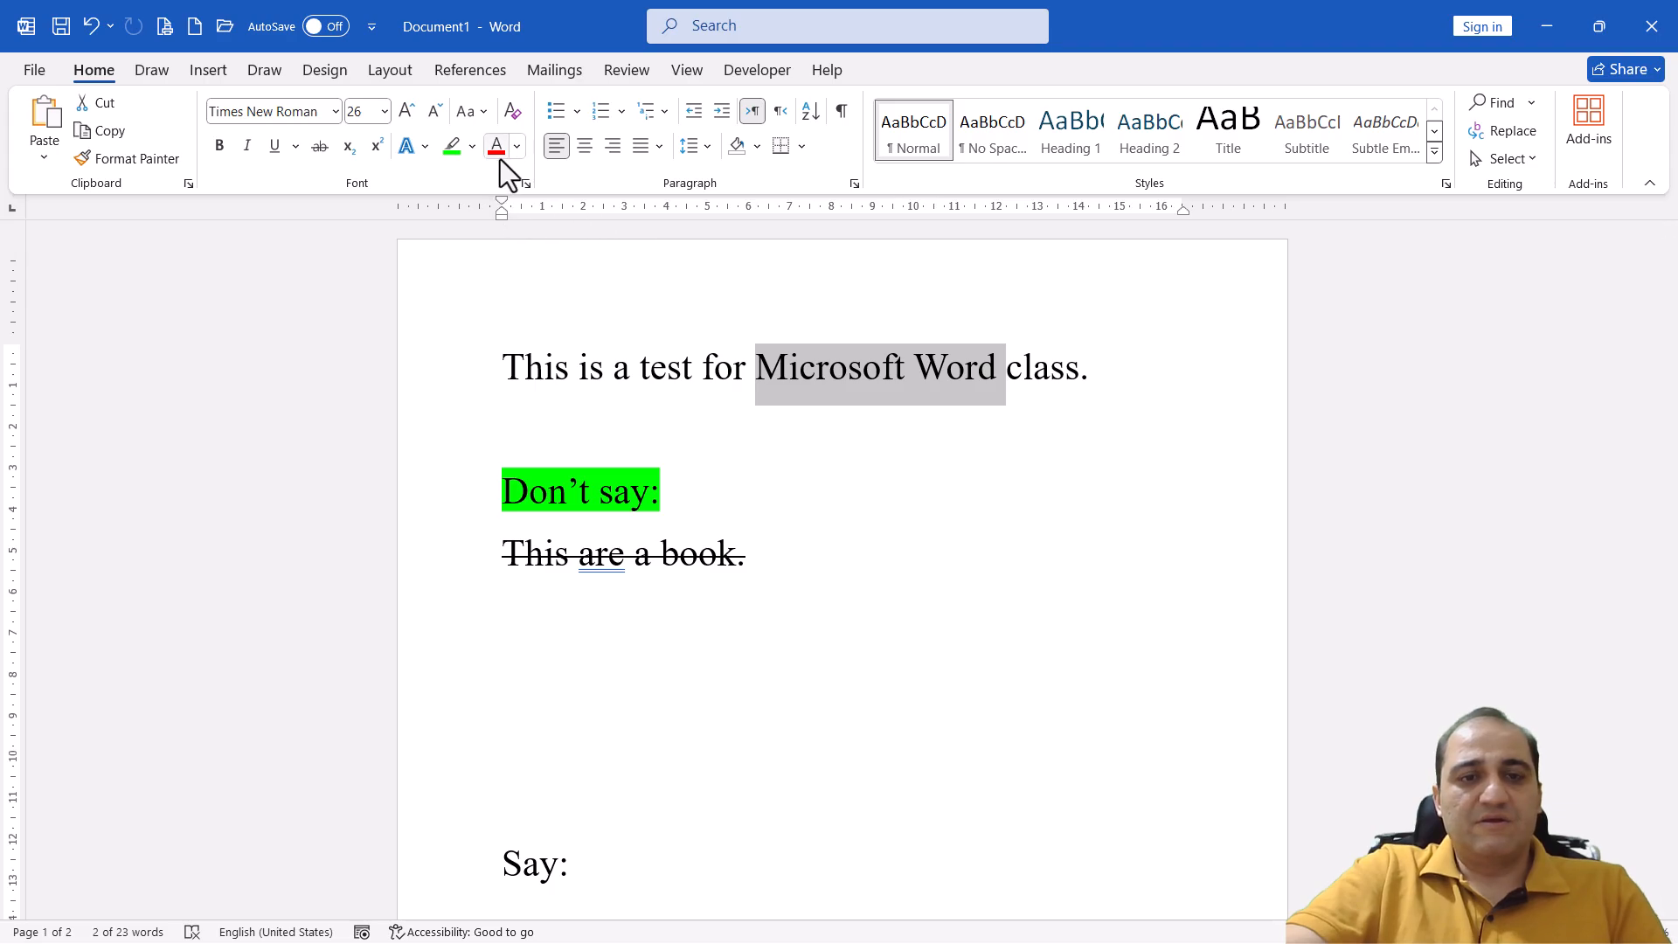
pyautogui.click(519, 146)
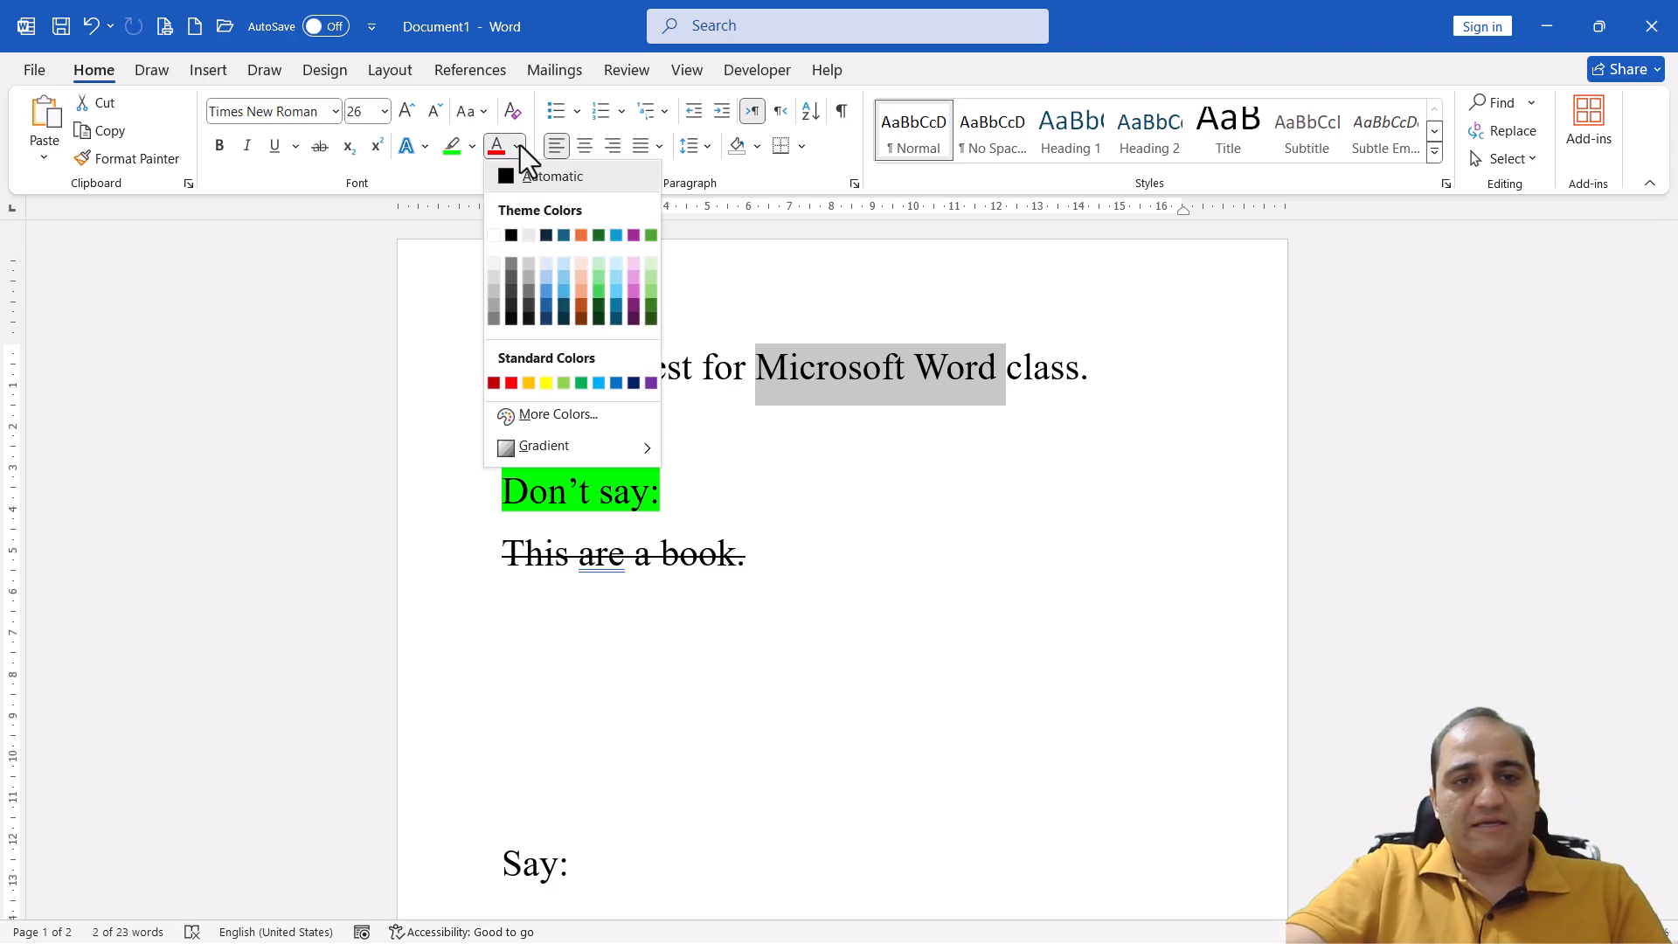
pyautogui.click(511, 383)
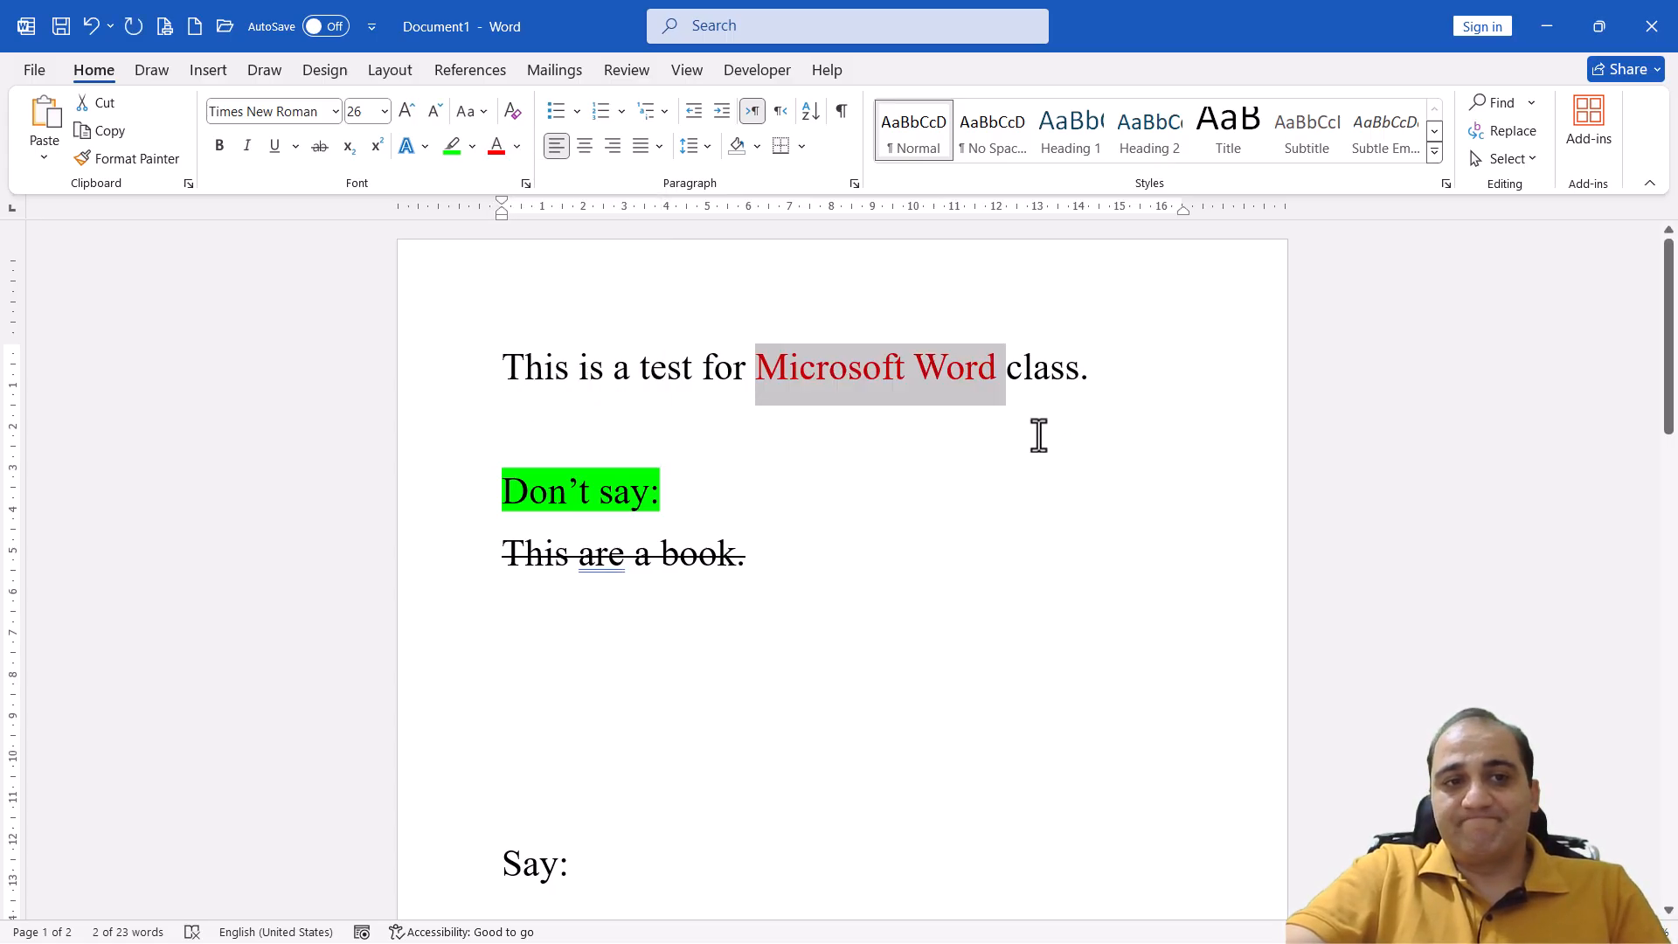
pyautogui.click(219, 146)
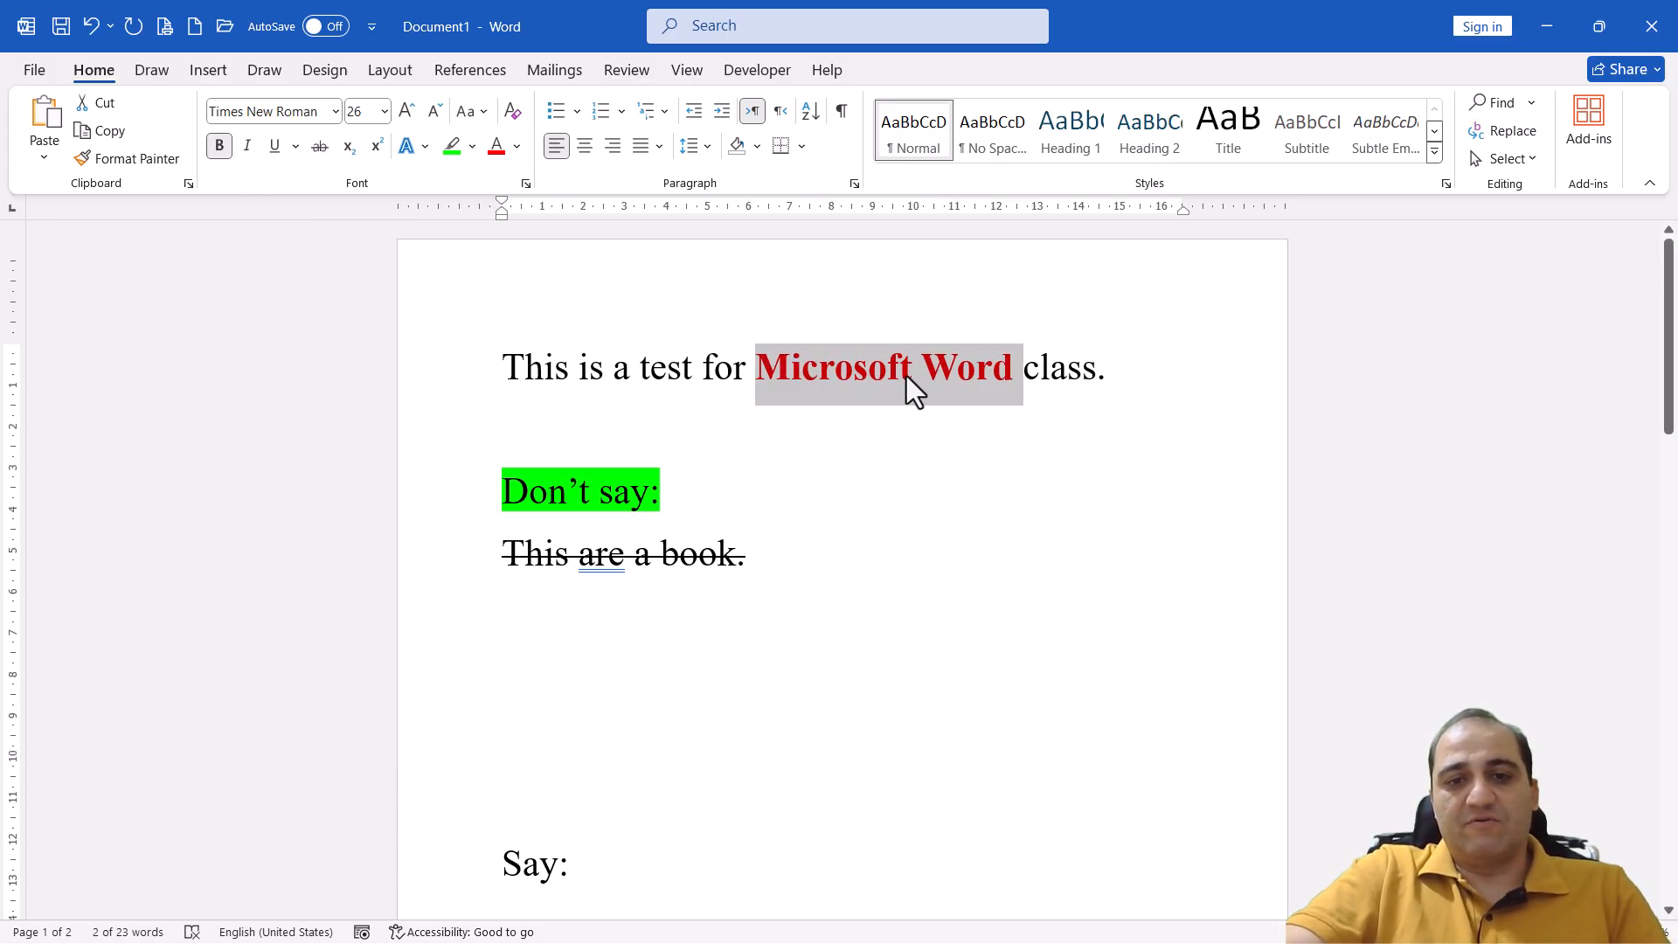
pyautogui.click(997, 379)
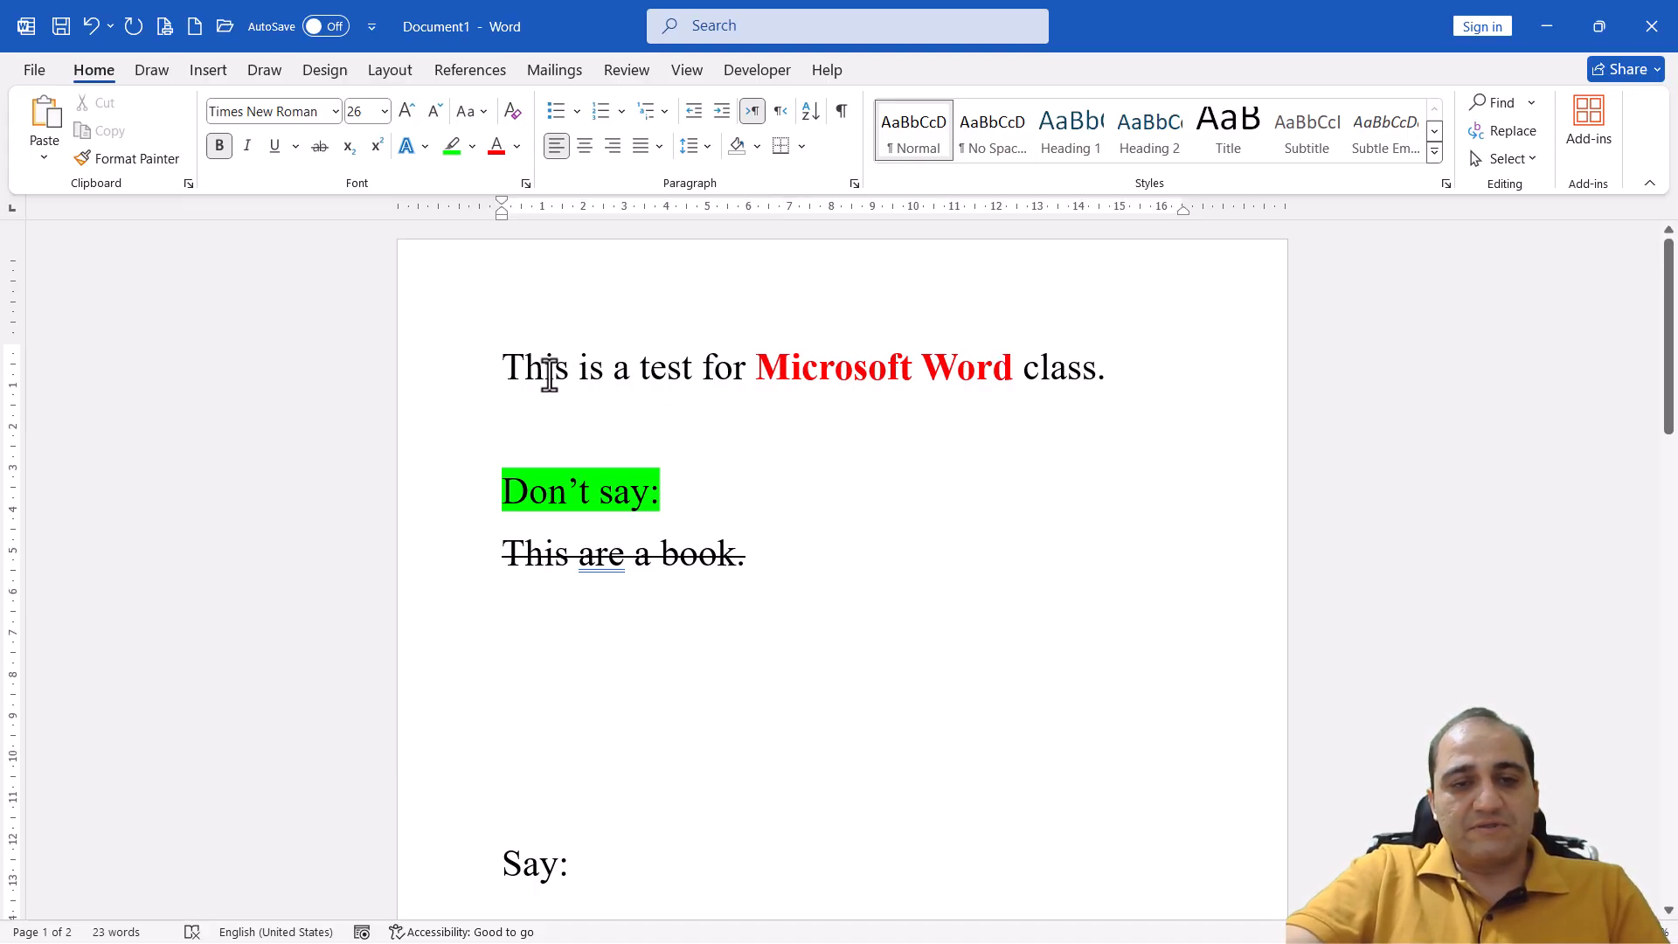
# Shrink the whole first line "This is a test for Microsoft Word class." to 16 pt and deselect it
pyautogui.moveTo(1127, 367); pyautogui.dragTo(505, 376)
pyautogui.click(439, 107)
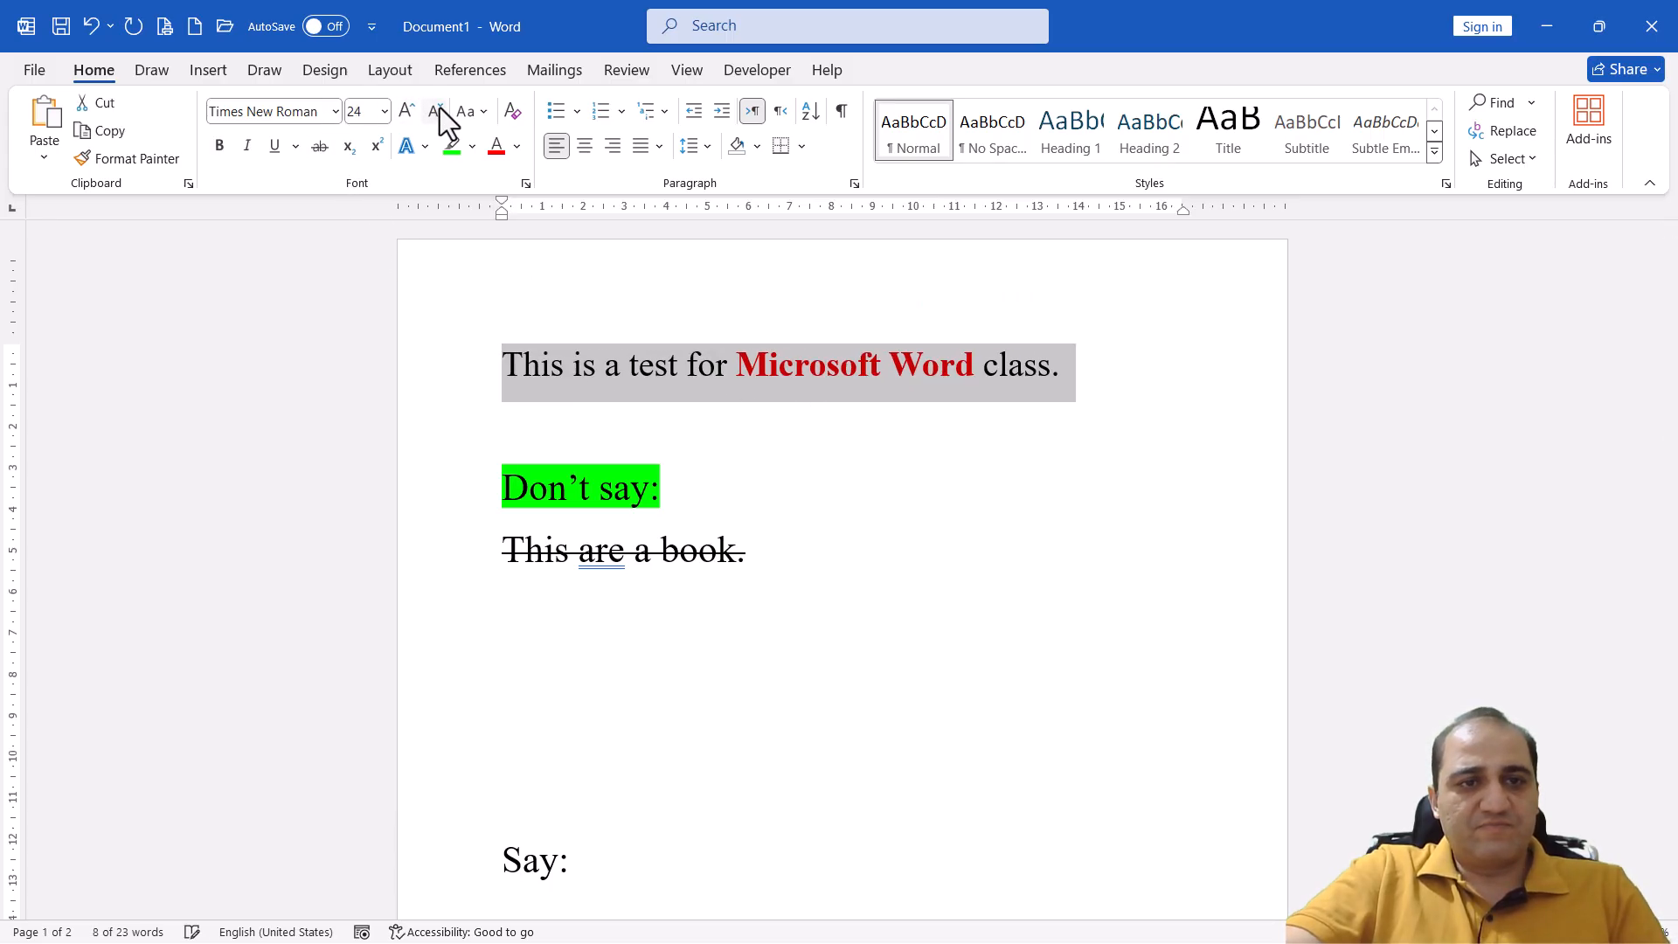
pyautogui.click(439, 108)
pyautogui.click(439, 108)
pyautogui.click(438, 107)
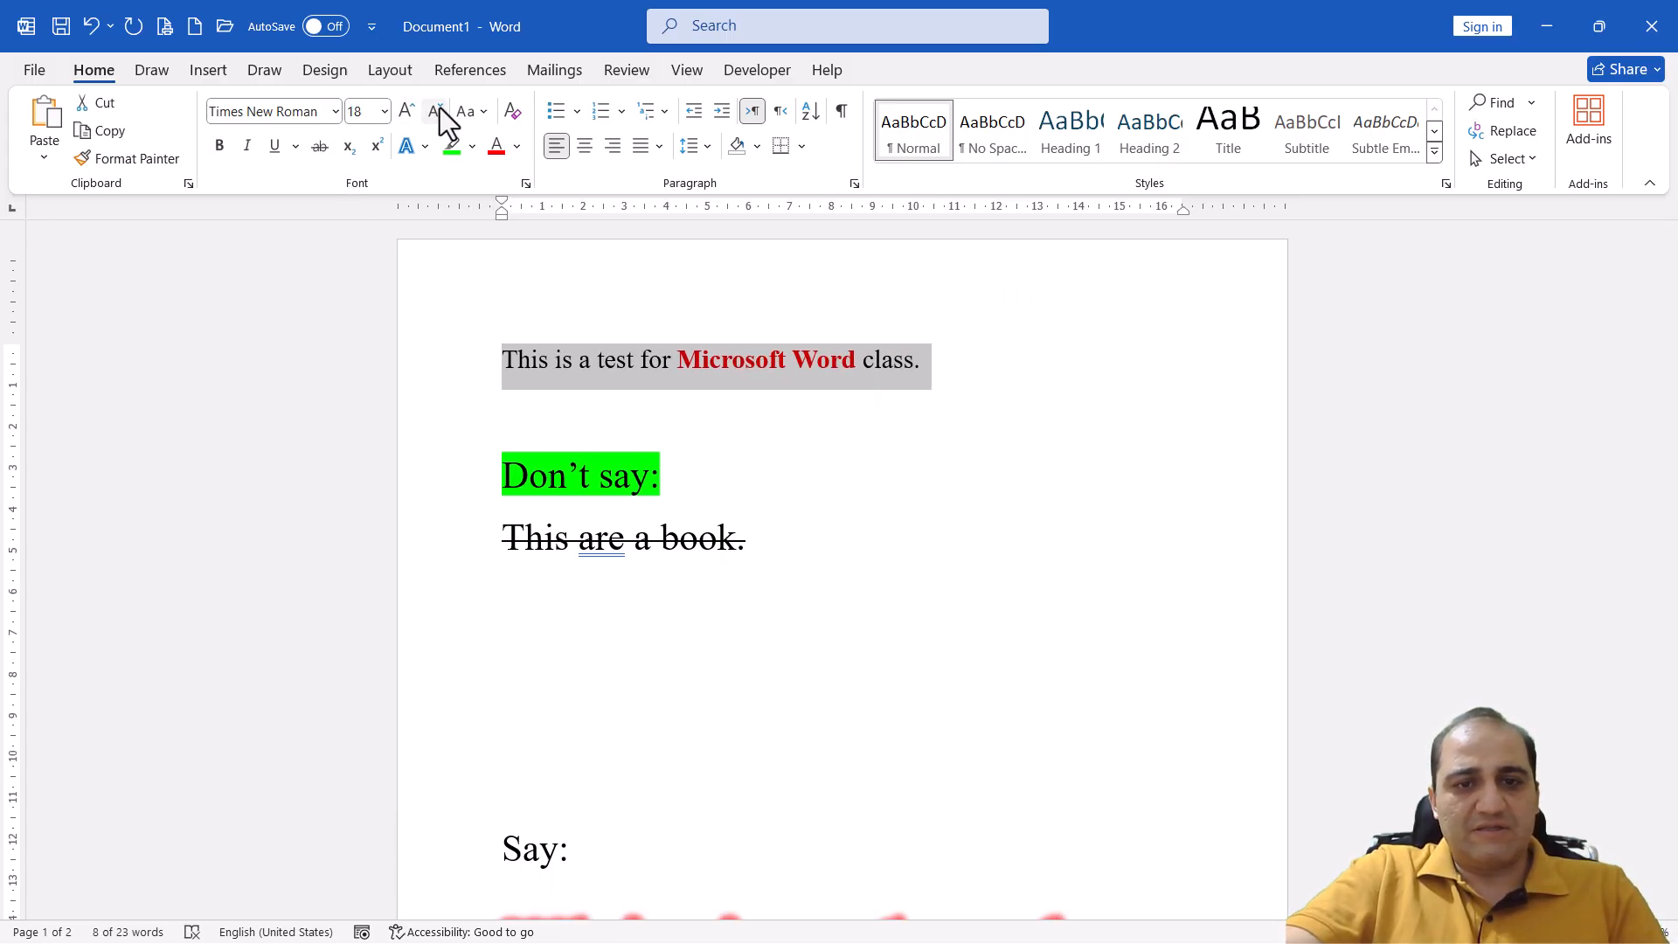
pyautogui.click(438, 108)
pyautogui.click(747, 358)
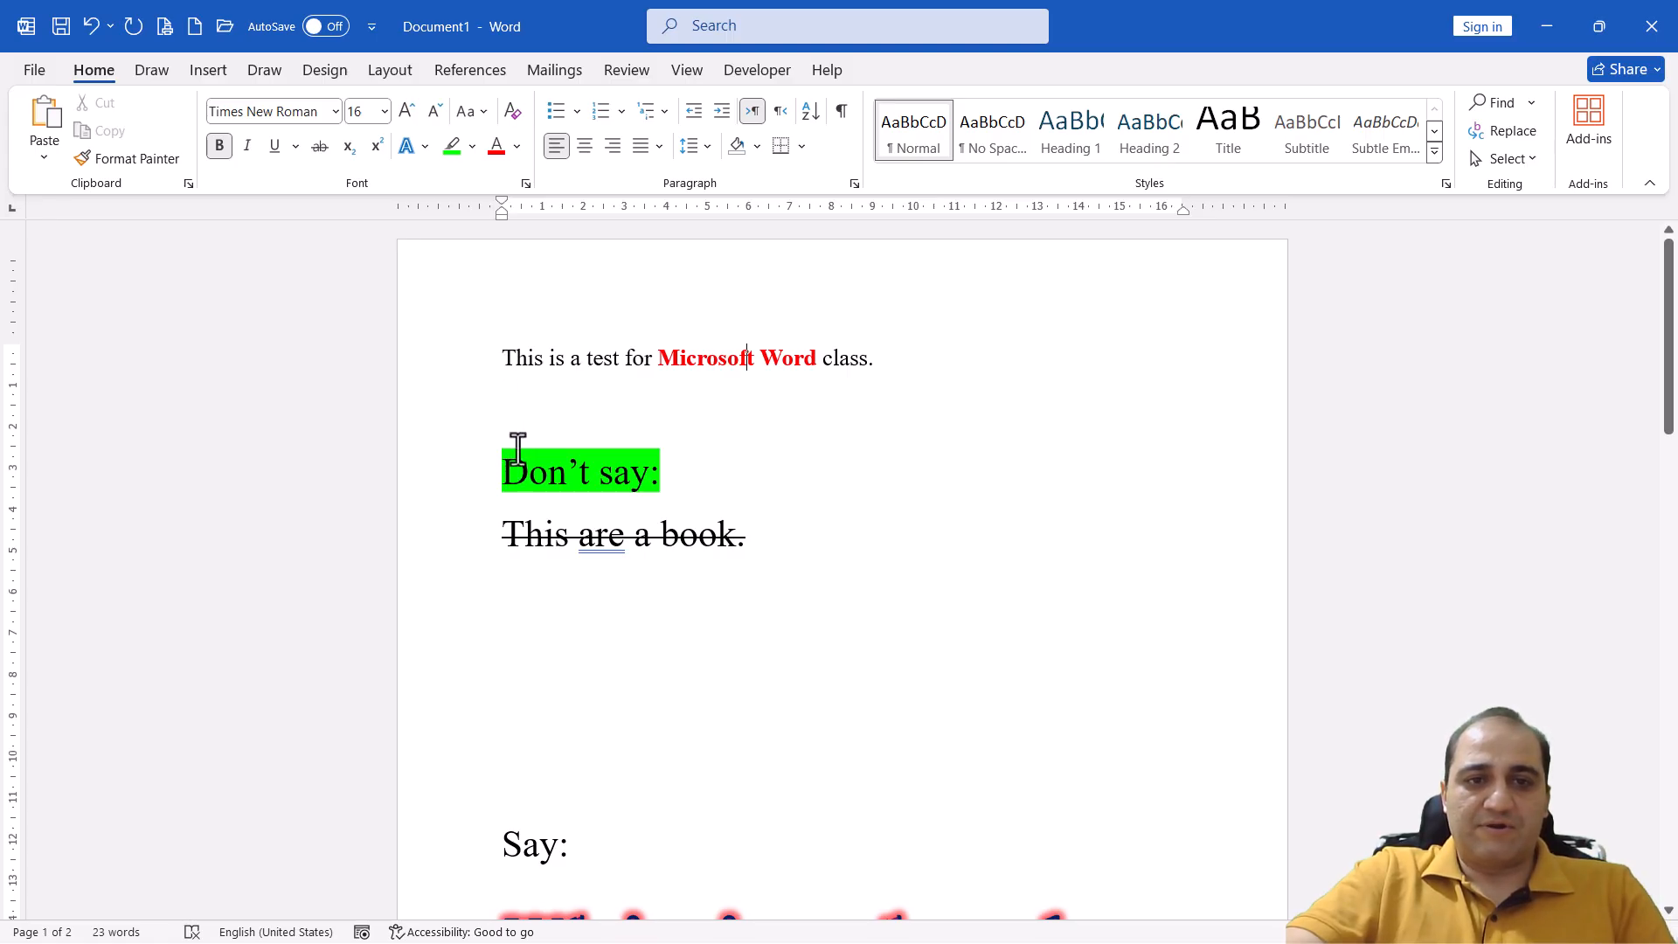
# Try centre and right alignment on the document's first line and return it to left alignment
pyautogui.click(547, 360)
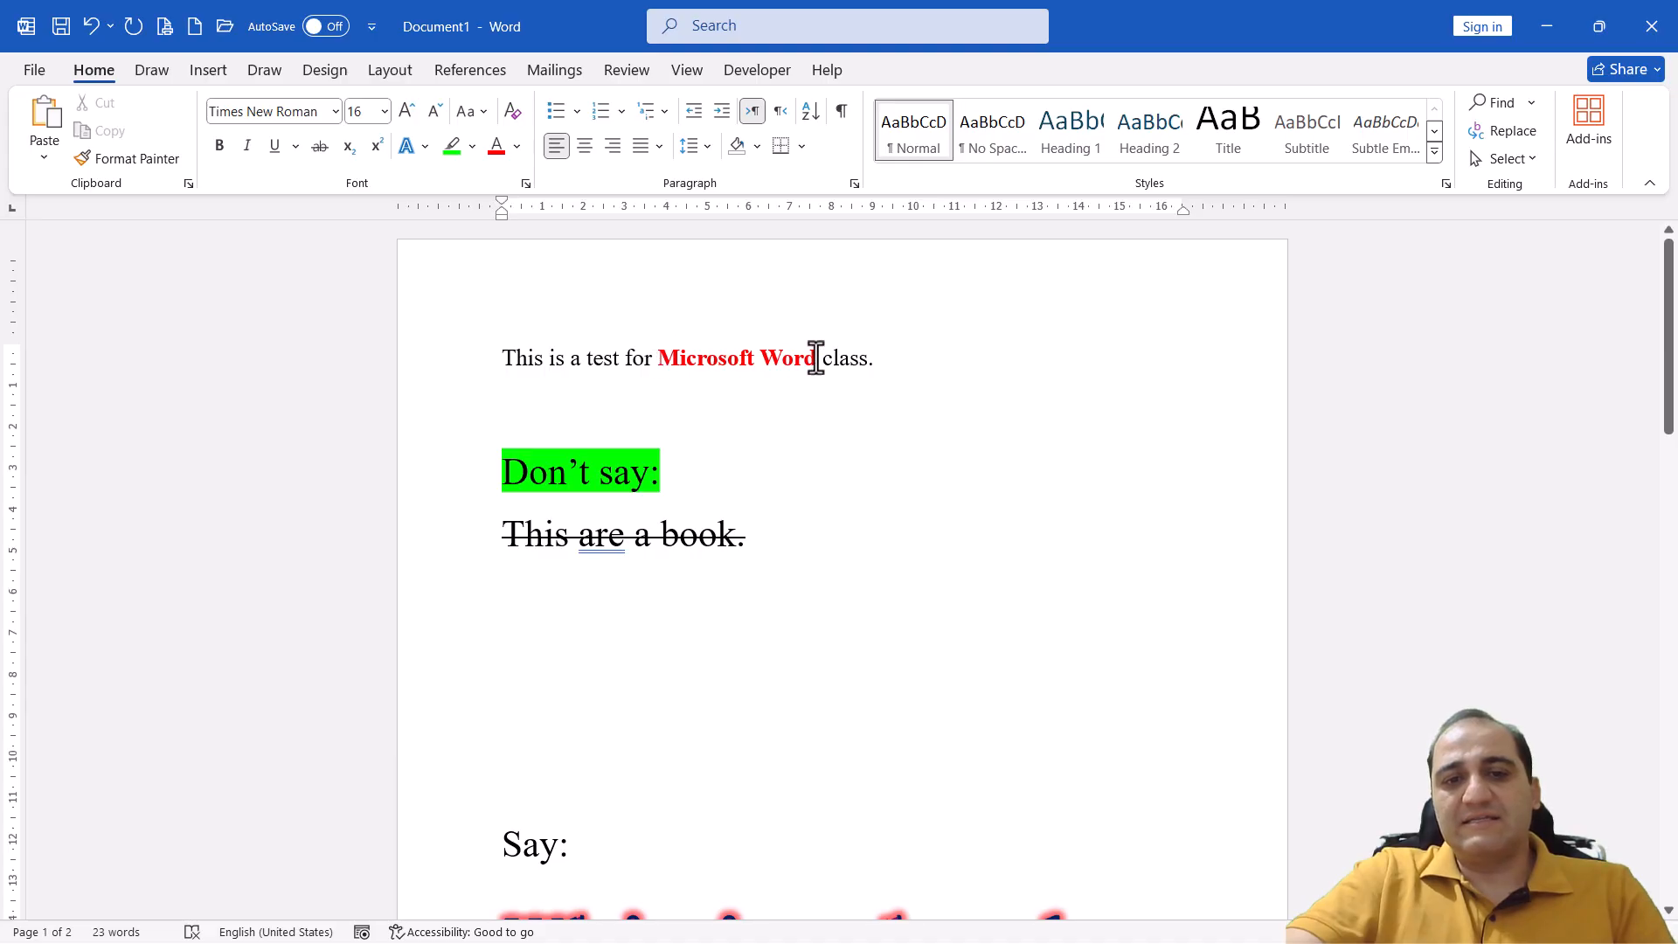
pyautogui.click(582, 150)
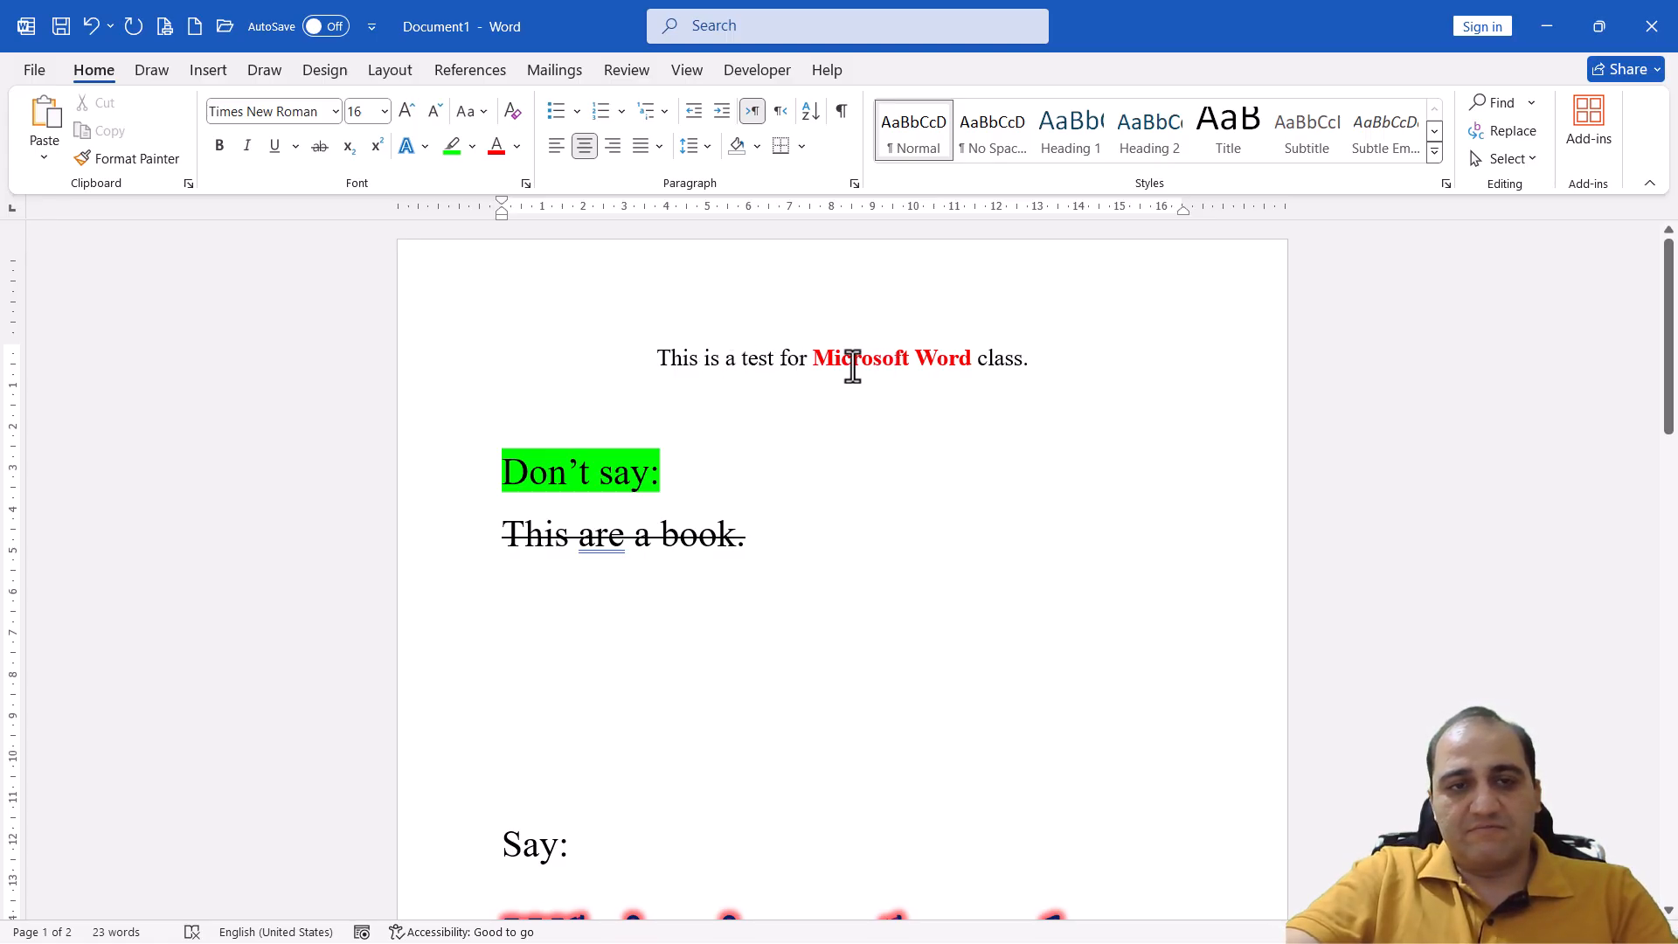
pyautogui.click(613, 147)
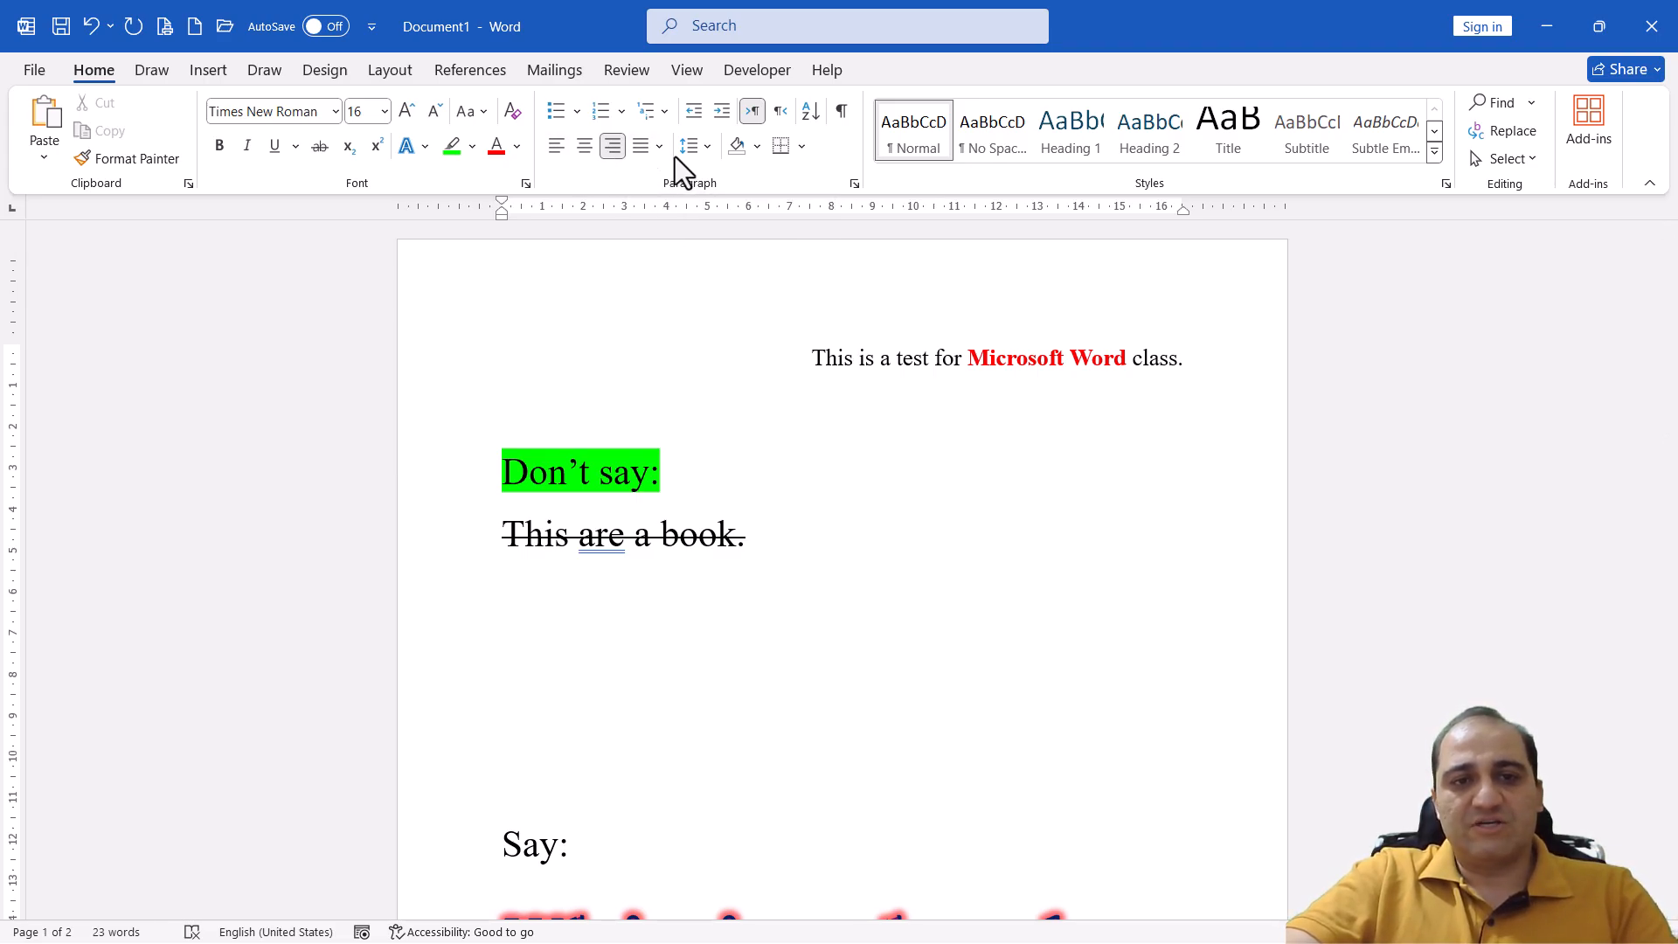
pyautogui.click(563, 152)
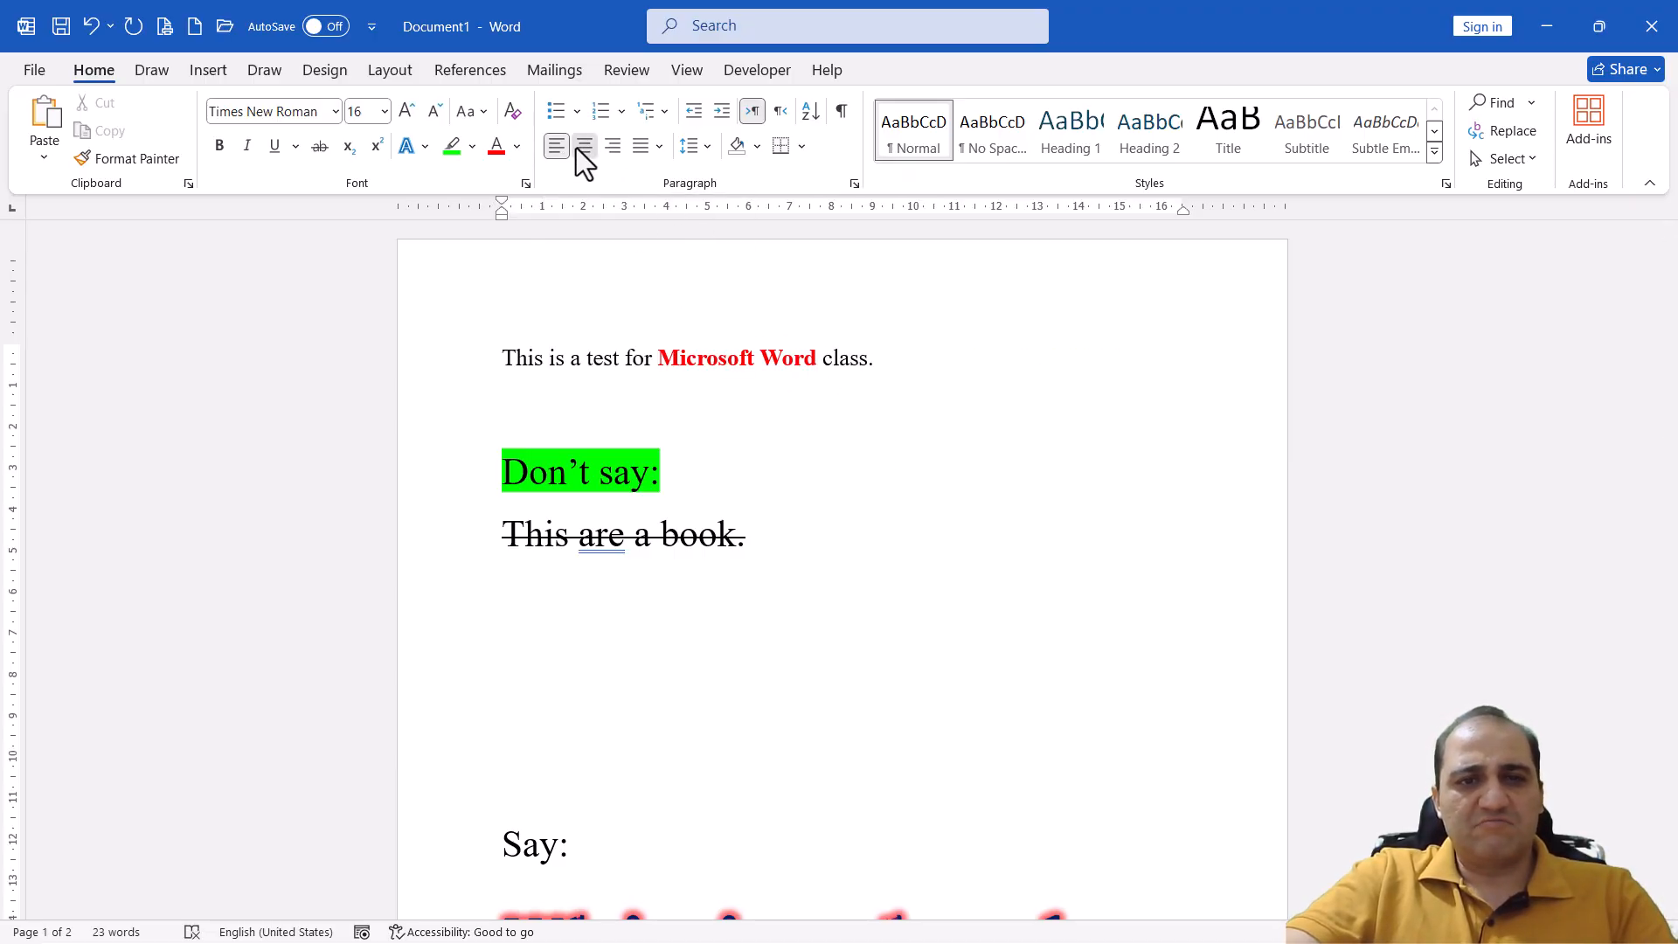
# Switch the first line between centre, left and right alignment, finishing with it centred
pyautogui.click(576, 149)
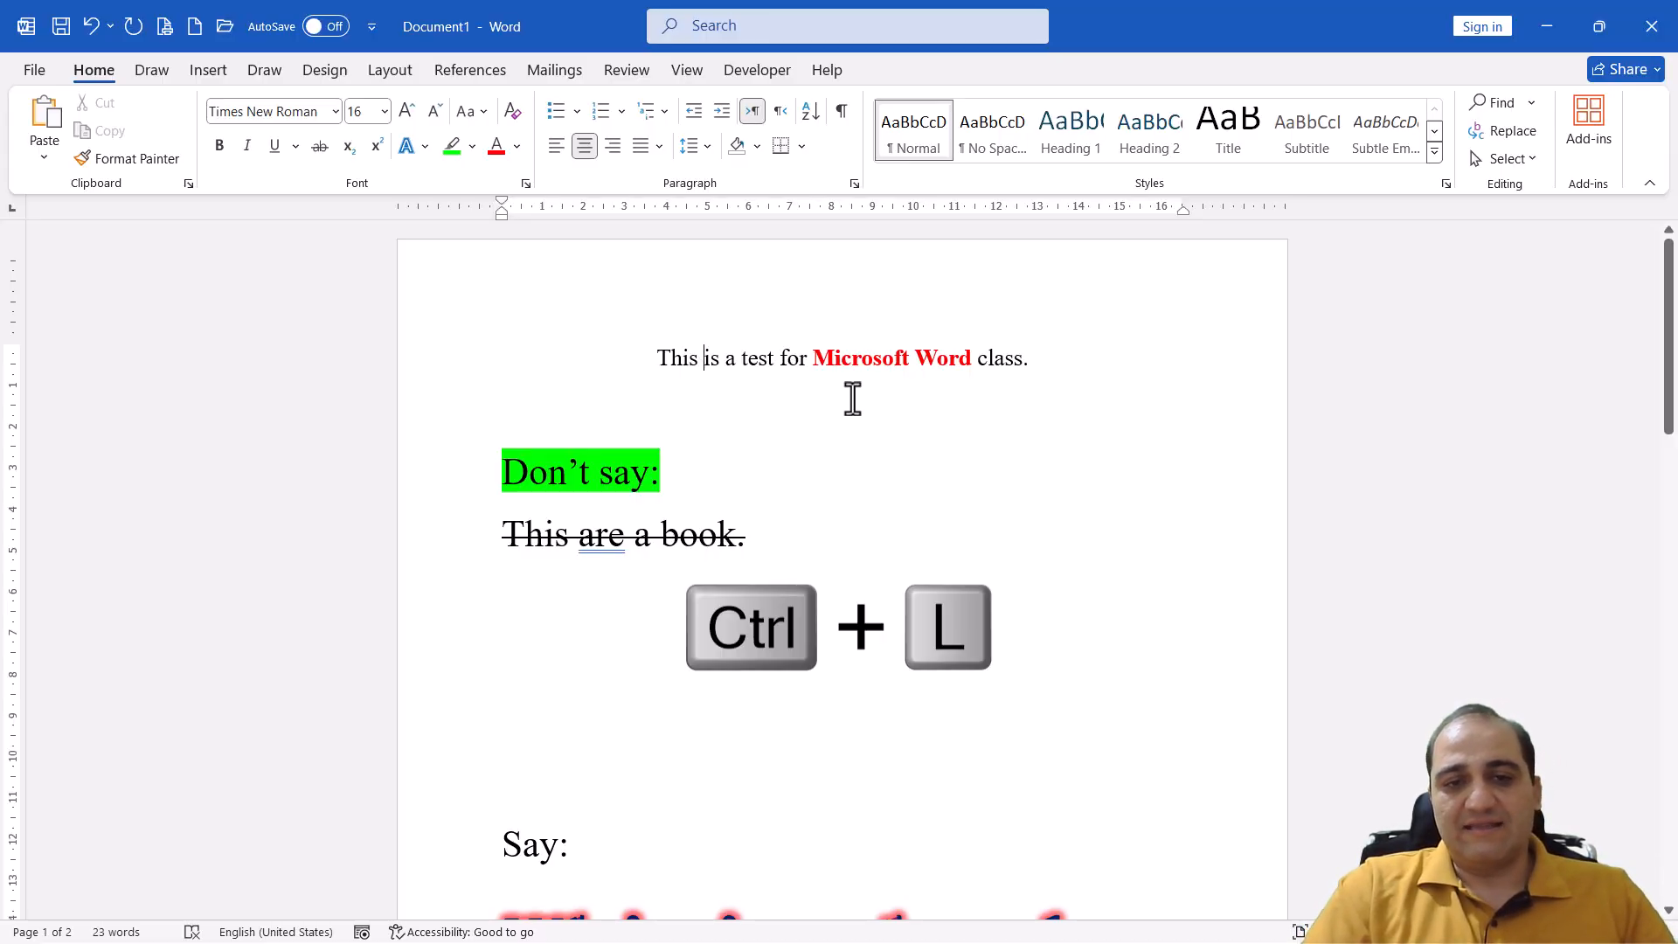
pyautogui.hotkey('ctrl', 'l')
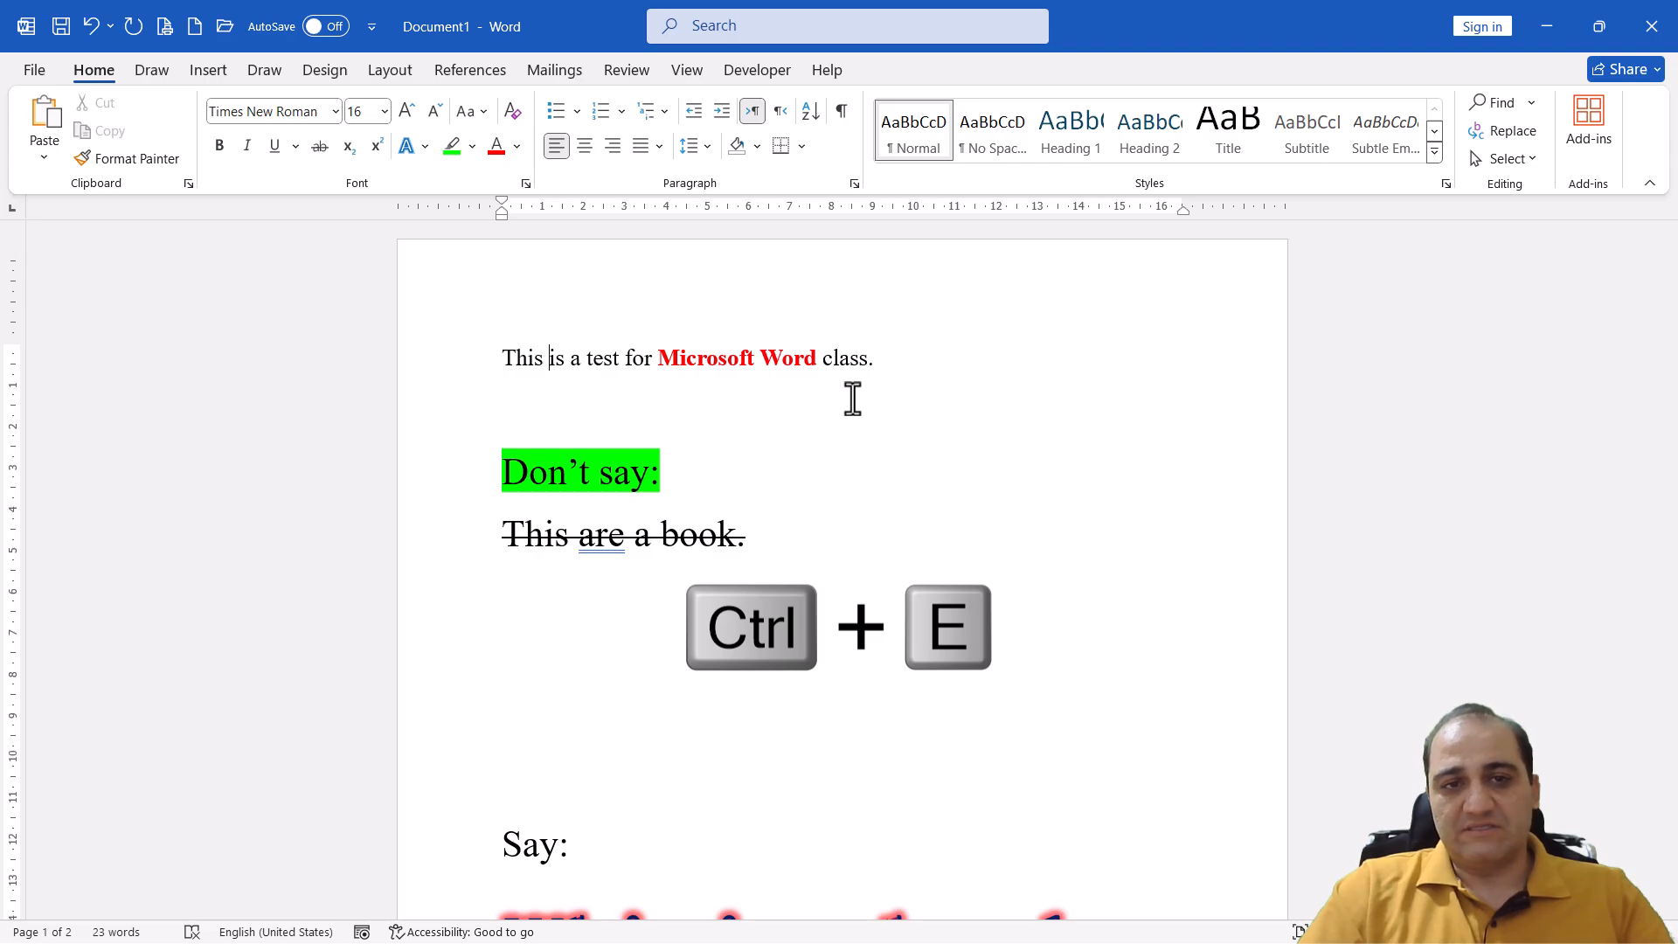
pyautogui.hotkey('ctrl', 'e')
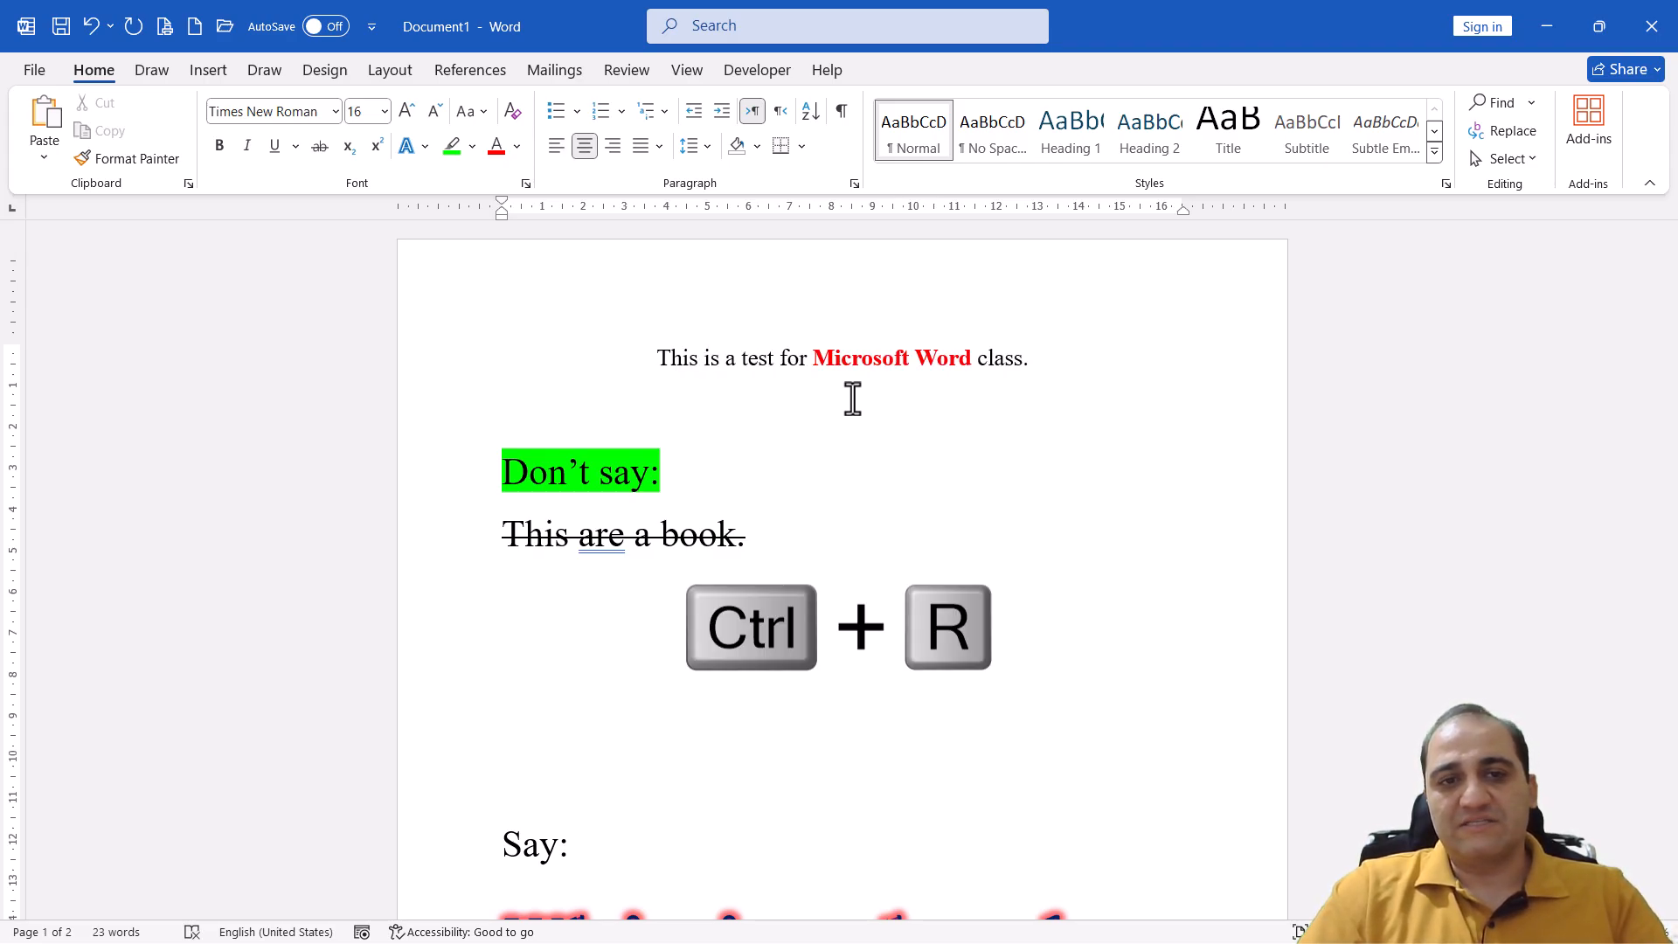
pyautogui.hotkey('ctrl', 'r')
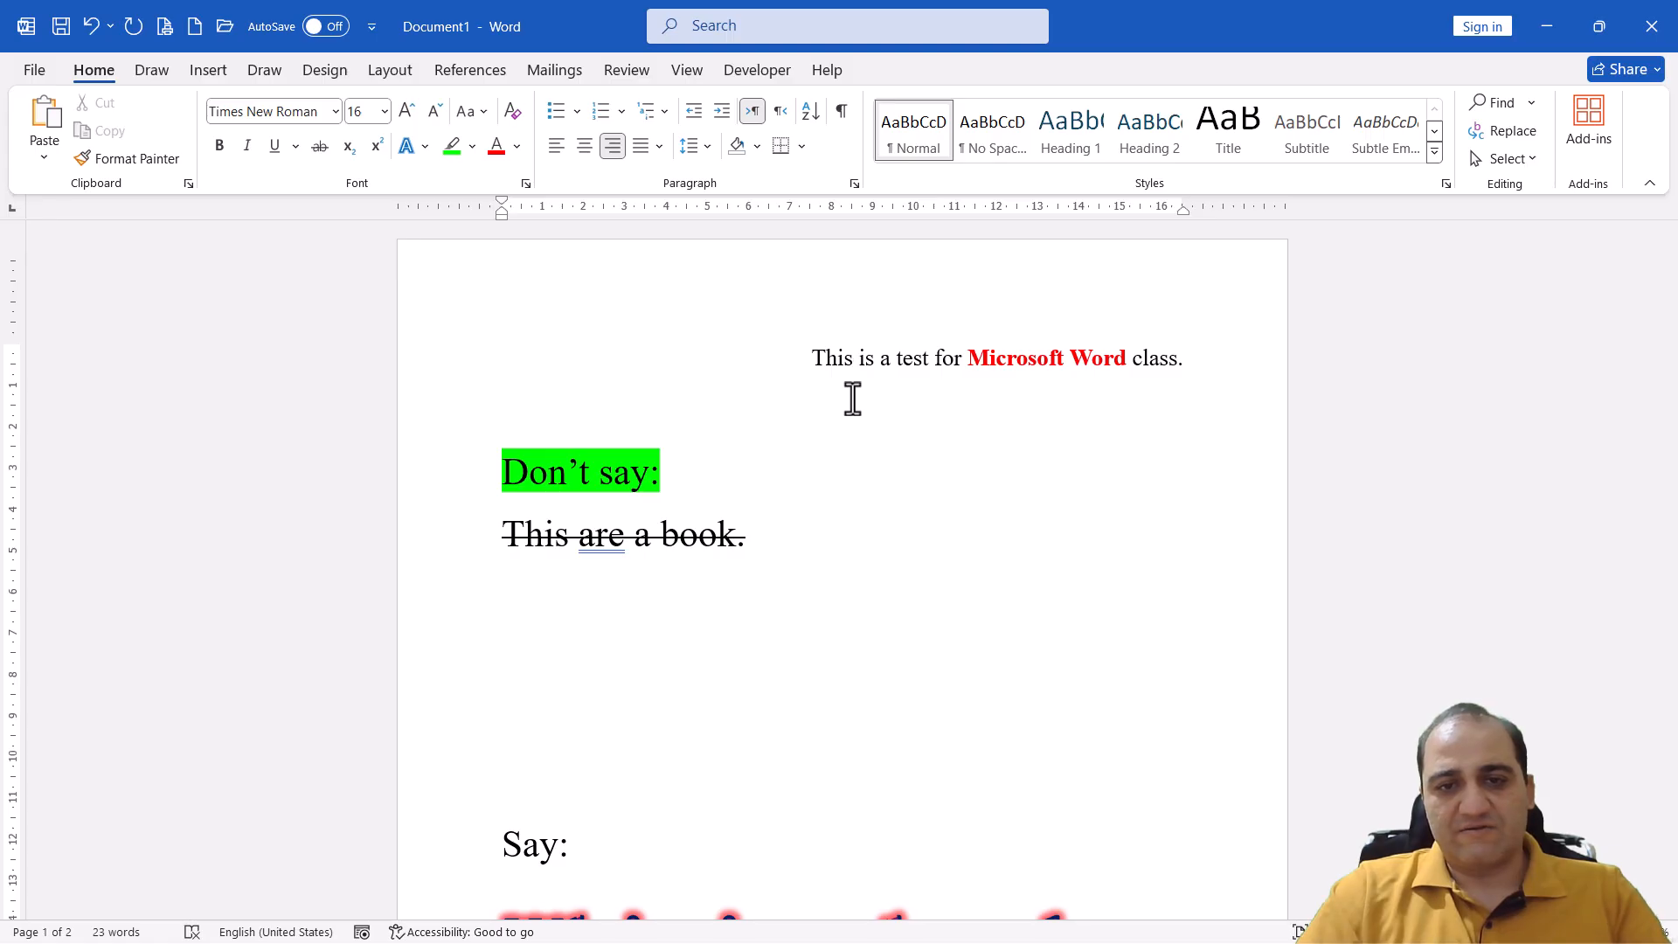
pyautogui.hotkey('ctrl', 'e')
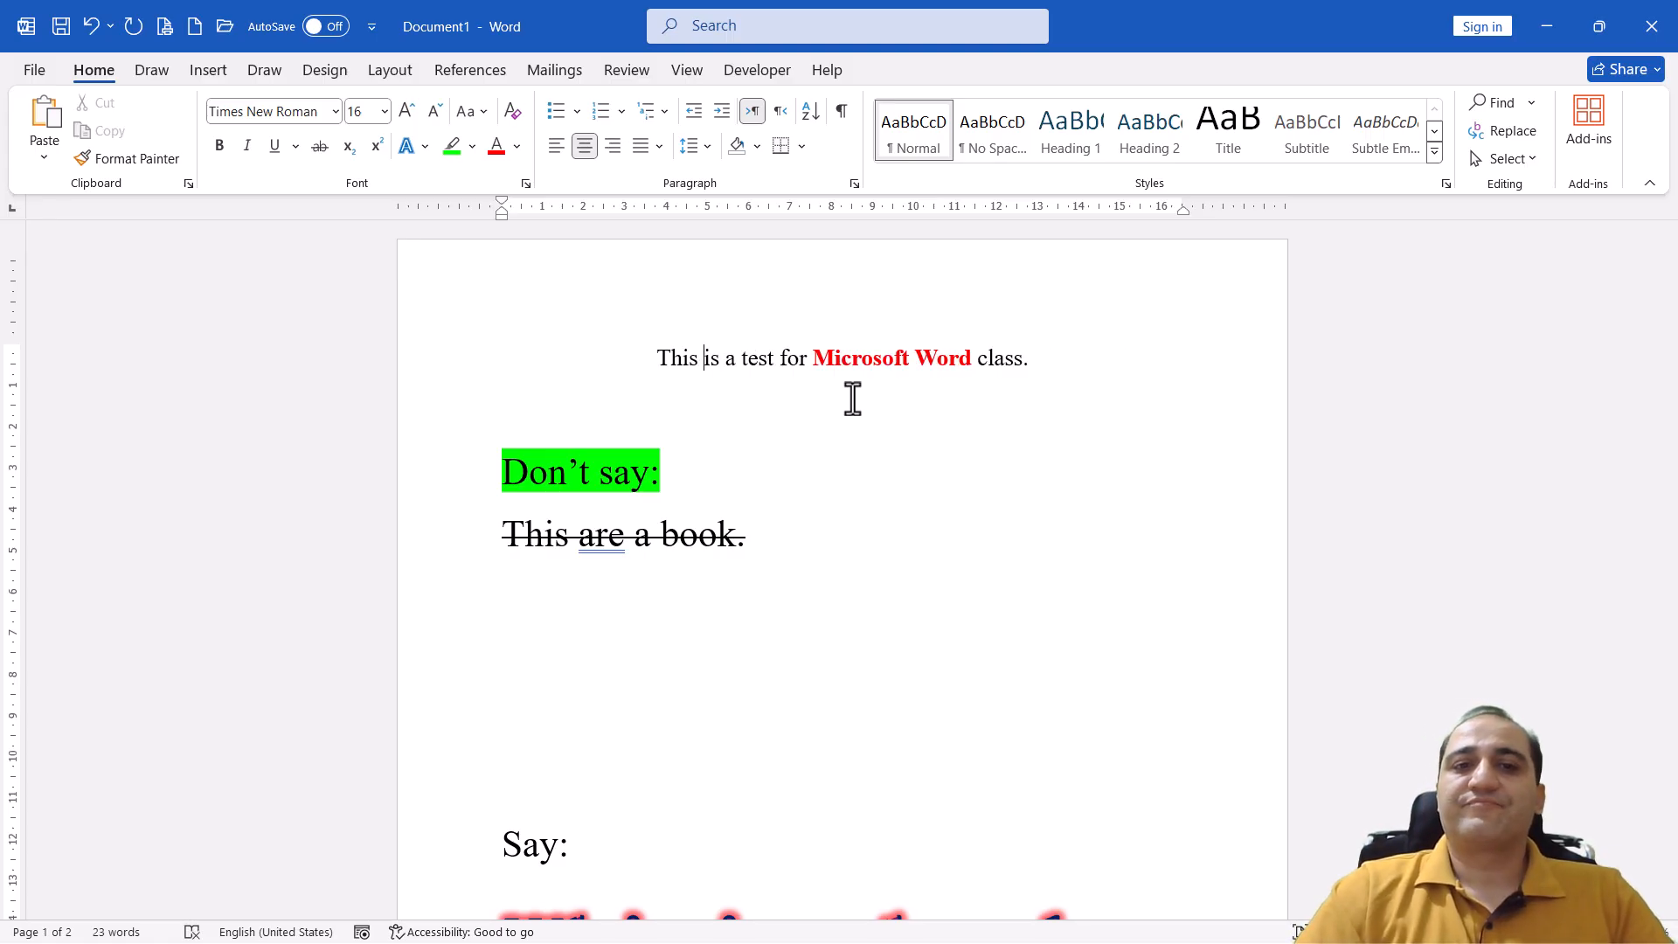